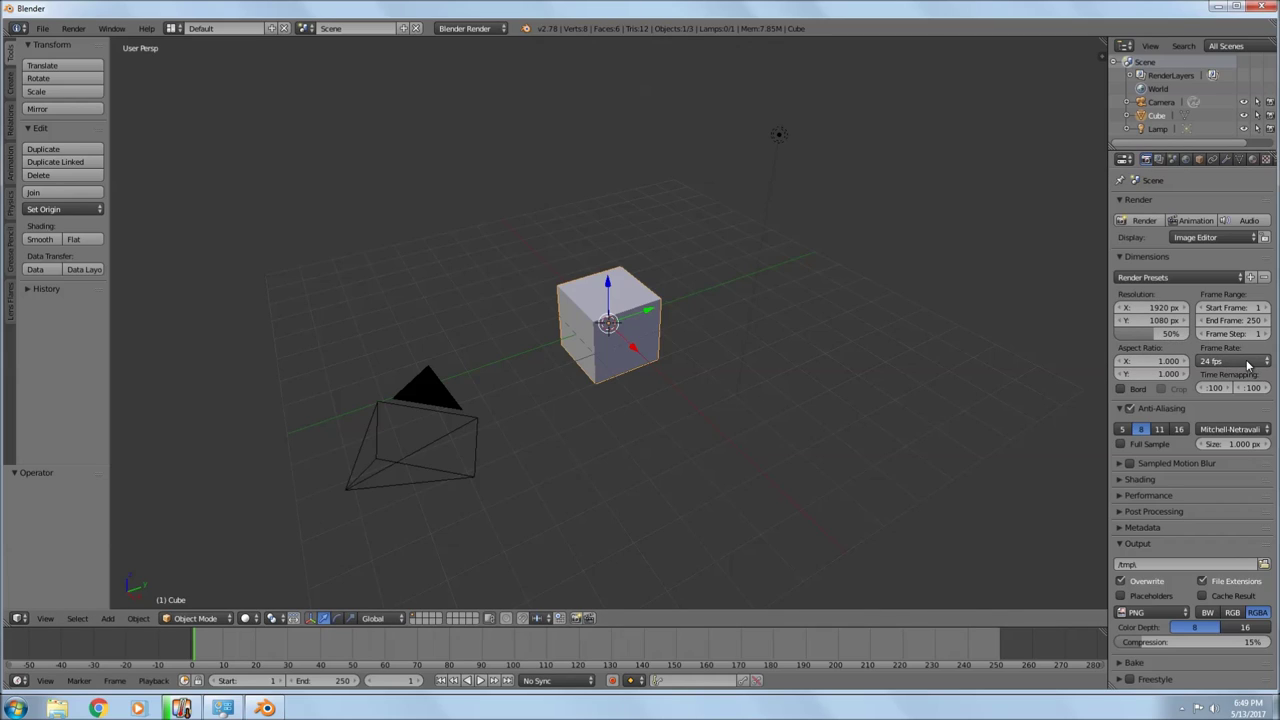
# Set the render resolution percentage to 100% and the frame rate to 60 fps
pyautogui.click(1153, 337)
pyautogui.write('100')
pyautogui.press('Return')
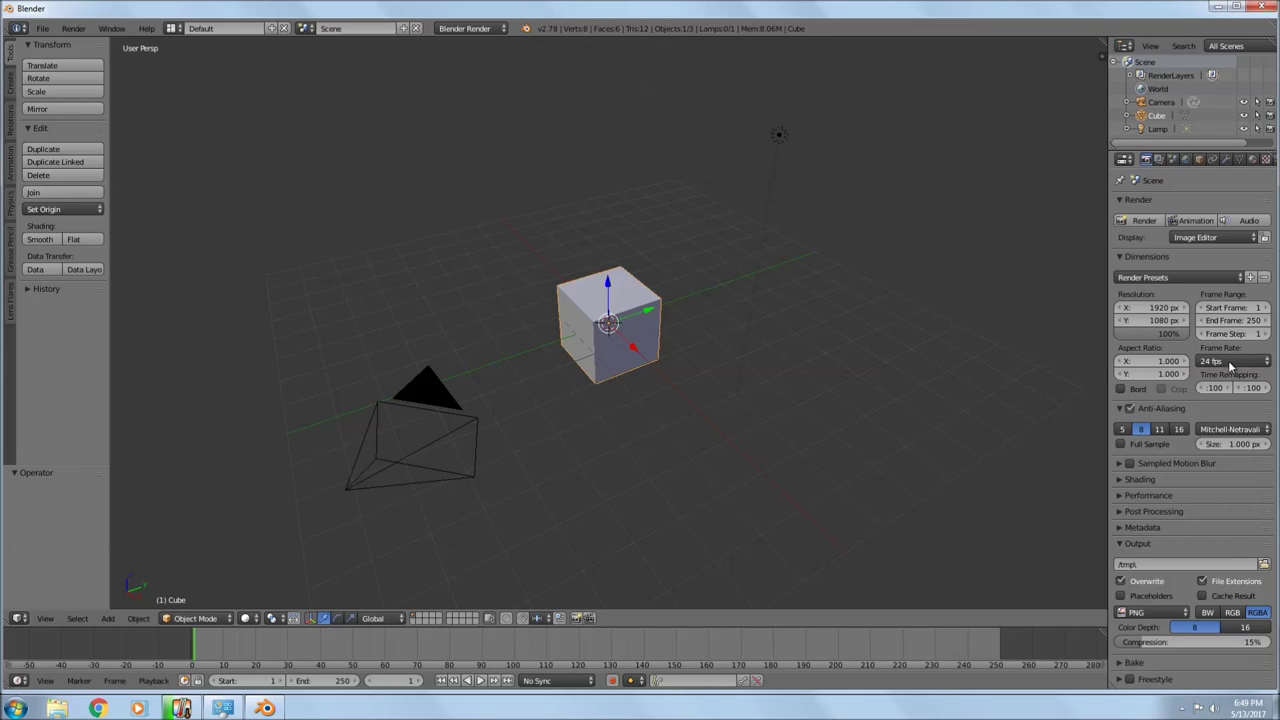
pyautogui.click(1230, 362)
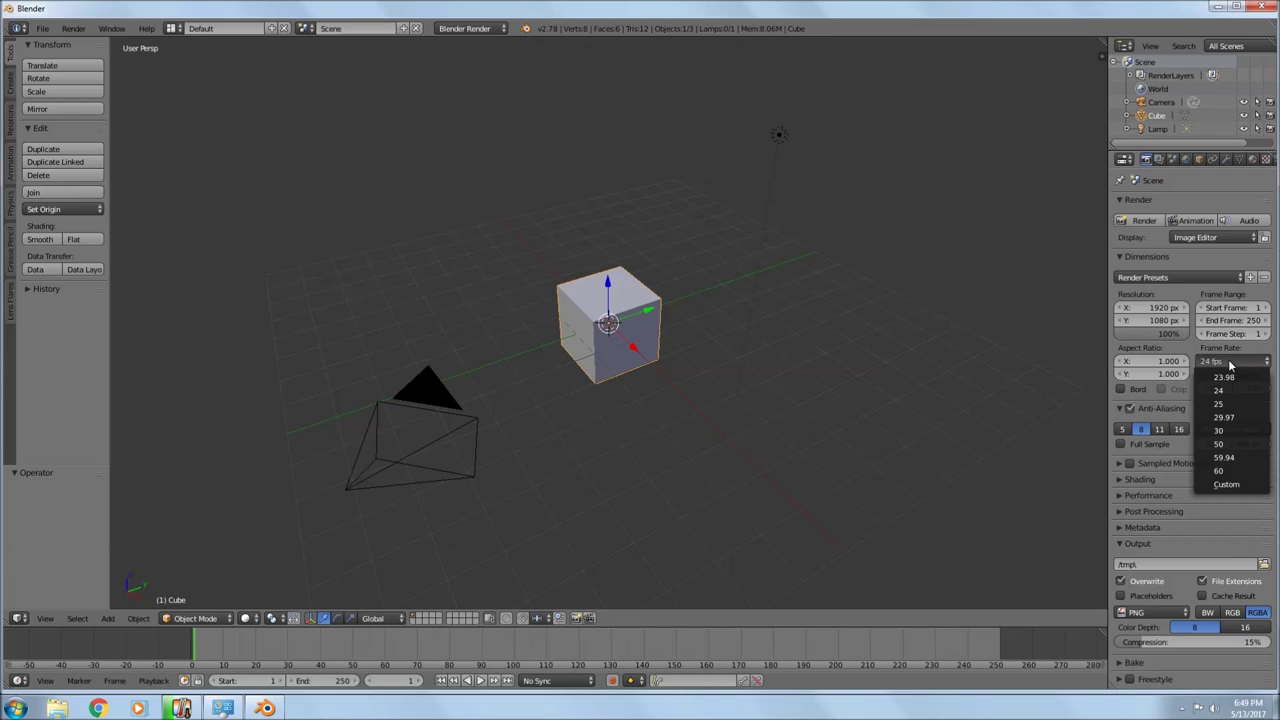
pyautogui.click(1222, 471)
# Set the render output path to a file named text in the Desktop folder
pyautogui.click(1153, 563)
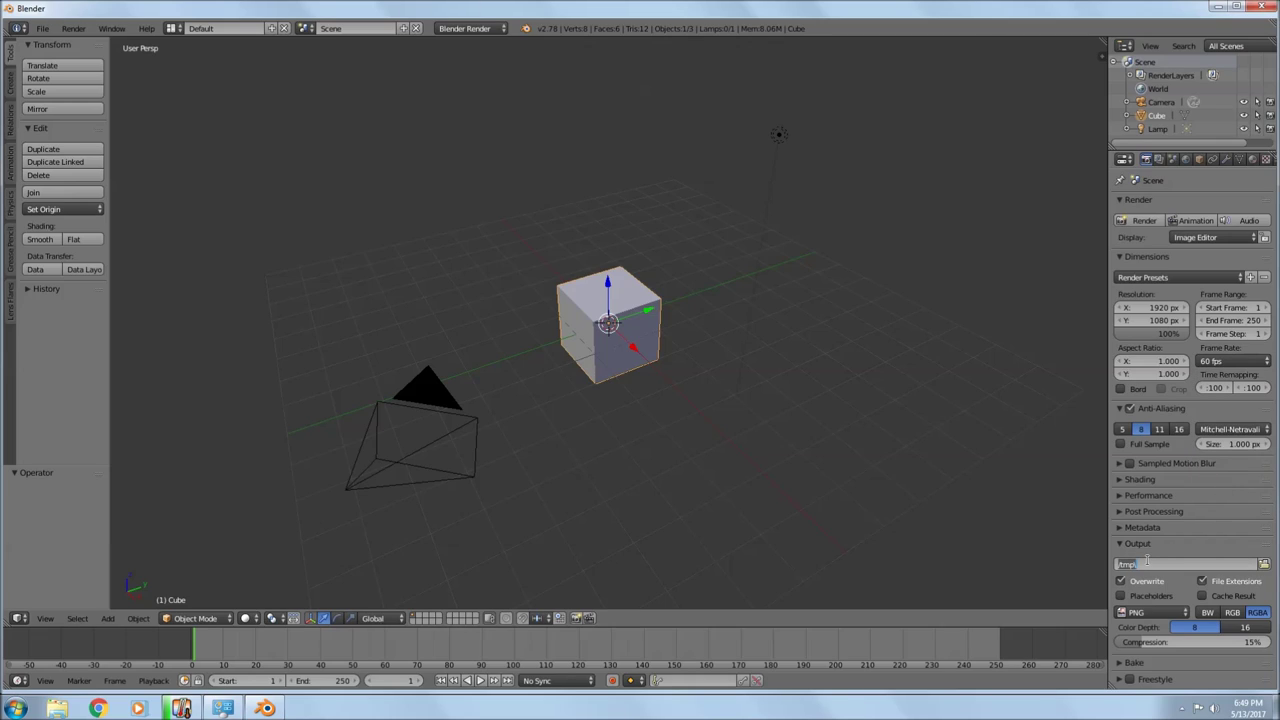
pyautogui.press('BackSpace')
pyautogui.press('Return')
pyautogui.click(1263, 566)
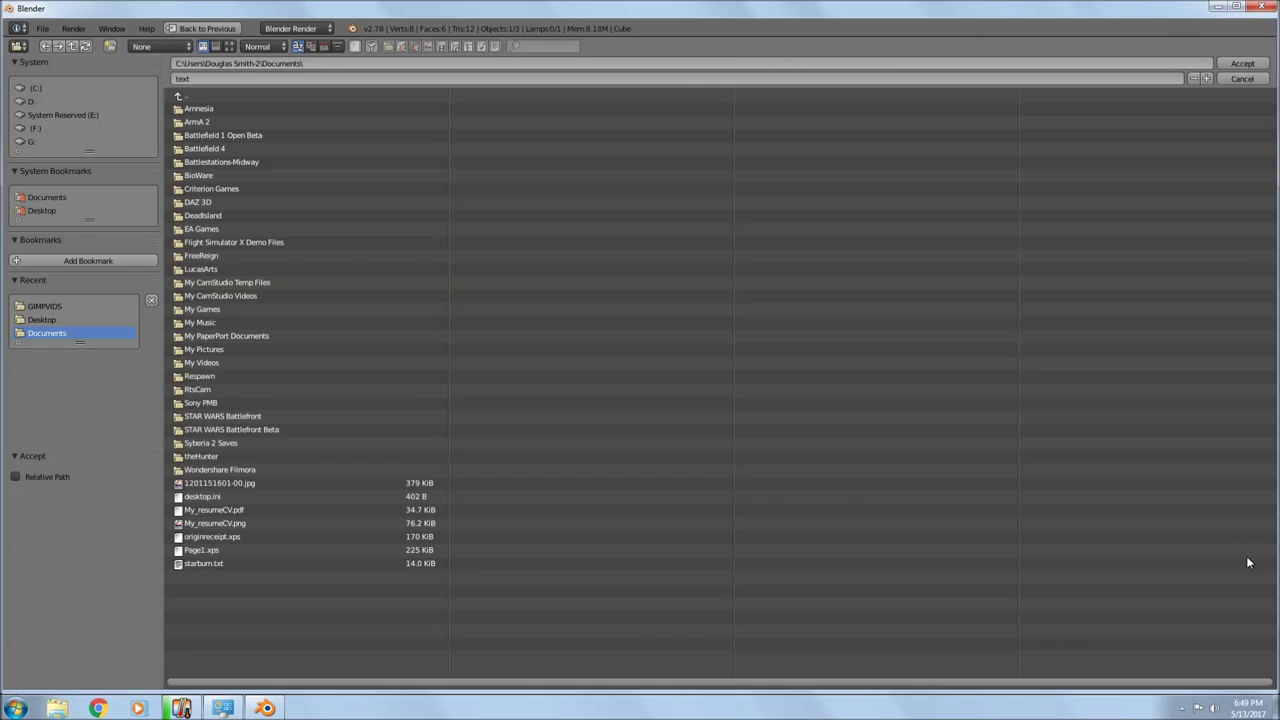
pyautogui.click(40, 320)
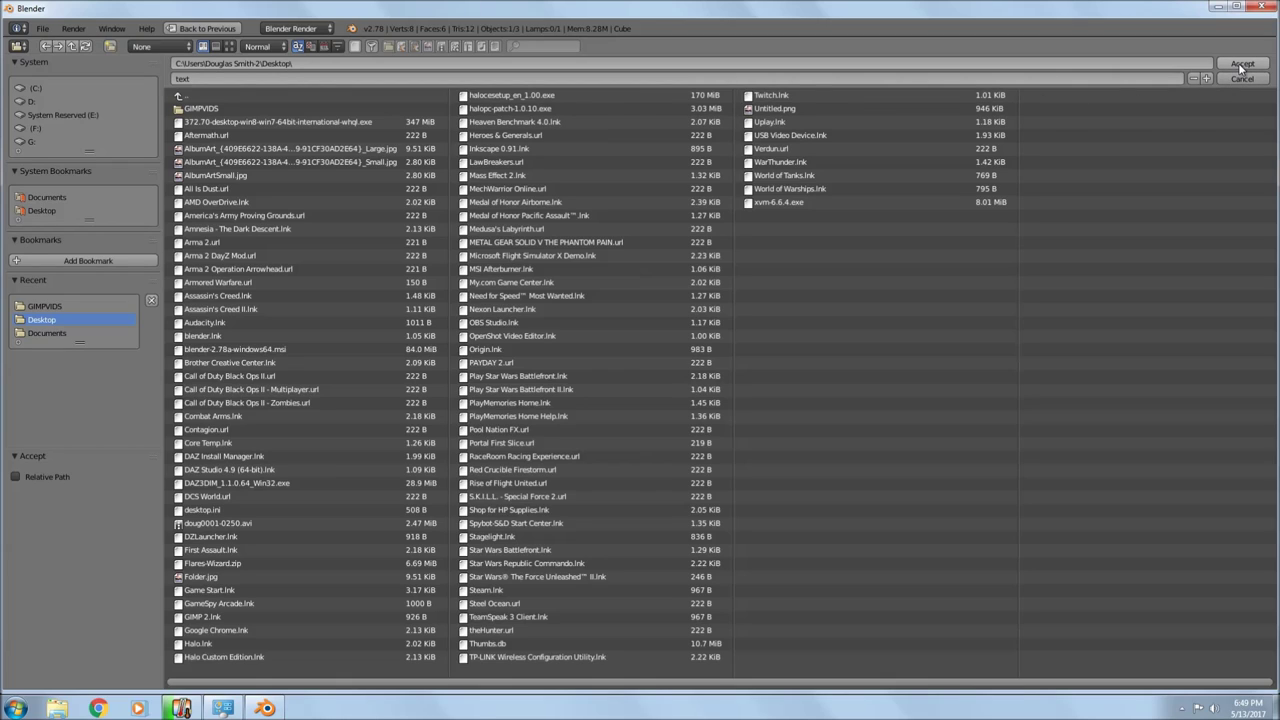
pyautogui.click(1241, 66)
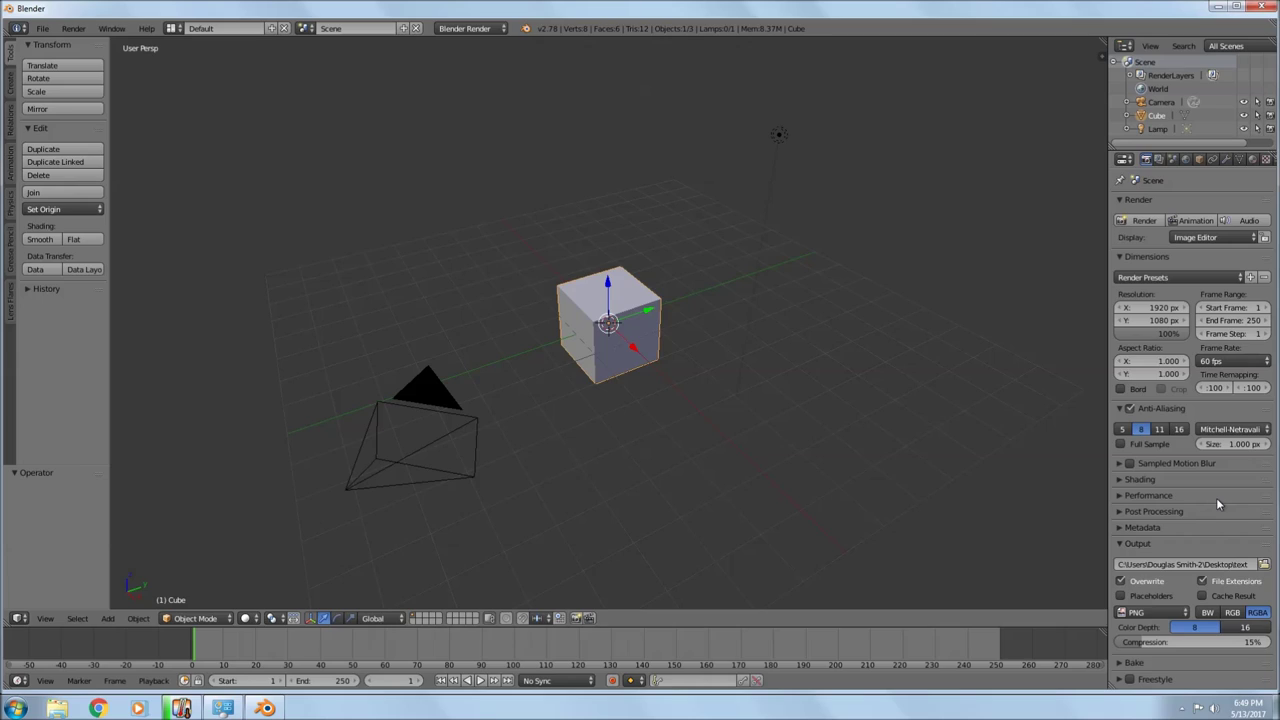
# Set the output file format to Xvid and choose Xvid as the encoding format
pyautogui.click(1144, 615)
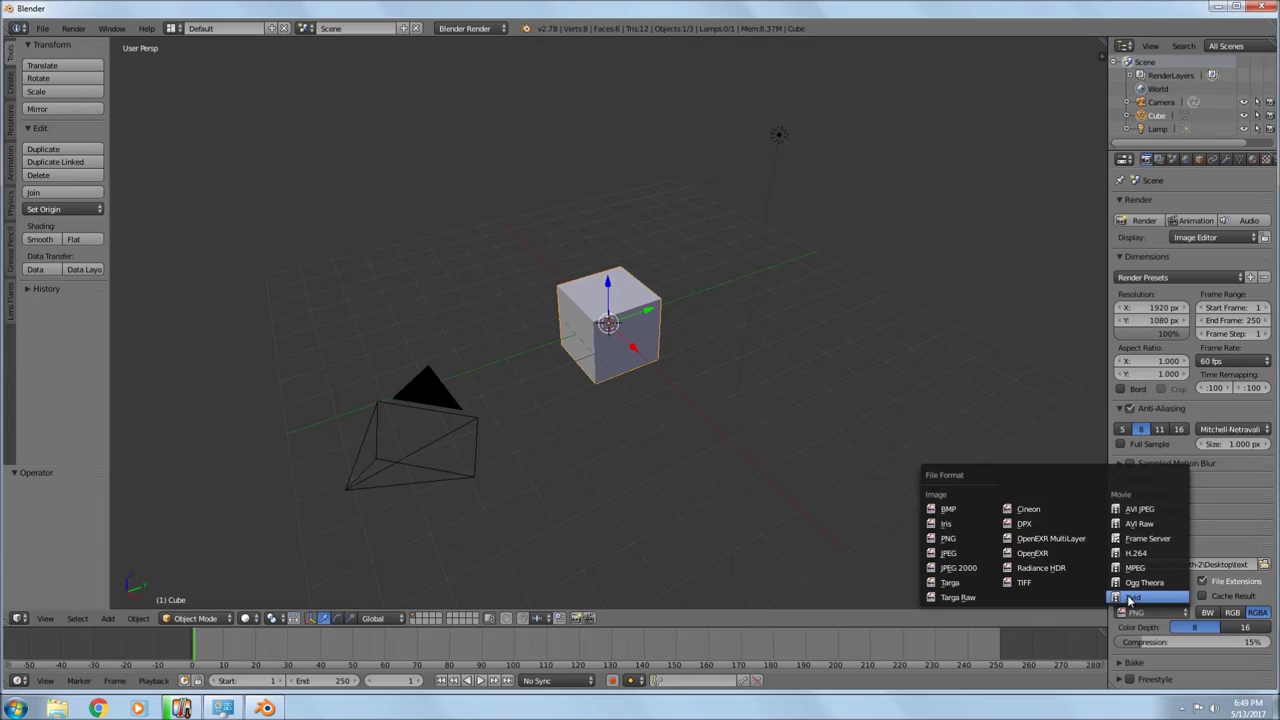
pyautogui.click(1131, 598)
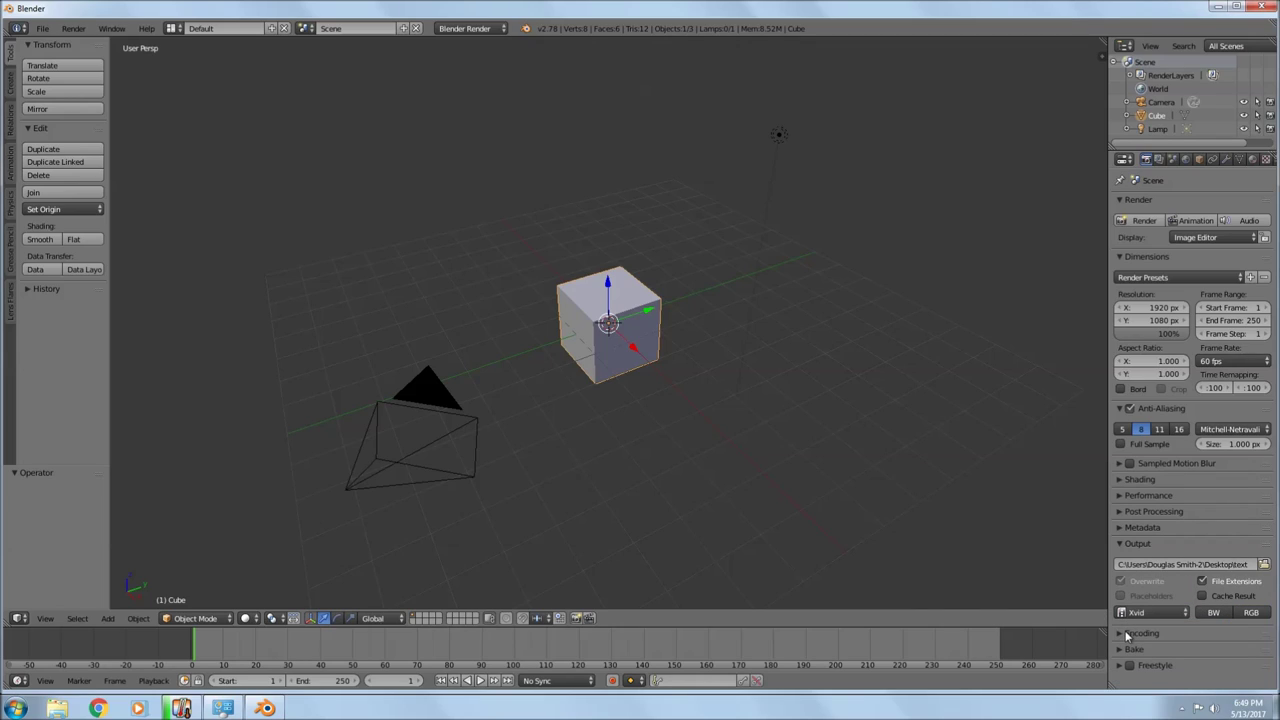
pyautogui.click(1127, 634)
pyautogui.scroll(-2, 1243, 626)
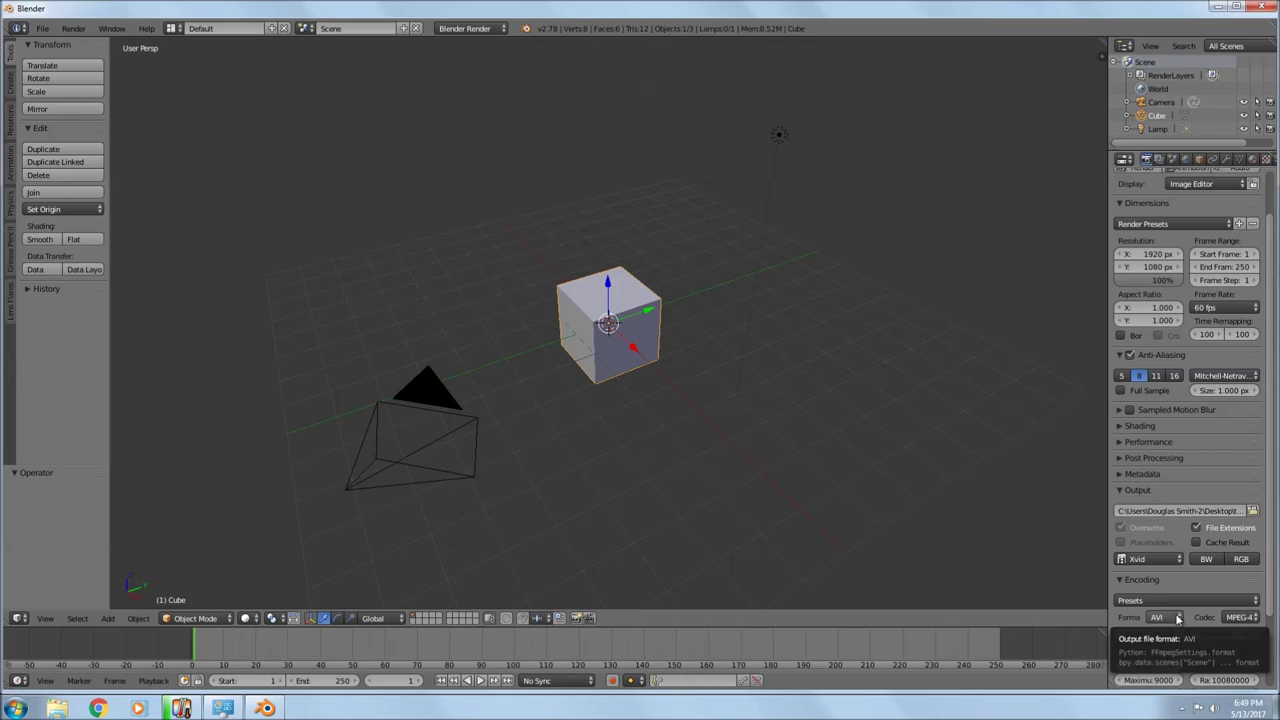
pyautogui.click(1178, 619)
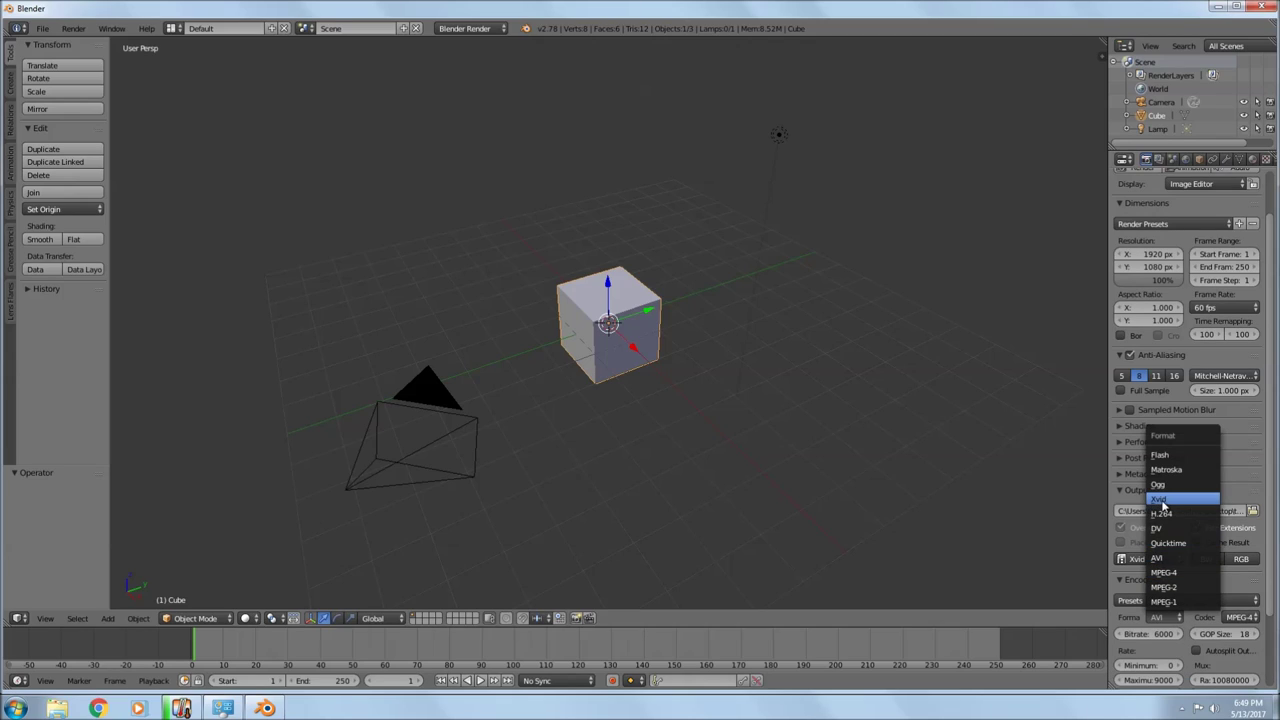
pyautogui.click(1161, 500)
# Set the video encoding bitrate to 9000 and look over the remaining encoding settings
pyautogui.click(1151, 634)
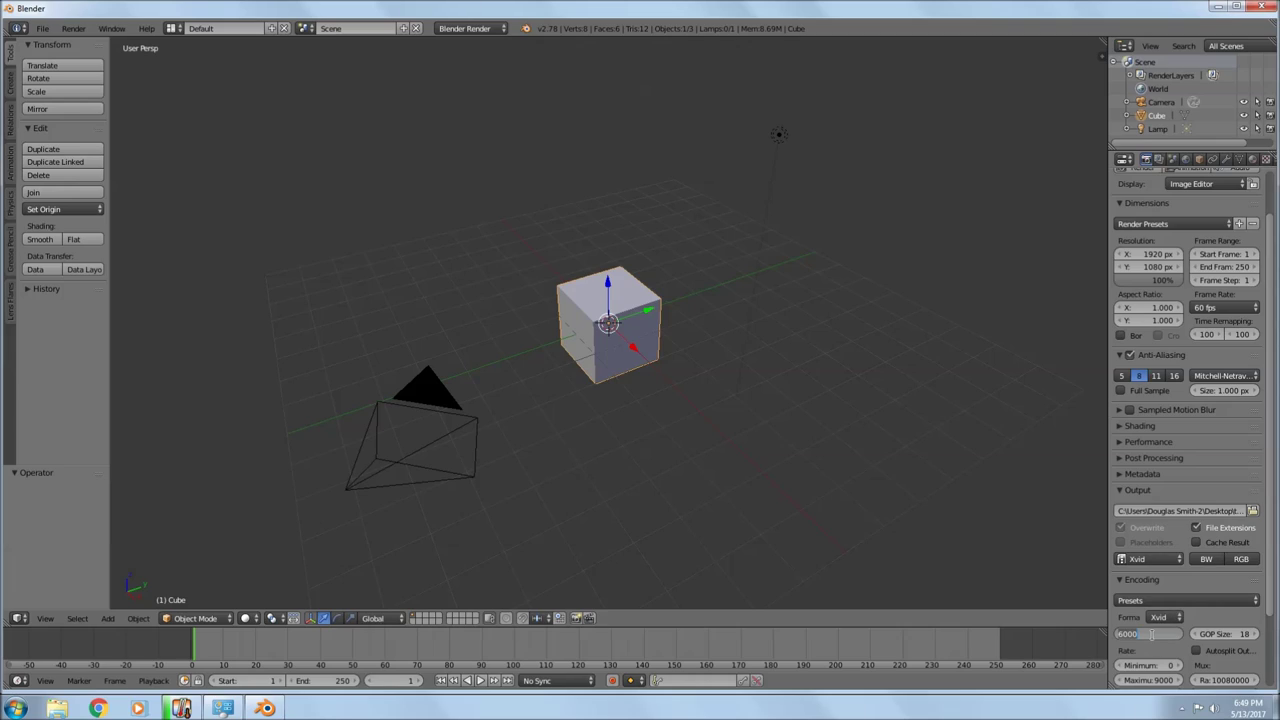
pyautogui.press('BackSpace')
pyautogui.press('Return')
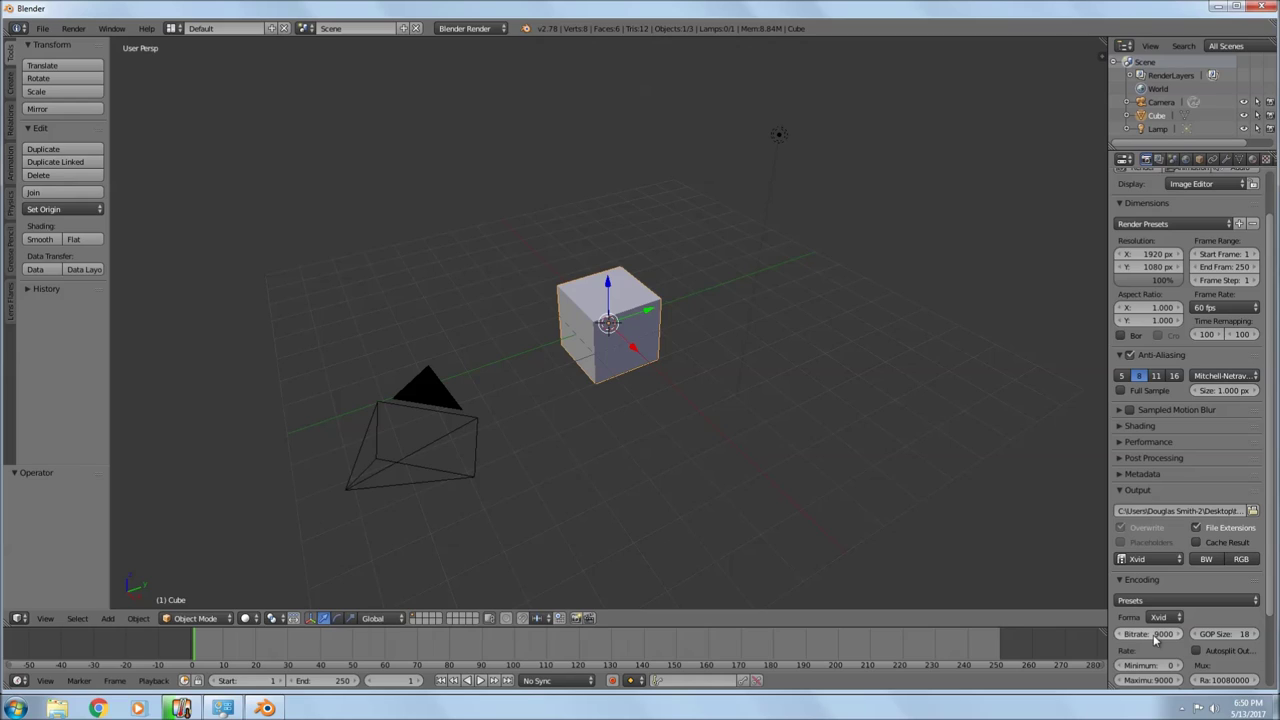
pyautogui.scroll(-3, 1155, 640)
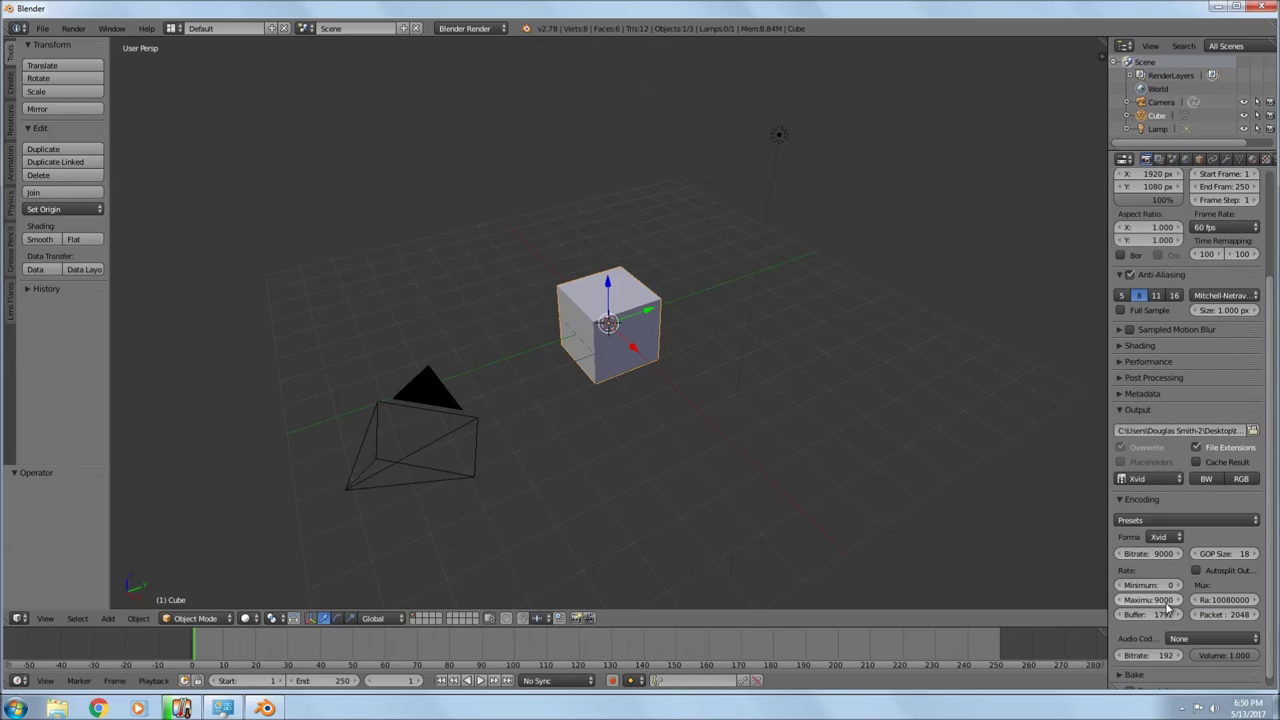
pyautogui.scroll(-1, 1216, 664)
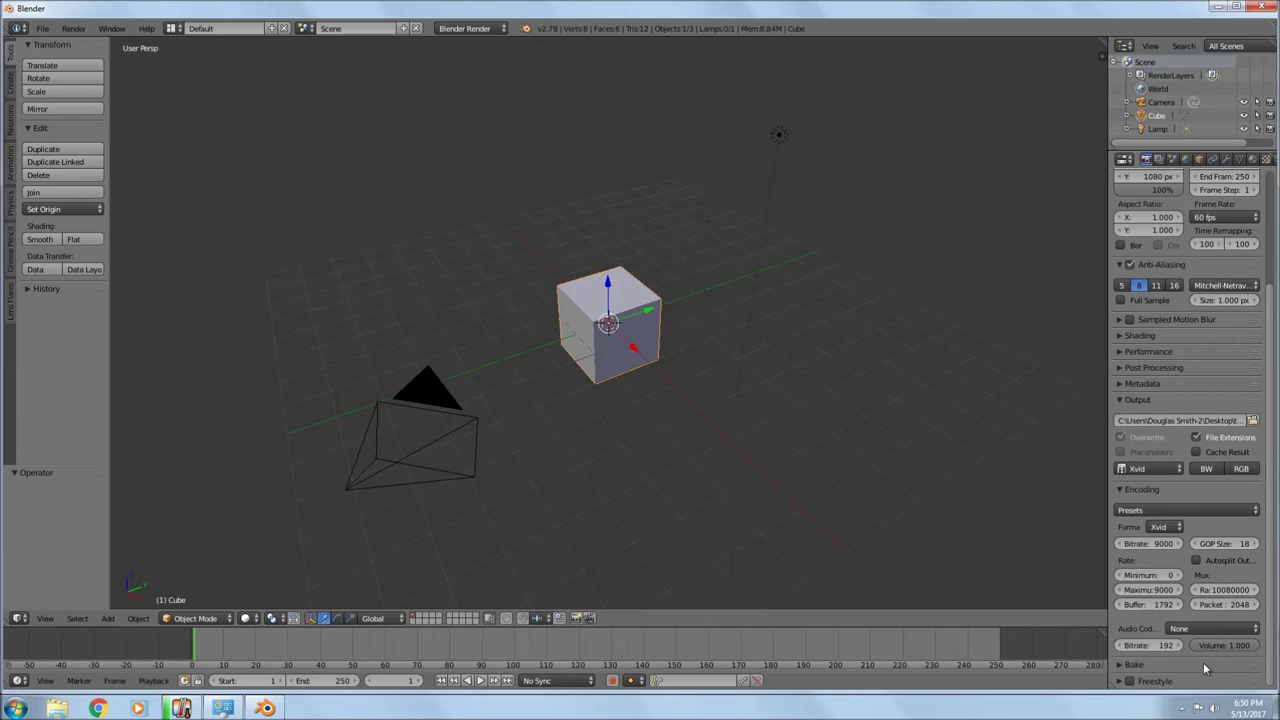
pyautogui.scroll(3, 1203, 662)
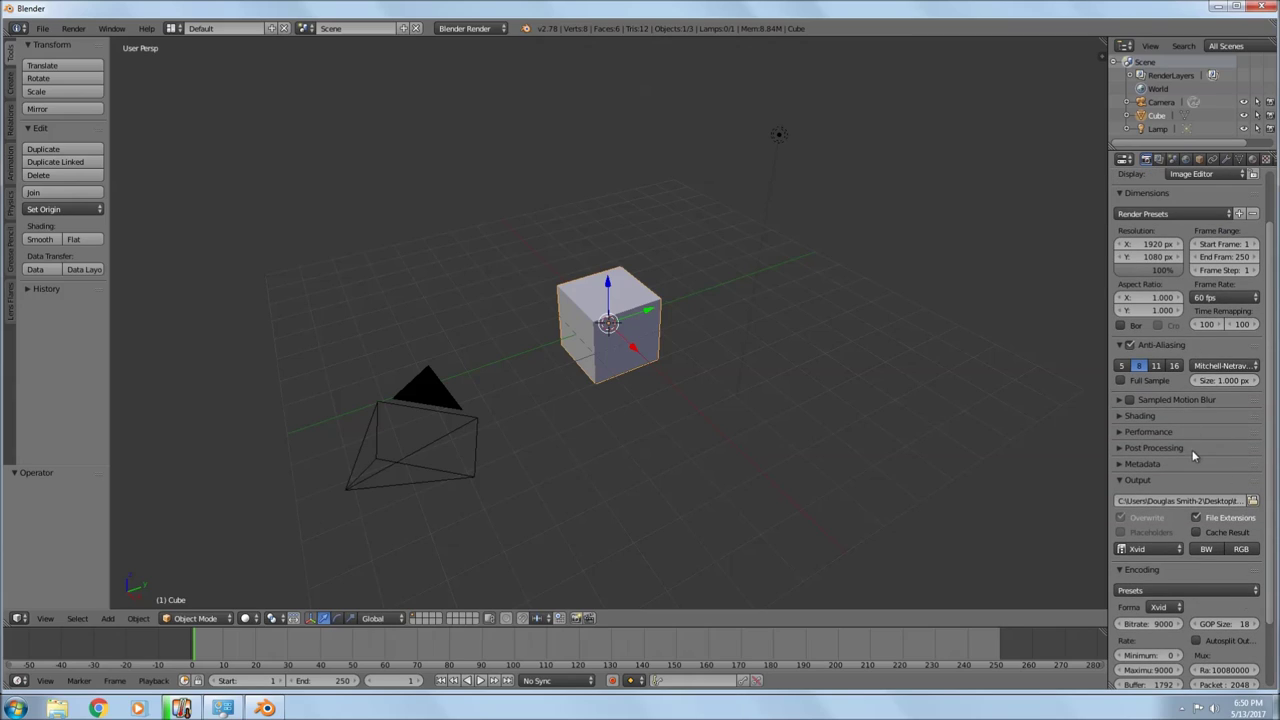
pyautogui.scroll(2, 1191, 449)
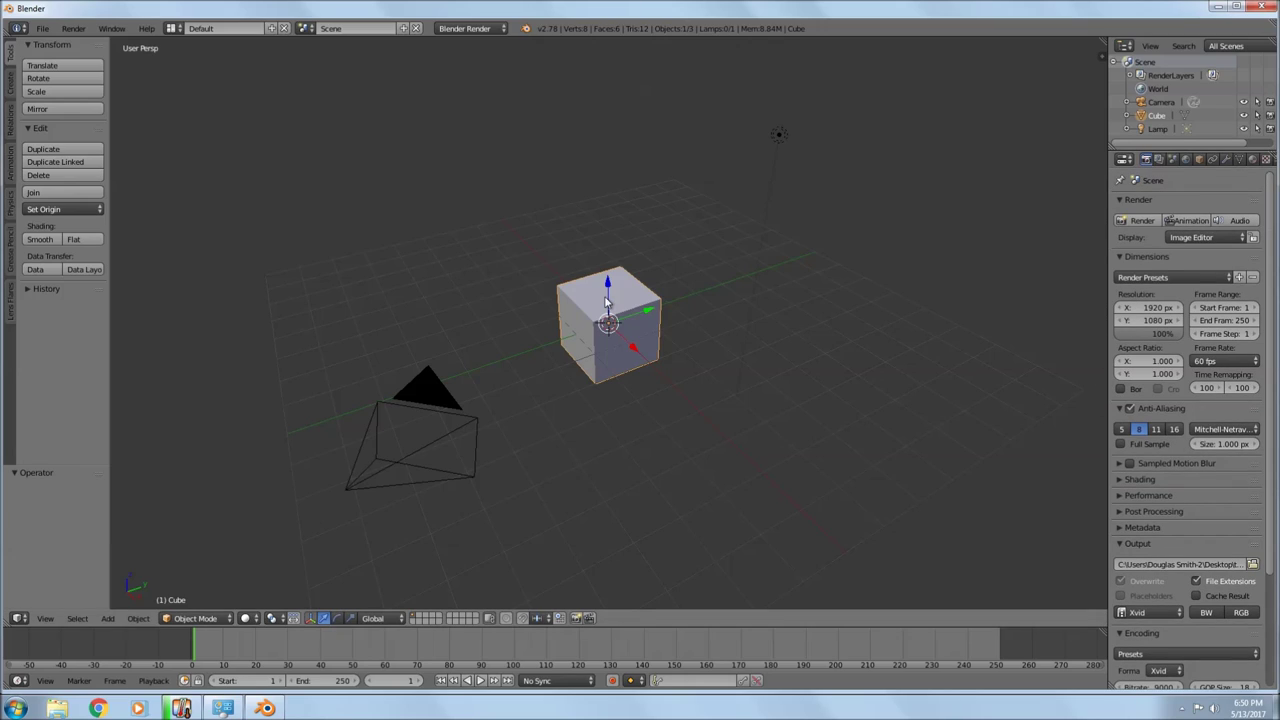
# Switch the render engine to Cycles Render to compare its settings and return to Blender Render
pyautogui.click(502, 31)
pyautogui.click(464, 74)
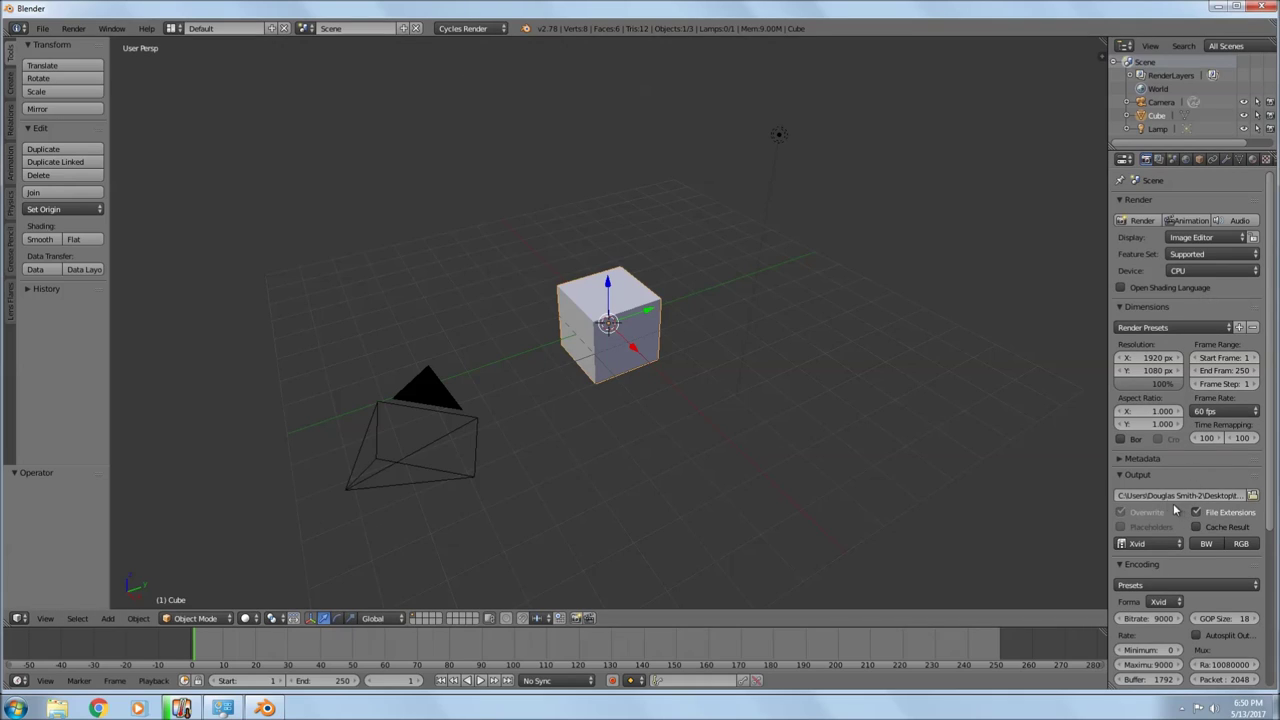
pyautogui.click(486, 28)
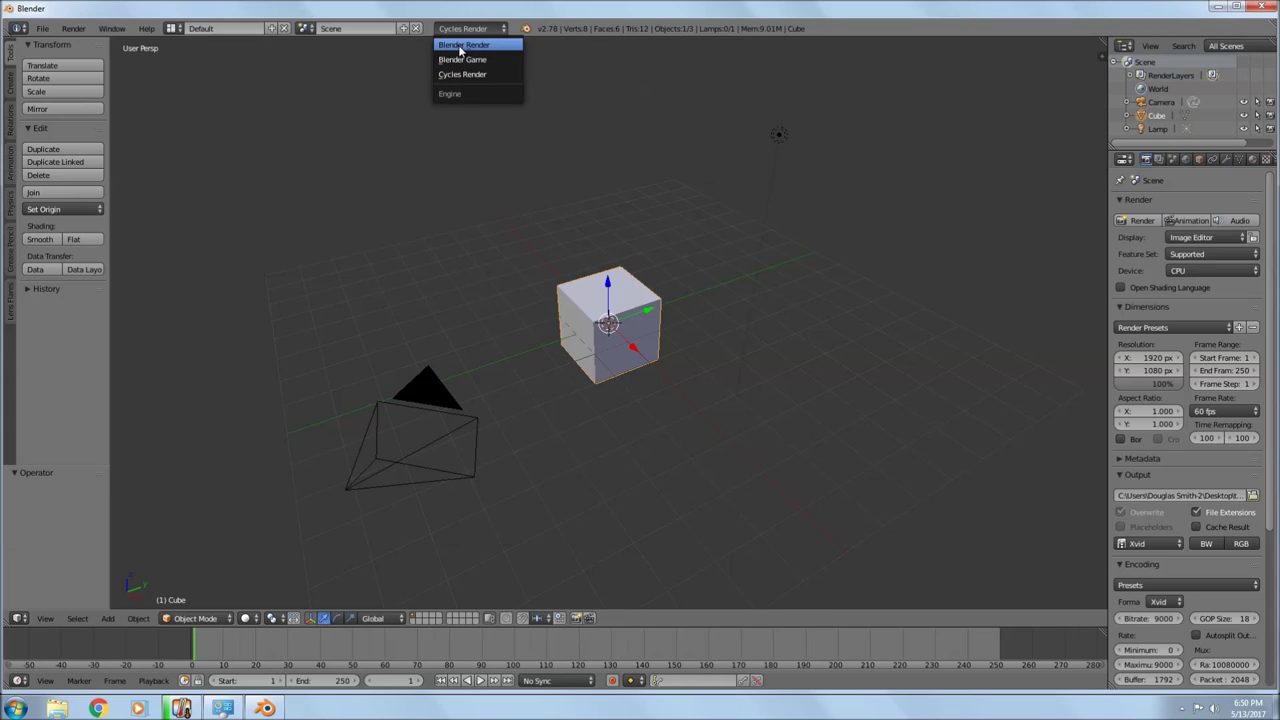
pyautogui.click(462, 46)
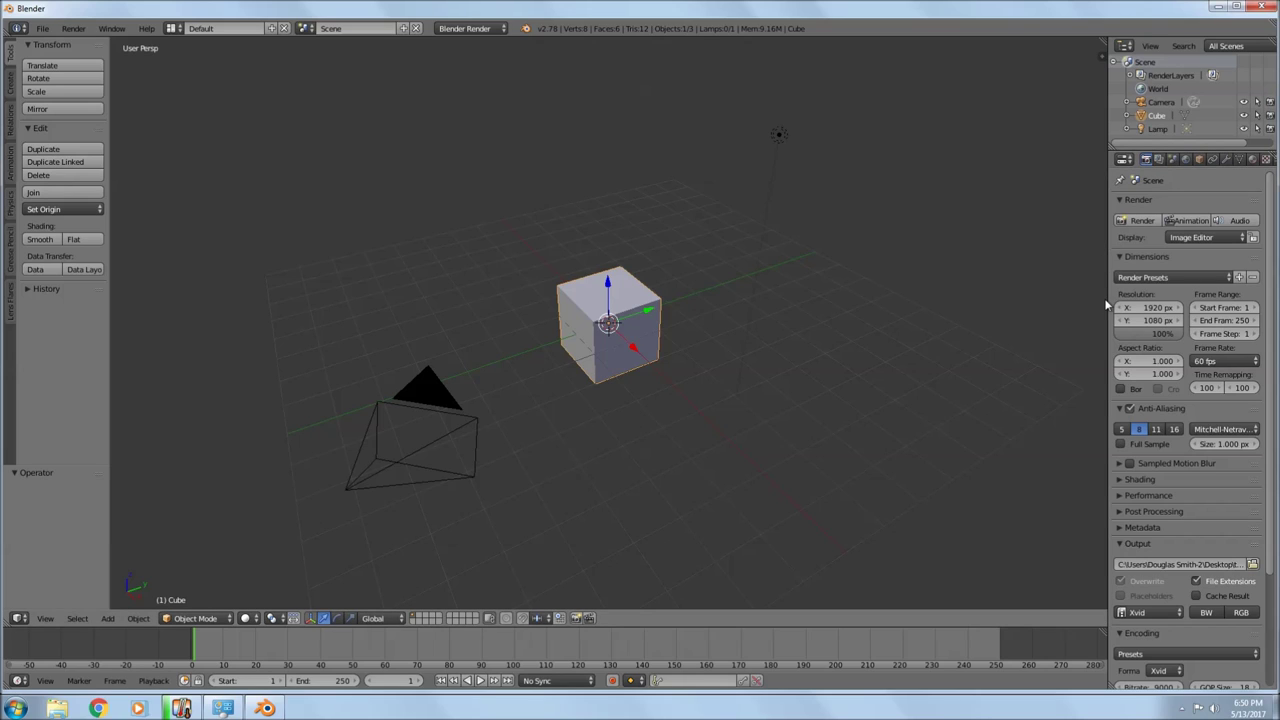
# Widen the properties editor and look through the cube's material settings
pyautogui.moveTo(1107, 305); pyautogui.dragTo(1050, 303)
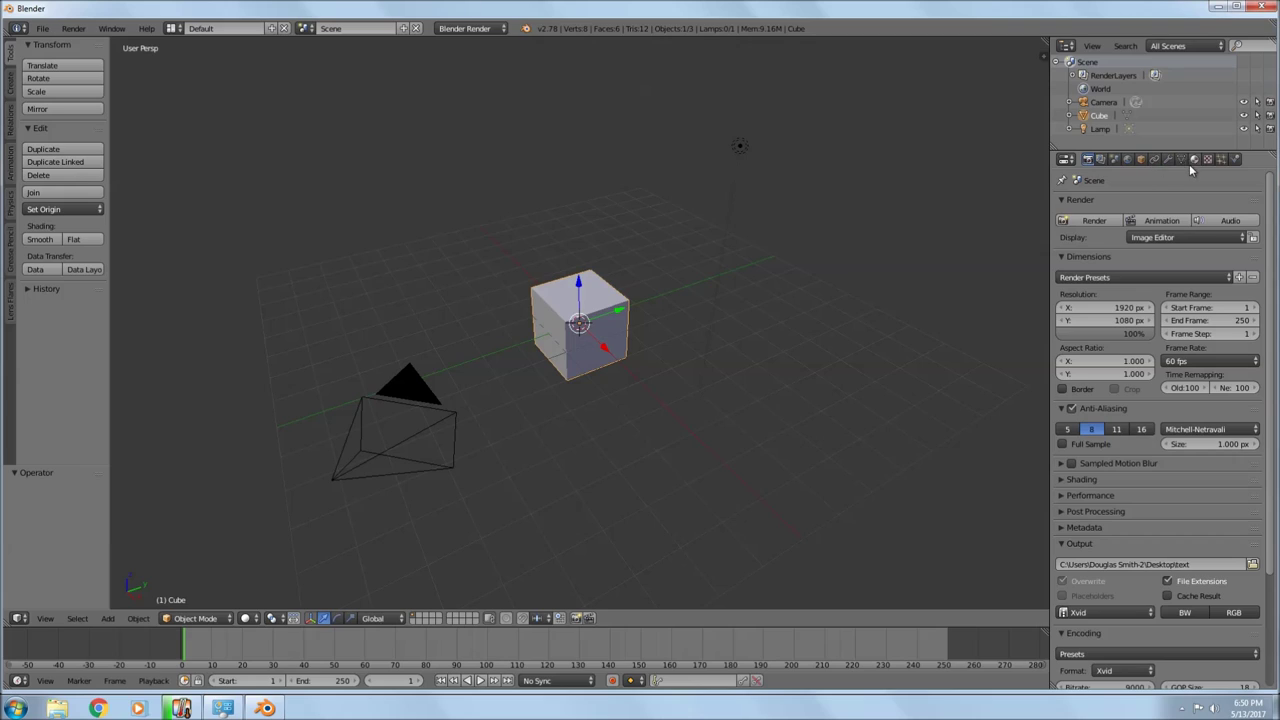
pyautogui.click(1194, 159)
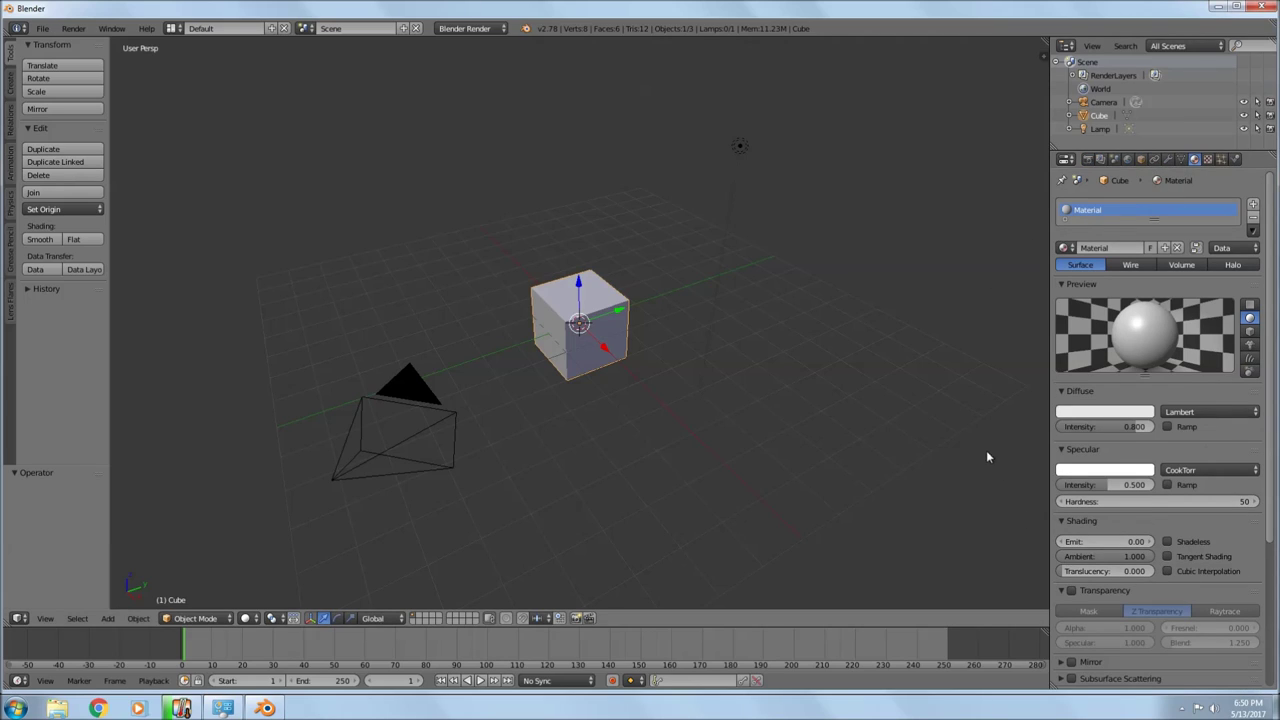
pyautogui.scroll(-1, 1133, 449)
pyautogui.scroll(-5, 1133, 449)
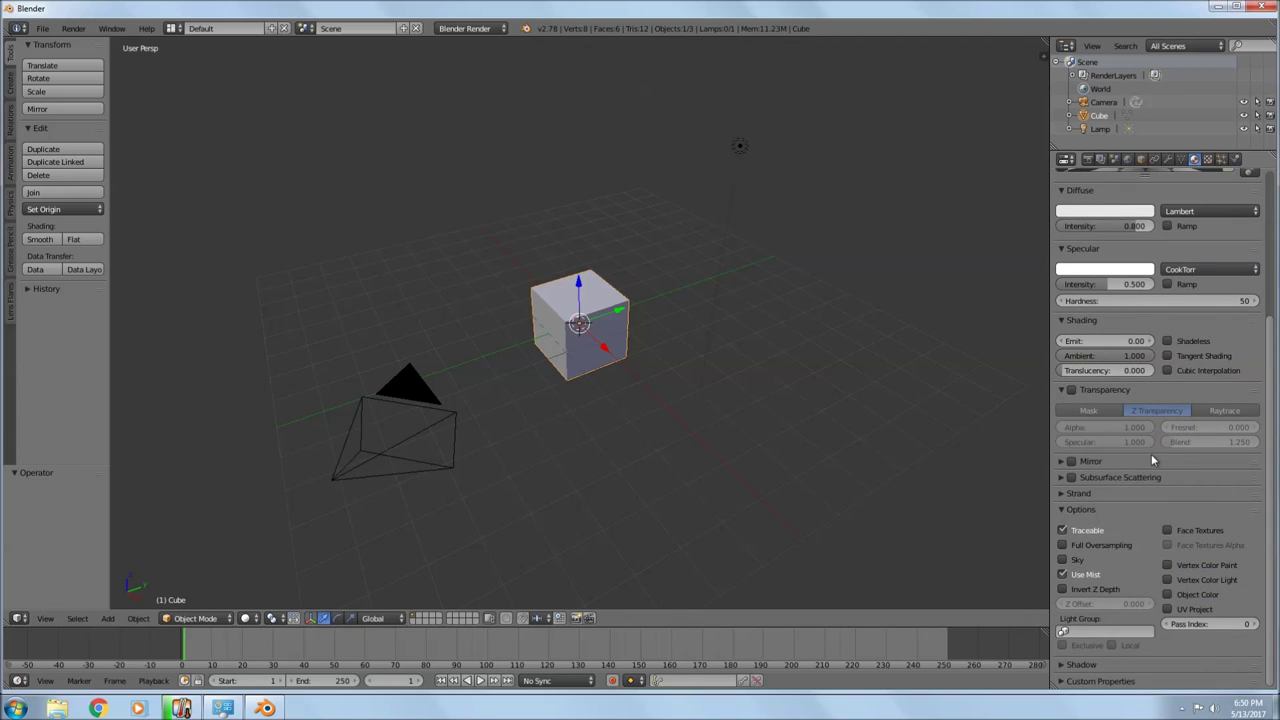
pyautogui.scroll(6, 1150, 453)
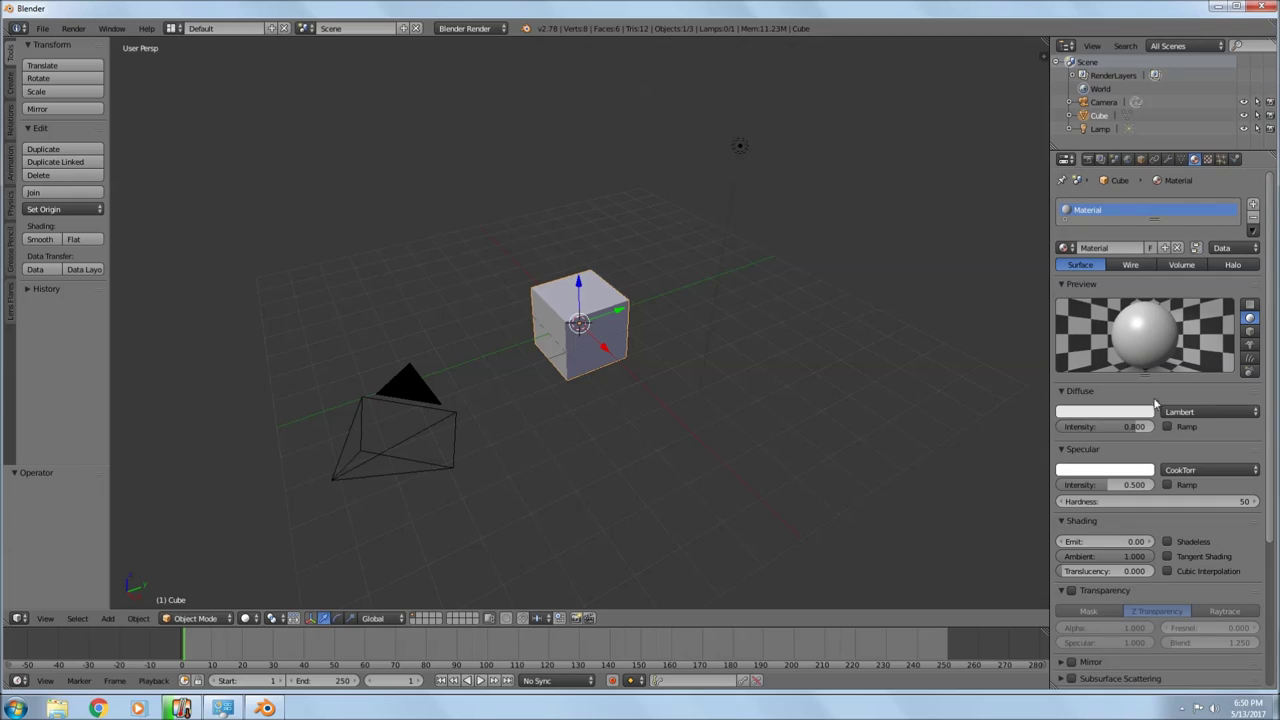
# Examine the World settings, including the Mist and Custom Properties sections
pyautogui.click(1128, 160)
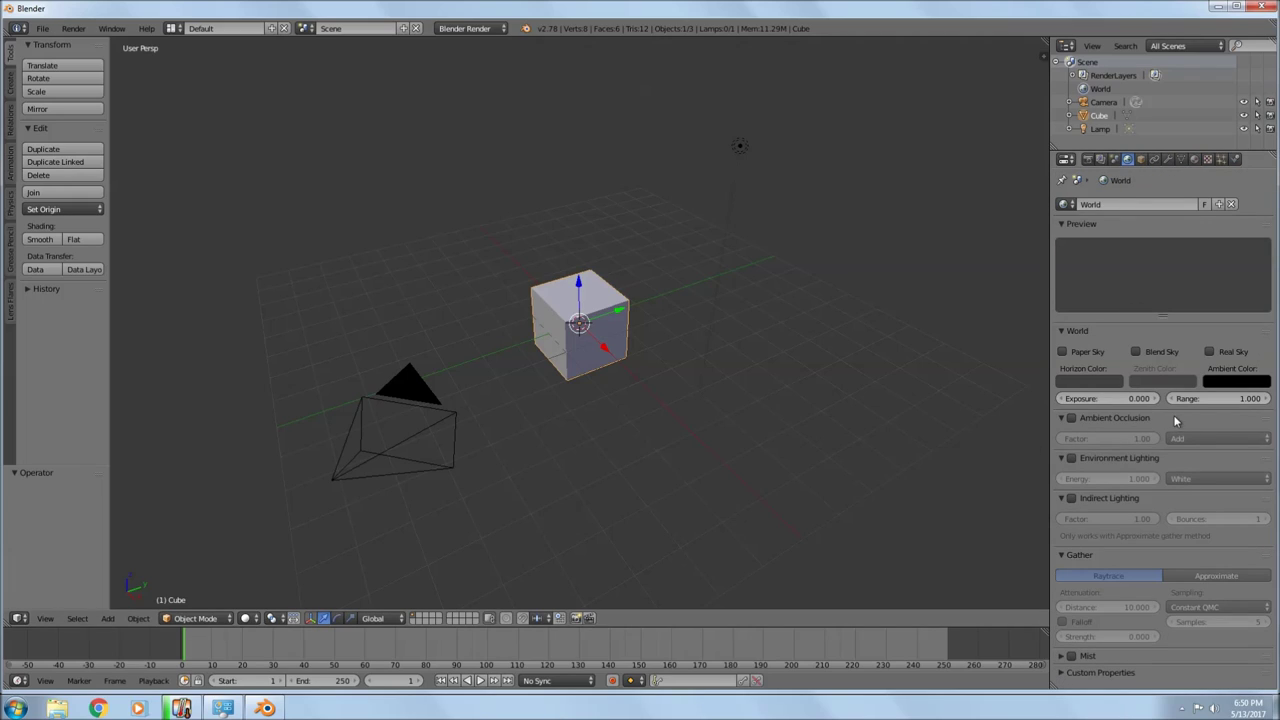
pyautogui.click(1062, 657)
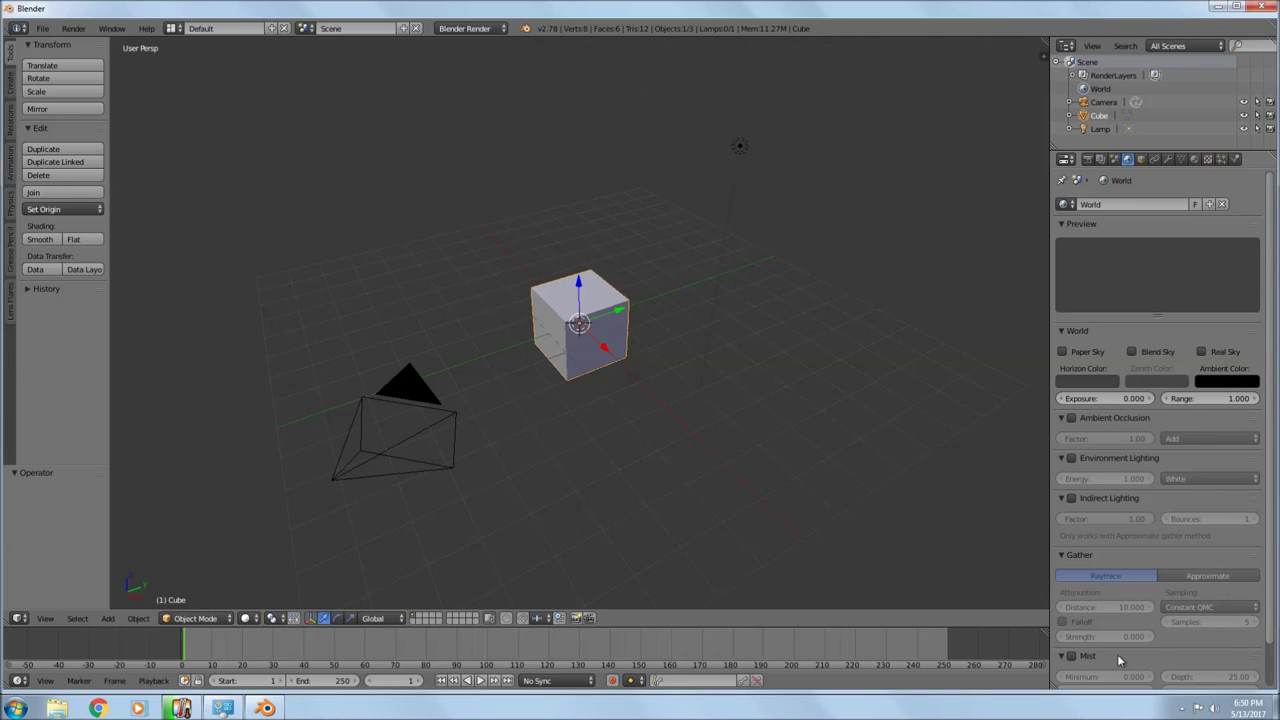
pyautogui.scroll(-2, 1104, 660)
pyautogui.click(1062, 609)
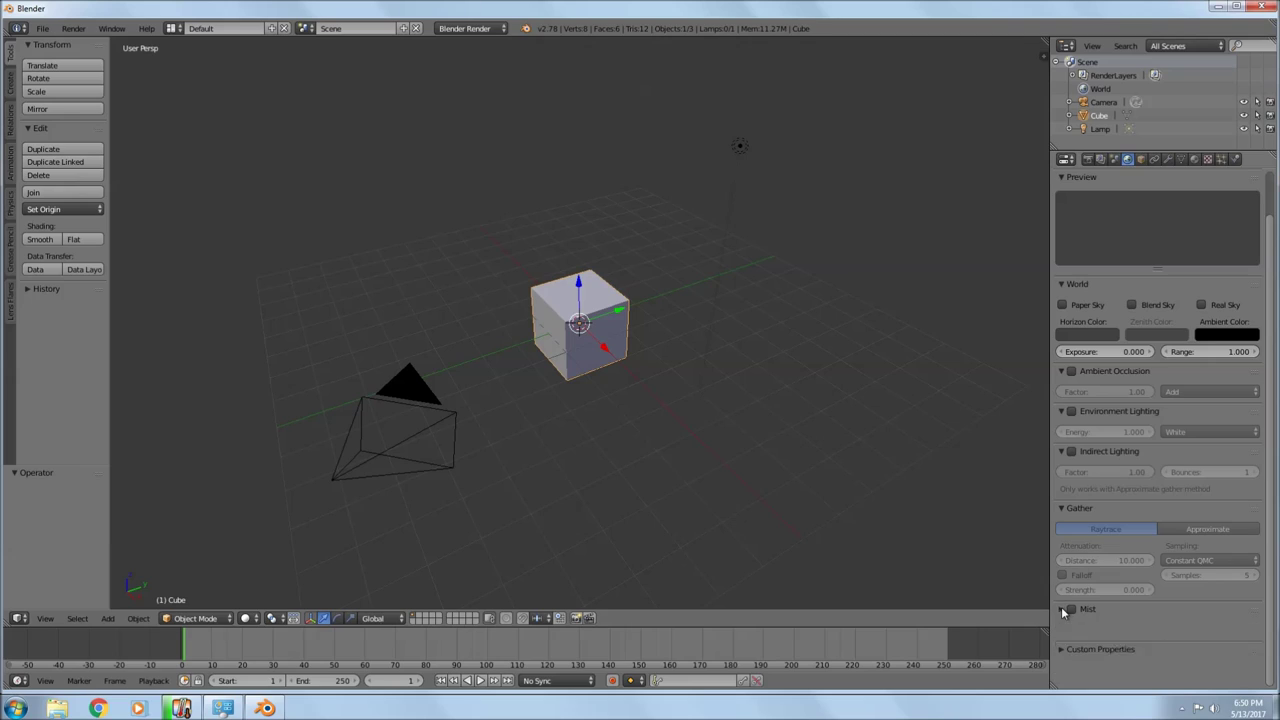
pyautogui.click(1060, 626)
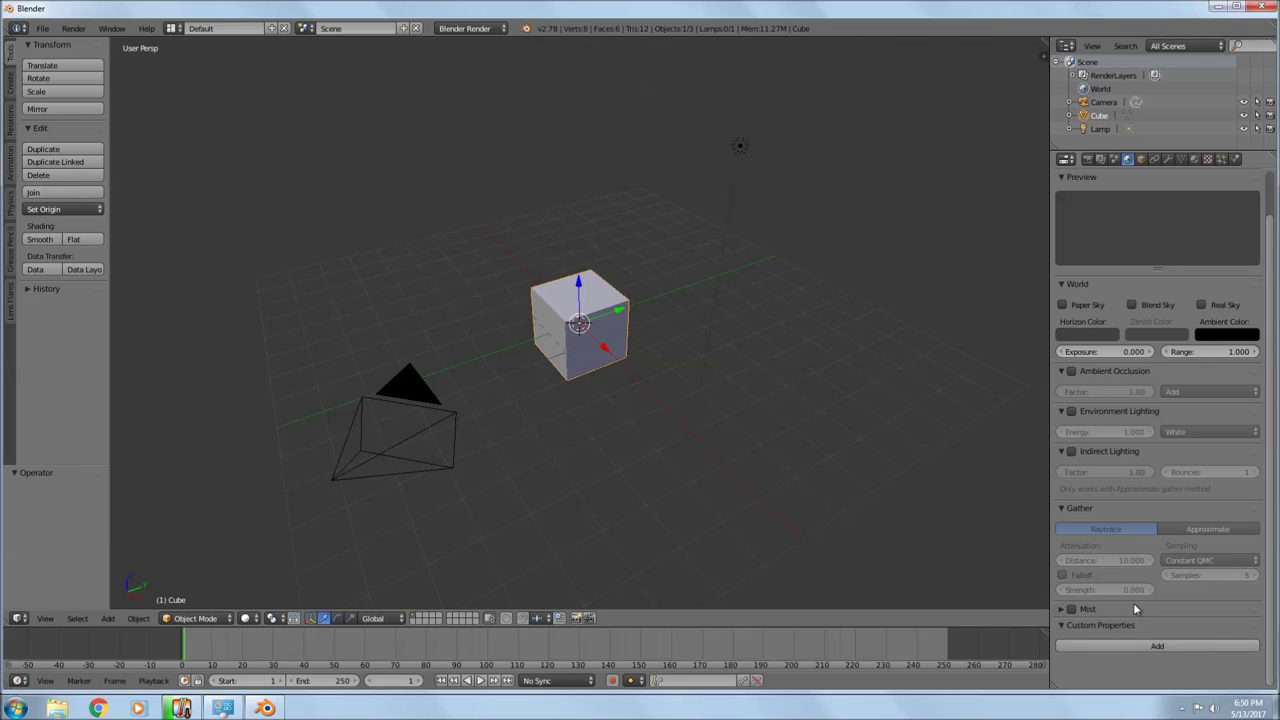
pyautogui.click(1061, 625)
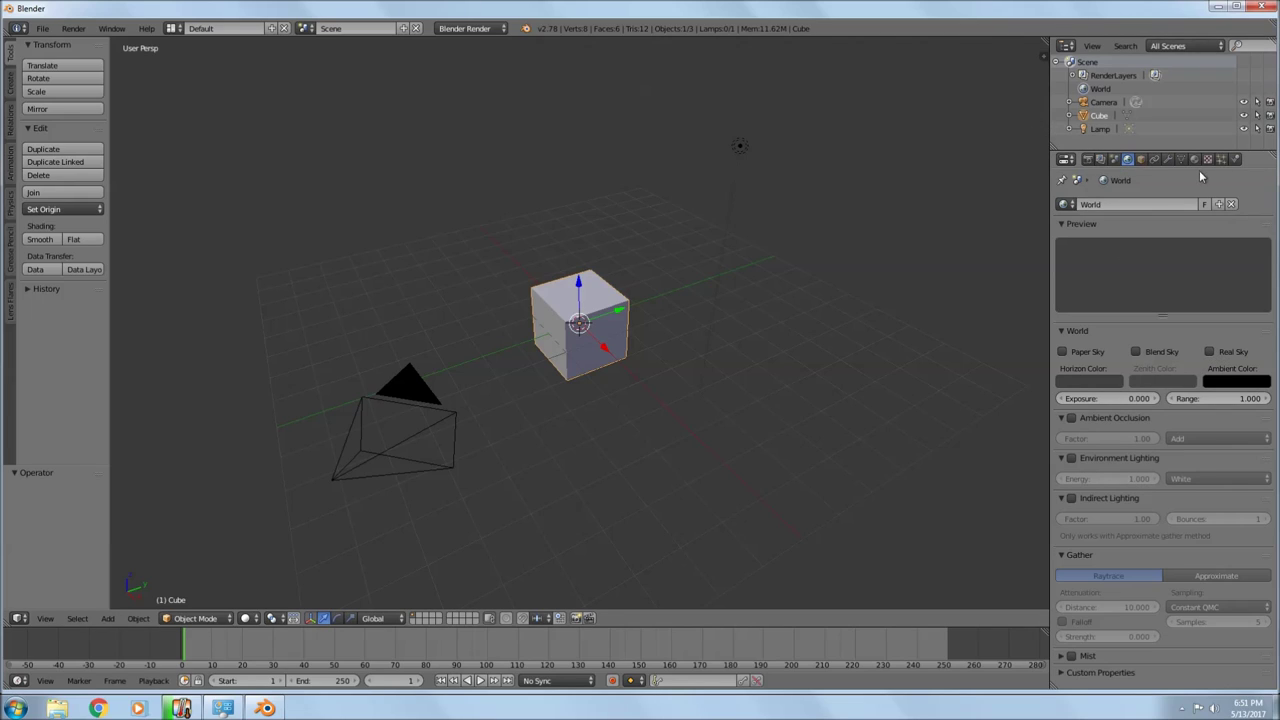
# Return to the render settings, switch the engine to Cycles Render and choose CPU as the device
pyautogui.click(1088, 159)
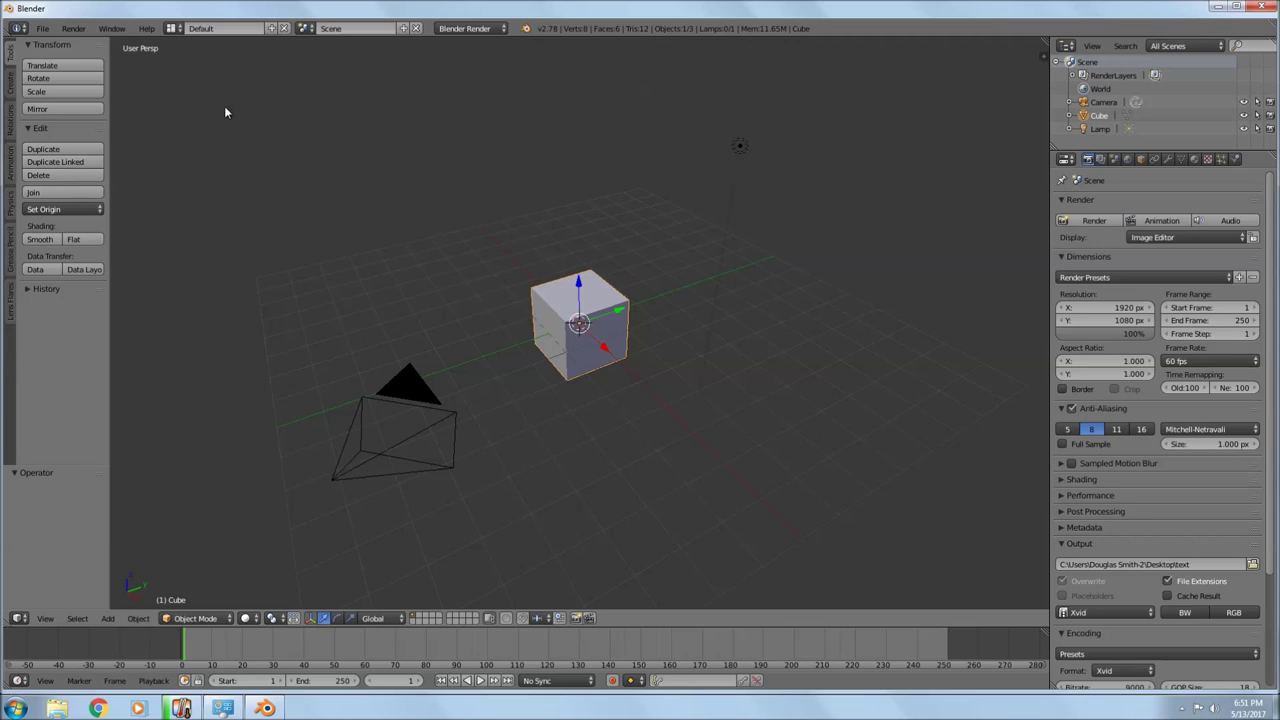
pyautogui.click(465, 29)
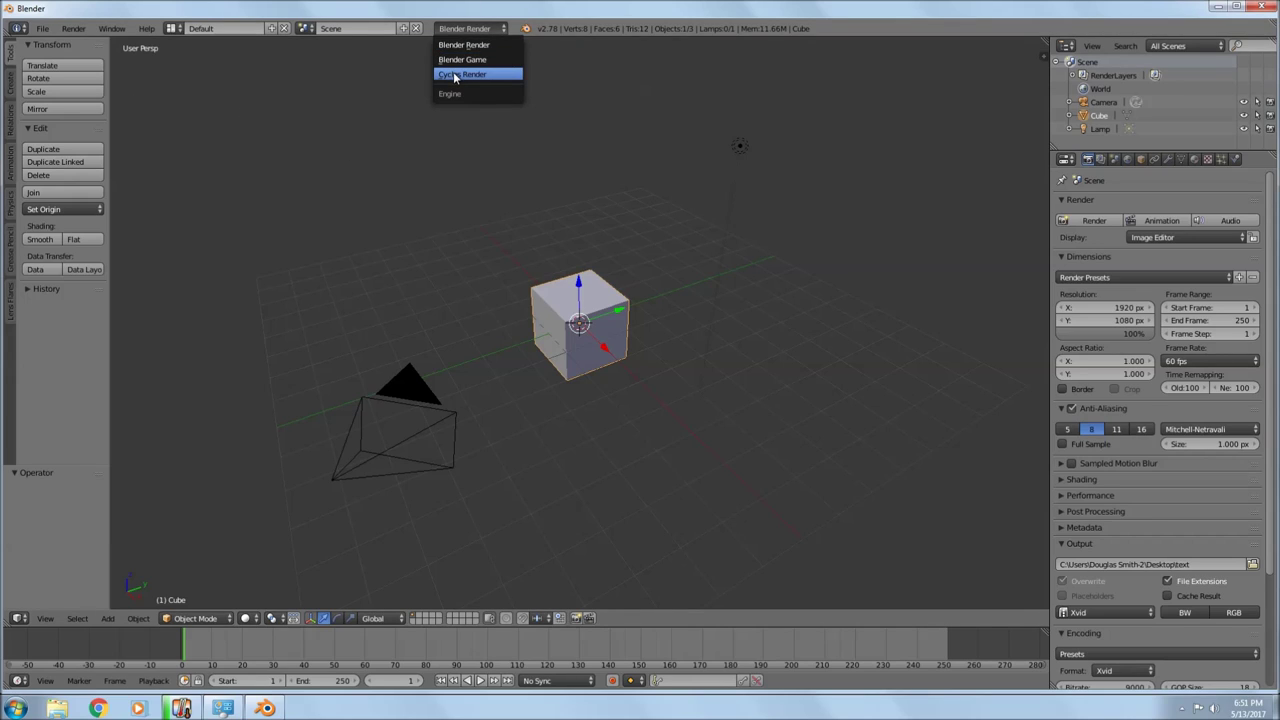
pyautogui.click(453, 74)
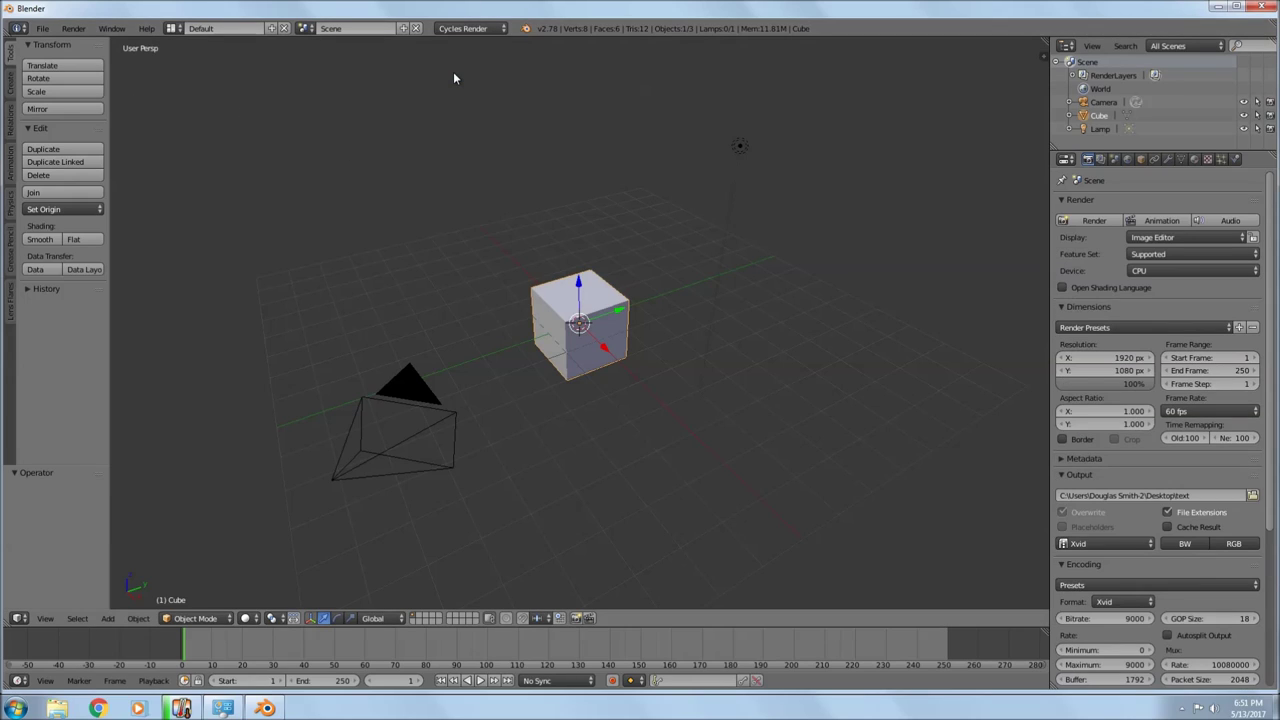
pyautogui.click(1163, 271)
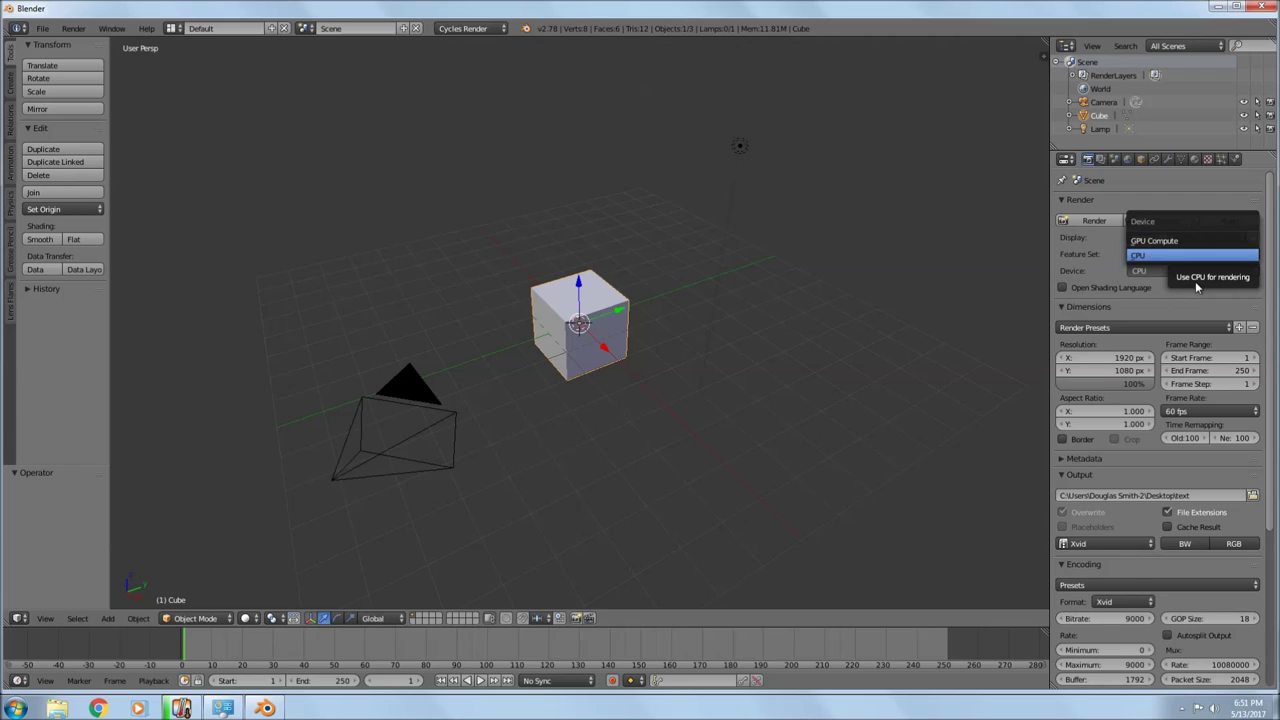
pyautogui.click(1190, 258)
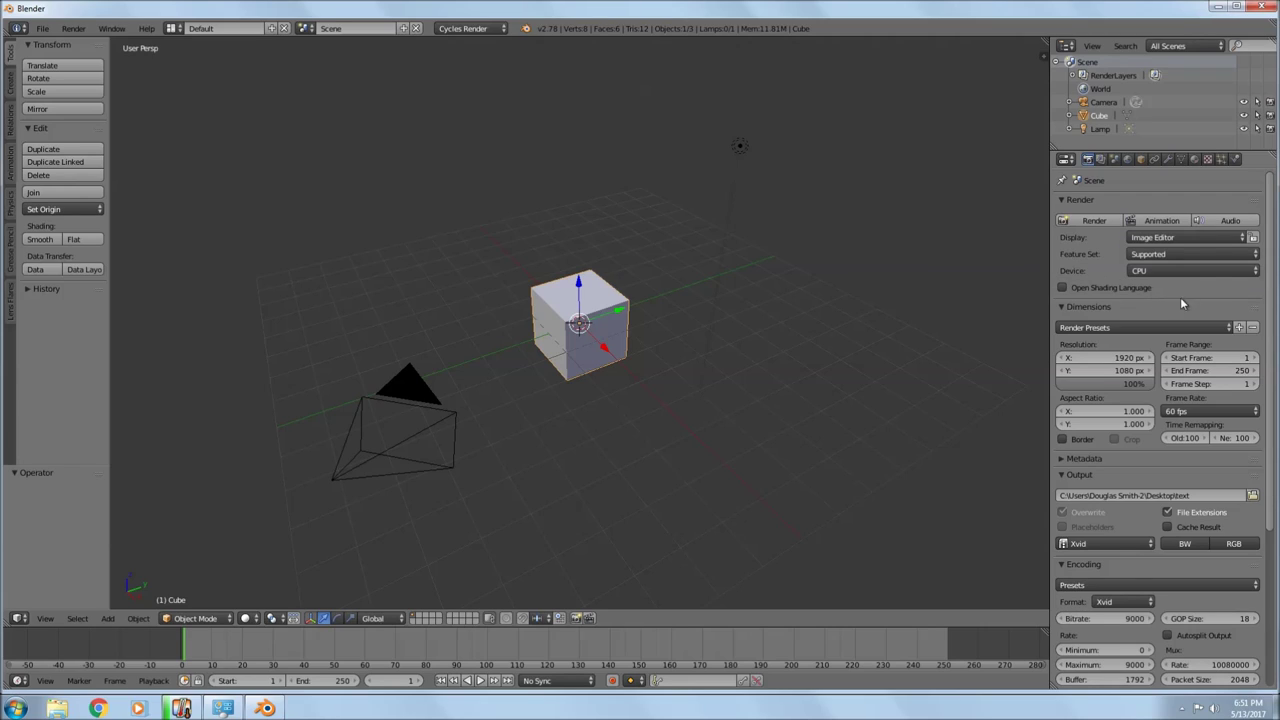
# Check the Cycles compute device in the system user preferences, save the user settings and close the preferences
pyautogui.click(41, 28)
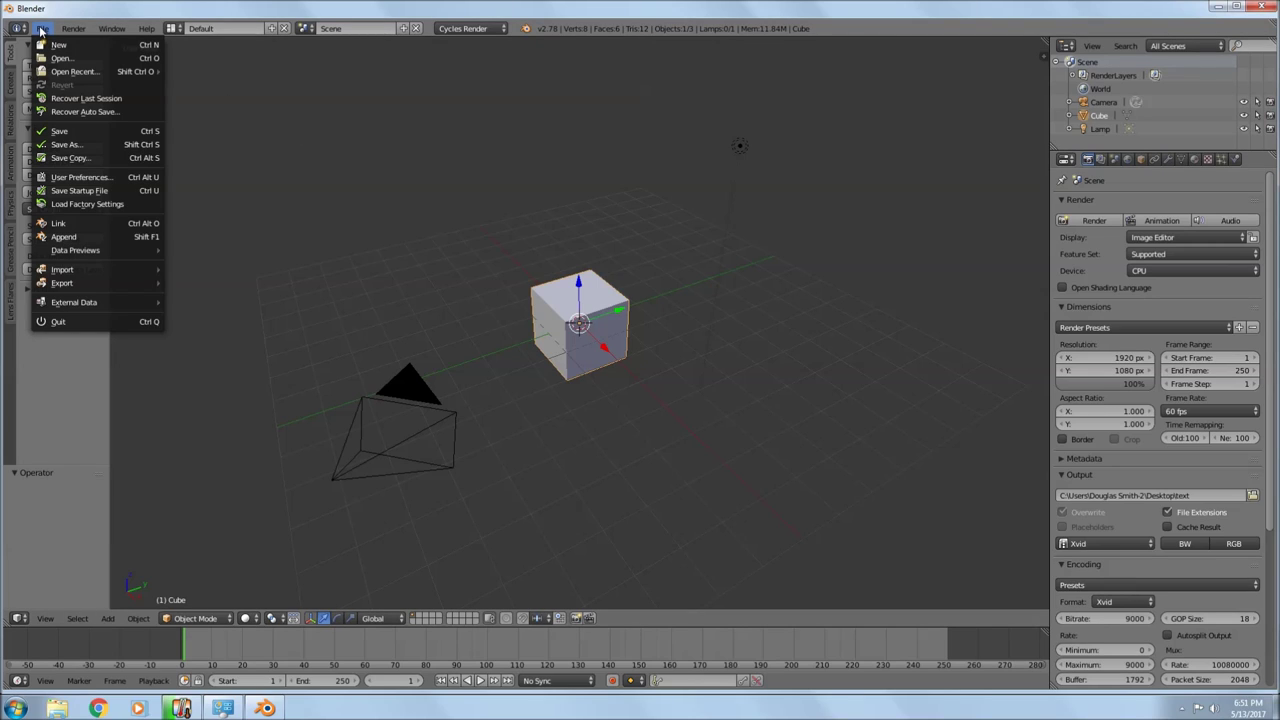
pyautogui.click(84, 180)
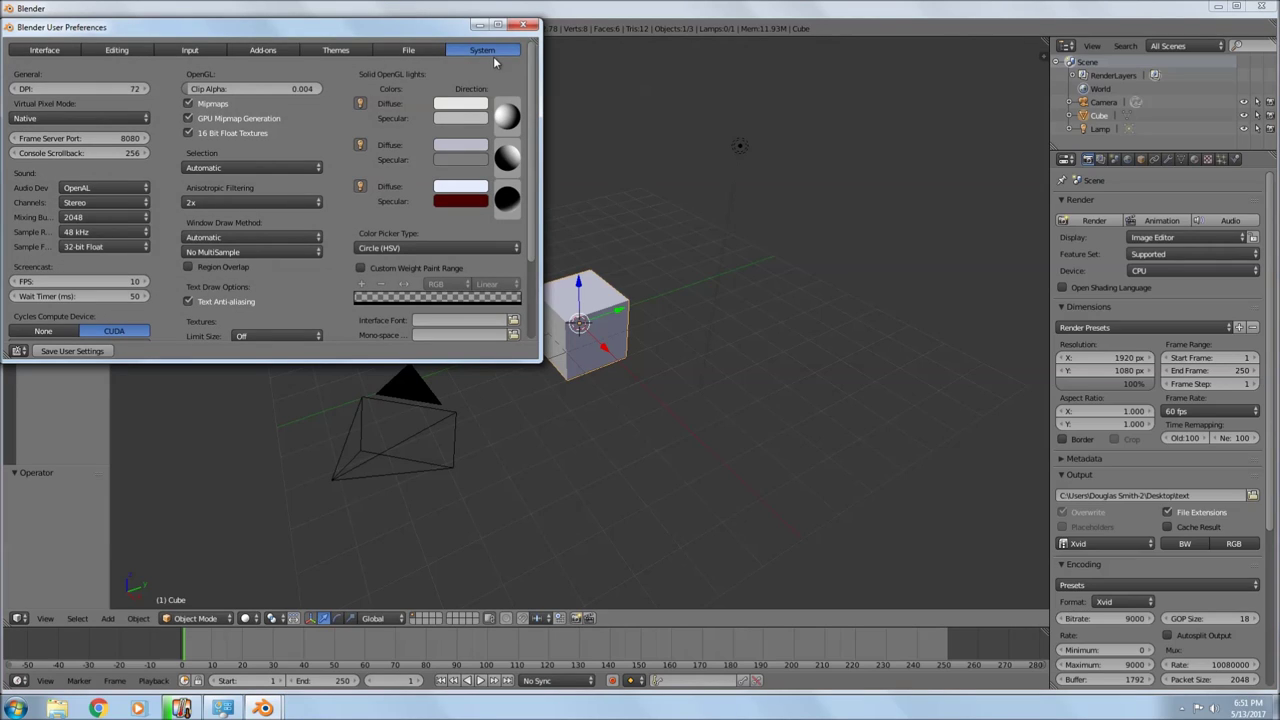
pyautogui.scroll(-5, 152, 310)
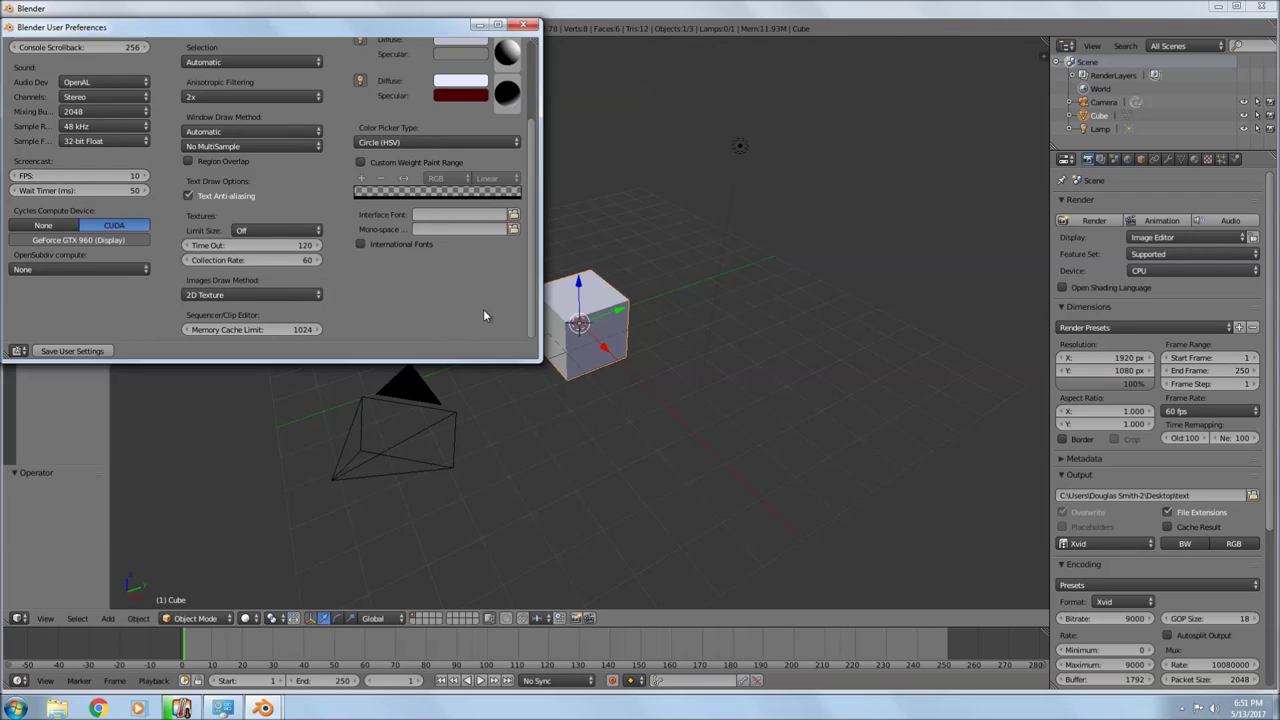
pyautogui.scroll(5, 389, 317)
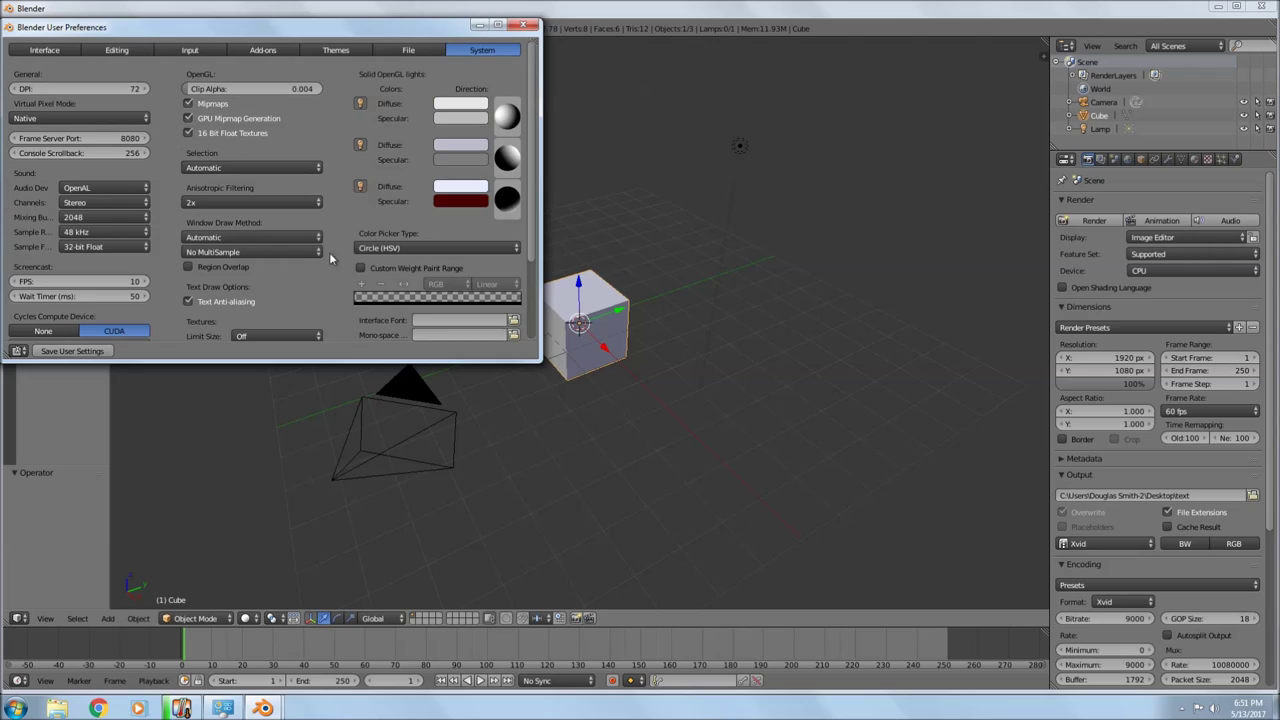
pyautogui.scroll(-5, 330, 118)
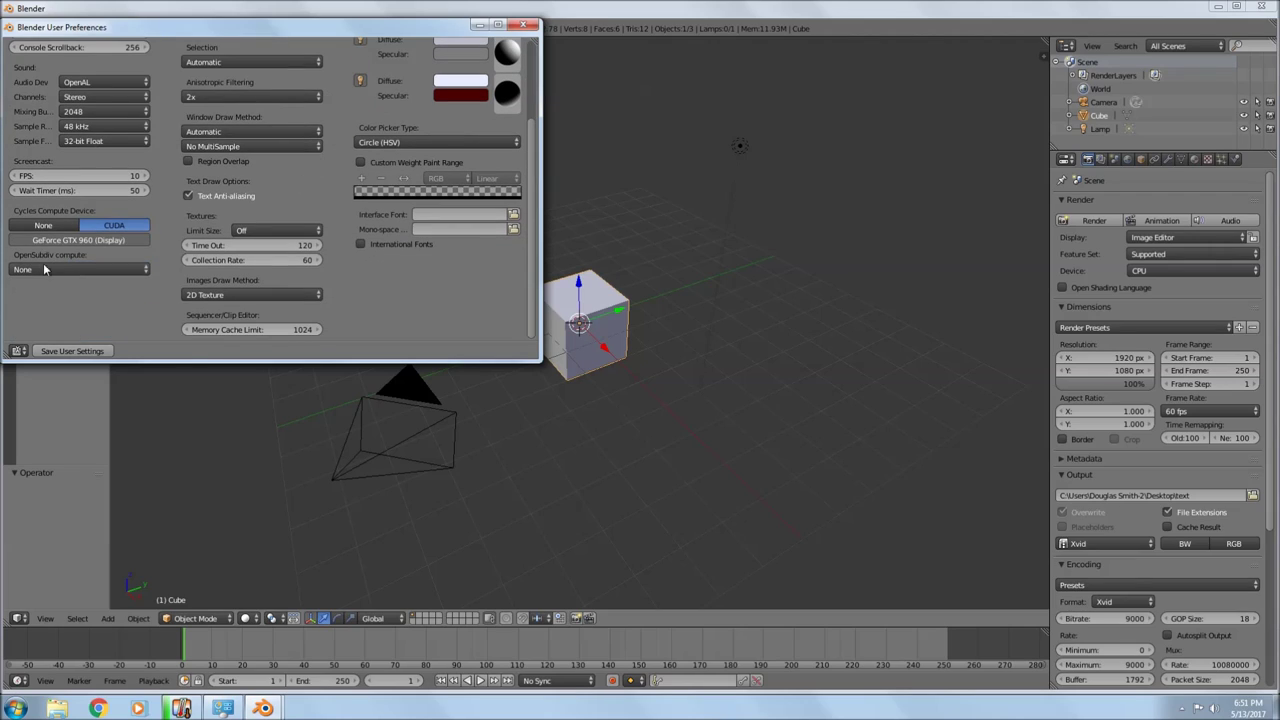
pyautogui.click(78, 352)
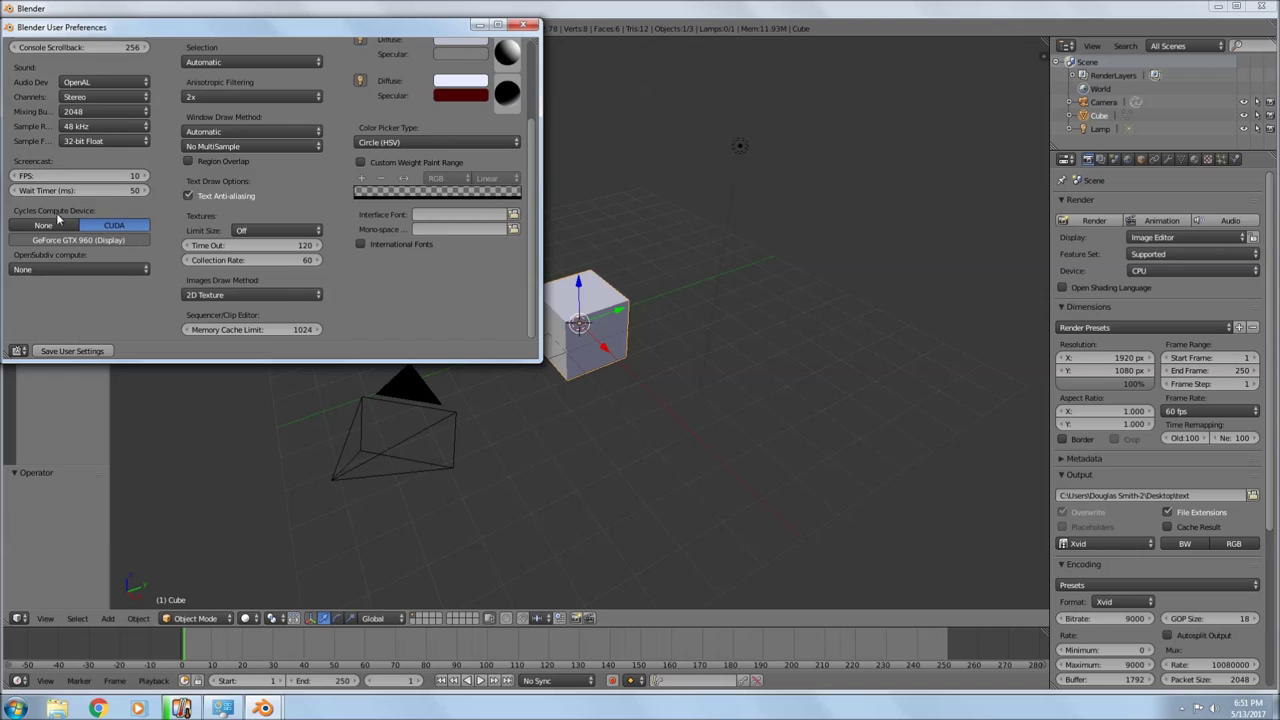
pyautogui.click(519, 26)
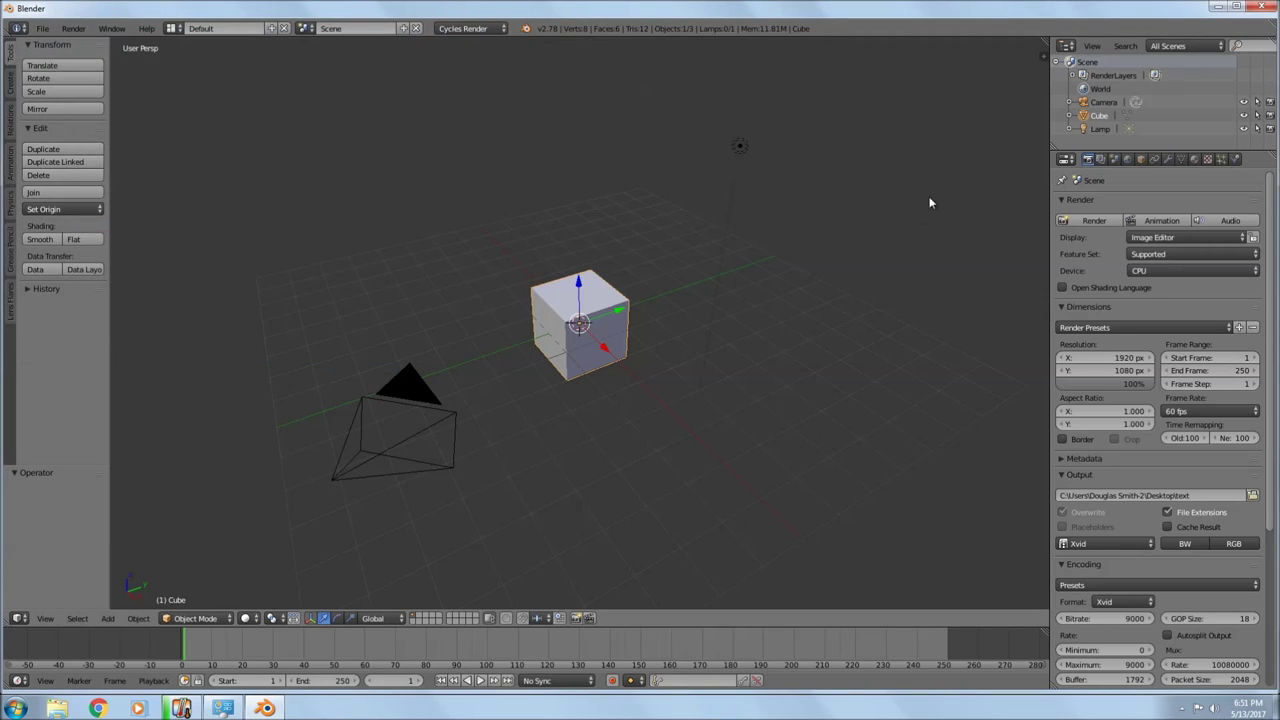
# Switch the render engine to Blender Render and delete the default cube
pyautogui.click(472, 28)
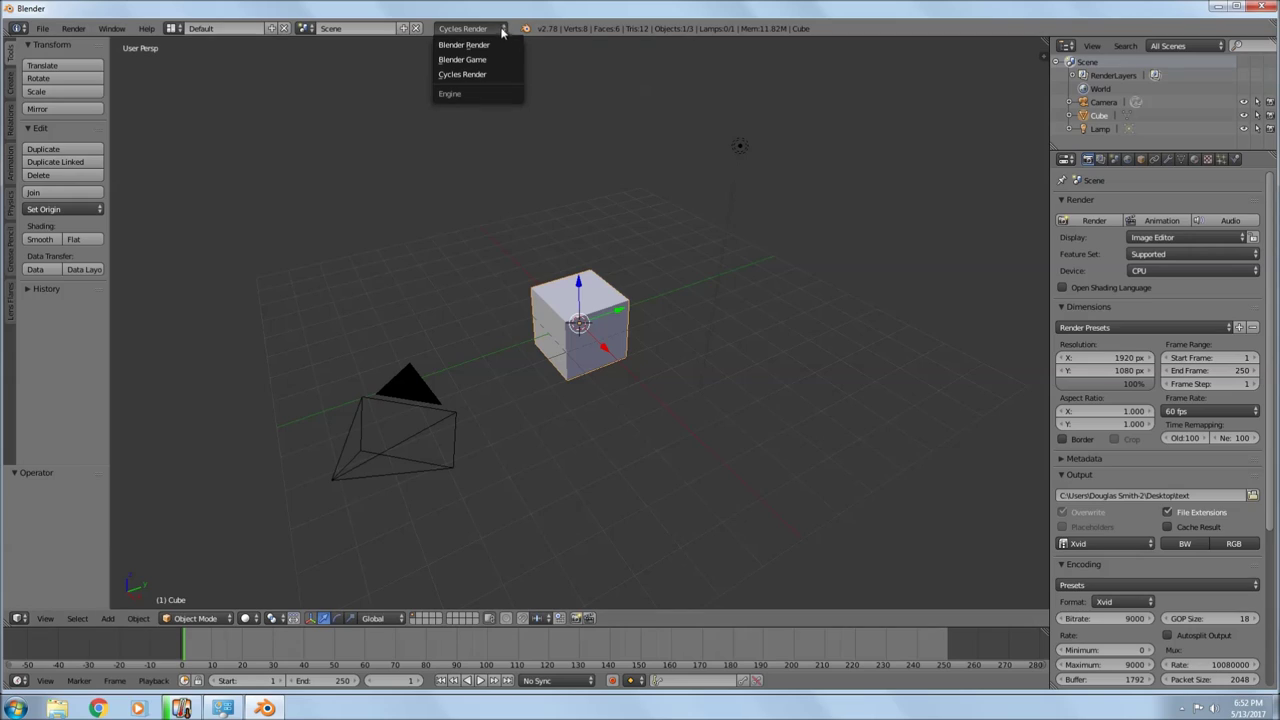
pyautogui.click(480, 46)
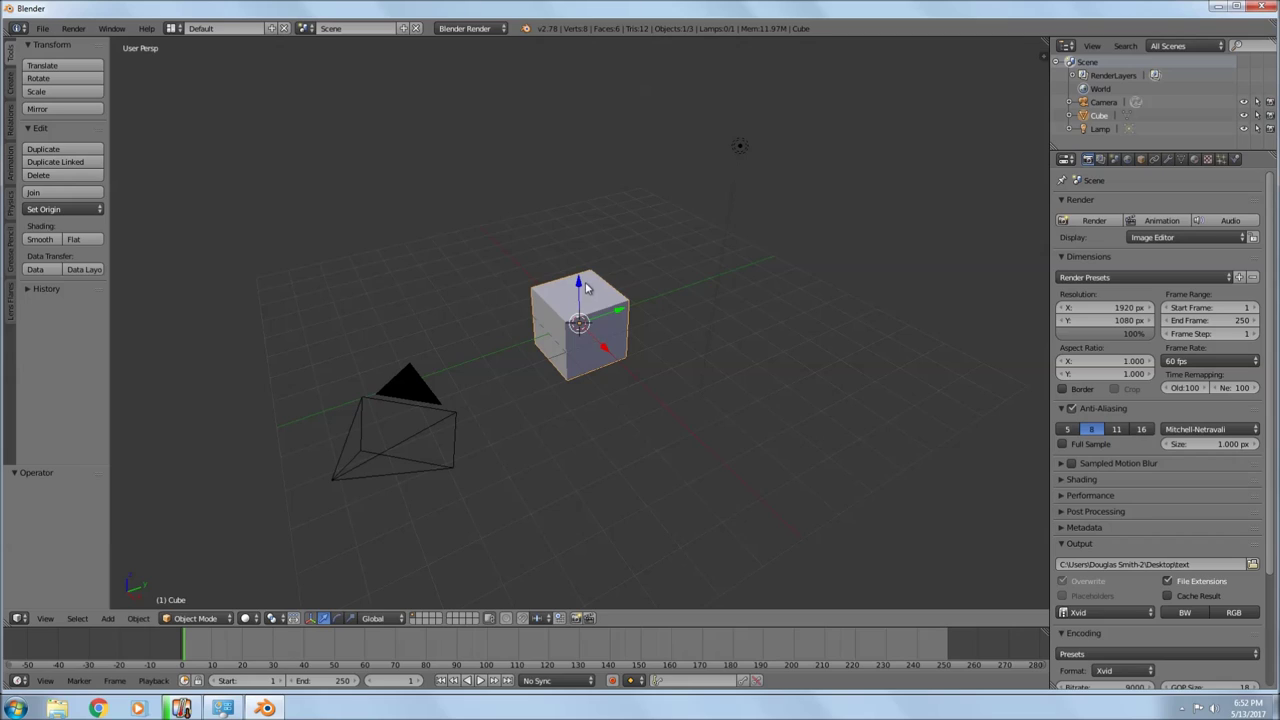
pyautogui.moveTo(579, 287); pyautogui.dragTo(578, 240)
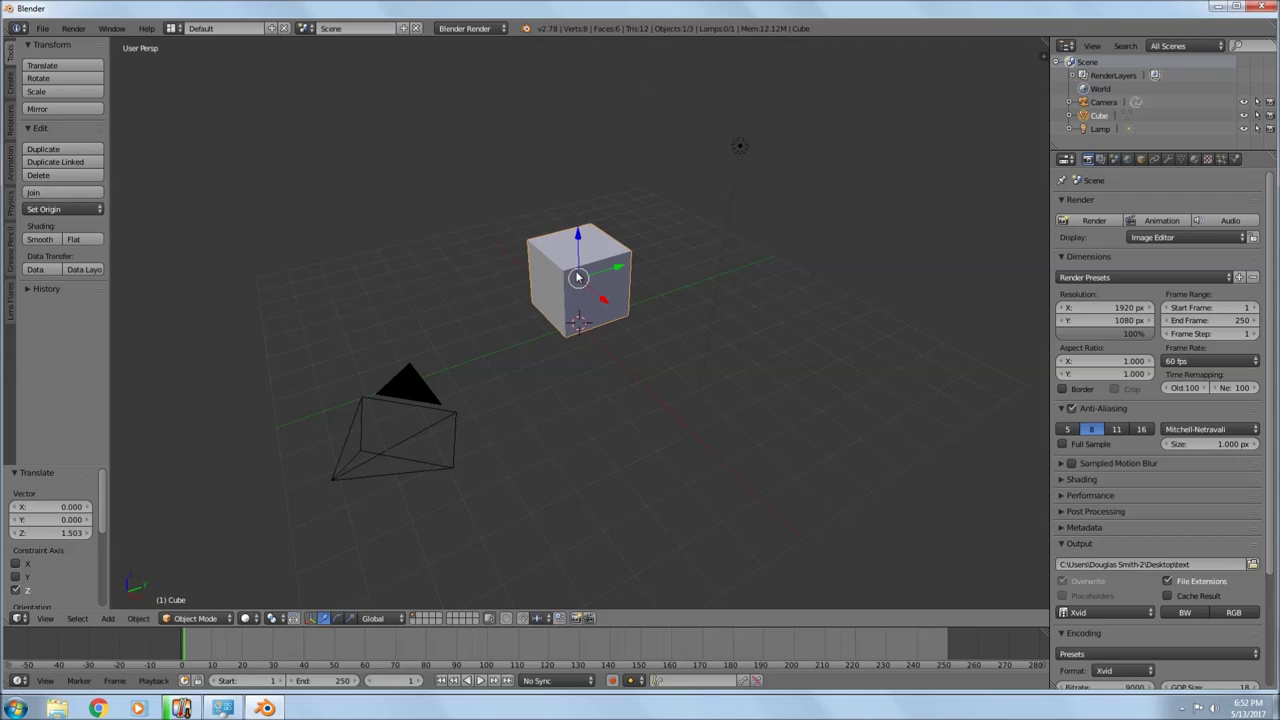
pyautogui.press('x')
pyautogui.click(577, 274)
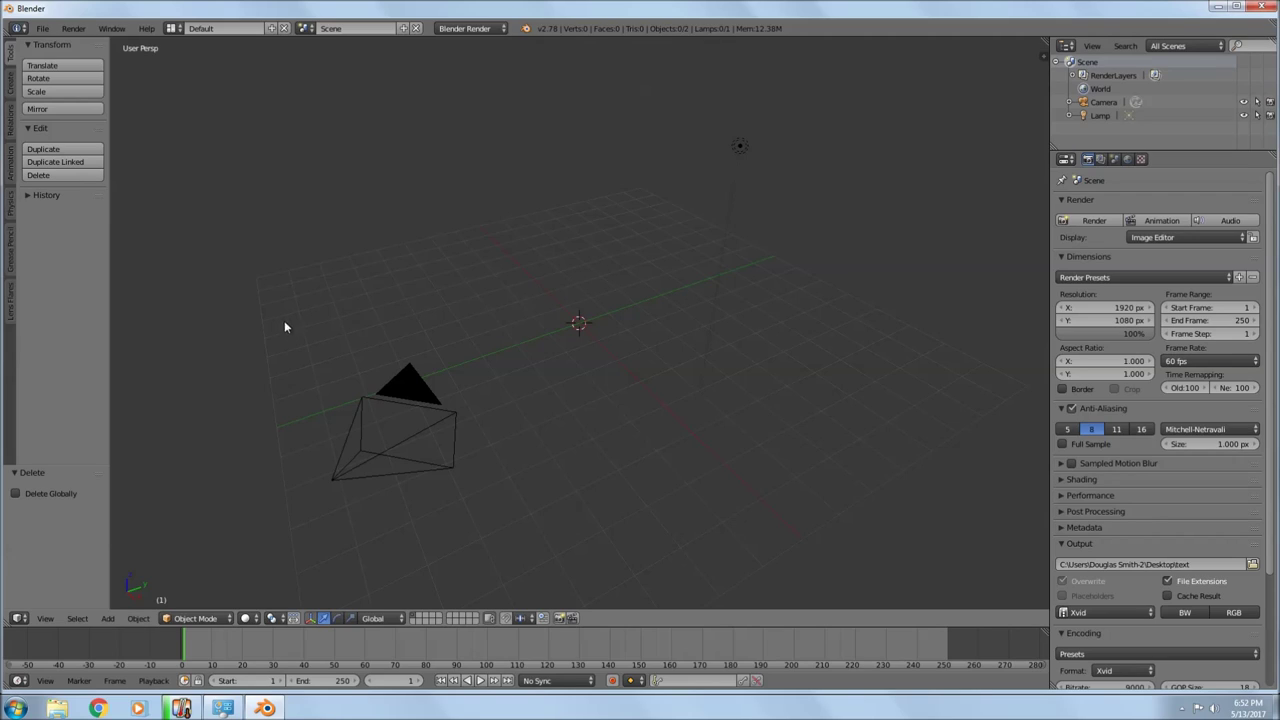
# Add a text object at the origin and rotate it 90° about the global X axis
pyautogui.click(107, 618)
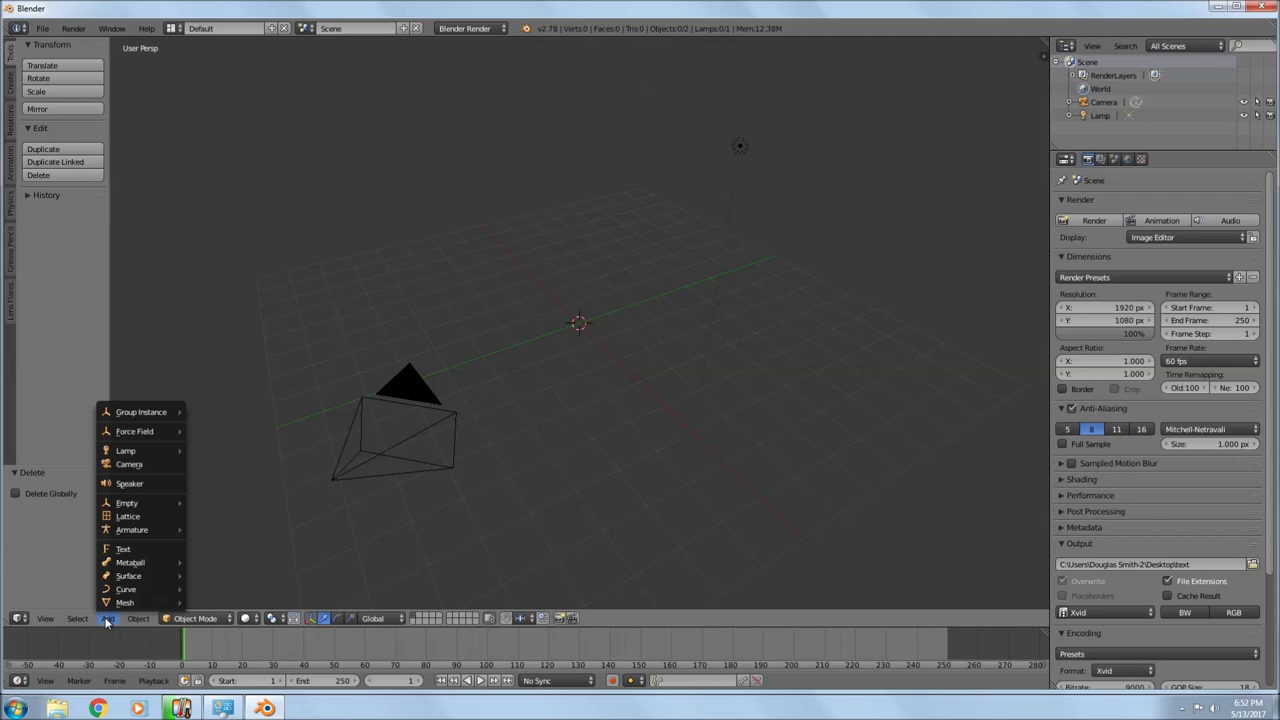
pyautogui.click(123, 549)
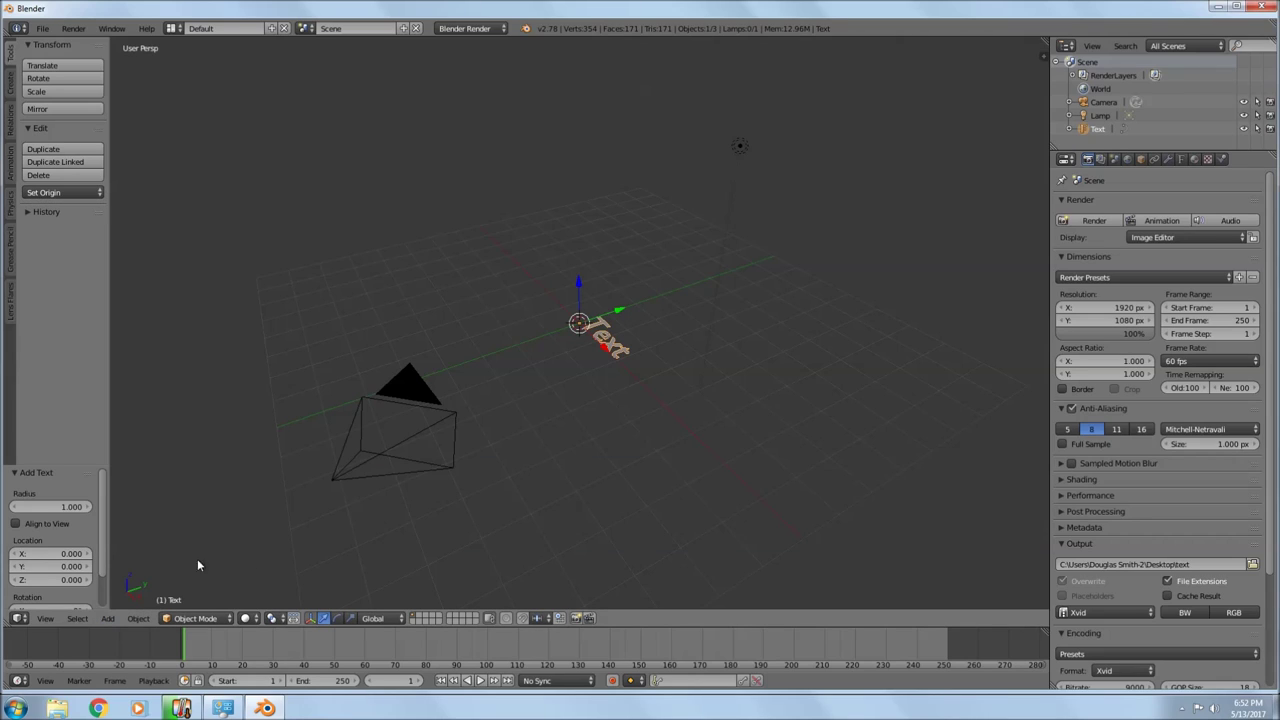
pyautogui.moveTo(566, 361); pyautogui.dragTo(639, 406, button='middle')
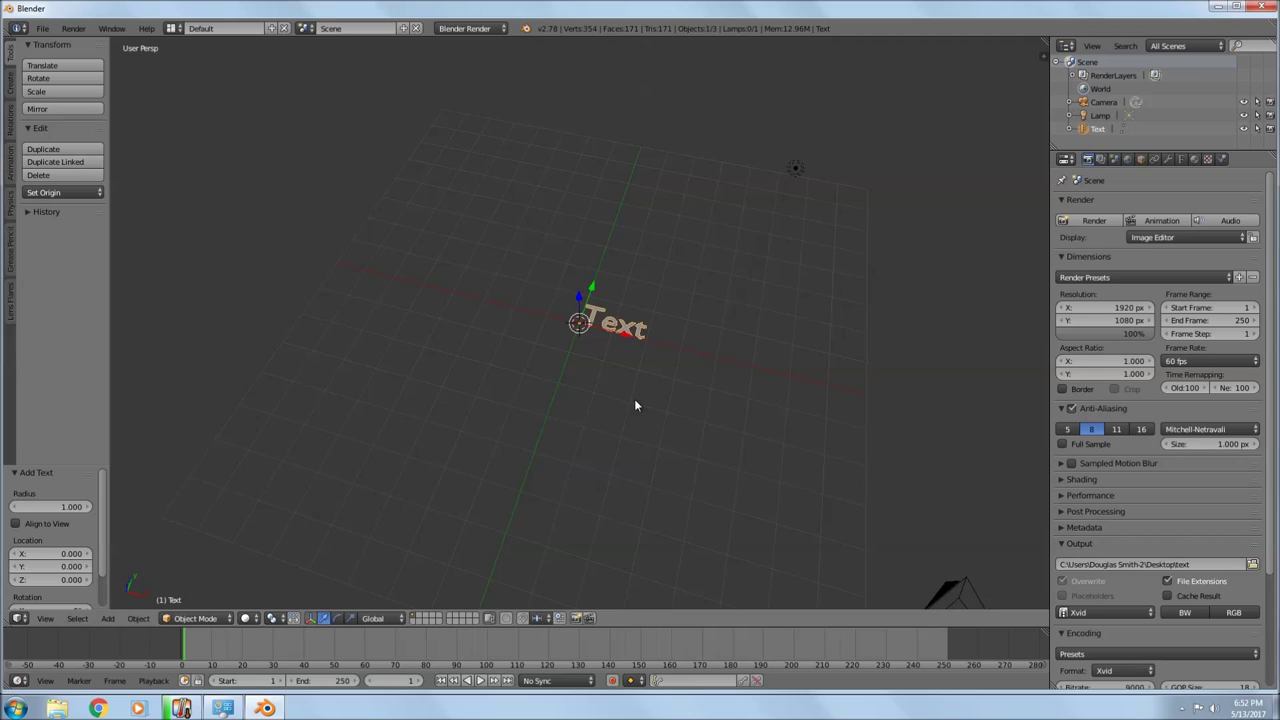
pyautogui.press('r')
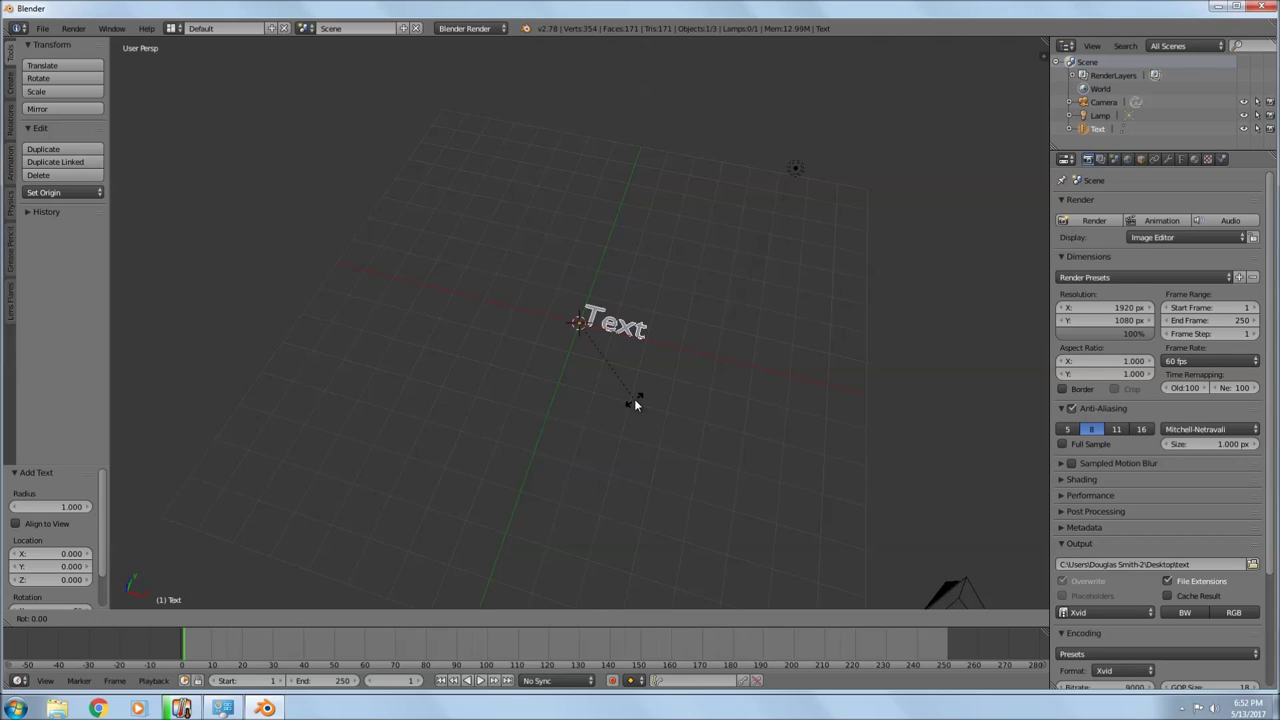
pyautogui.press('x')
pyautogui.write('90')
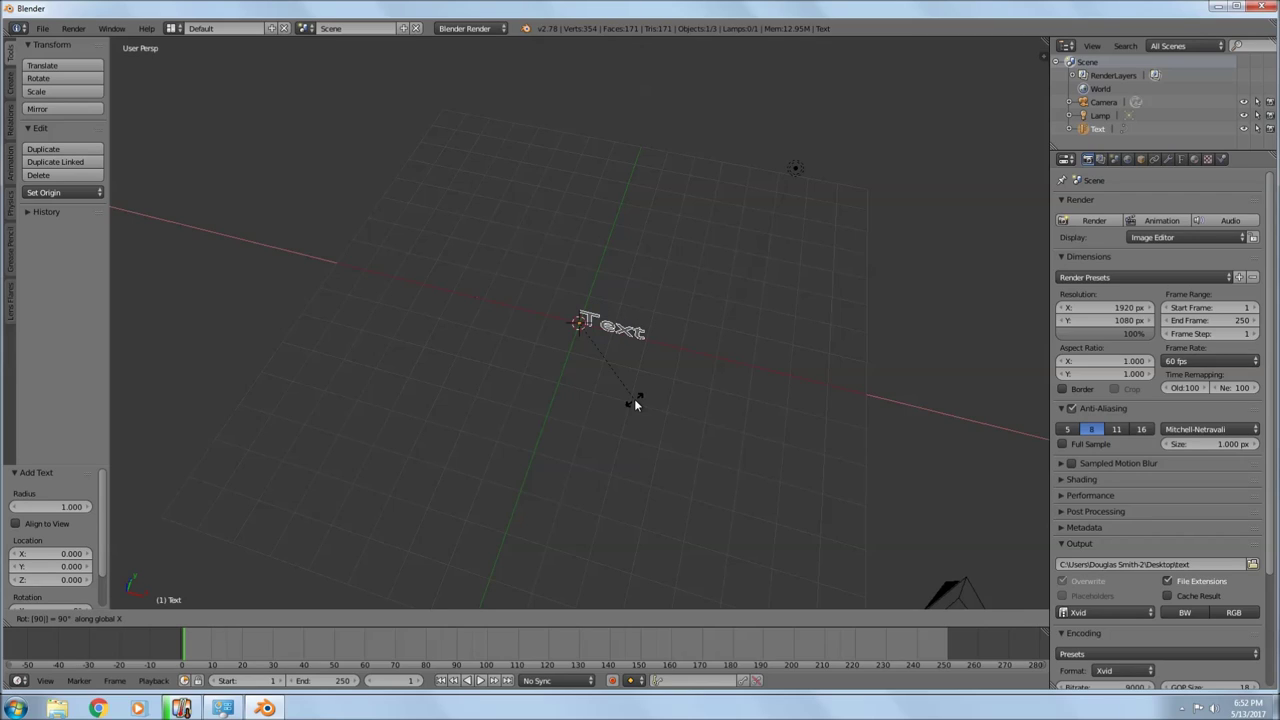
pyautogui.press('Return')
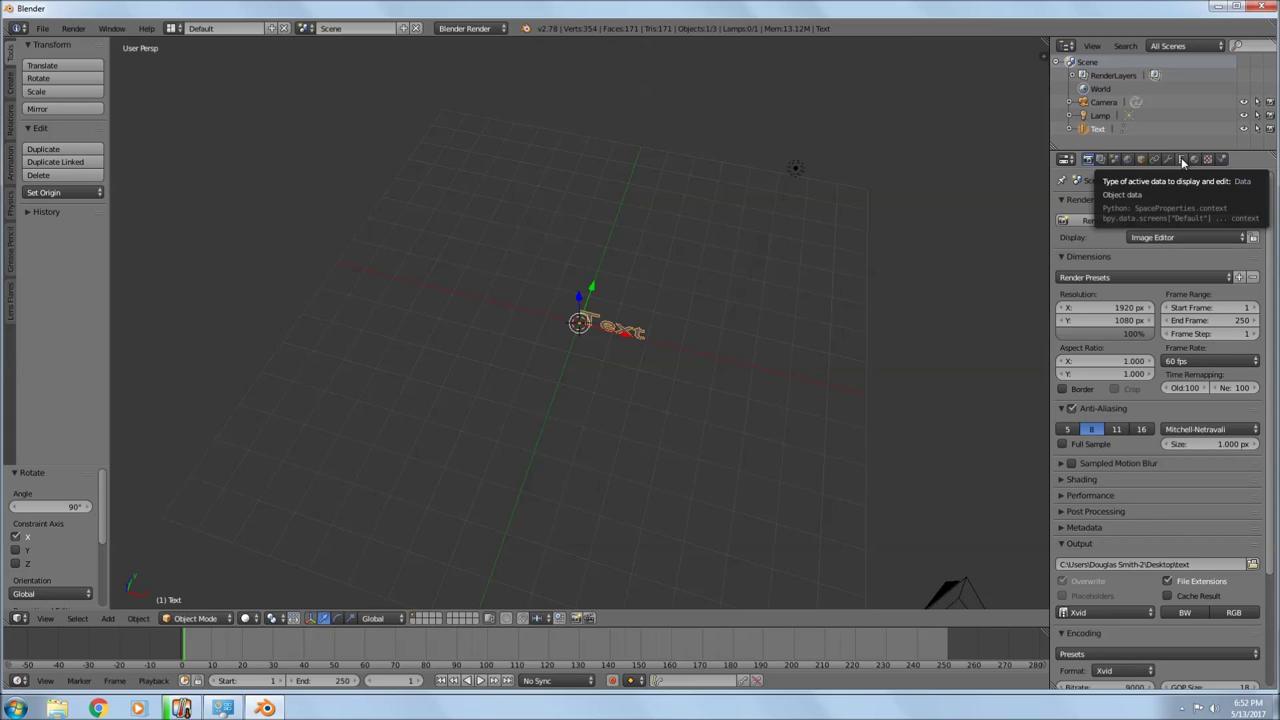
# Give the text thickness by setting its geometry extrude value to about 0.118
pyautogui.click(1183, 161)
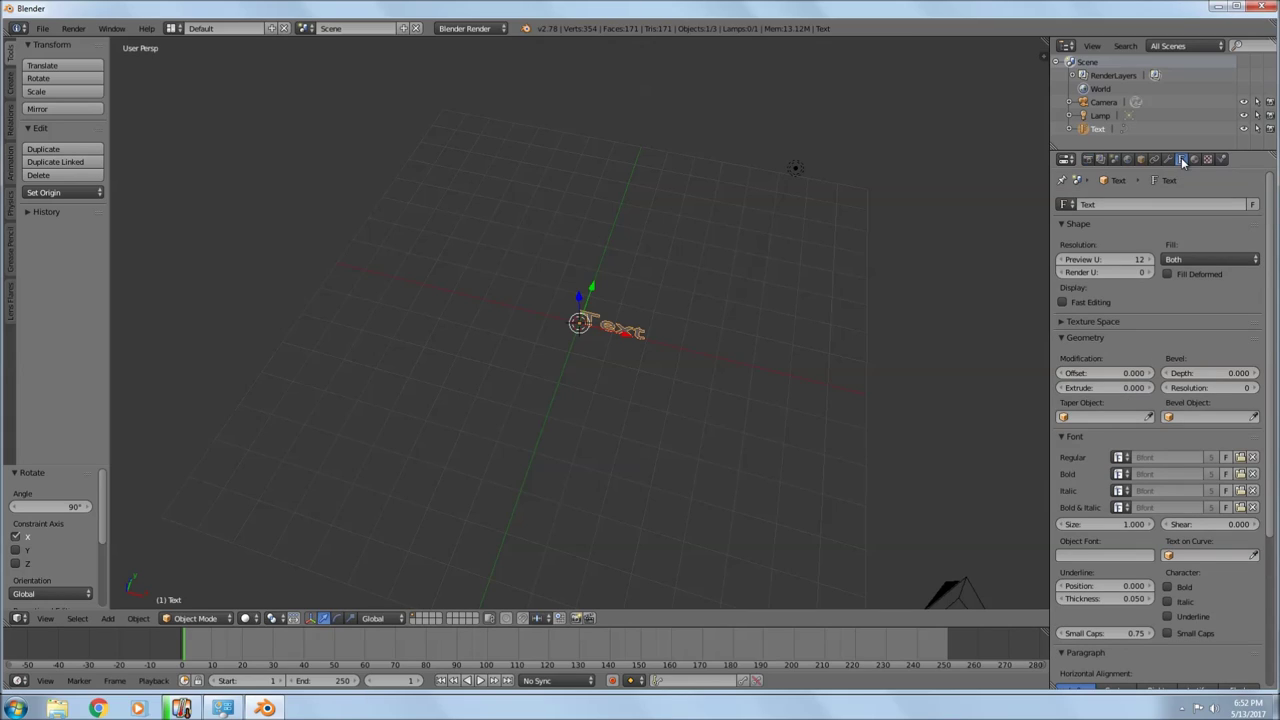
pyautogui.click(1090, 388)
pyautogui.moveTo(1090, 388); pyautogui.dragTo(1122, 388)
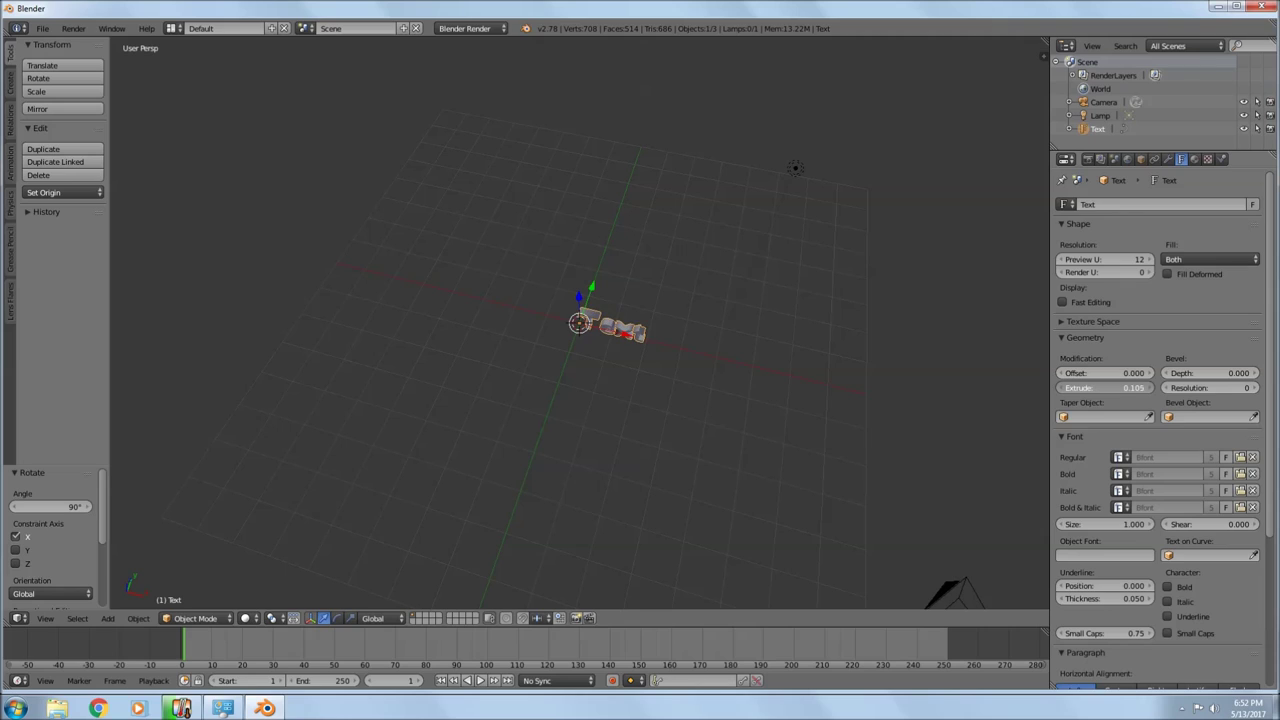
pyautogui.scroll(6, 652, 368)
pyautogui.moveTo(645, 372); pyautogui.dragTo(600, 340, button='middle')
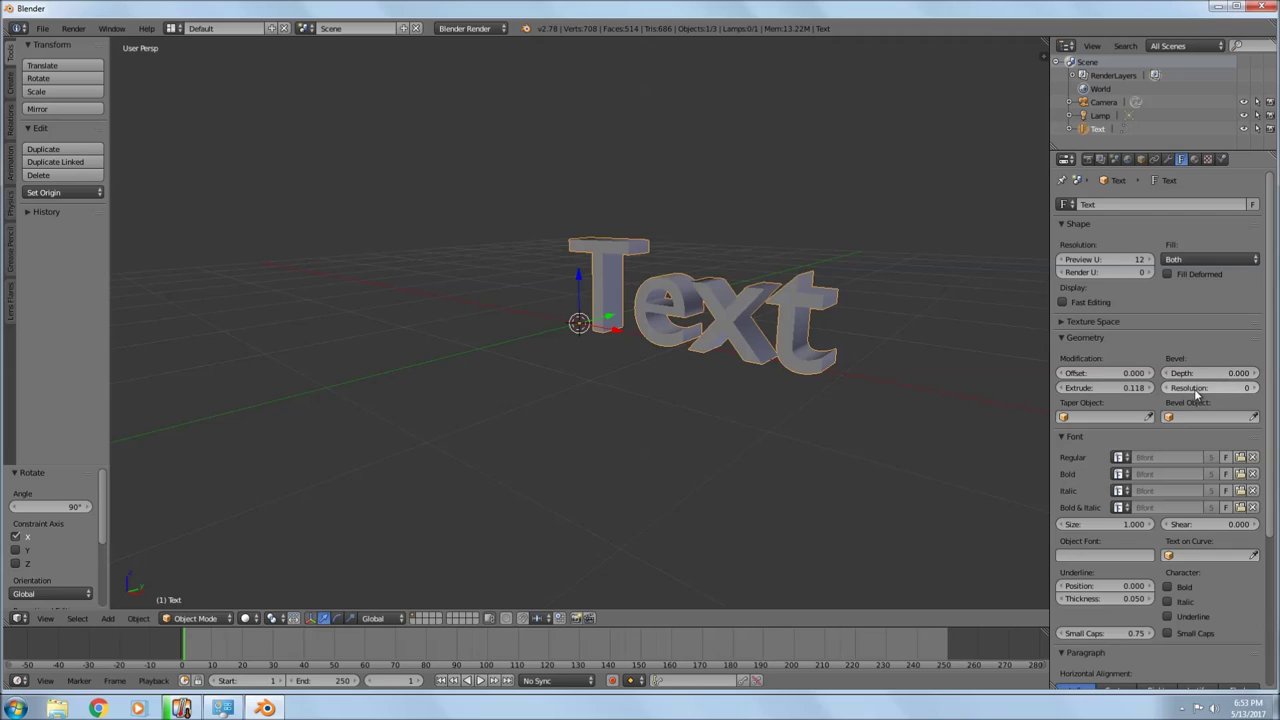
# Bevel the text's edges with a resolution of 3 and a depth of about 0.013
pyautogui.click(1252, 387)
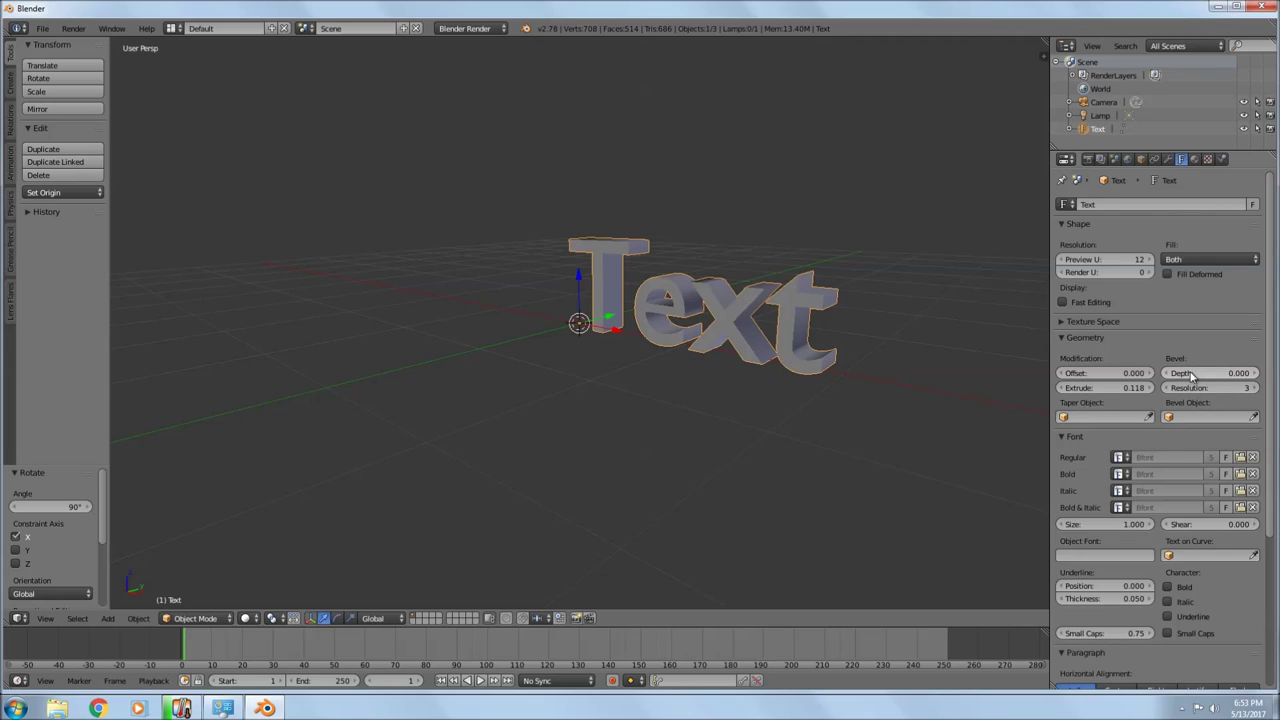
pyautogui.moveTo(1210, 373); pyautogui.dragTo(1236, 373)
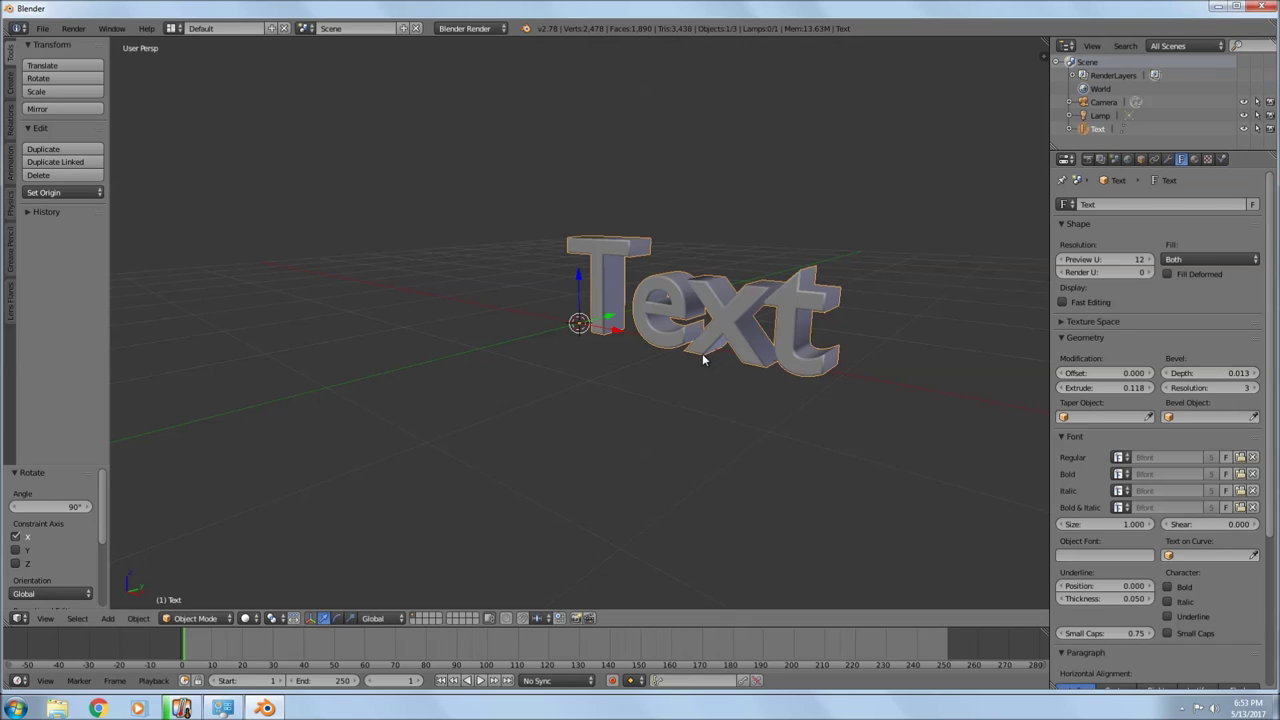
pyautogui.scroll(-3, 702, 358)
pyautogui.moveTo(694, 366); pyautogui.dragTo(751, 394, button='middle')
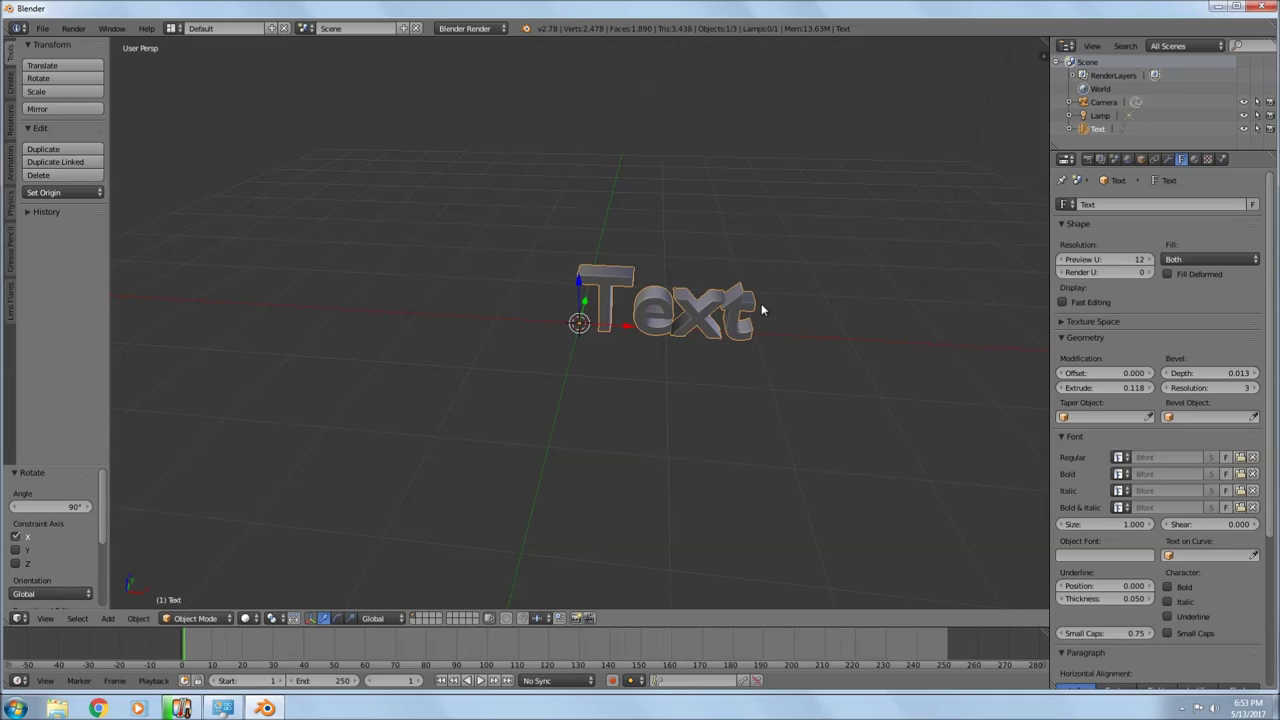
# Replace the text object's default wording with a first name in capital letters and return to Object Mode
pyautogui.press('Tab')
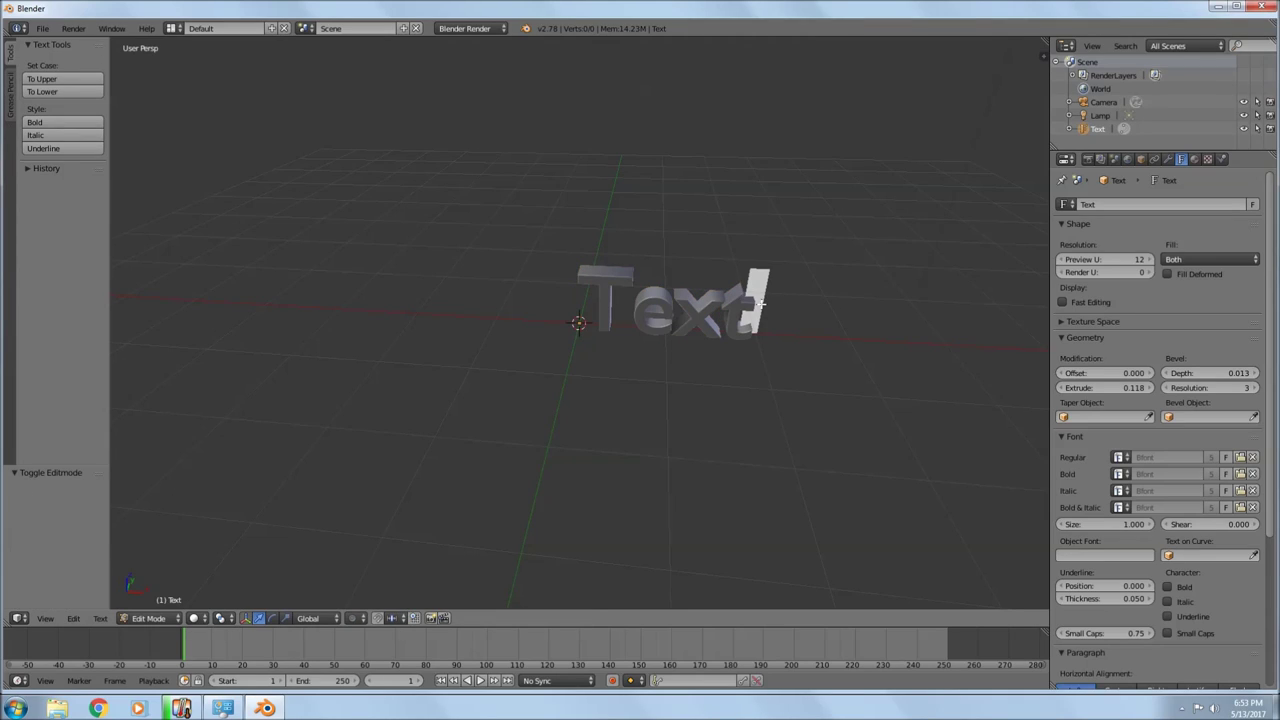
pyautogui.press('BackSpace')
pyautogui.press('BackSpace')
pyautogui.press('BackSpace')
pyautogui.press('BackSpace')
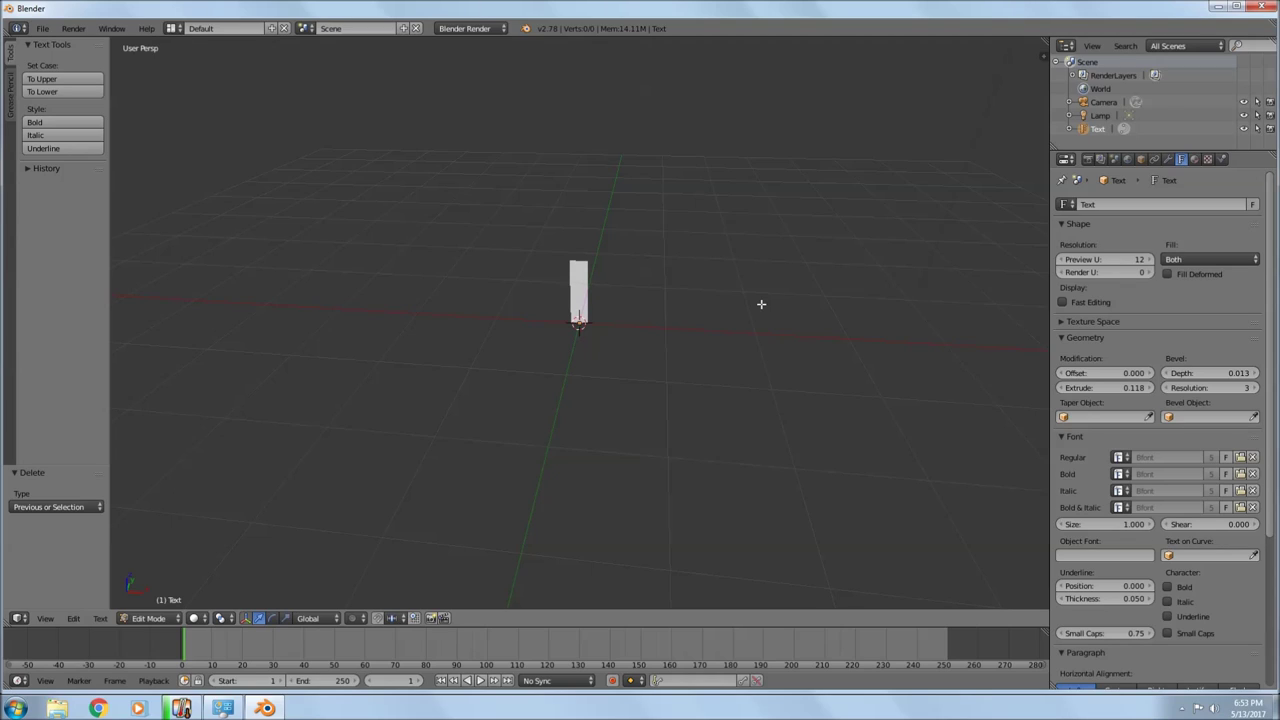
pyautogui.write('do')
pyautogui.press('BackSpace')
pyautogui.press('BackSpace')
pyautogui.write('DOUG')
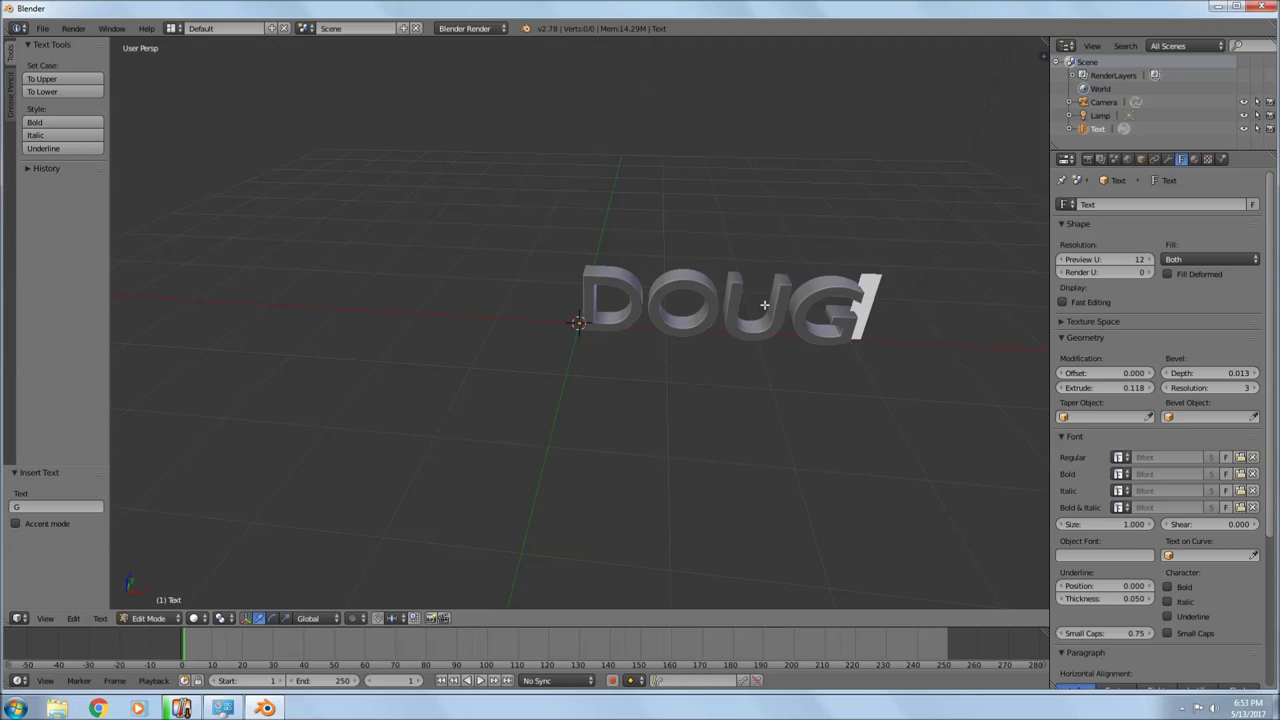
pyautogui.press('Tab')
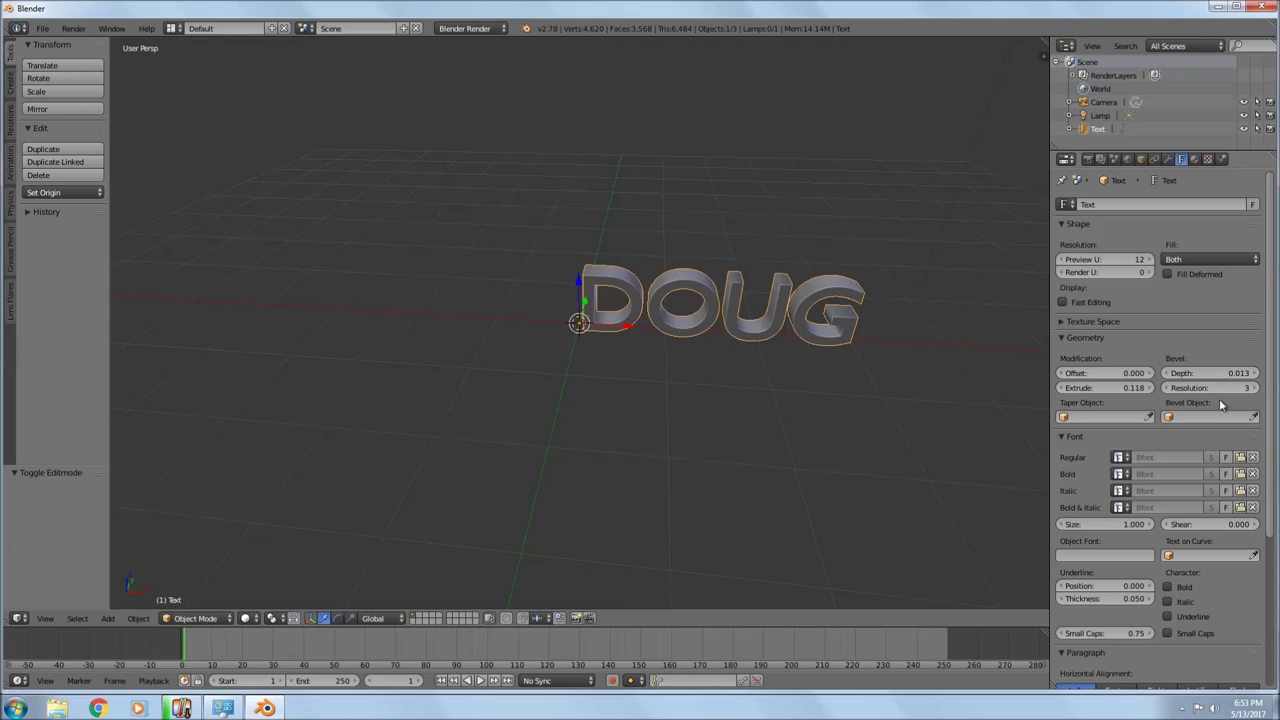
# Set the text's bevel depth to about 0.048 and offset to about -0.028, and raise it about 0.1 along Z
pyautogui.moveTo(1210, 373); pyautogui.dragTo(1266, 373)
pyautogui.moveTo(1115, 374); pyautogui.dragTo(1094, 374)
pyautogui.moveTo(926, 417); pyautogui.dragTo(900, 385, button='middle')
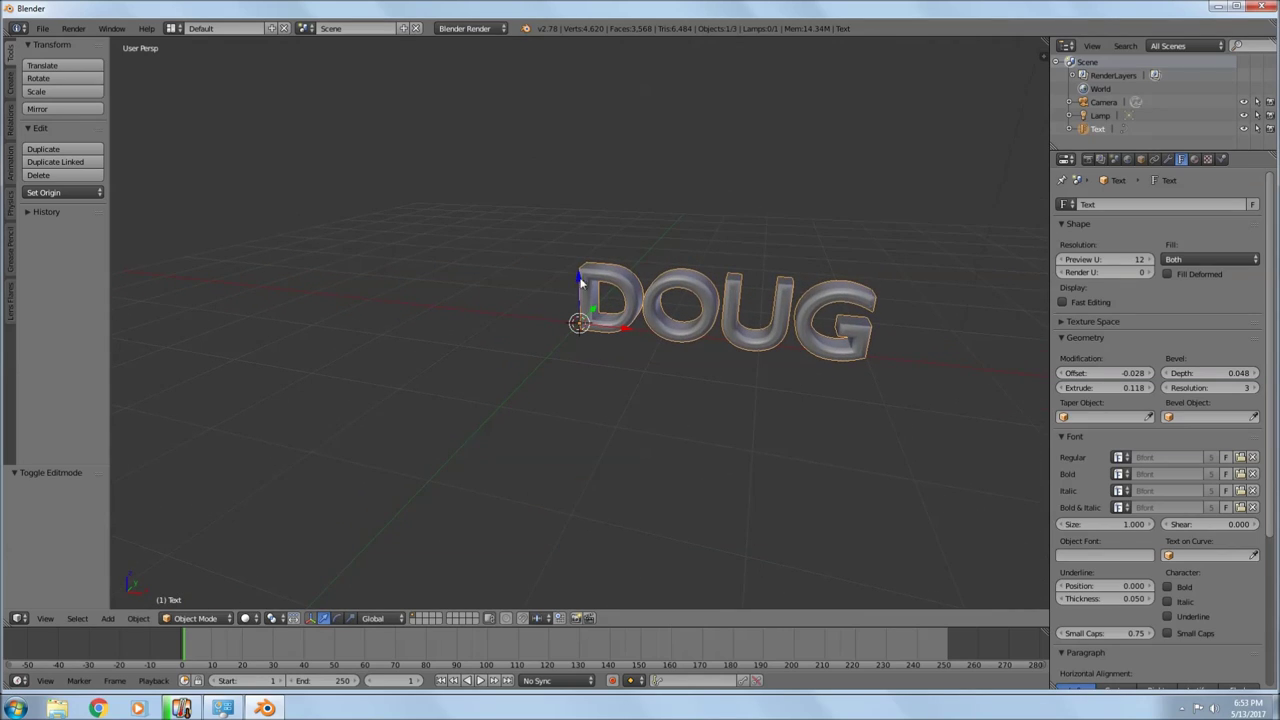
pyautogui.moveTo(578, 282); pyautogui.dragTo(578, 273)
# Move the lamp about -2.8 along the Y axis and set its energy to about 6.91
pyautogui.scroll(-3, 658, 352)
pyautogui.moveTo(656, 350); pyautogui.dragTo(642, 404, button='middle')
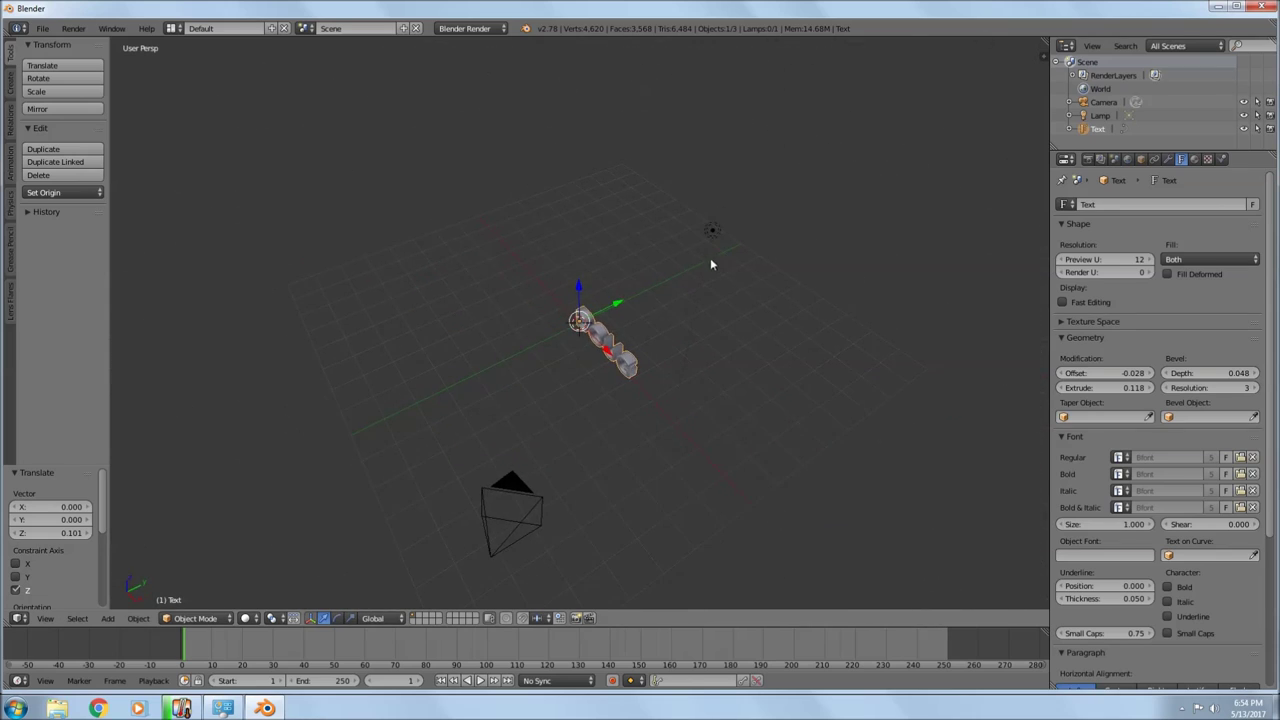
pyautogui.rightClick(711, 231)
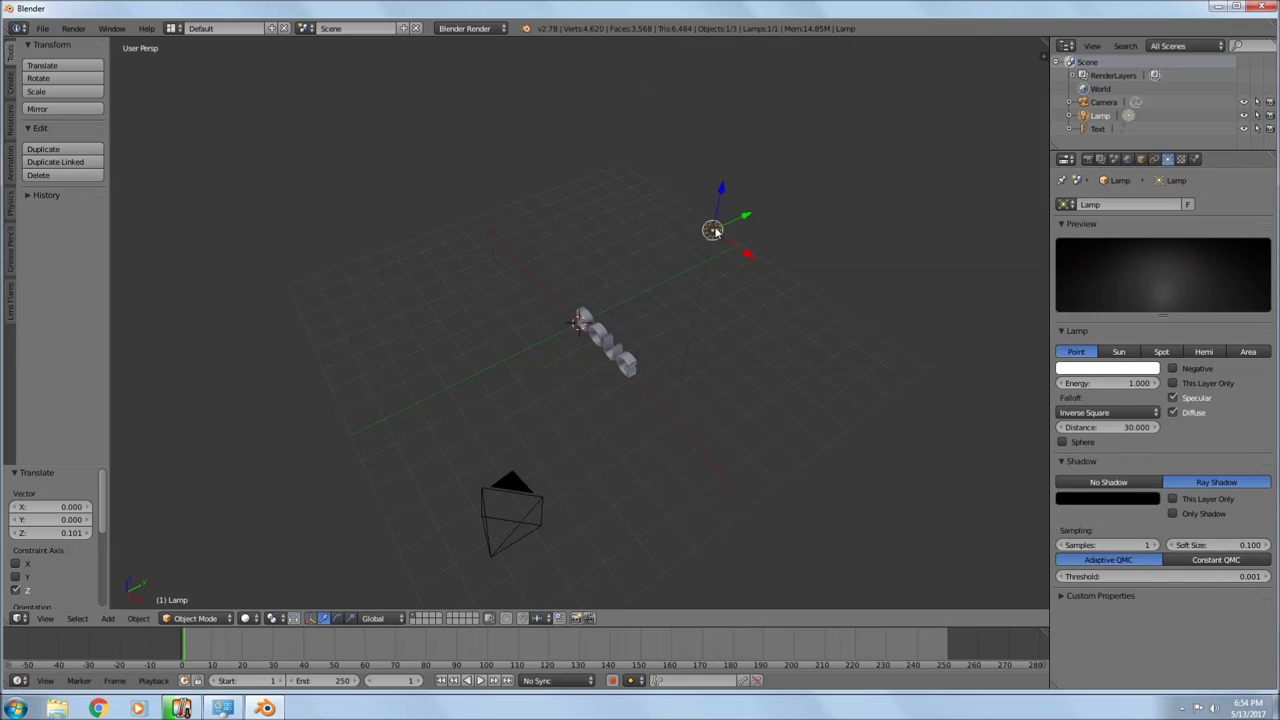
pyautogui.moveTo(748, 216); pyautogui.dragTo(644, 251)
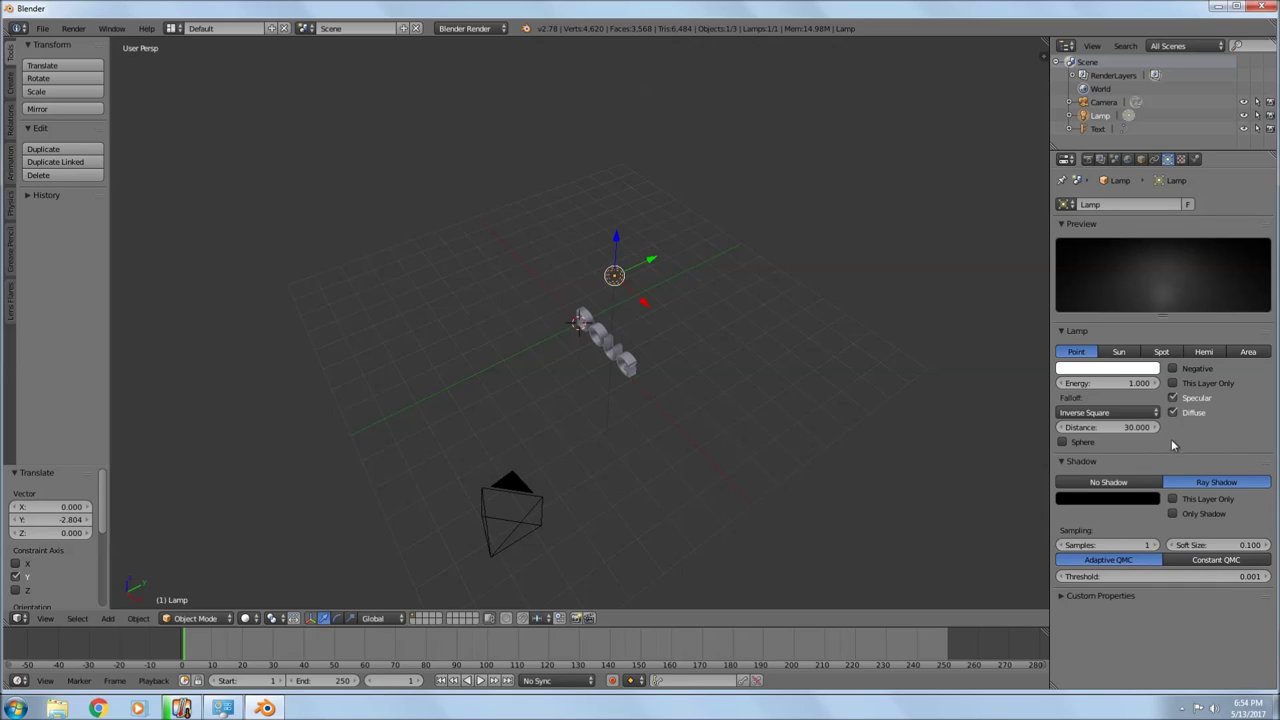
pyautogui.moveTo(1078, 388); pyautogui.dragTo(1182, 383)
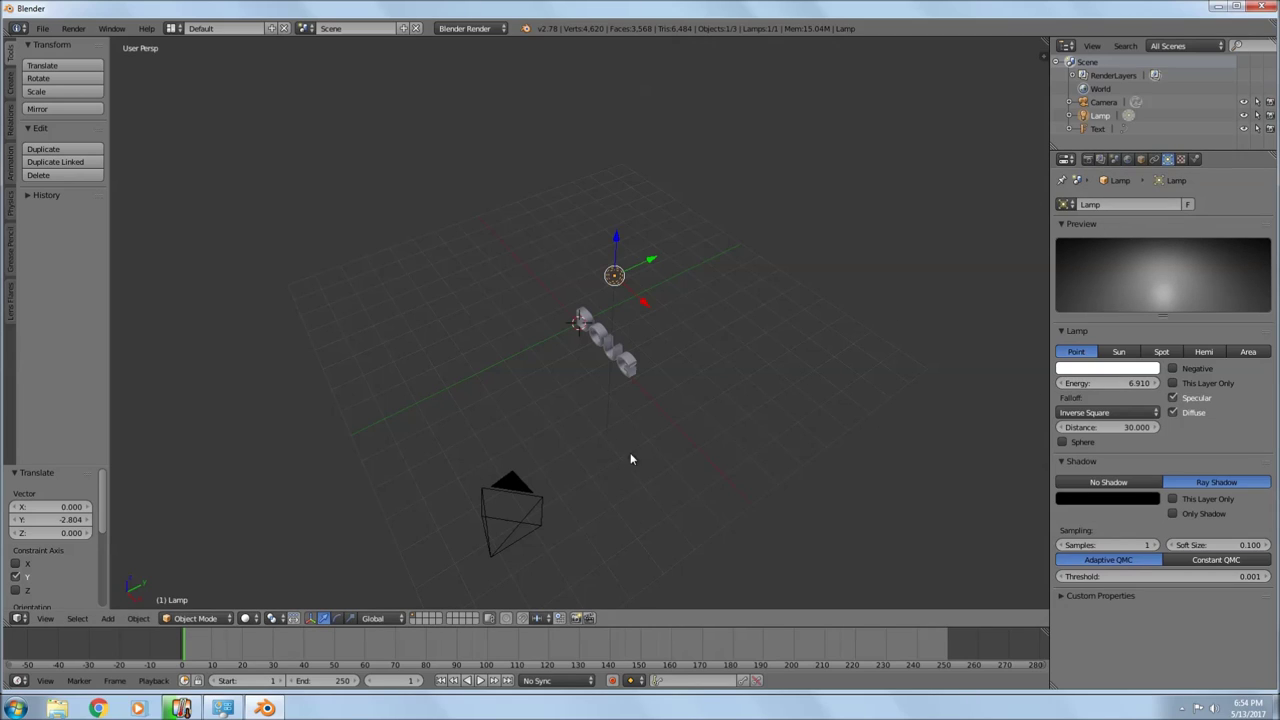
# Add a new material to the text object and set its diffuse color to a deep blue
pyautogui.moveTo(619, 437); pyautogui.dragTo(660, 412, button='middle')
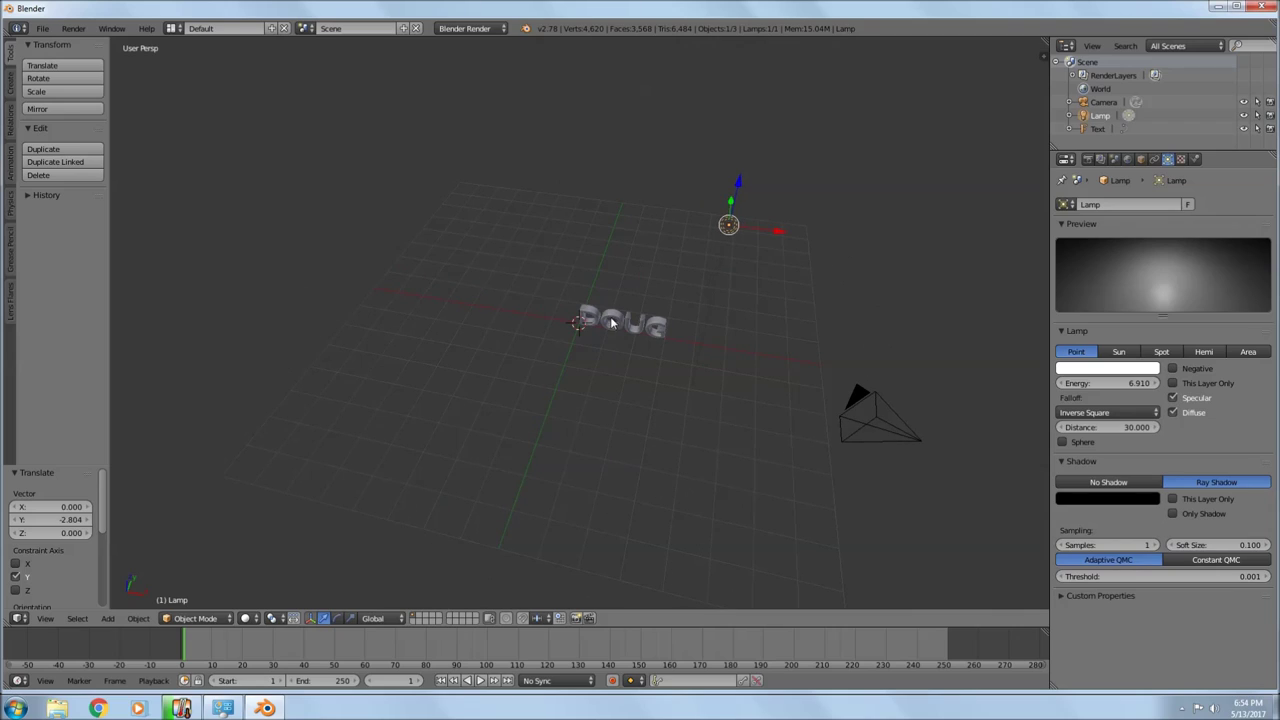
pyautogui.rightClick(616, 320)
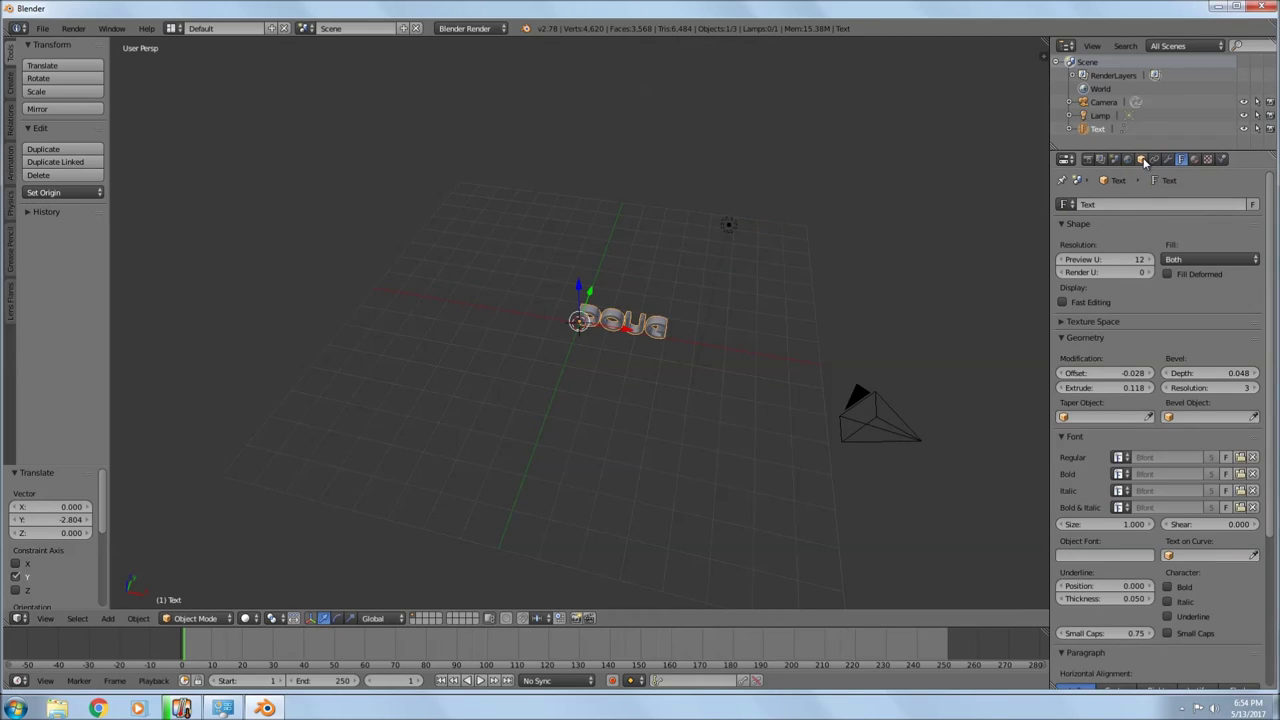
pyautogui.click(1196, 160)
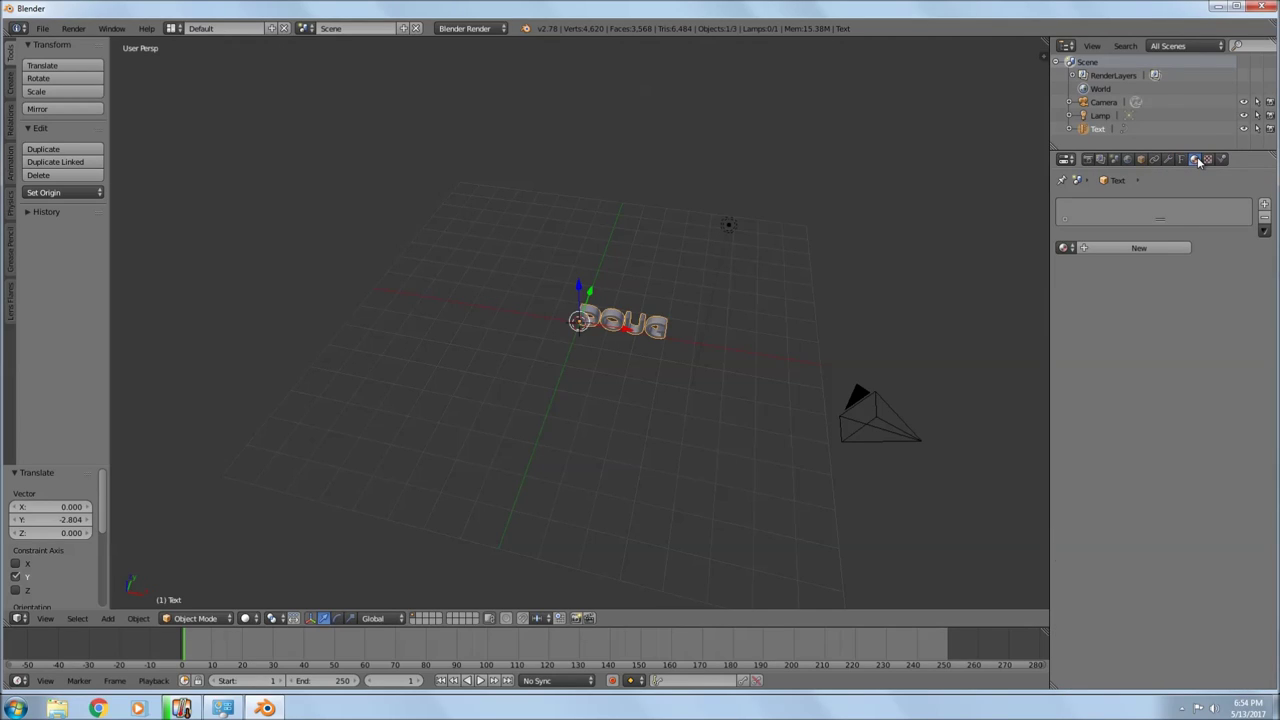
pyautogui.click(1108, 247)
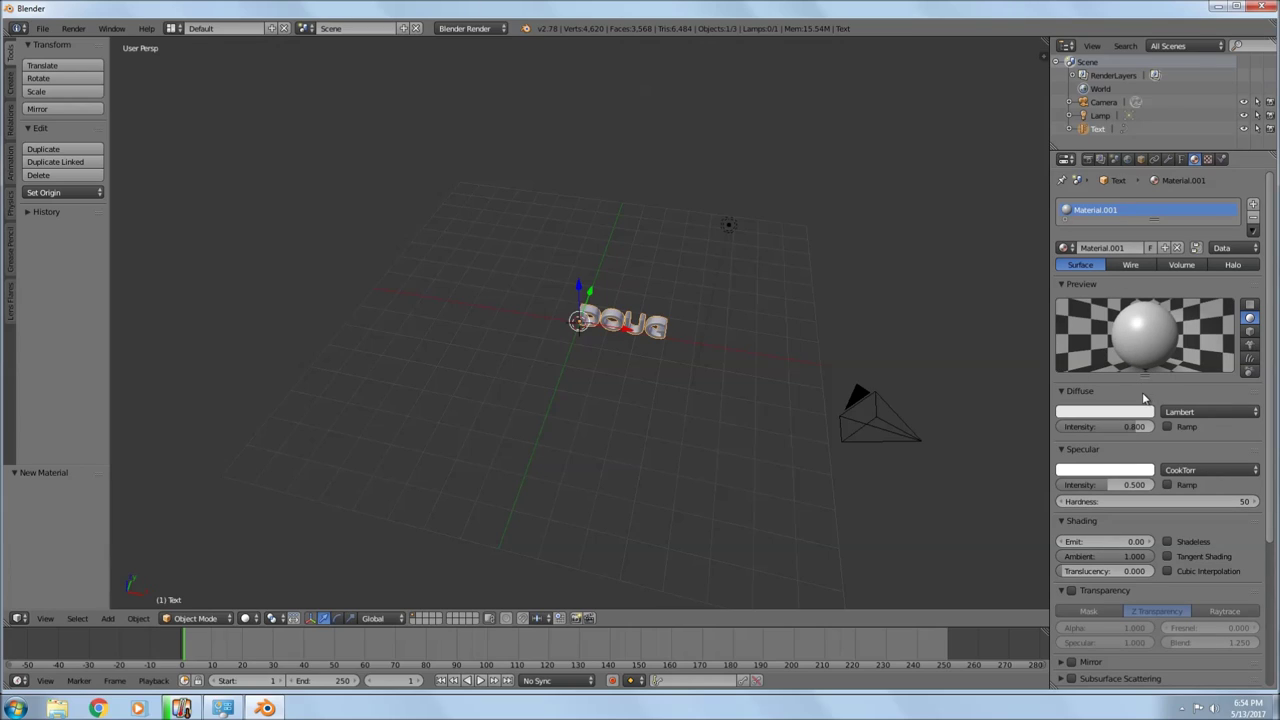
pyautogui.scroll(-1, 1175, 400)
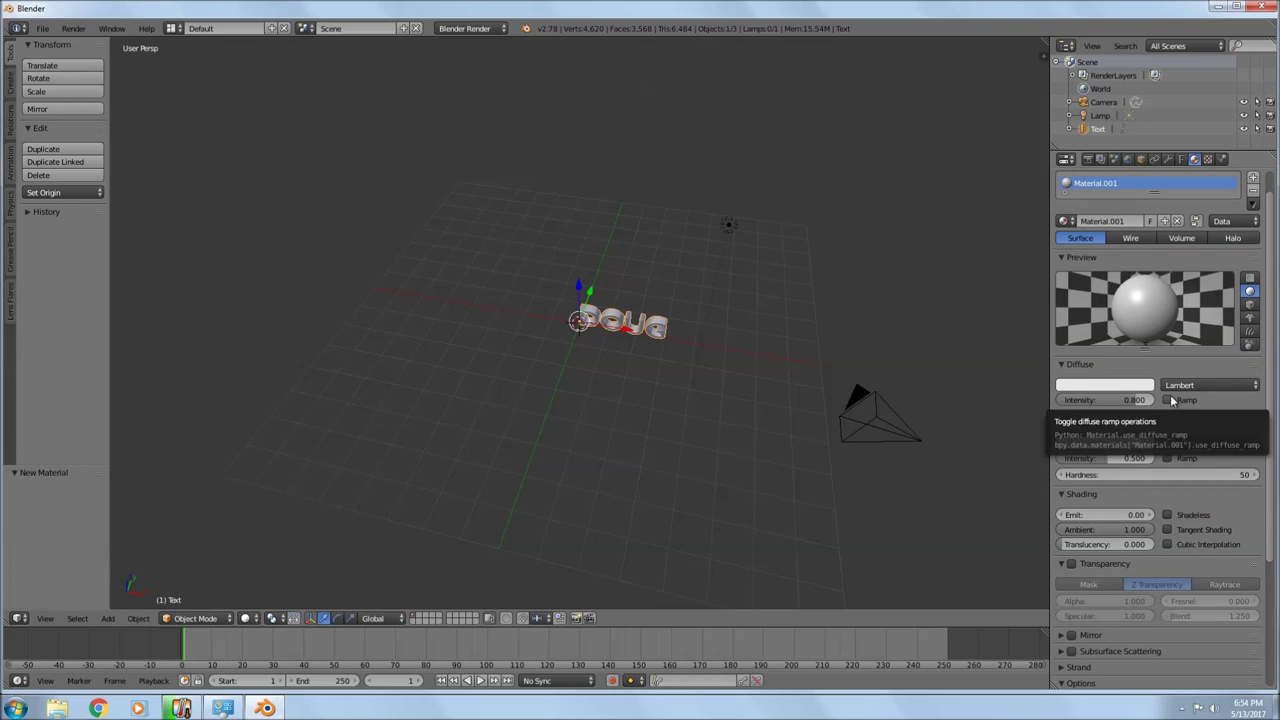
pyautogui.click(1100, 388)
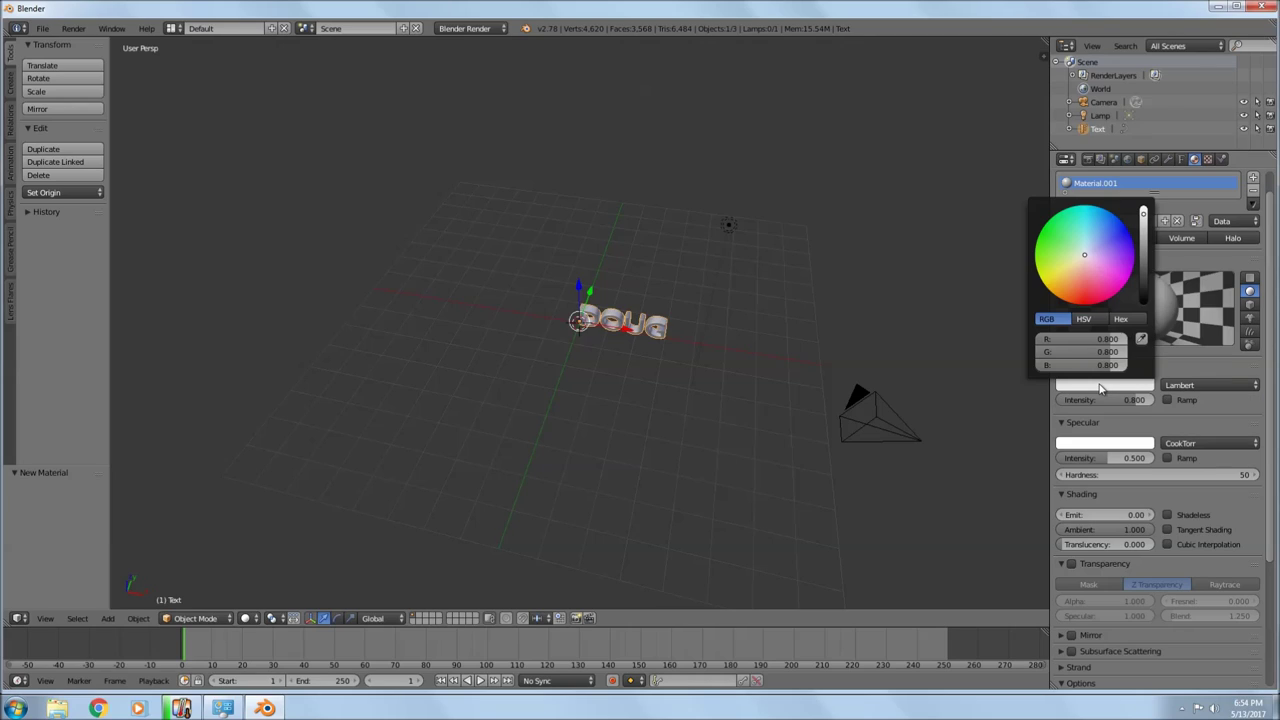
pyautogui.click(1091, 250)
pyautogui.moveTo(1091, 250); pyautogui.dragTo(1120, 237)
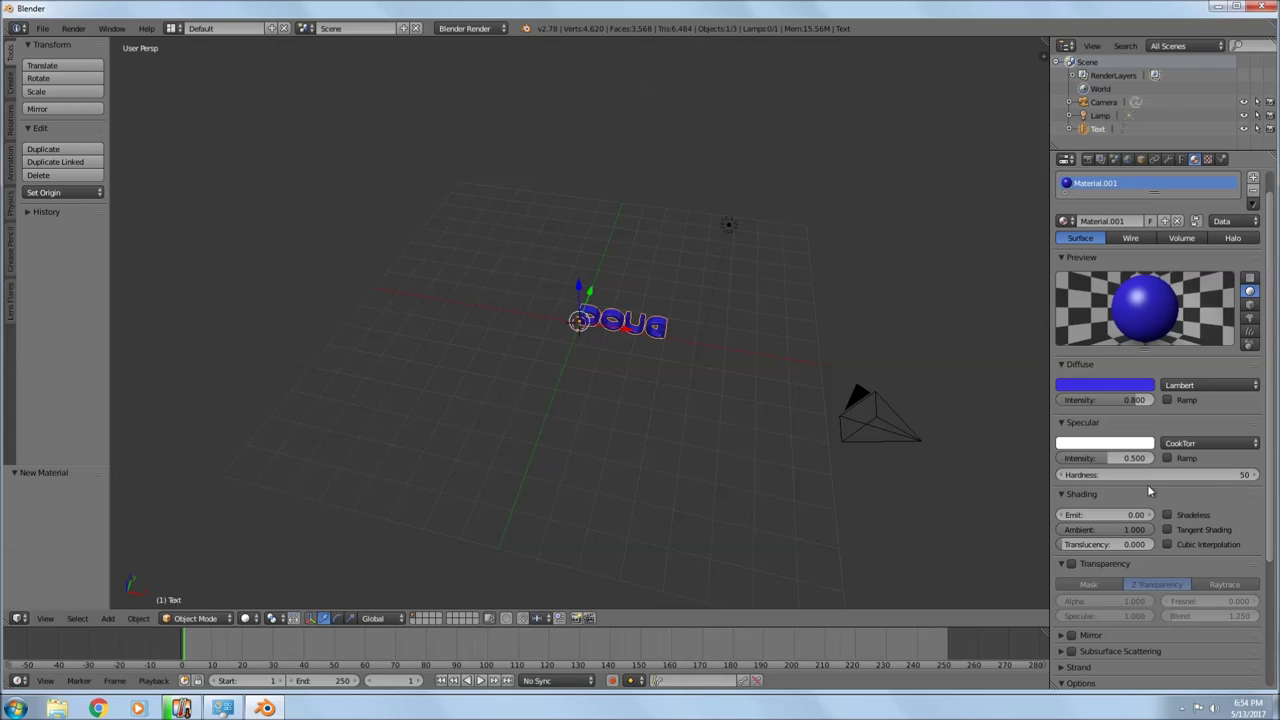
# Enable Blend Sky and Real Sky for the world and set the horizon color to about R 0.134, G 0.231, B 0.467
pyautogui.click(1127, 160)
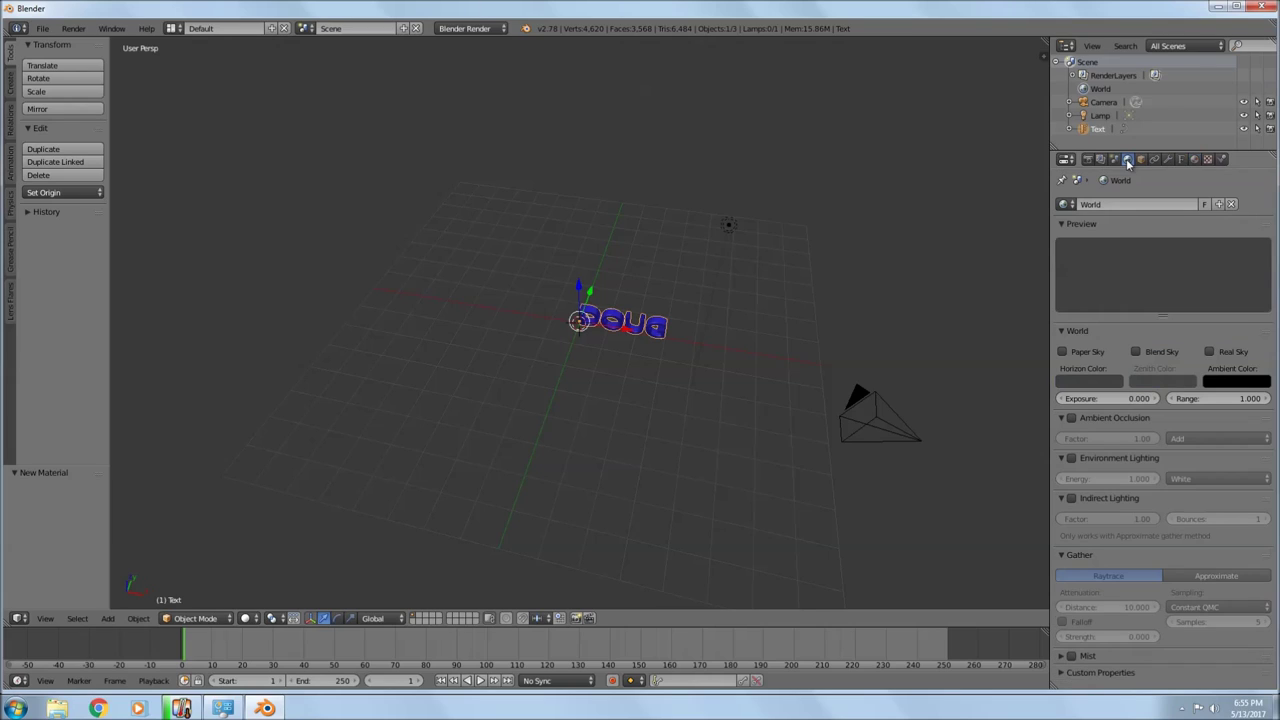
pyautogui.click(1137, 354)
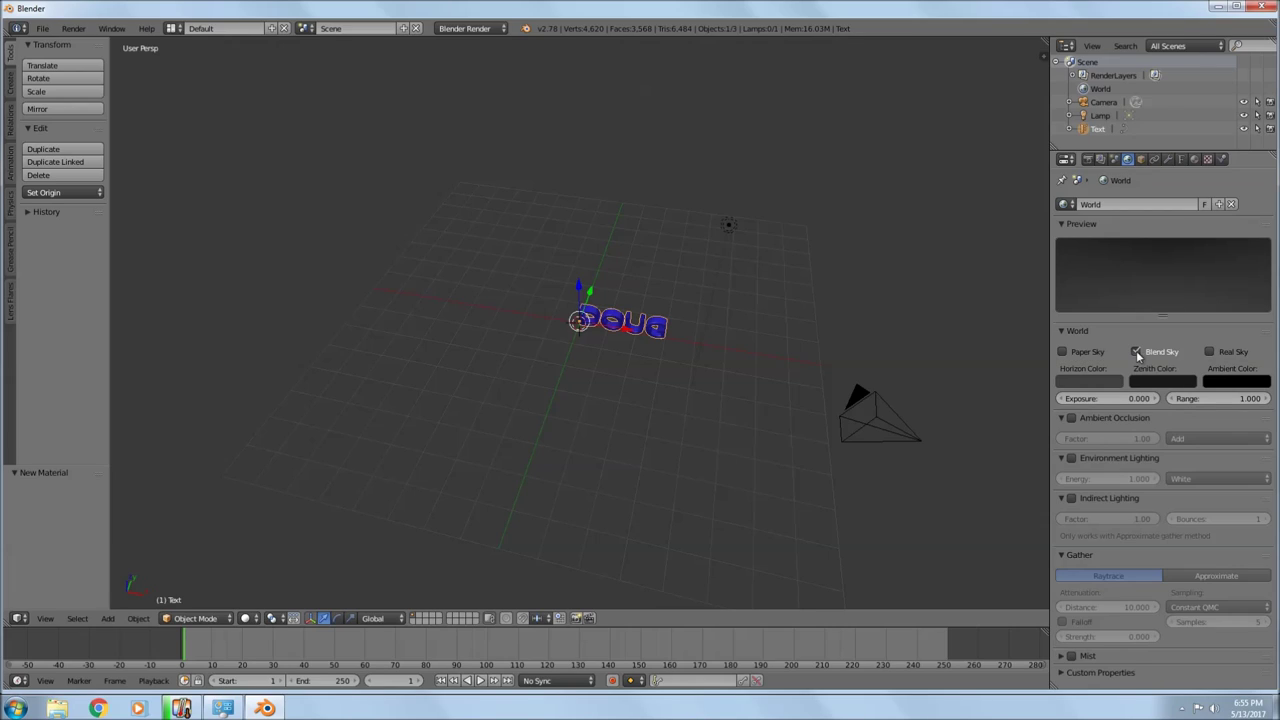
pyautogui.click(1210, 352)
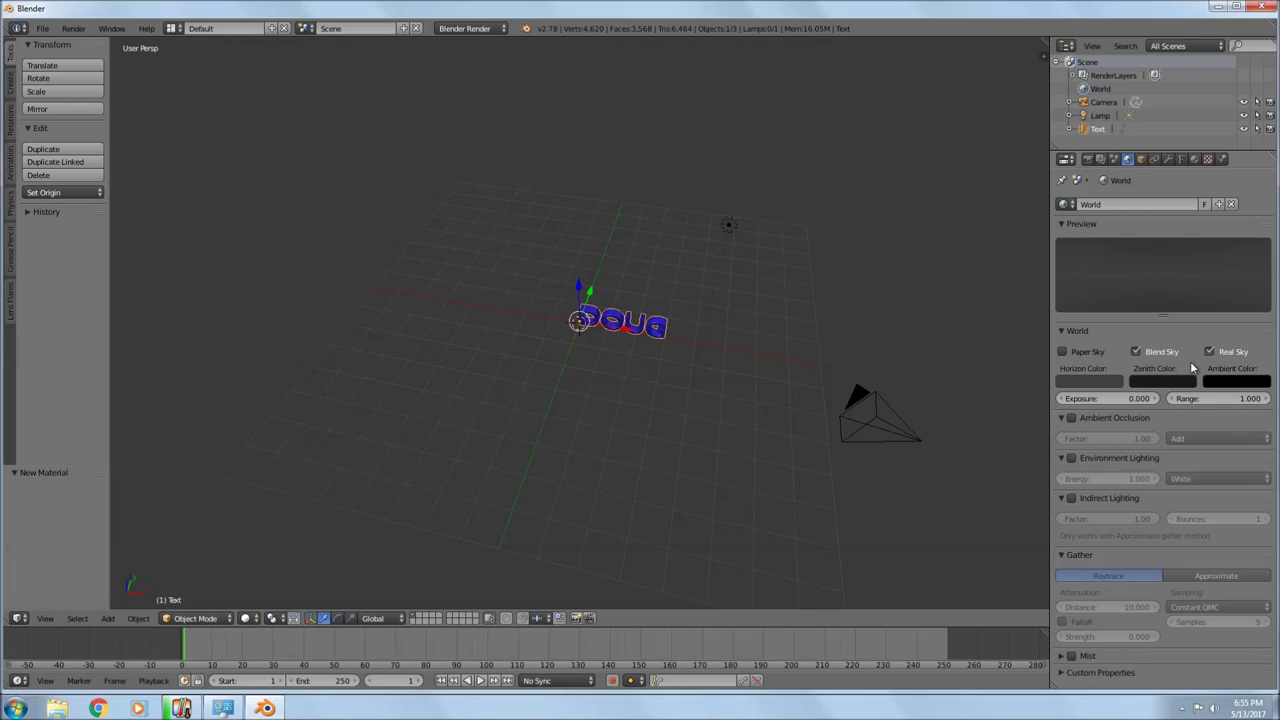
pyautogui.click(1092, 382)
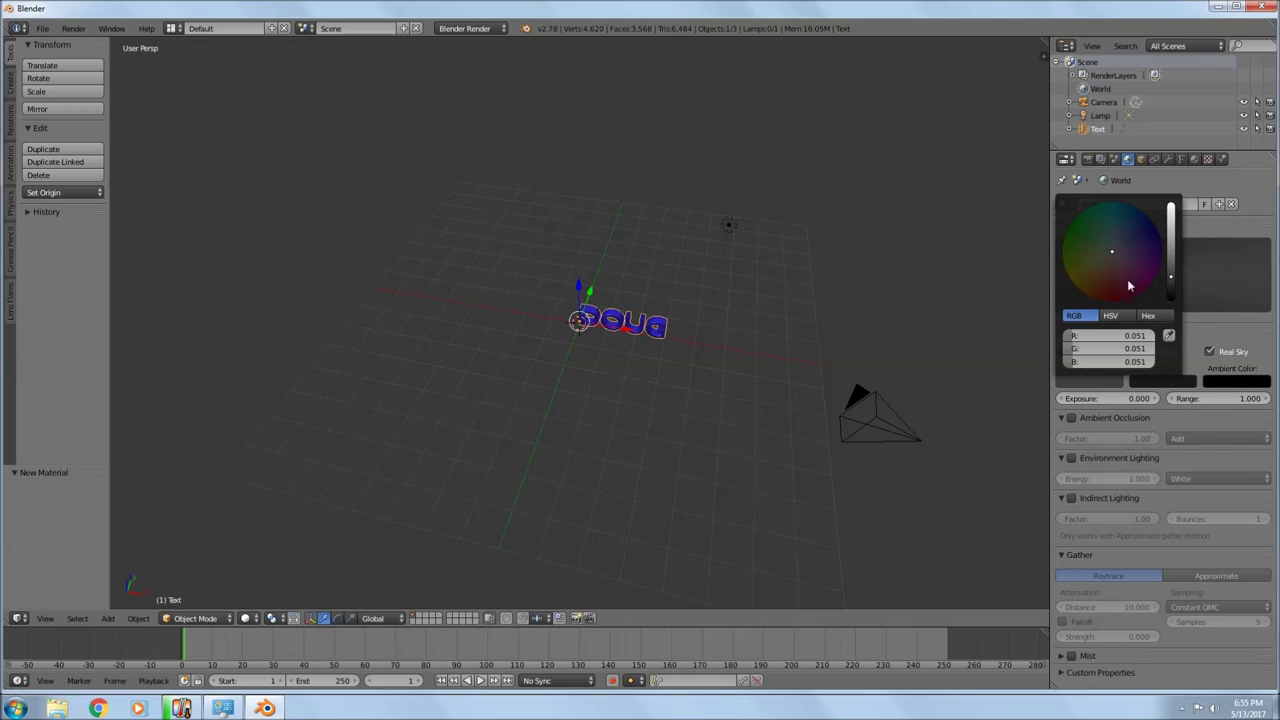
pyautogui.click(1085, 382)
pyautogui.moveTo(1173, 287); pyautogui.dragTo(1172, 226)
pyautogui.moveTo(1111, 251)
pyautogui.mouseDown()
pyautogui.moveTo(1122, 249)
pyautogui.moveTo(1101, 257)
pyautogui.moveTo(1125, 234)
pyautogui.mouseUp()
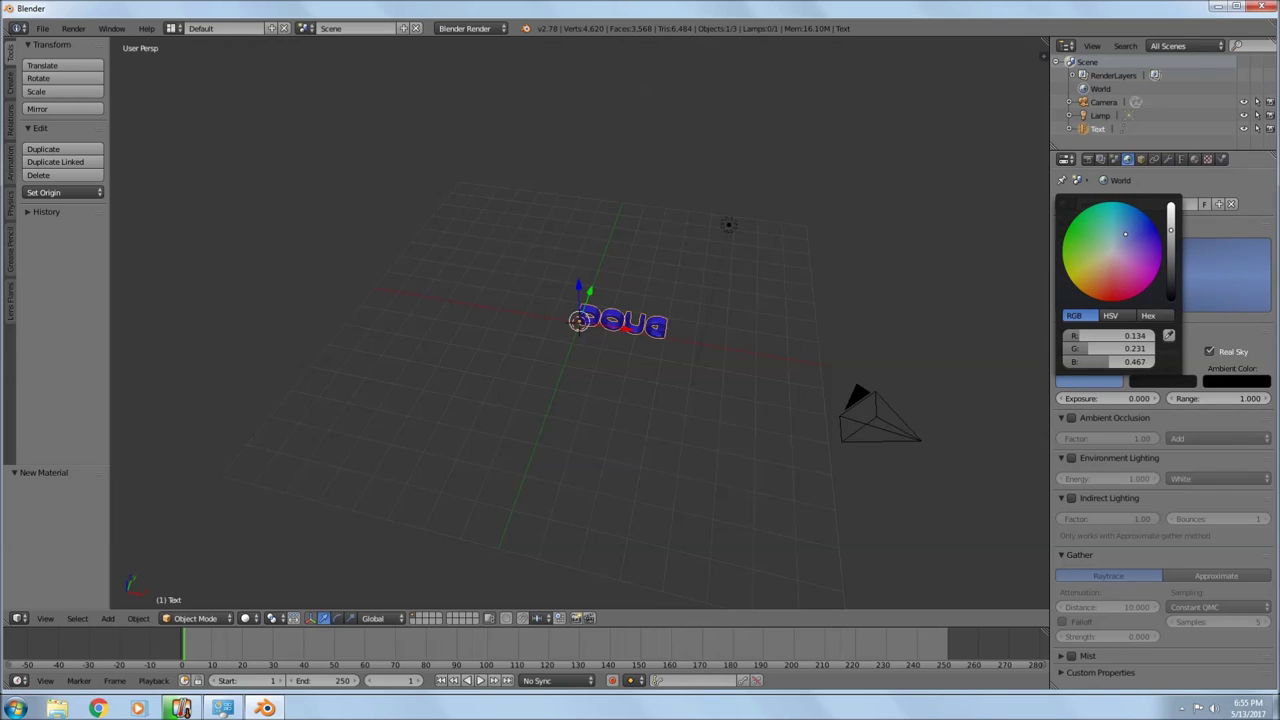
# Set the world's zenith color to about R 0.246, G 0.115, B 0.004 and its ambient color to light turquoise
pyautogui.click(1162, 383)
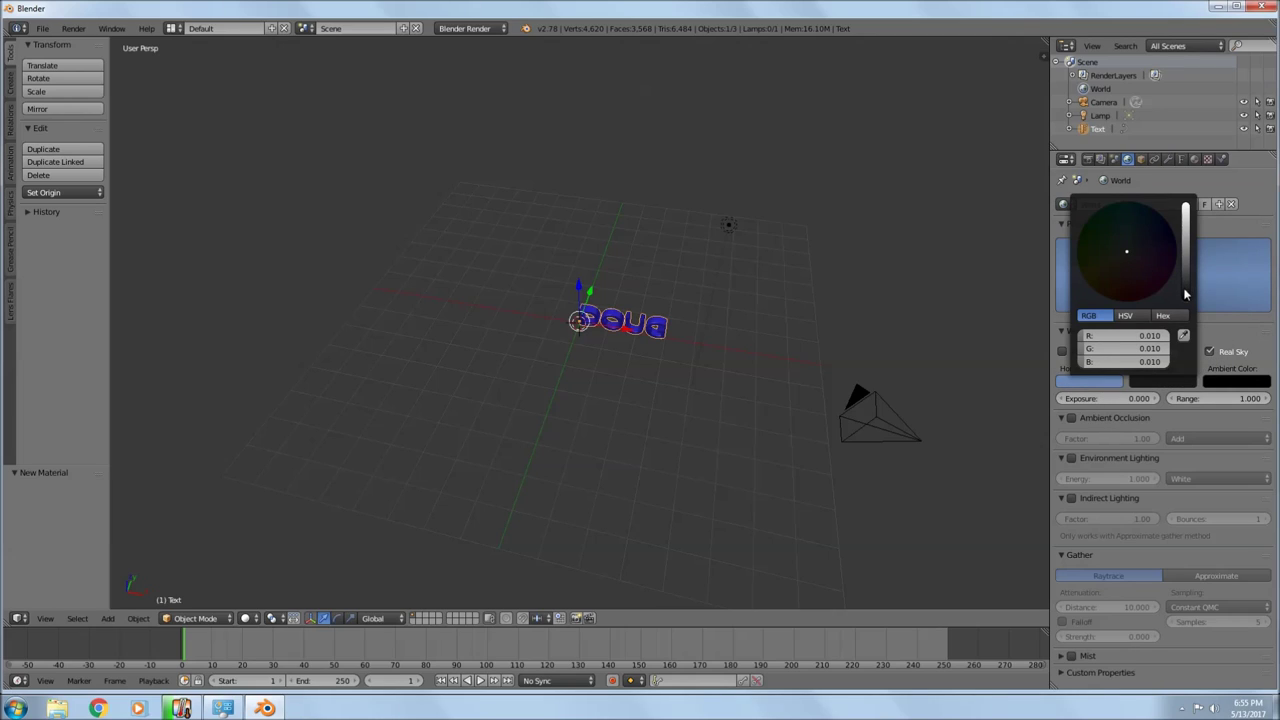
pyautogui.moveTo(1187, 296)
pyautogui.mouseDown()
pyautogui.moveTo(1186, 264)
pyautogui.moveTo(1118, 266)
pyautogui.moveTo(1186, 250)
pyautogui.moveTo(1105, 270)
pyautogui.moveTo(1097, 287)
pyautogui.mouseUp()
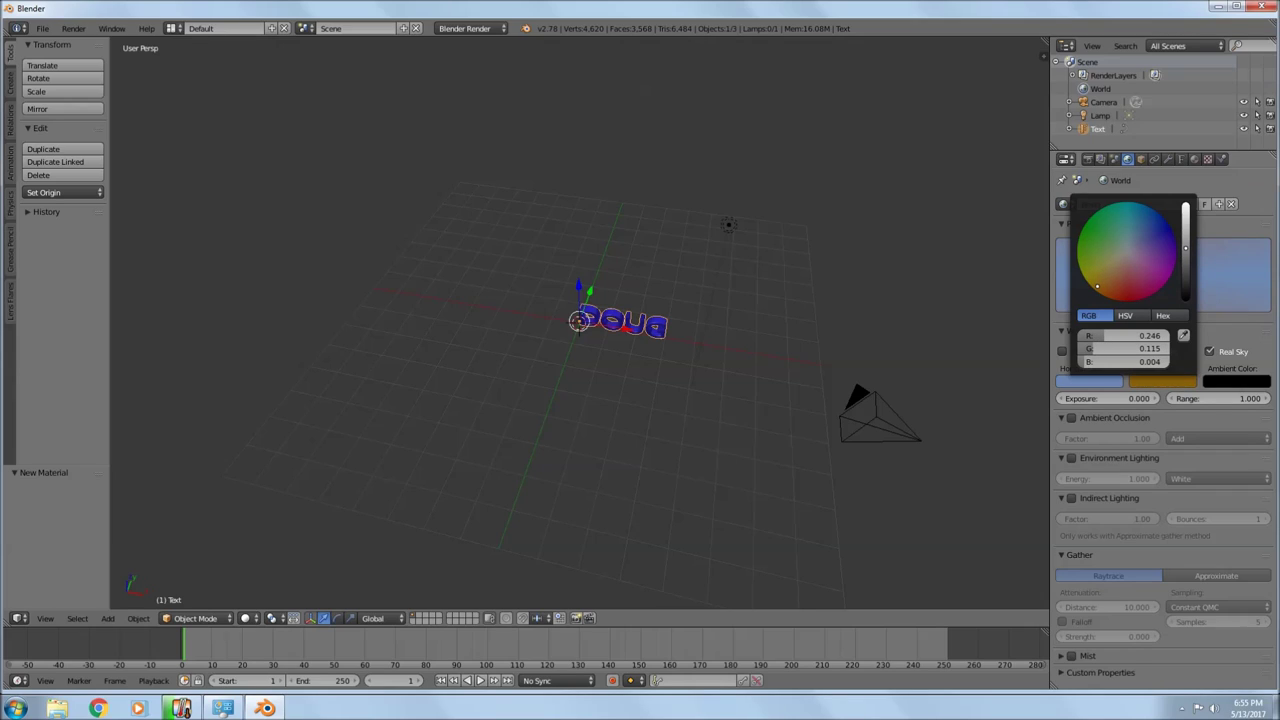
pyautogui.click(1236, 384)
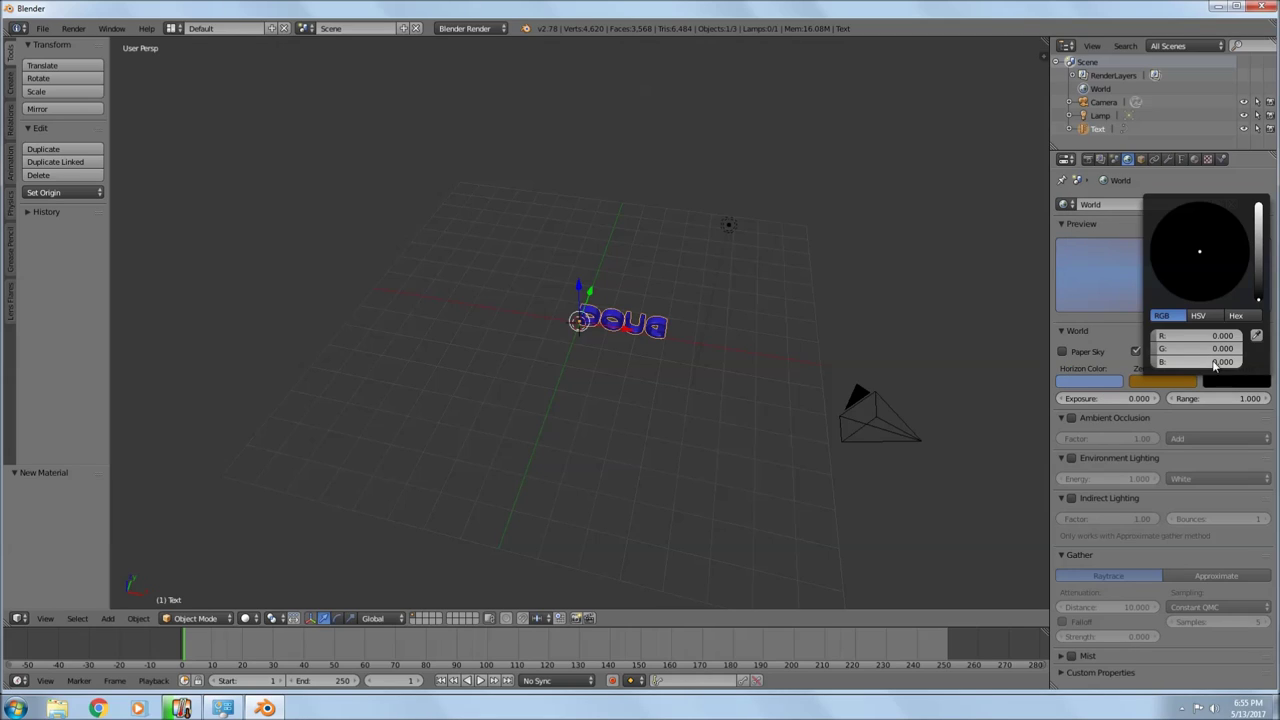
pyautogui.moveTo(1258, 302); pyautogui.dragTo(1258, 218)
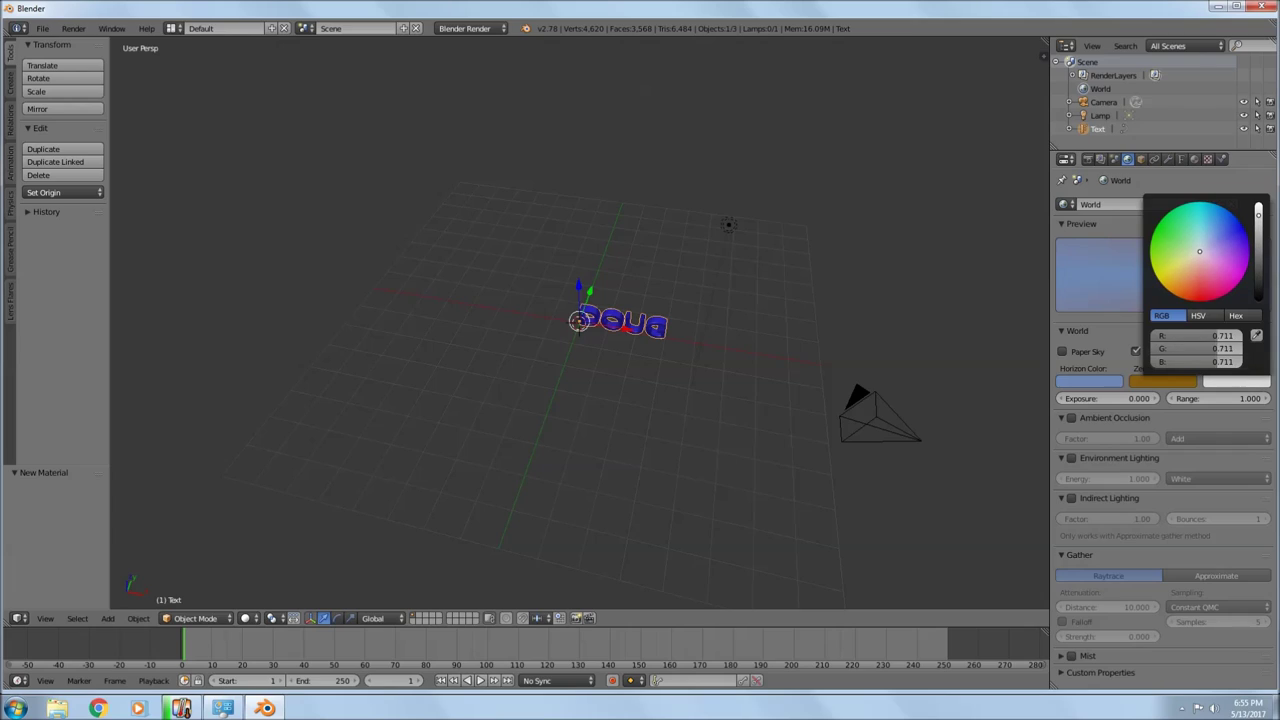
pyautogui.moveTo(1200, 256); pyautogui.dragTo(1197, 228)
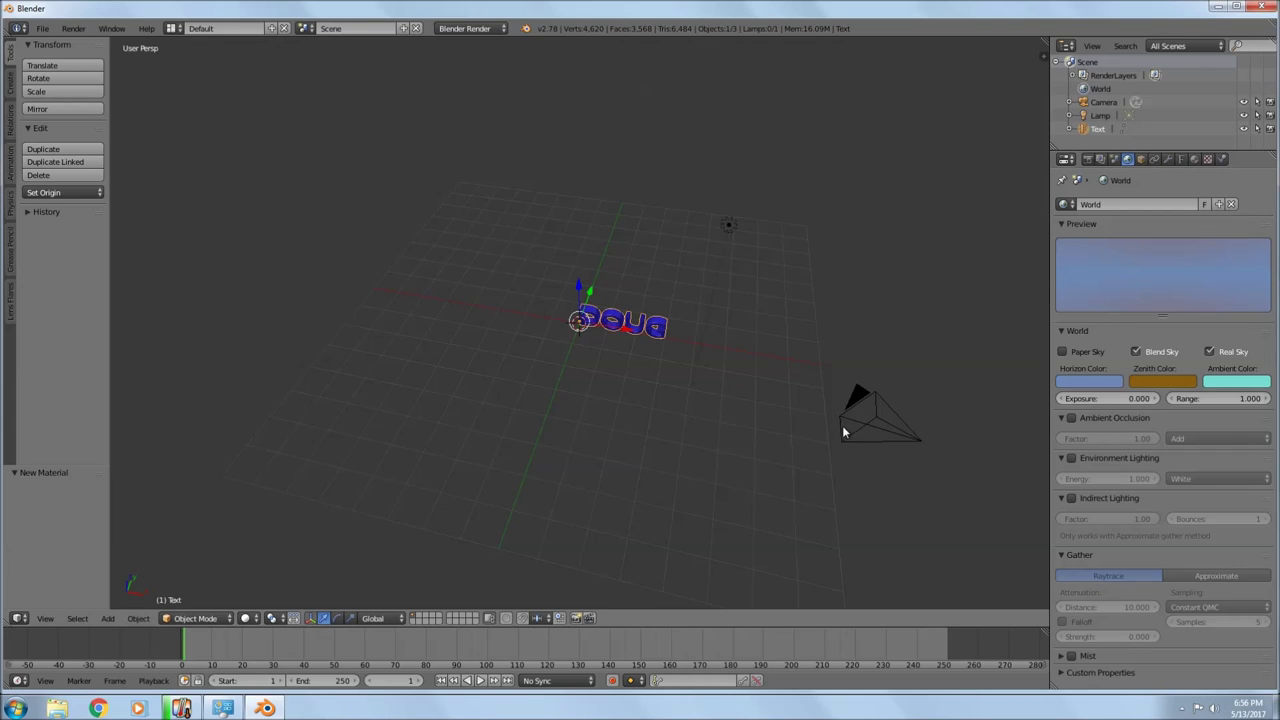
# Move the camera about -6.88 along the X axis and rotate it about -53.5° around the global Z axis
pyautogui.click(1088, 160)
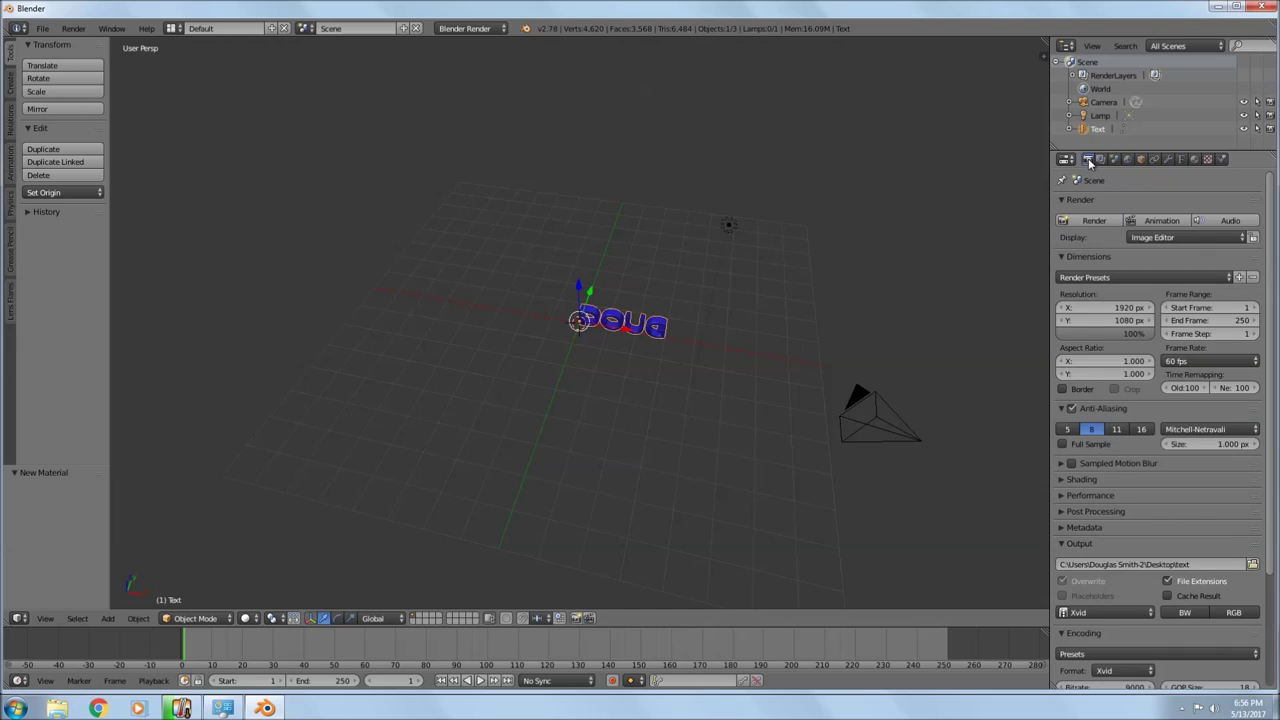
pyautogui.rightClick(866, 440)
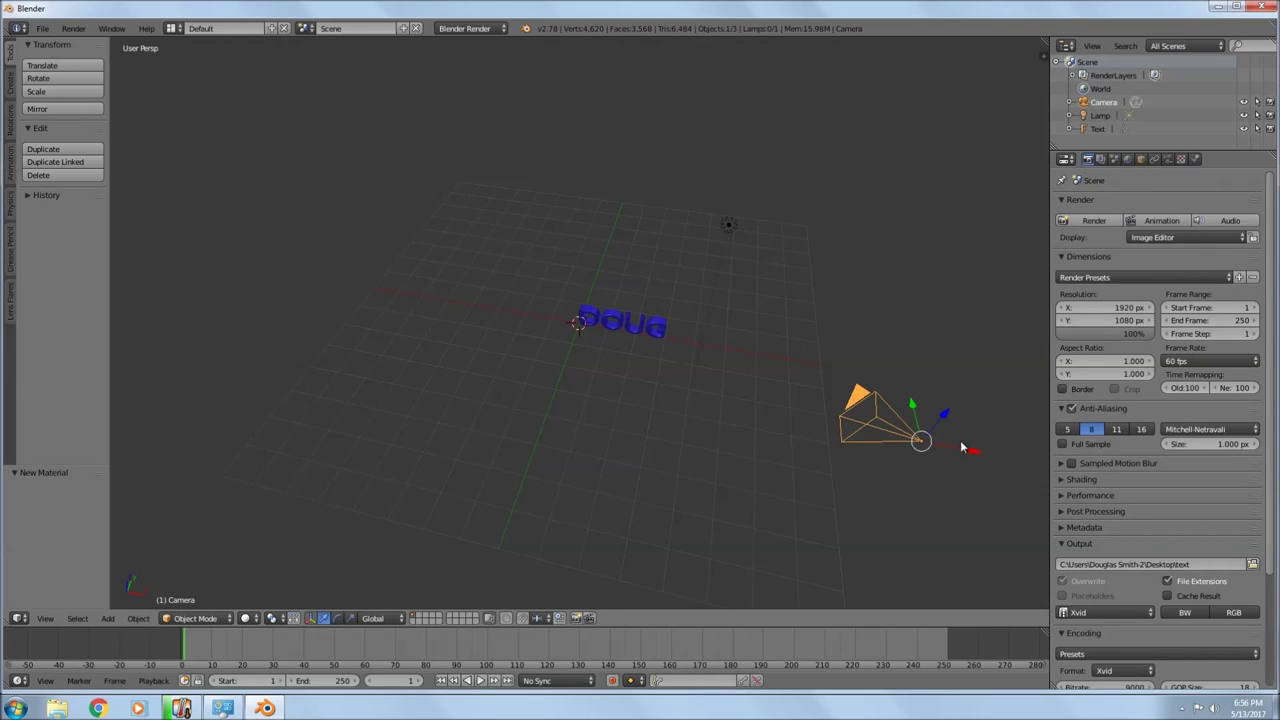
pyautogui.press('g')
pyautogui.press('x')
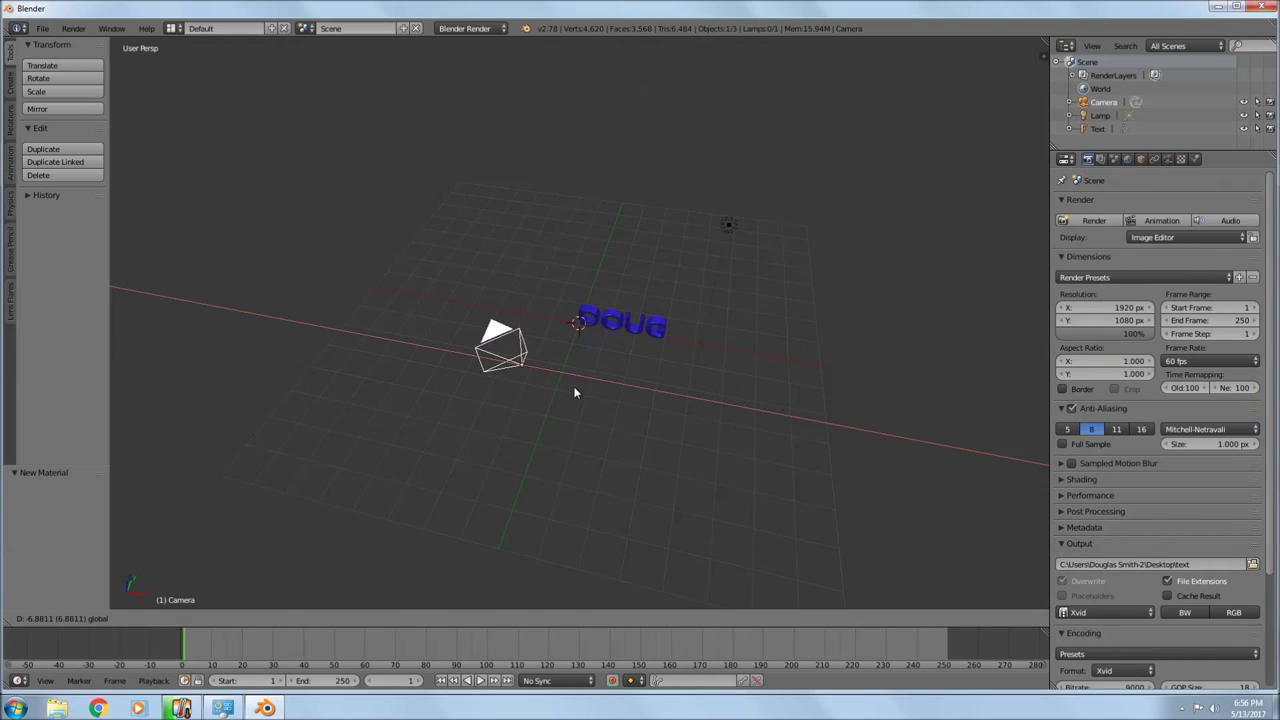
pyautogui.click(575, 392)
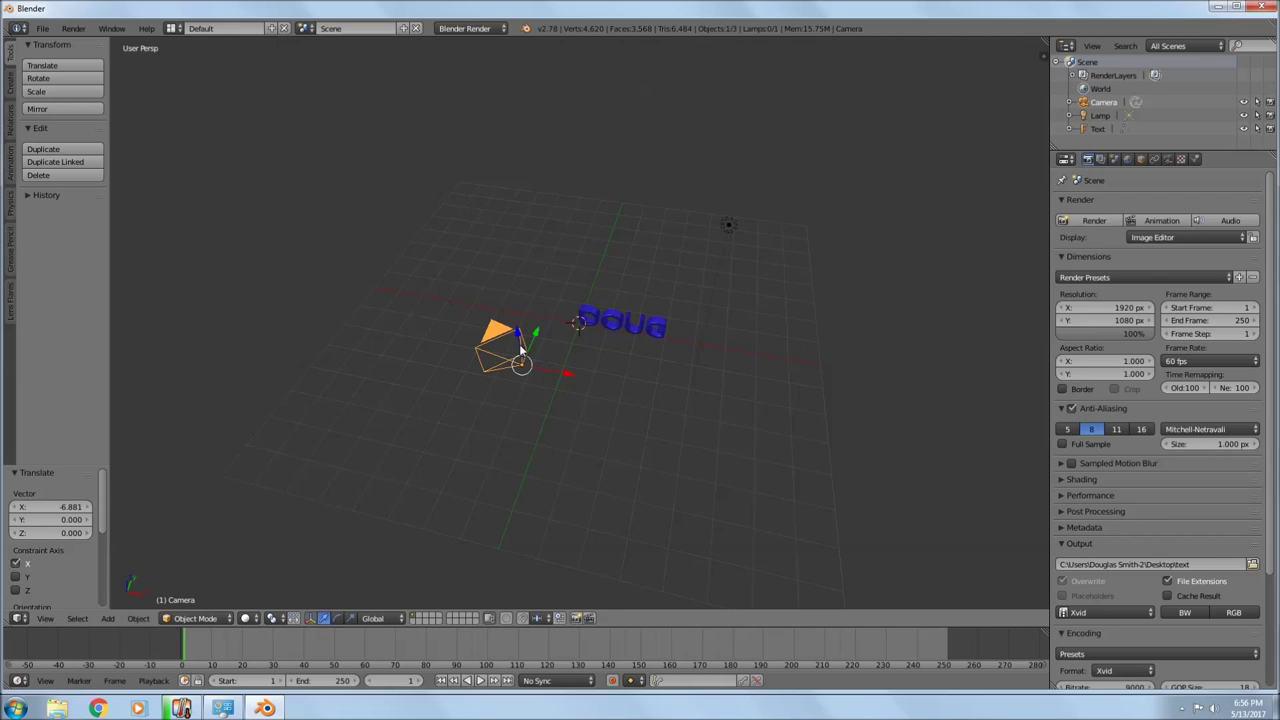
pyautogui.press('r')
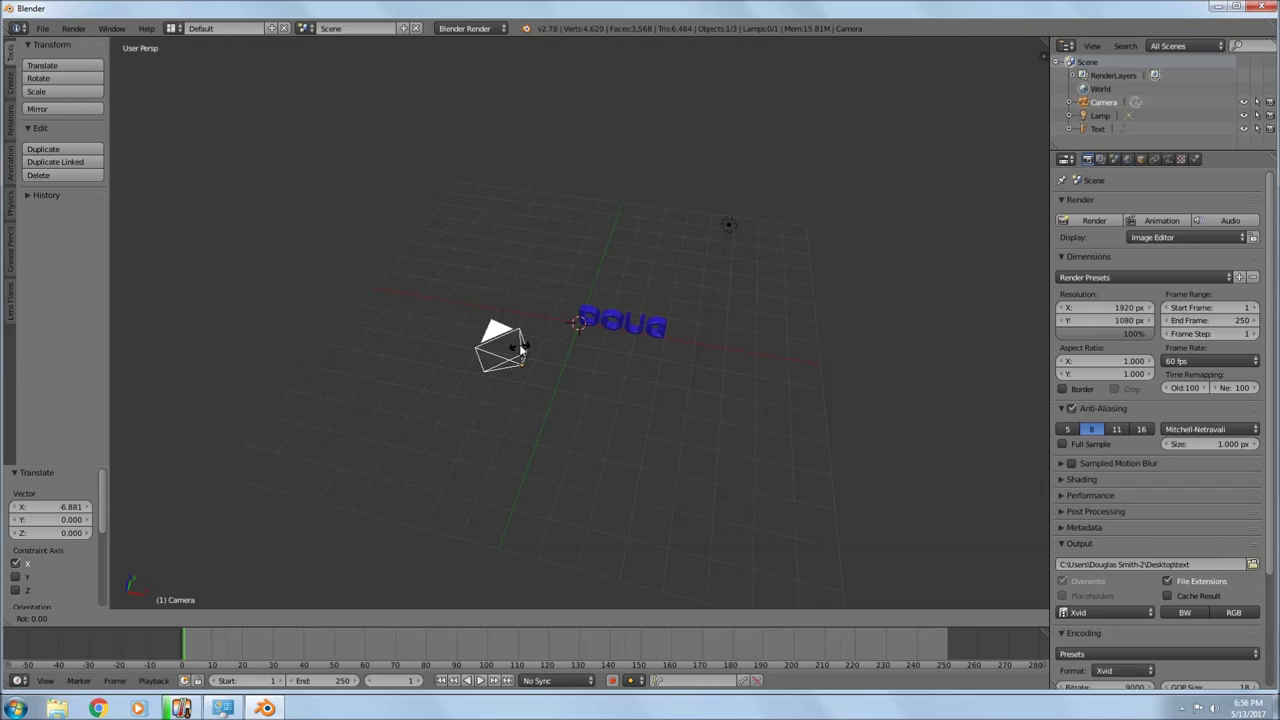
pyautogui.press('z')
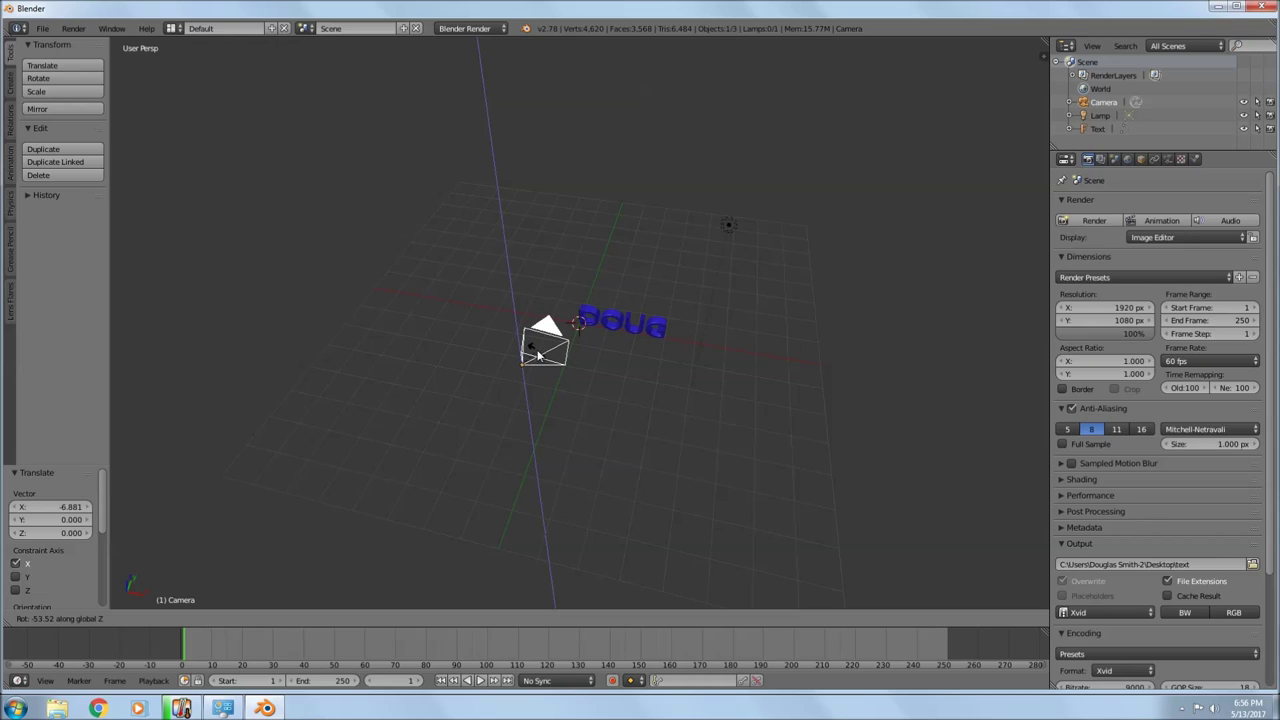
pyautogui.click(538, 355)
# Rotate the camera about -6.6° around the Y axis, lower it about 0.62 along Z, and check the framing through the camera
pyautogui.moveTo(537, 357); pyautogui.dragTo(562, 340, button='middle')
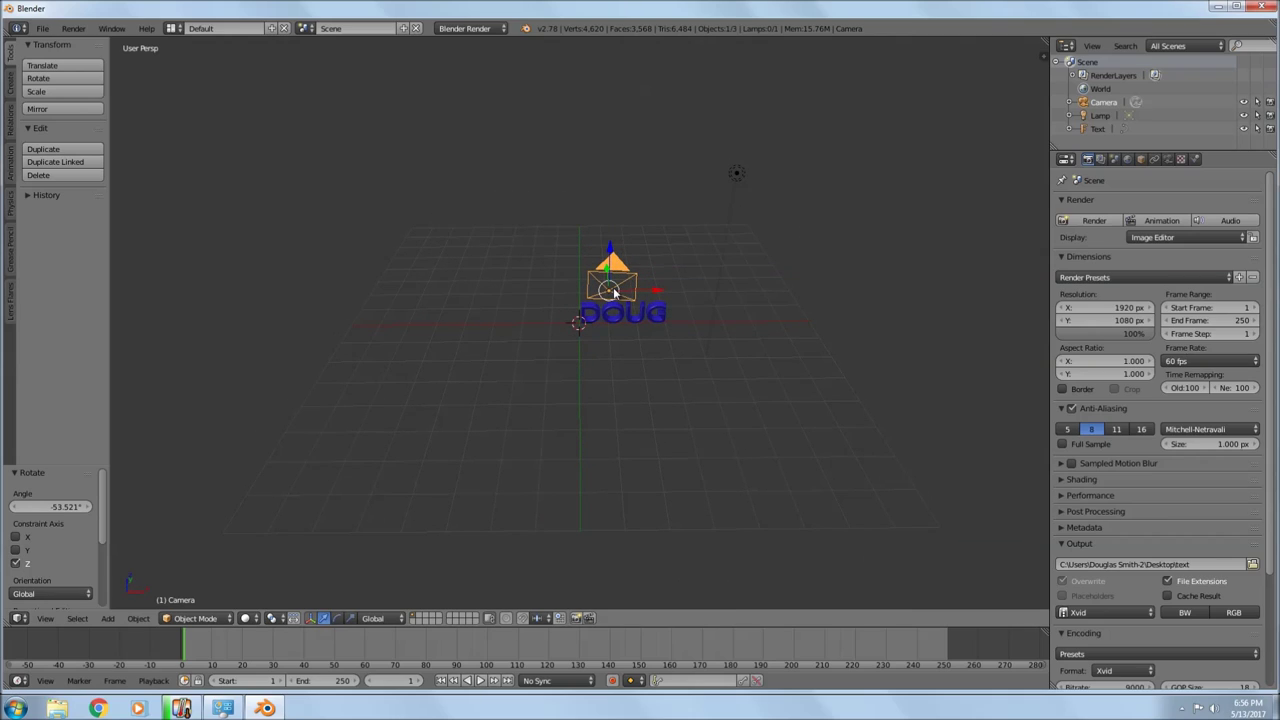
pyautogui.press('r')
pyautogui.press('y')
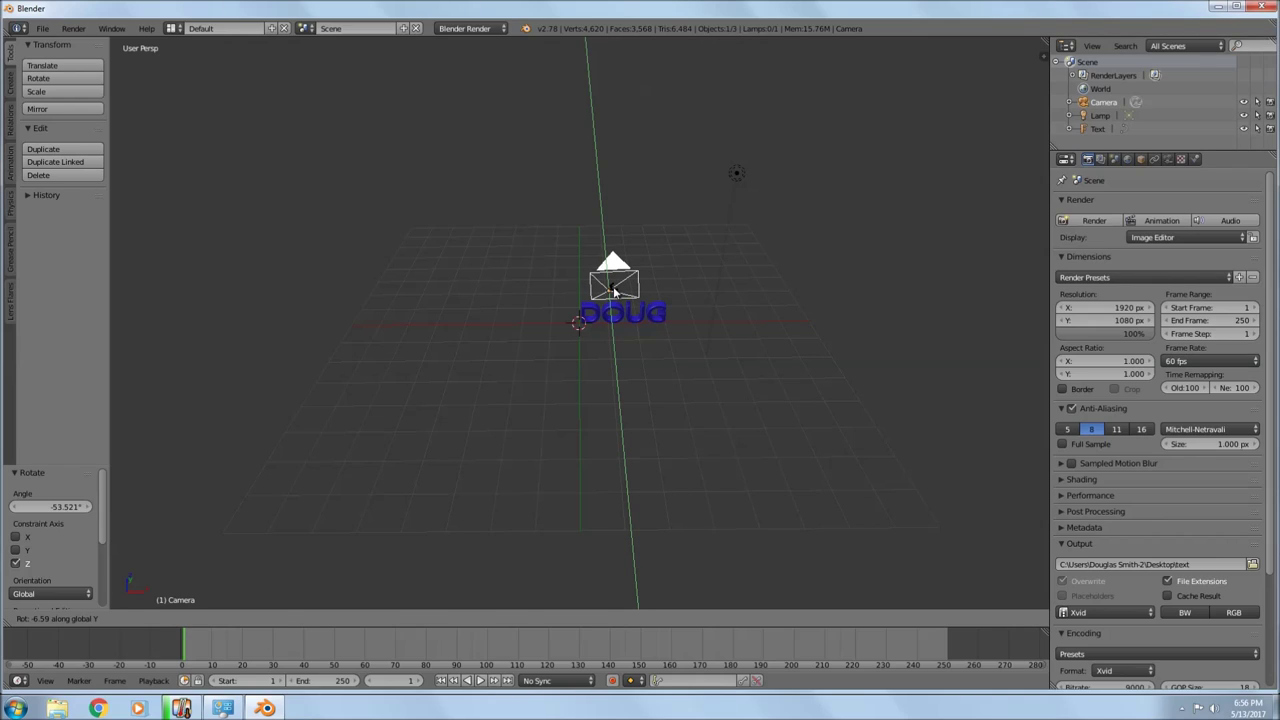
pyautogui.click(614, 287)
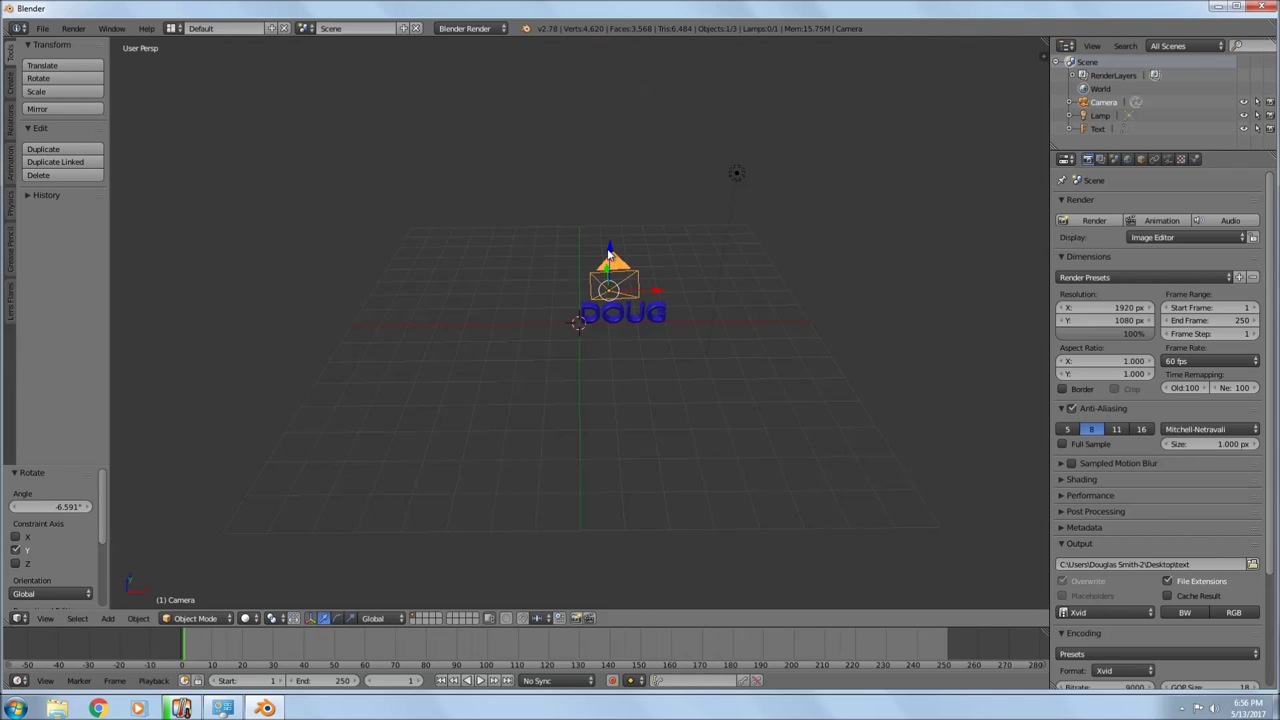
pyautogui.press('g')
pyautogui.press('z')
pyautogui.click(612, 283)
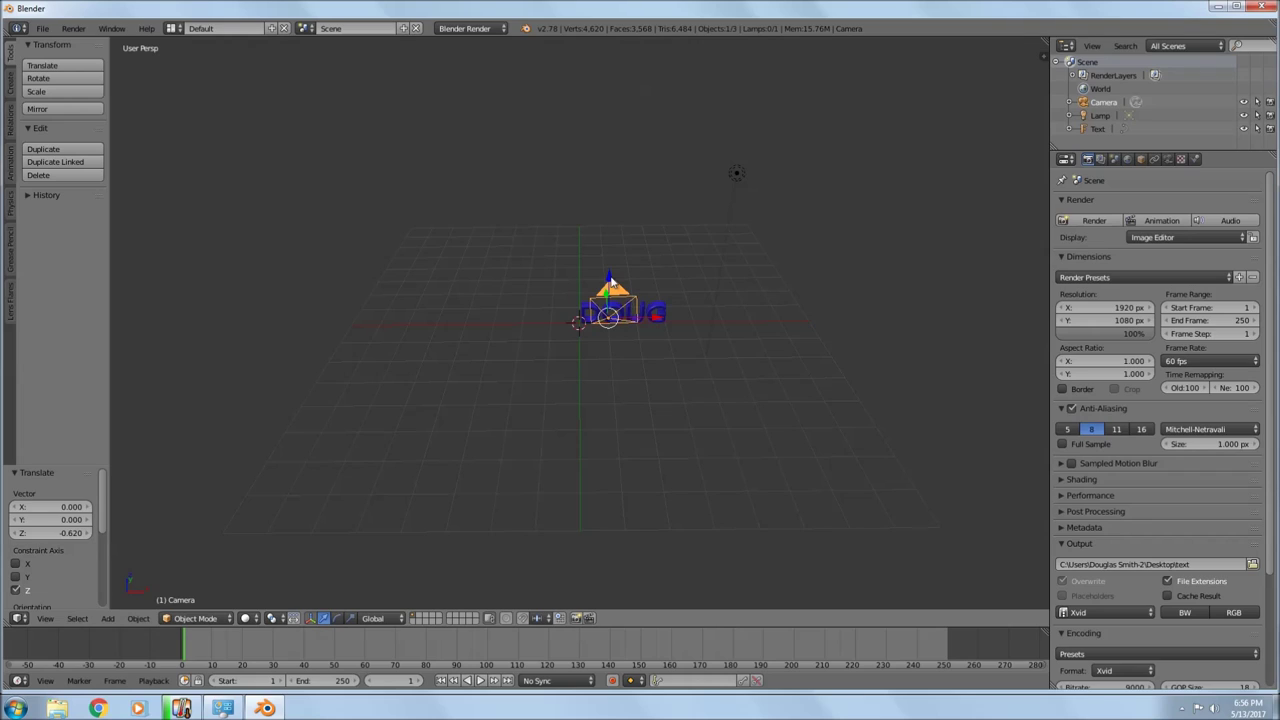
pyautogui.press('KP_0')
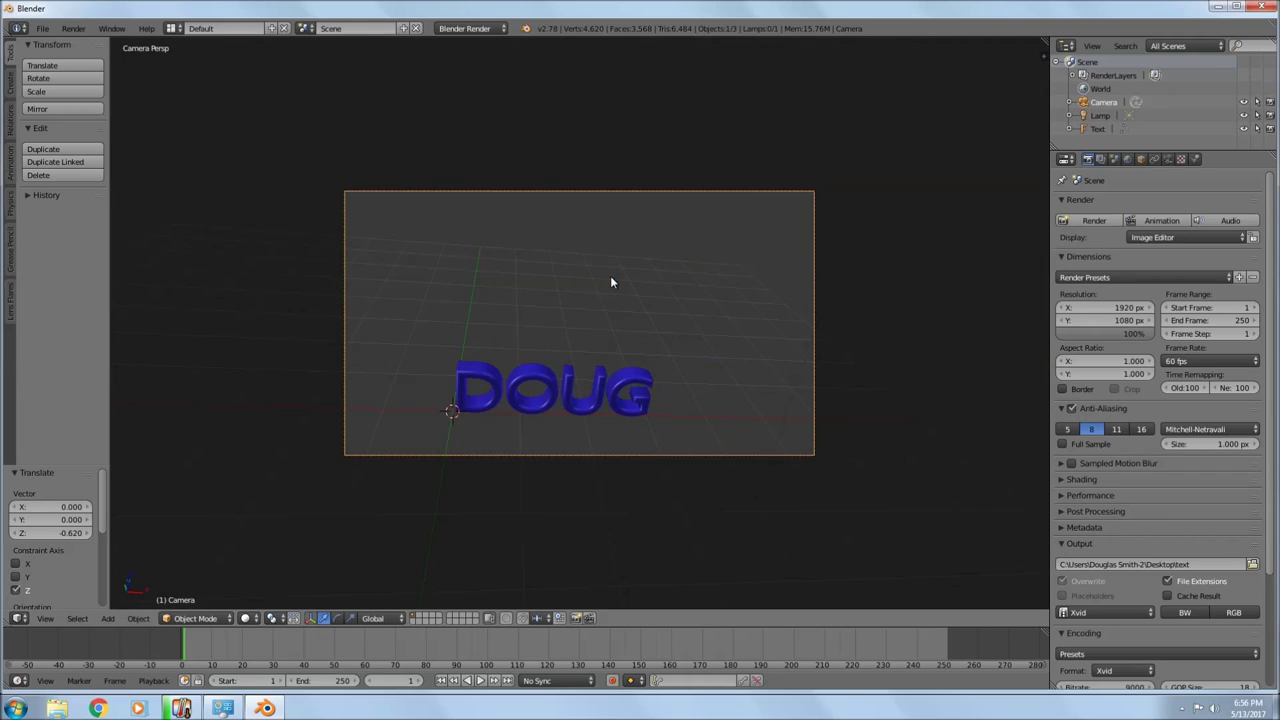
pyautogui.press('KP_0')
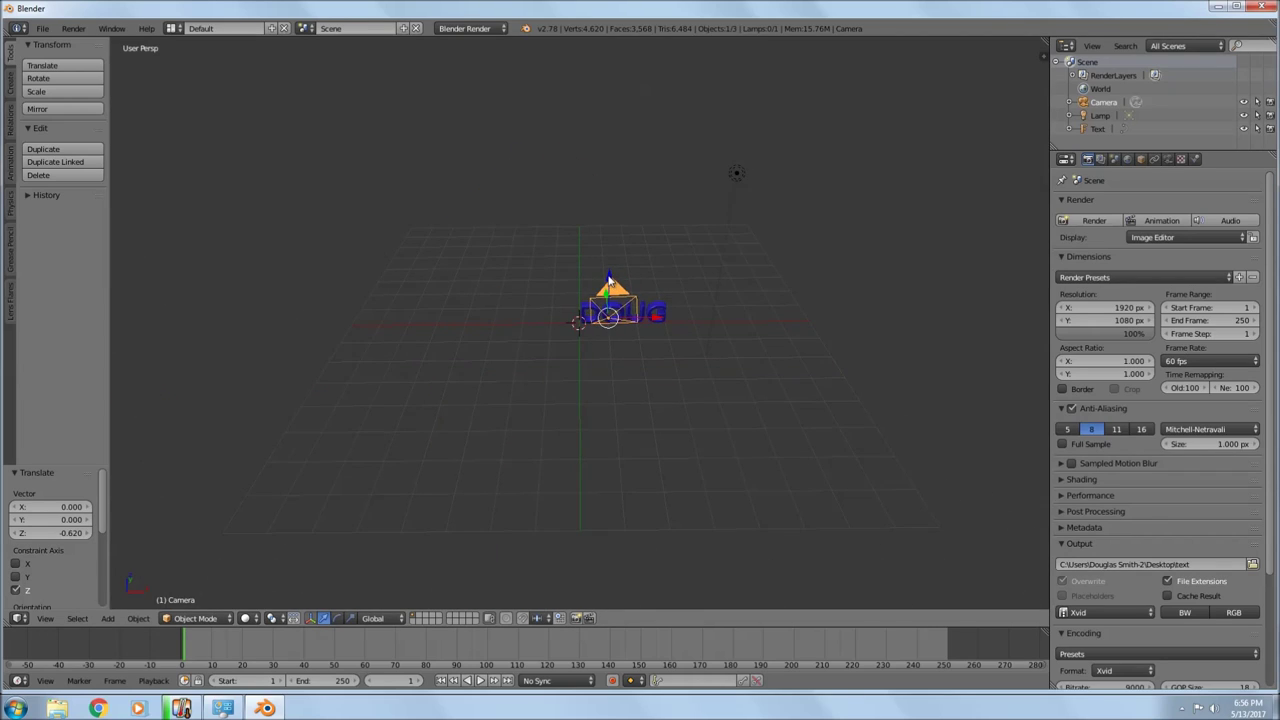
# Lower the camera another 1.85 or so along Z and check the text's framing through the camera
pyautogui.press('g')
pyautogui.press('z')
pyautogui.click(605, 350)
pyautogui.press('KP_0')
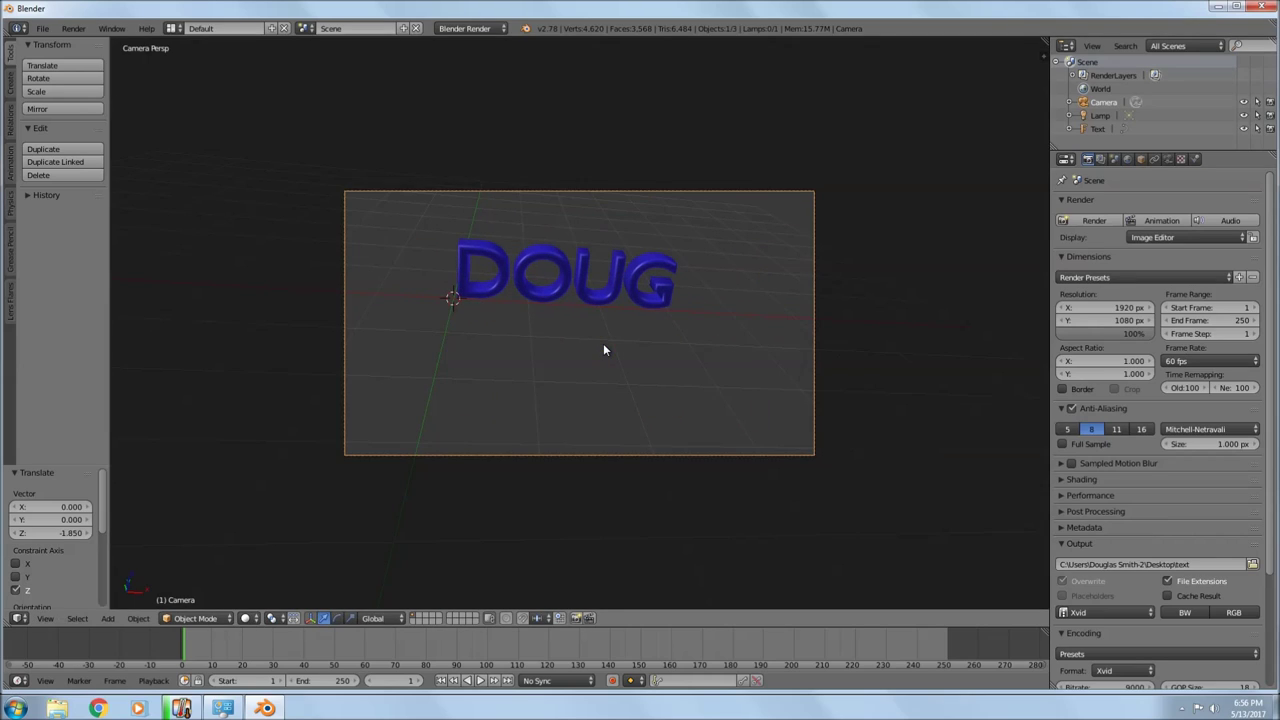
pyautogui.press('KP_0')
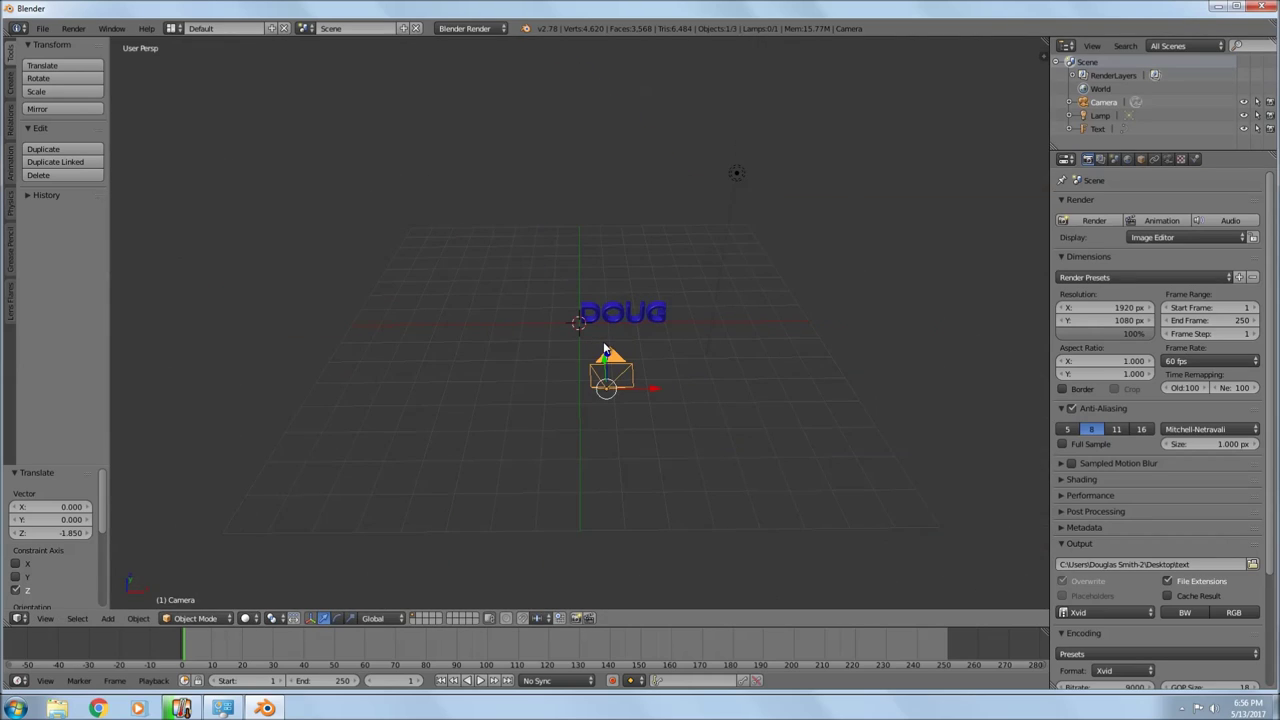
# Rotate the camera about 1.65° around the Y axis and check the text's tilt through the camera
pyautogui.press('r')
pyautogui.press('y')
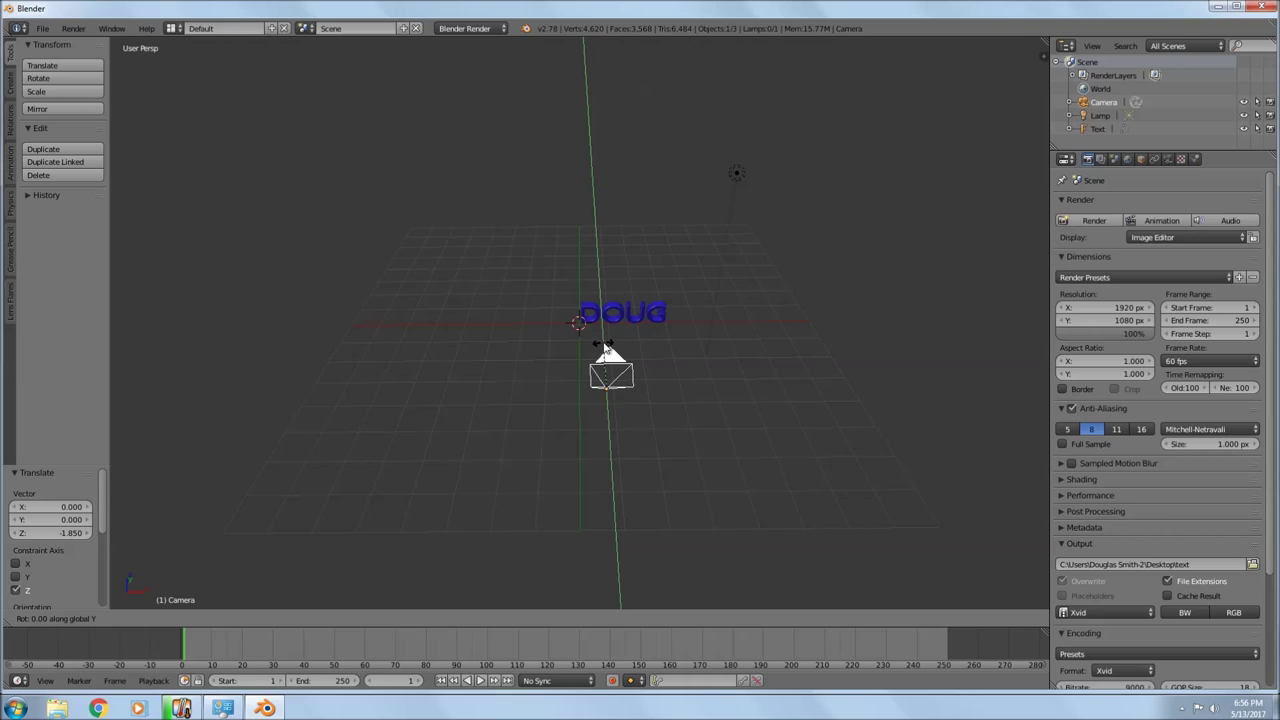
pyautogui.click(605, 348)
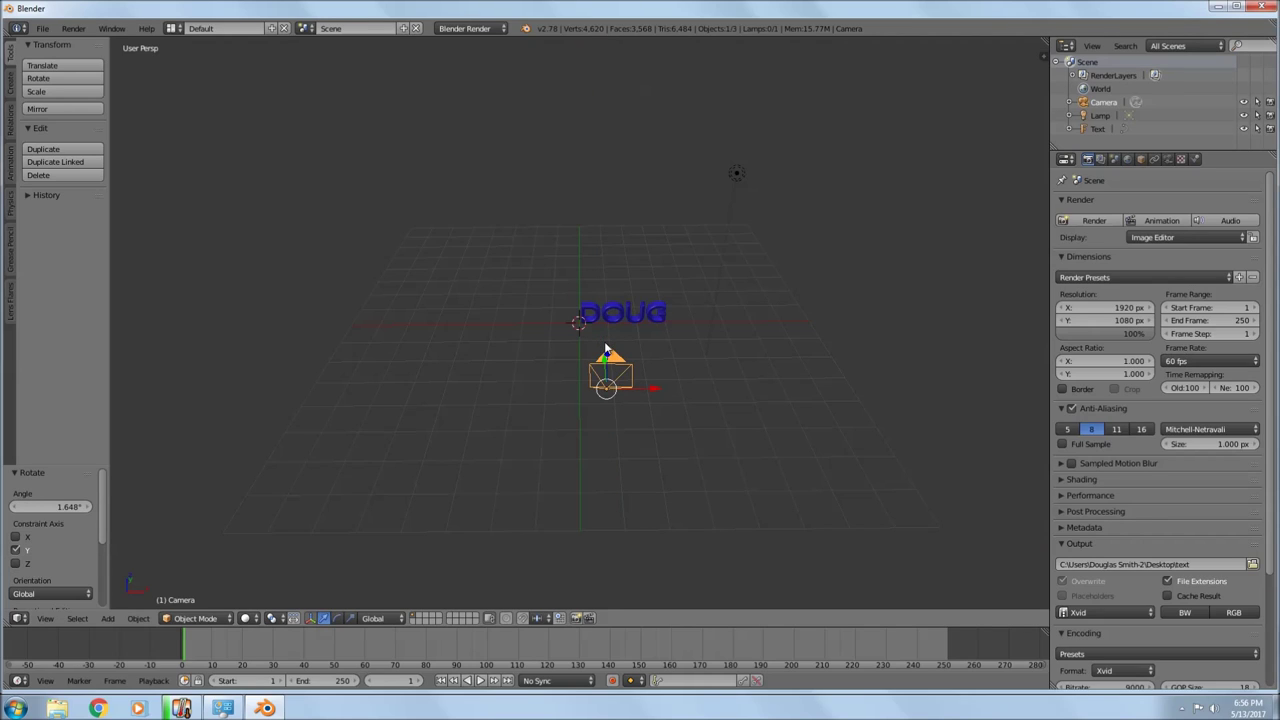
pyautogui.press('KP_0')
pyautogui.press('KP_0')
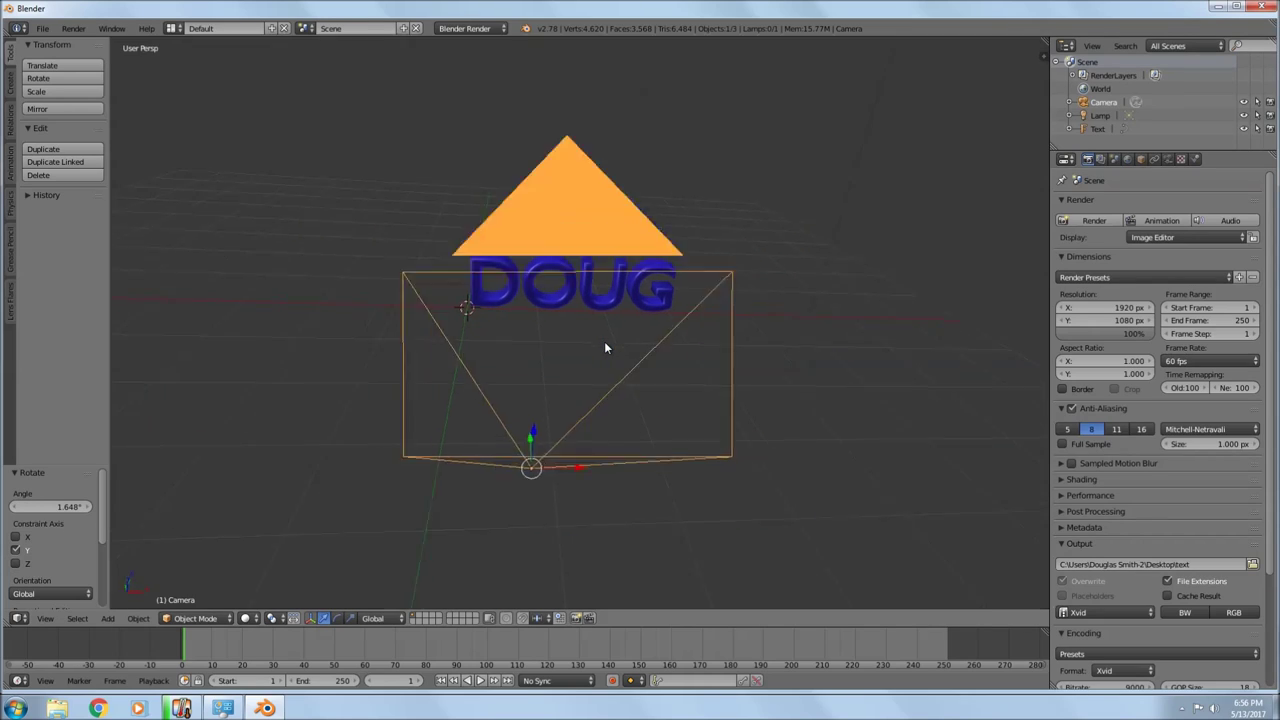
# Rotate the camera about 2.48° around the global Y axis and check the text's tilt through the camera
pyautogui.press('r')
pyautogui.press('y')
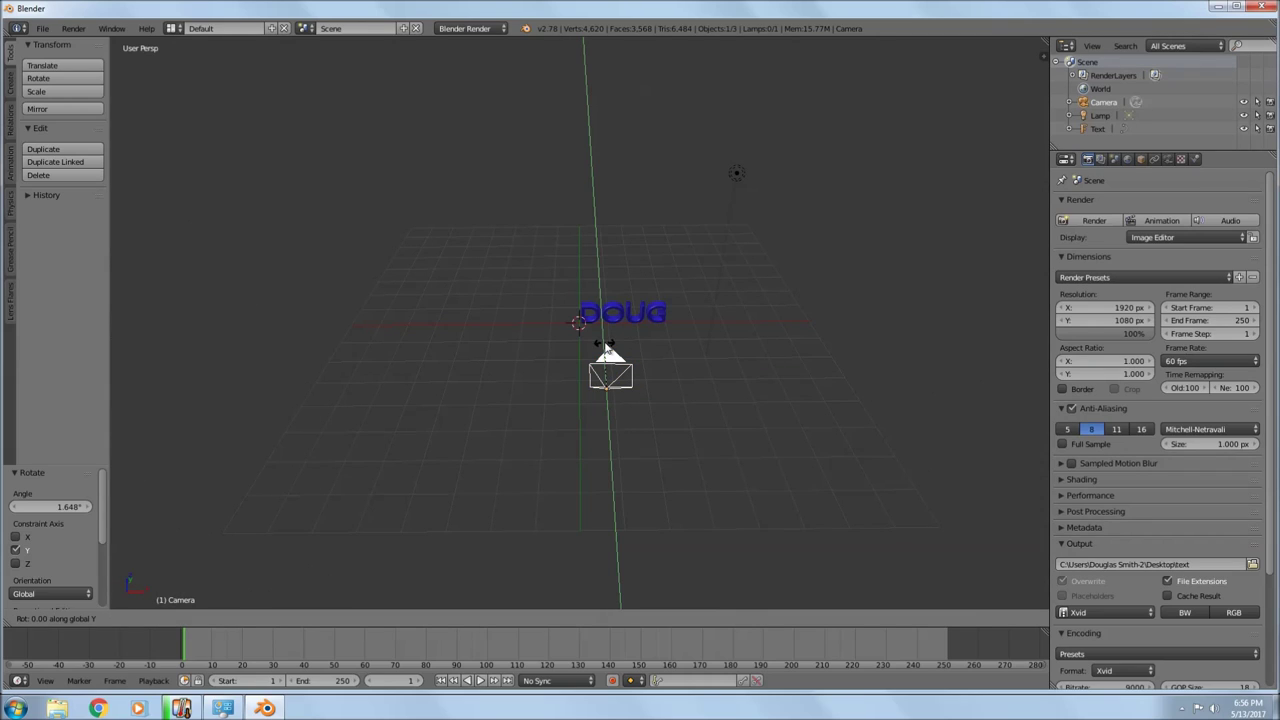
pyautogui.click(606, 343)
pyautogui.scroll(2, 606, 343)
pyautogui.press('KP_0')
pyautogui.press('KP_0')
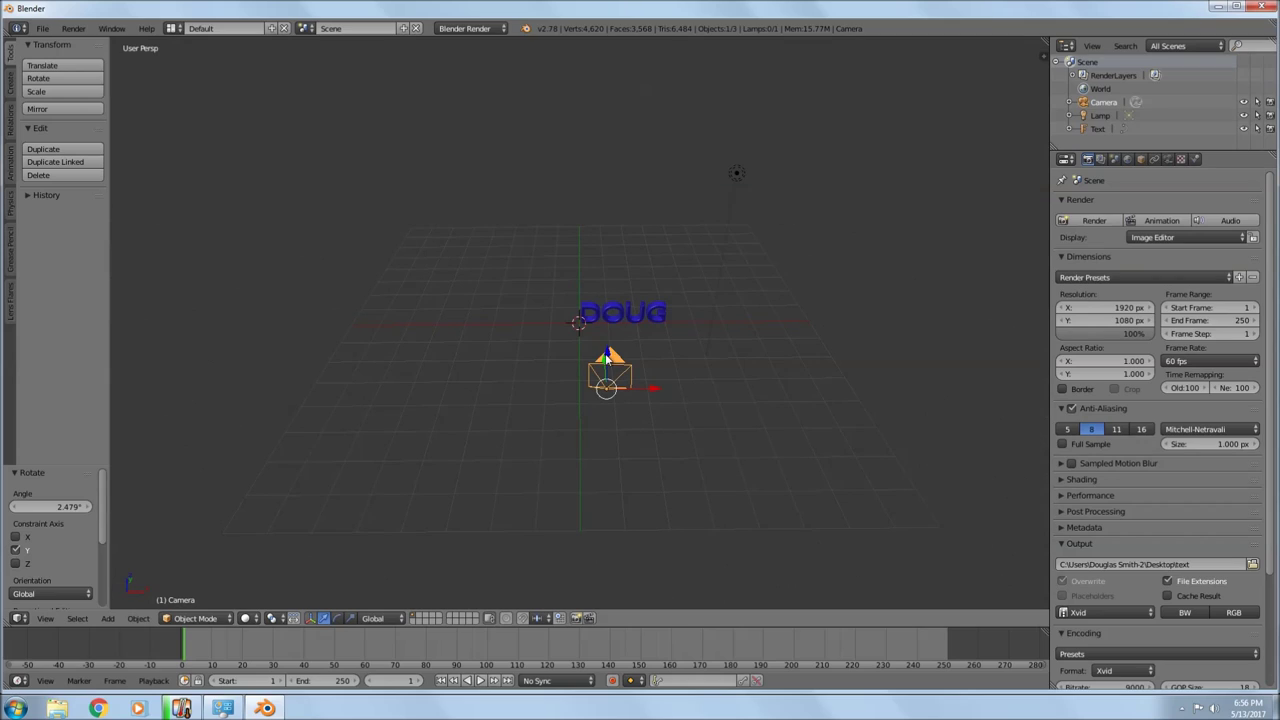
# Move the camera about 0.99 along the X axis and lower it about 1.72 along Z
pyautogui.press('g')
pyautogui.press('x')
pyautogui.click(697, 389)
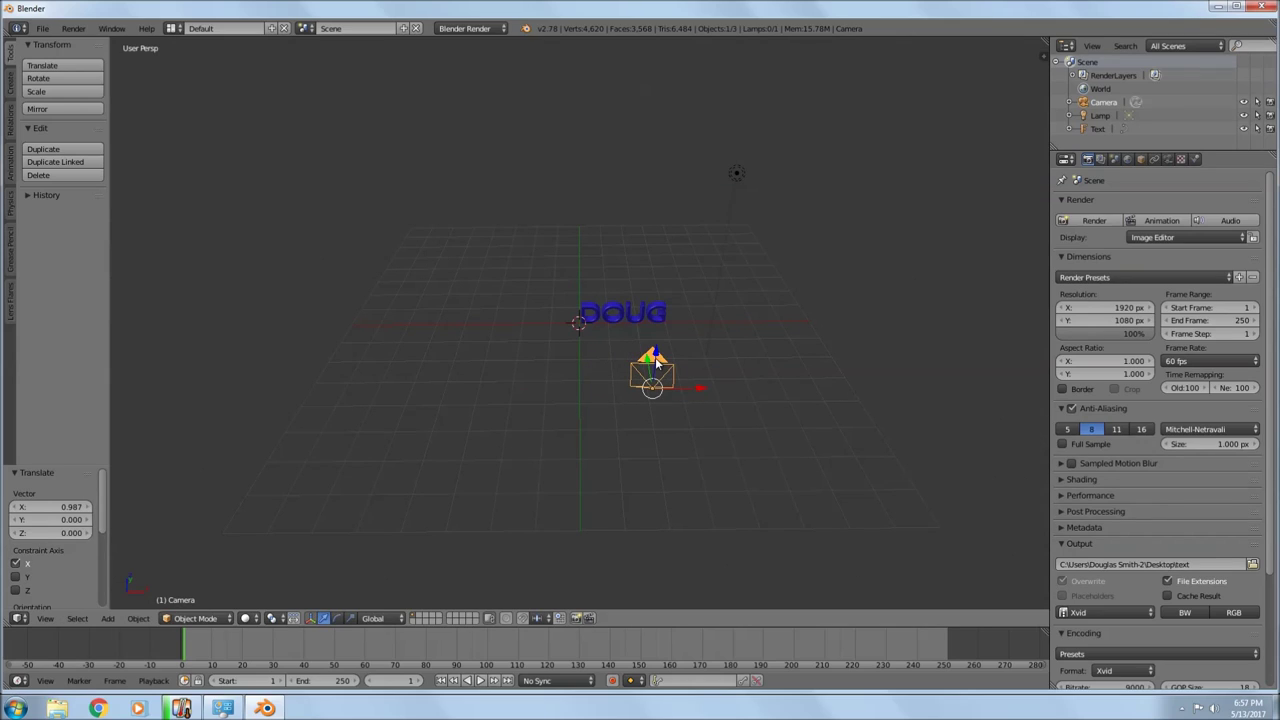
pyautogui.press('g')
pyautogui.press('z')
pyautogui.click(652, 412)
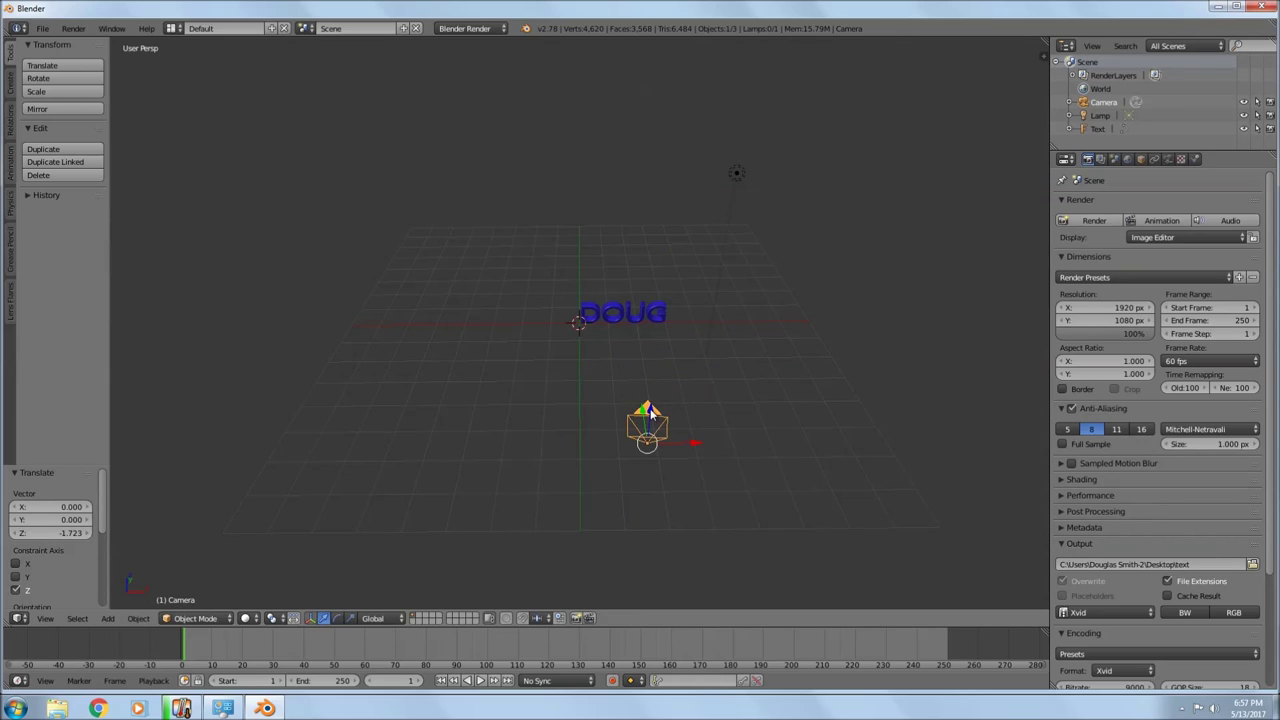
# Rotate the camera about 4.5° around the global Z axis and check the framing through the camera
pyautogui.press('r')
pyautogui.press('z')
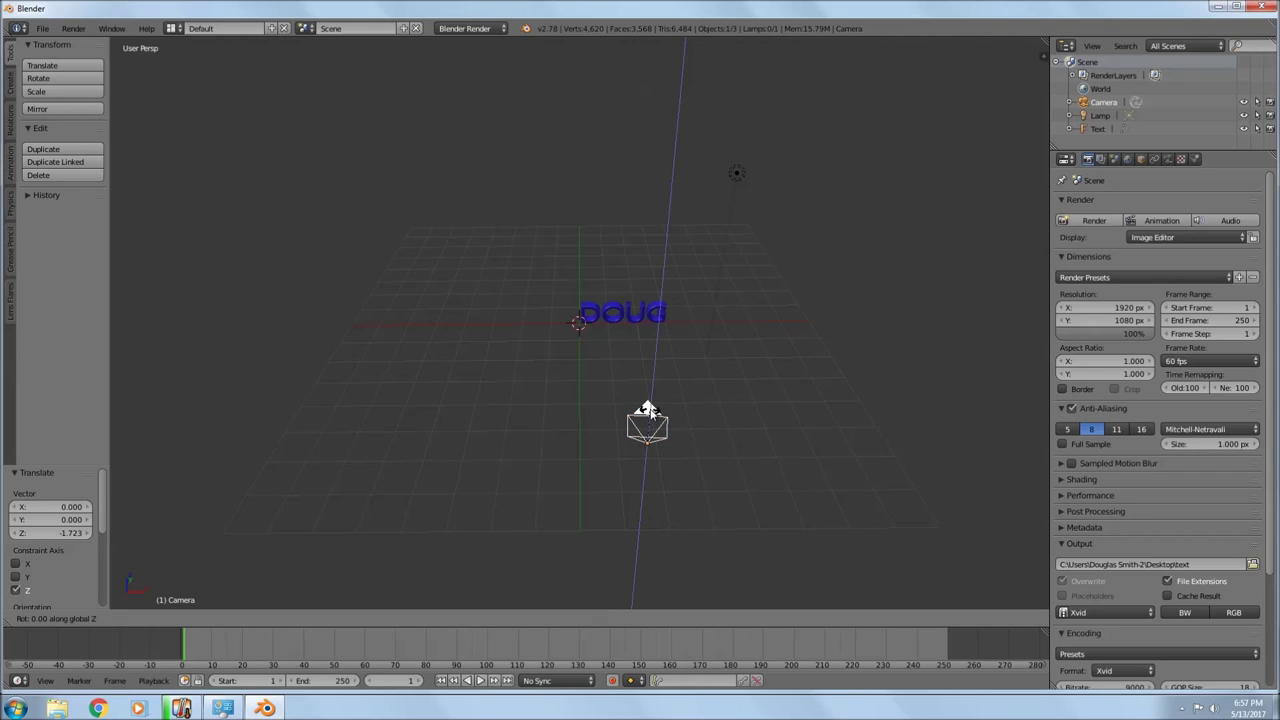
pyautogui.click(644, 409)
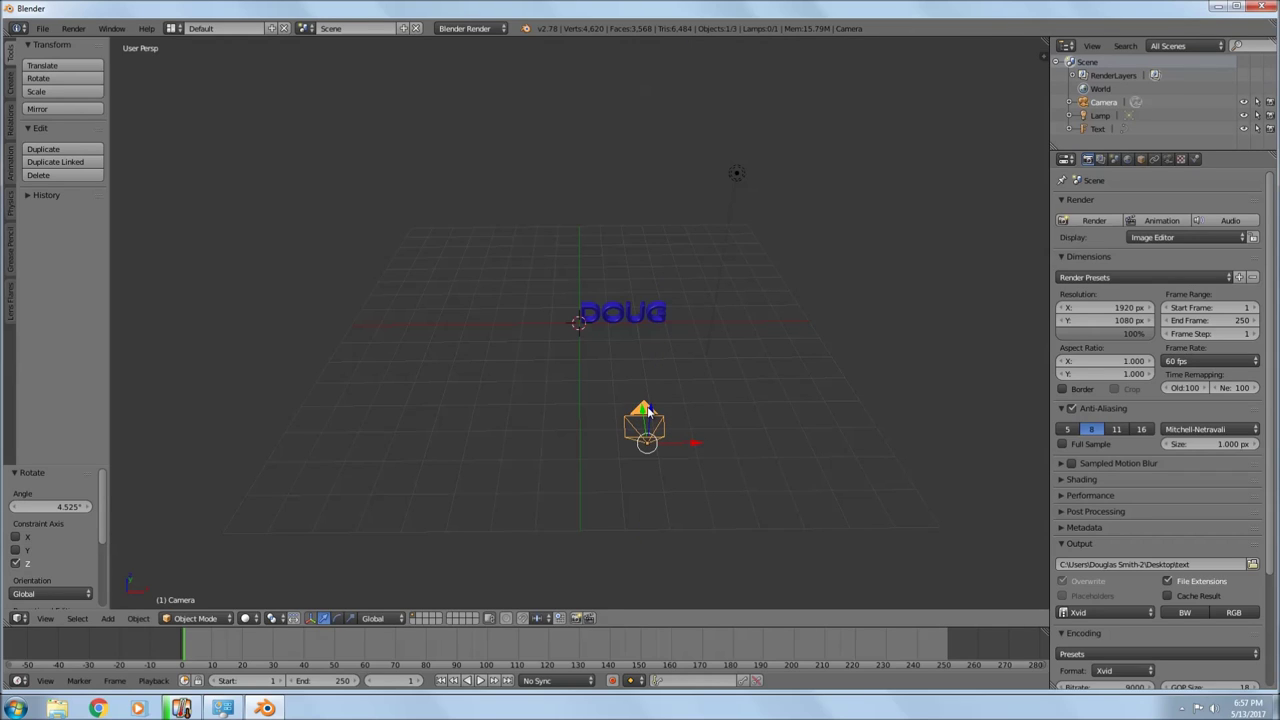
pyautogui.press('KP_0')
pyautogui.press('KP_0')
# Rotate the camera about 4.15° around the global X axis and check the text's framing through the camera
pyautogui.press('r')
pyautogui.press('x')
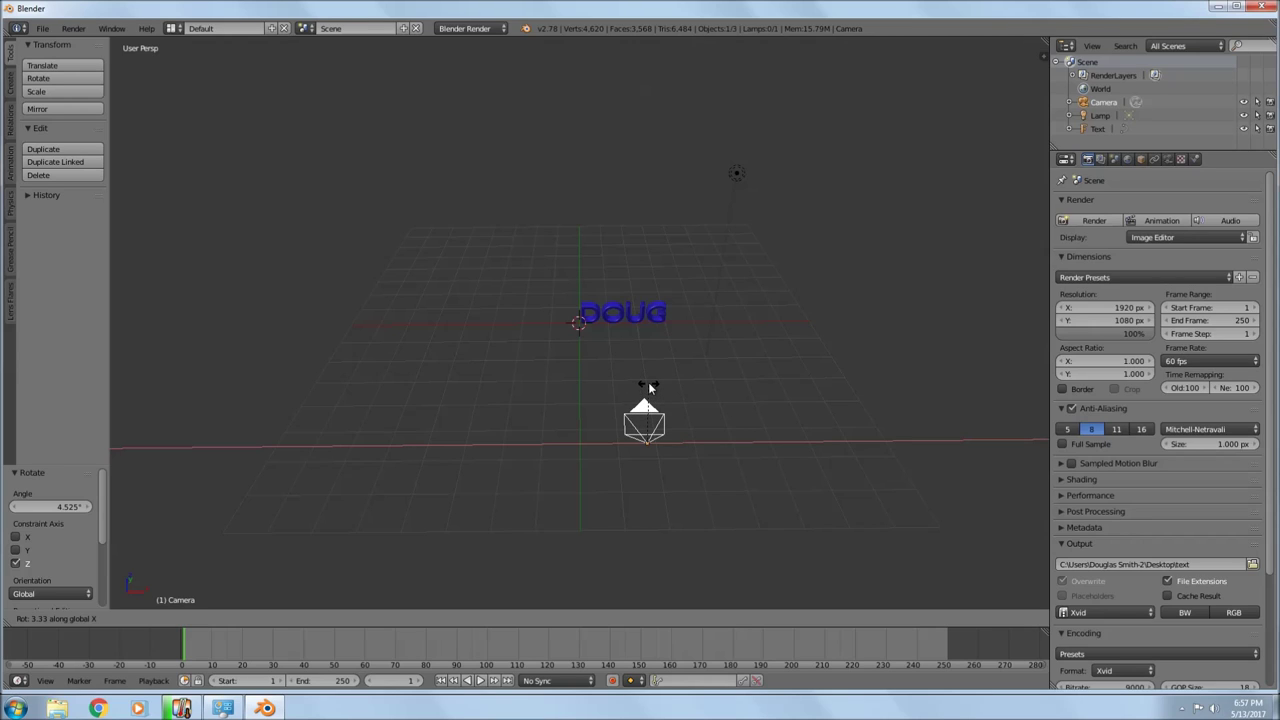
pyautogui.click(649, 379)
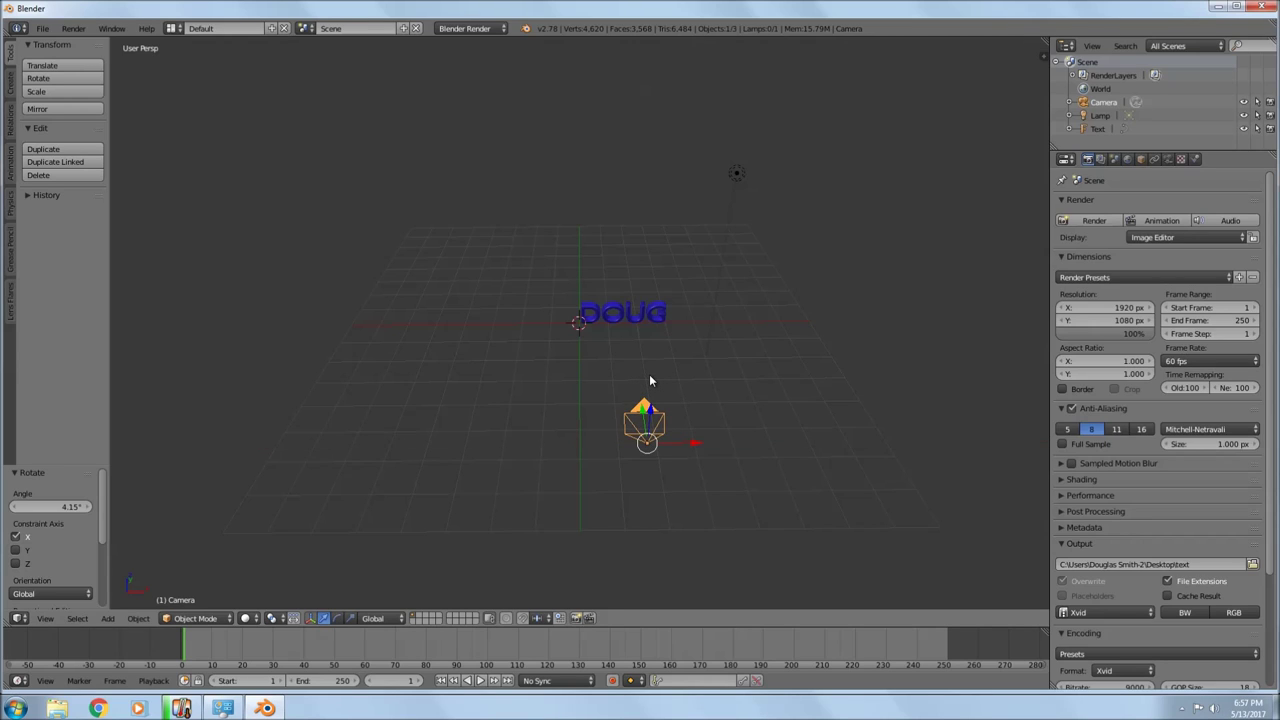
pyautogui.press('KP_0')
pyautogui.press('KP_0')
# Rotate the camera another 14.4° or so around the global X axis and check the framing through the camera
pyautogui.moveTo(649, 379); pyautogui.dragTo(772, 336, button='middle')
pyautogui.press('r')
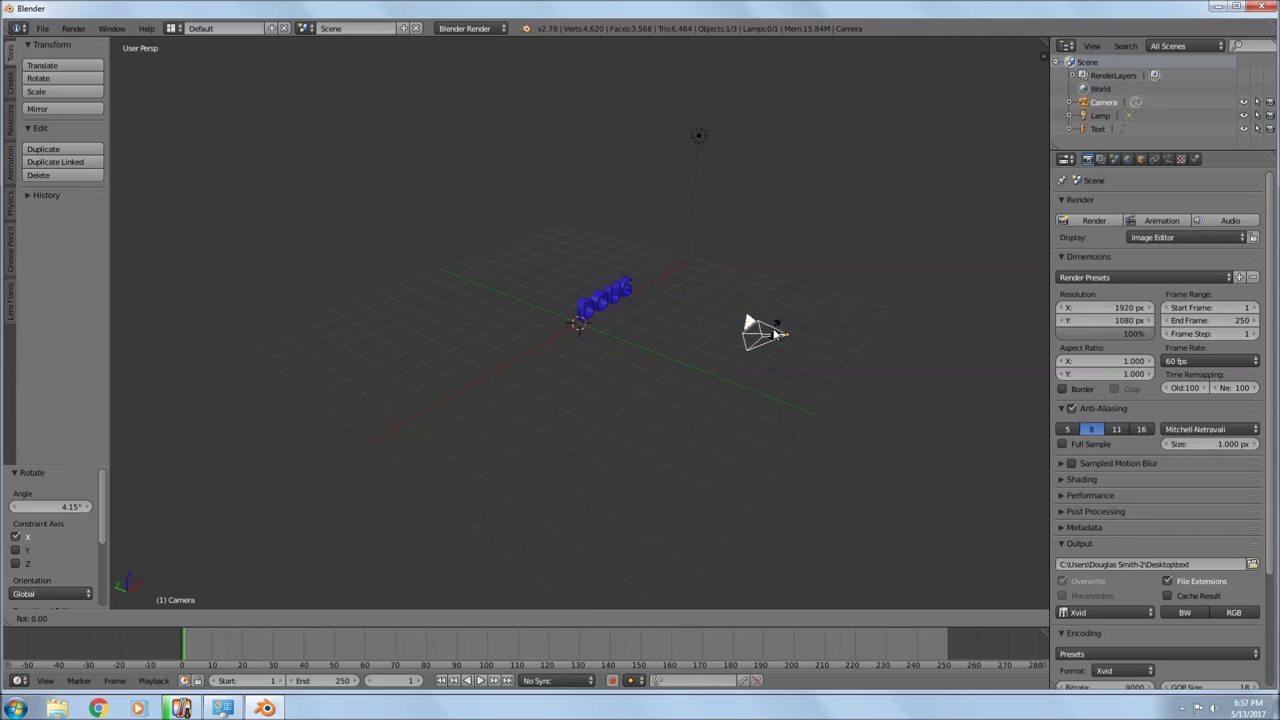
pyautogui.press('x')
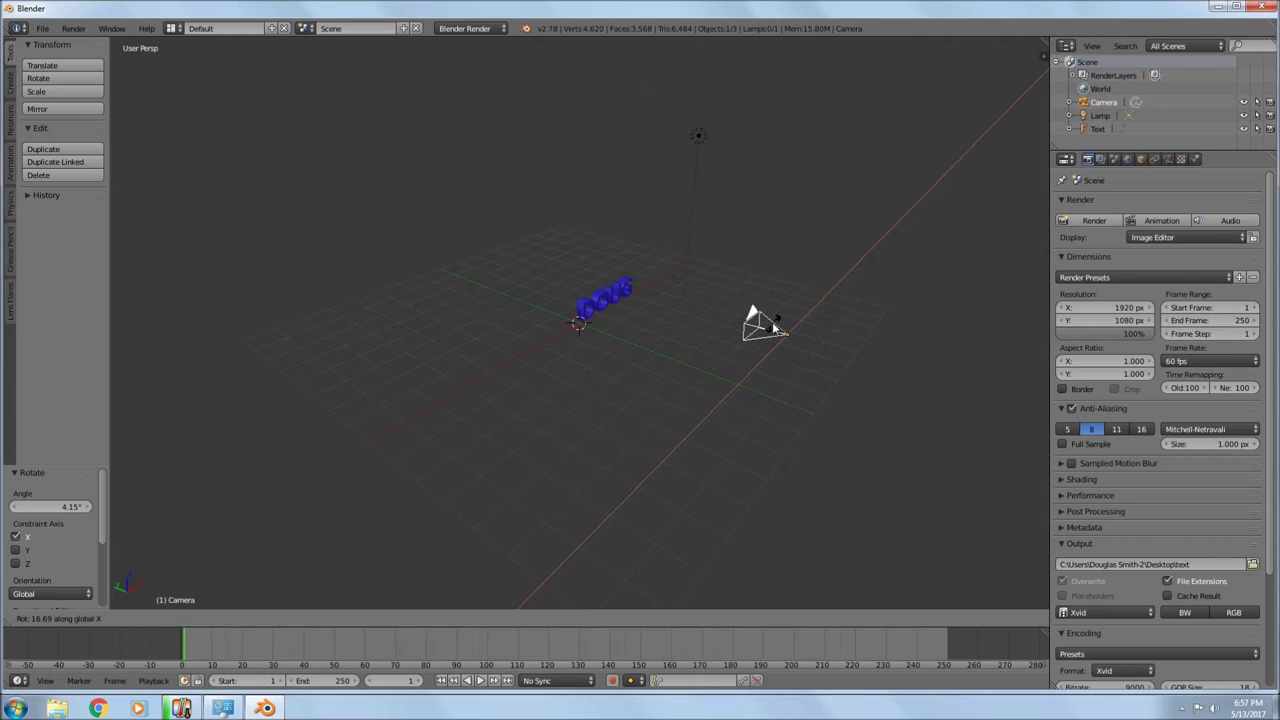
pyautogui.click(772, 324)
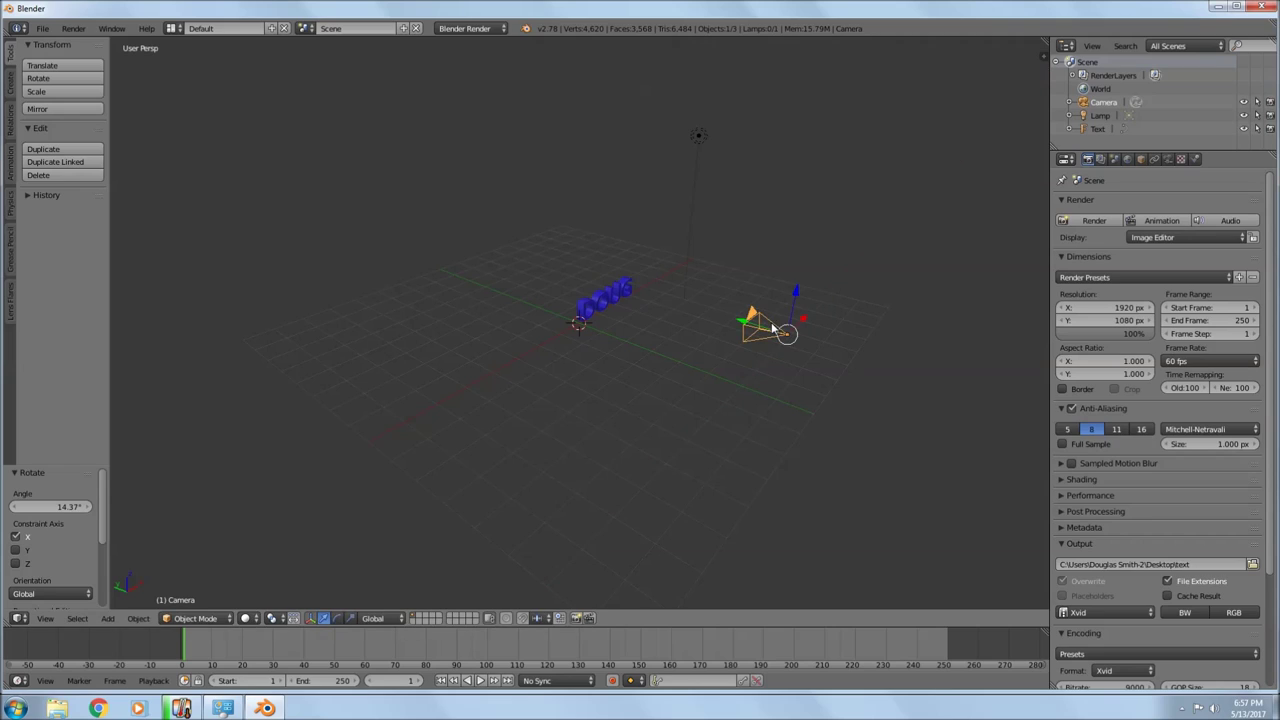
pyautogui.press('KP_0')
pyautogui.press('KP_0')
# Move the camera about -0.34 along the X axis and check the text's centring through the camera
pyautogui.moveTo(771, 327); pyautogui.dragTo(672, 335, button='middle')
pyautogui.moveTo(626, 432); pyautogui.dragTo(612, 428)
pyautogui.press('KP_0')
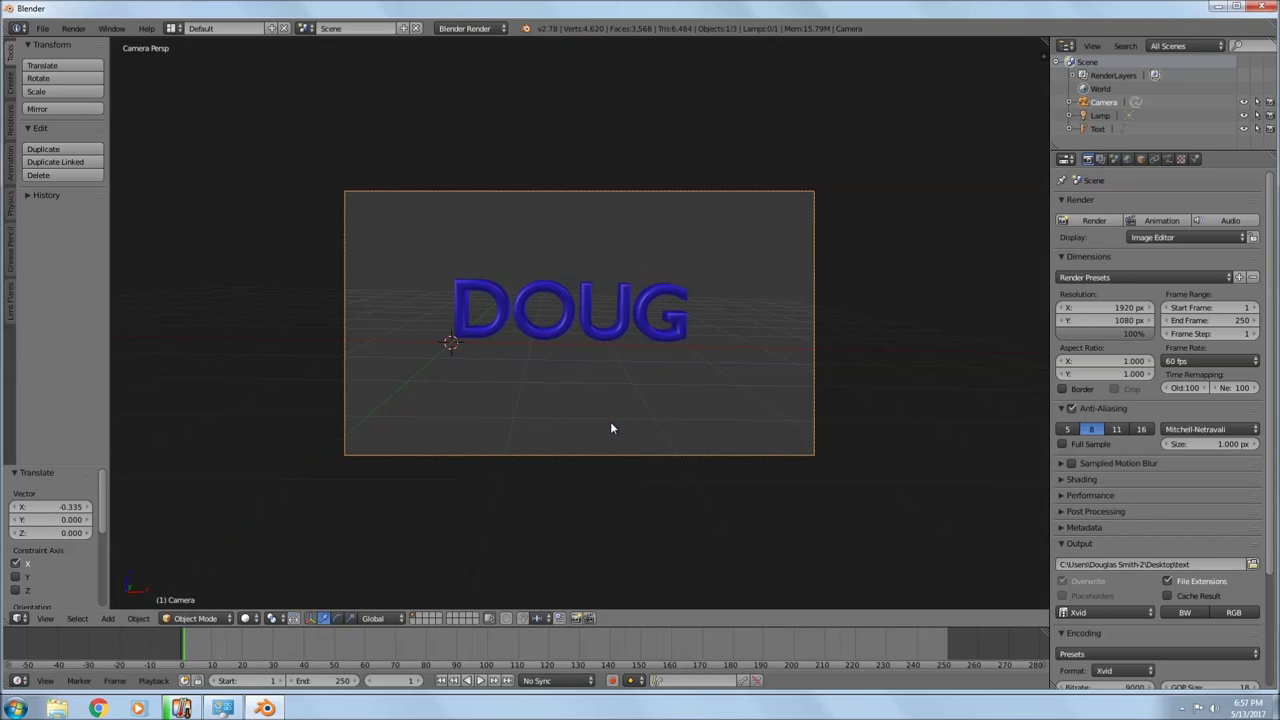
pyautogui.press('KP_0')
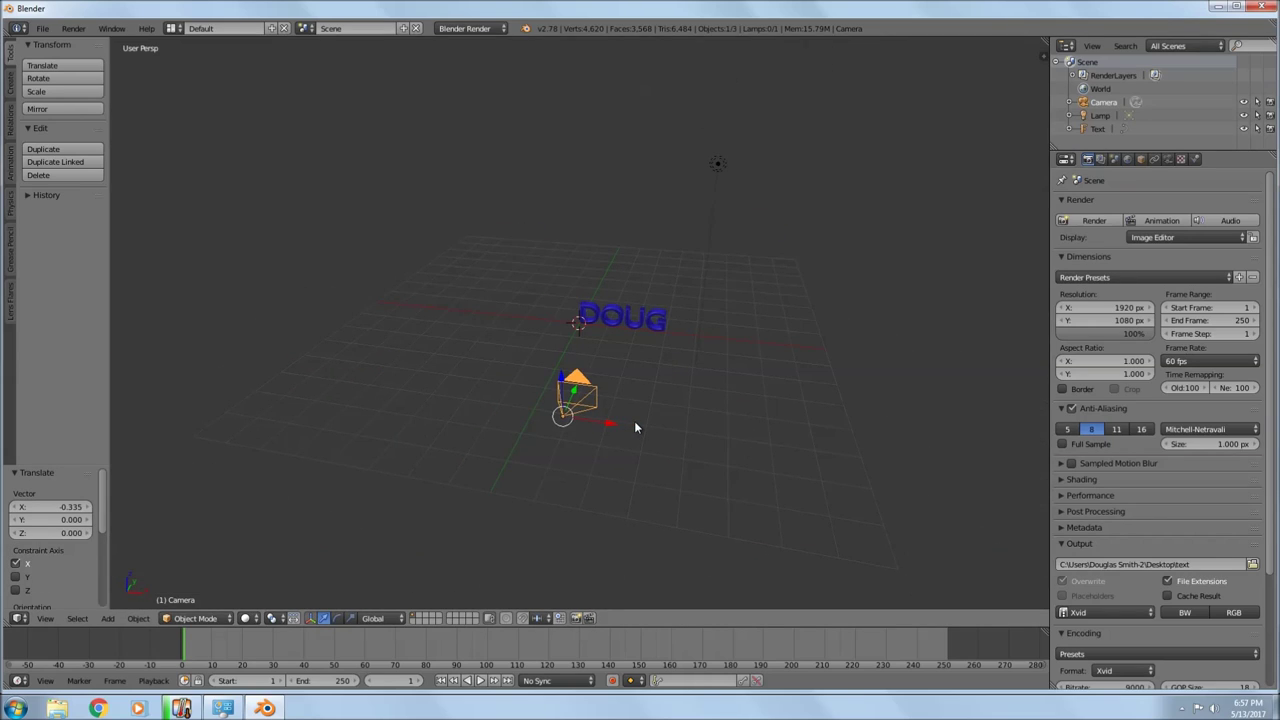
# Move the camera back from the text by about -6.1 along the Y axis
pyautogui.moveTo(606, 423); pyautogui.dragTo(588, 446, button='middle')
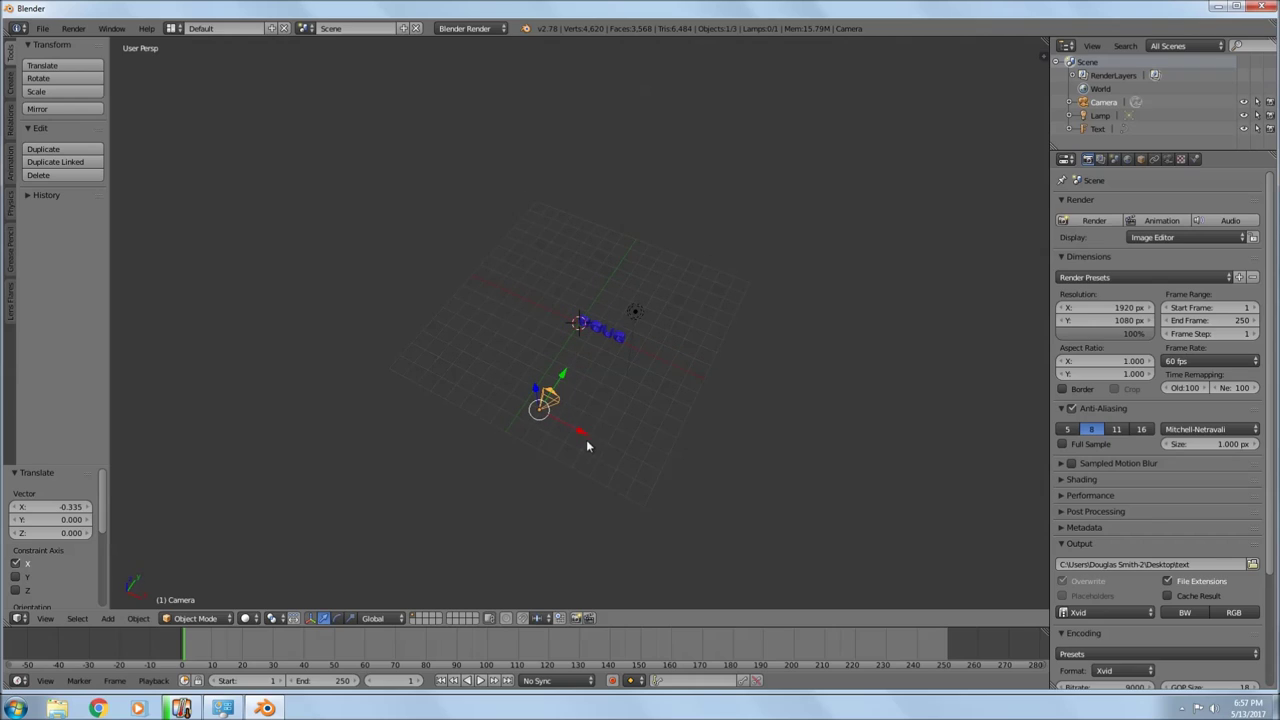
pyautogui.moveTo(563, 377); pyautogui.dragTo(468, 471)
pyautogui.moveTo(557, 386); pyautogui.dragTo(643, 382, button='middle')
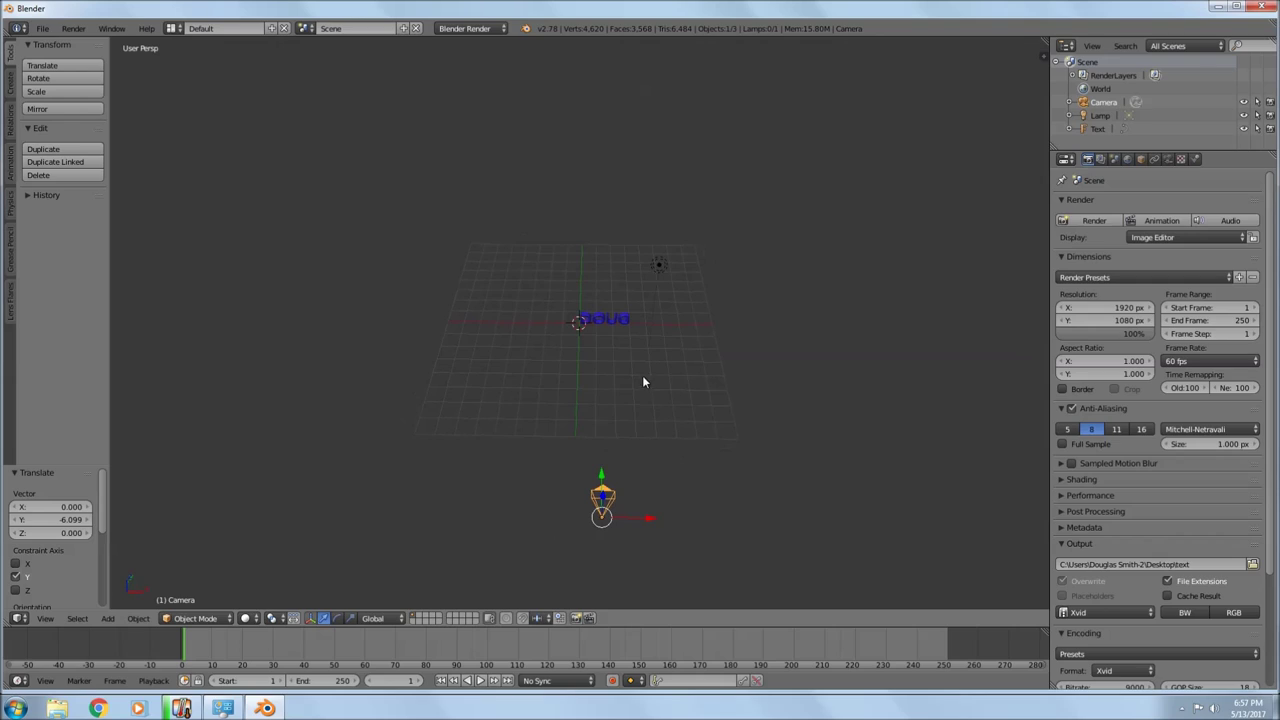
# Add a plane mesh at the origin beneath the text and scale it up uniformly by about 6.53
pyautogui.click(108, 620)
pyautogui.moveTo(124, 605)
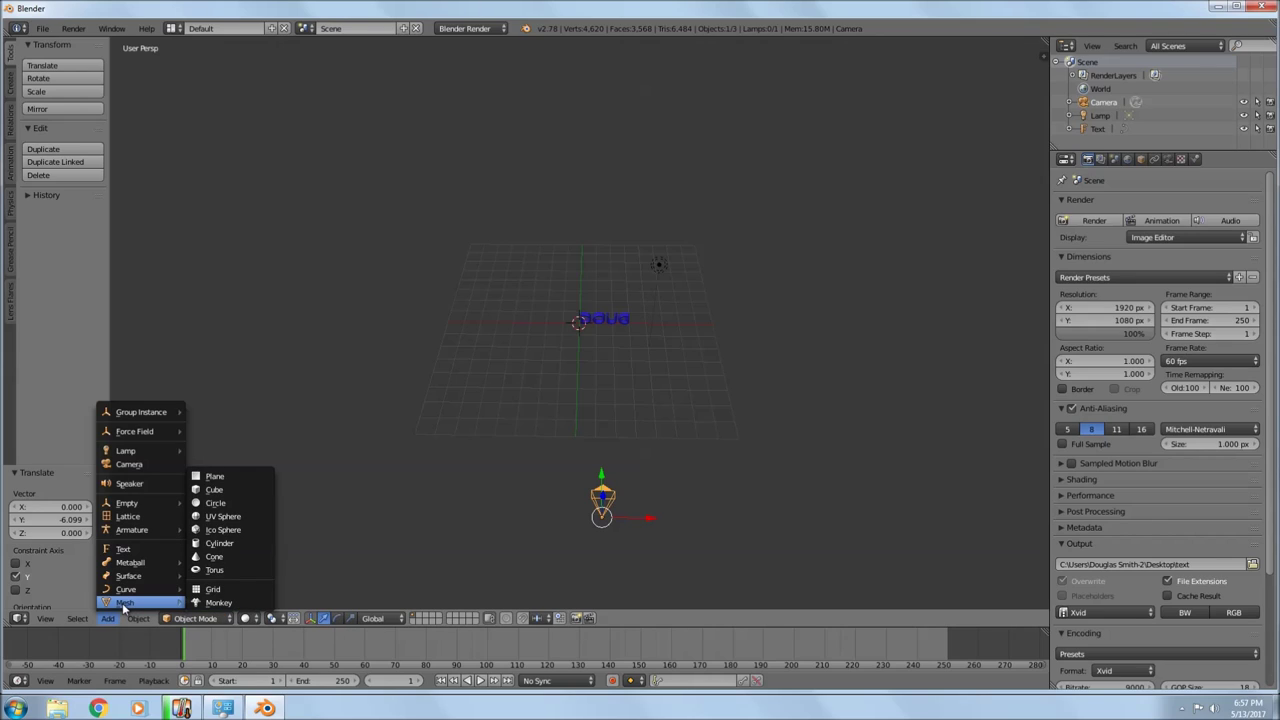
pyautogui.click(216, 477)
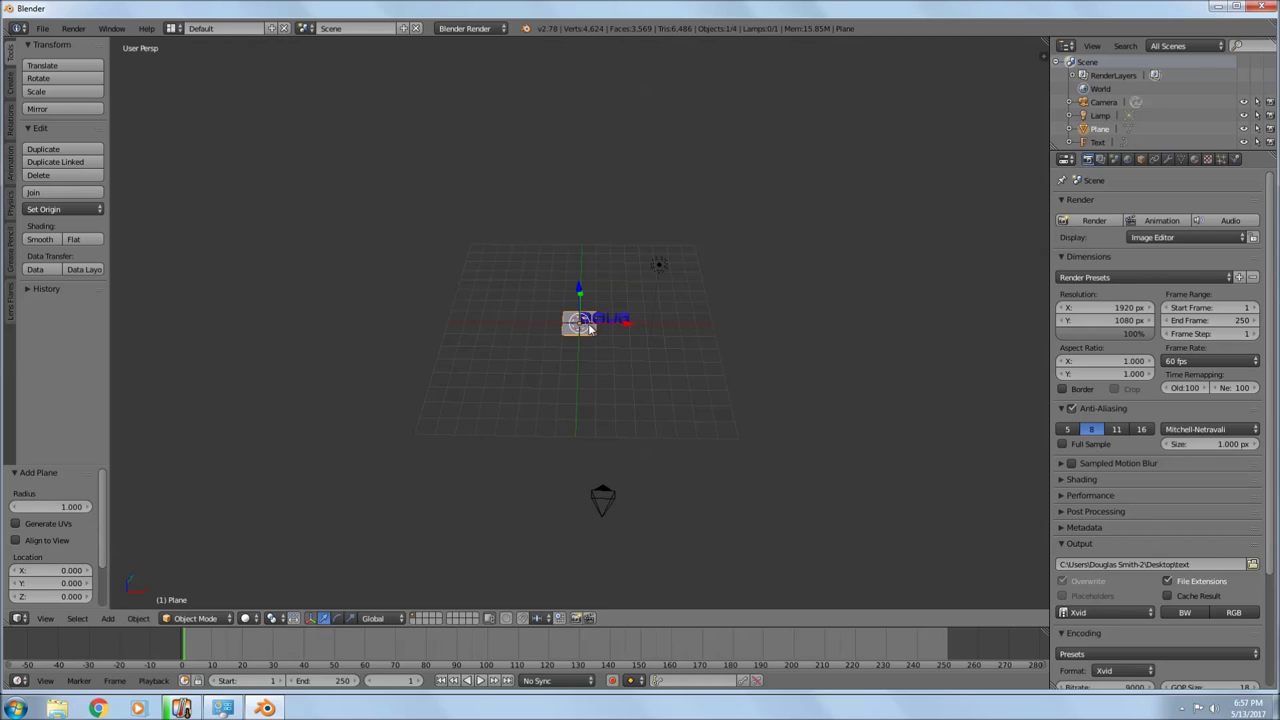
pyautogui.press('s')
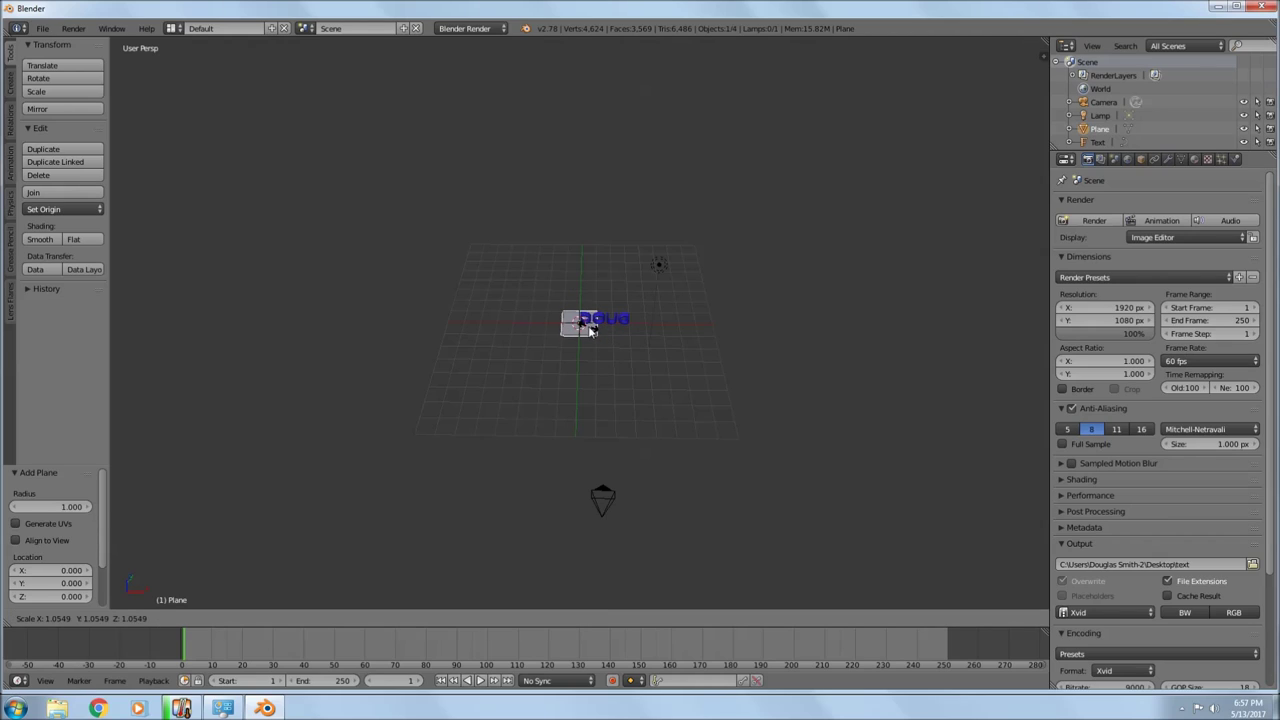
pyautogui.click(635, 342)
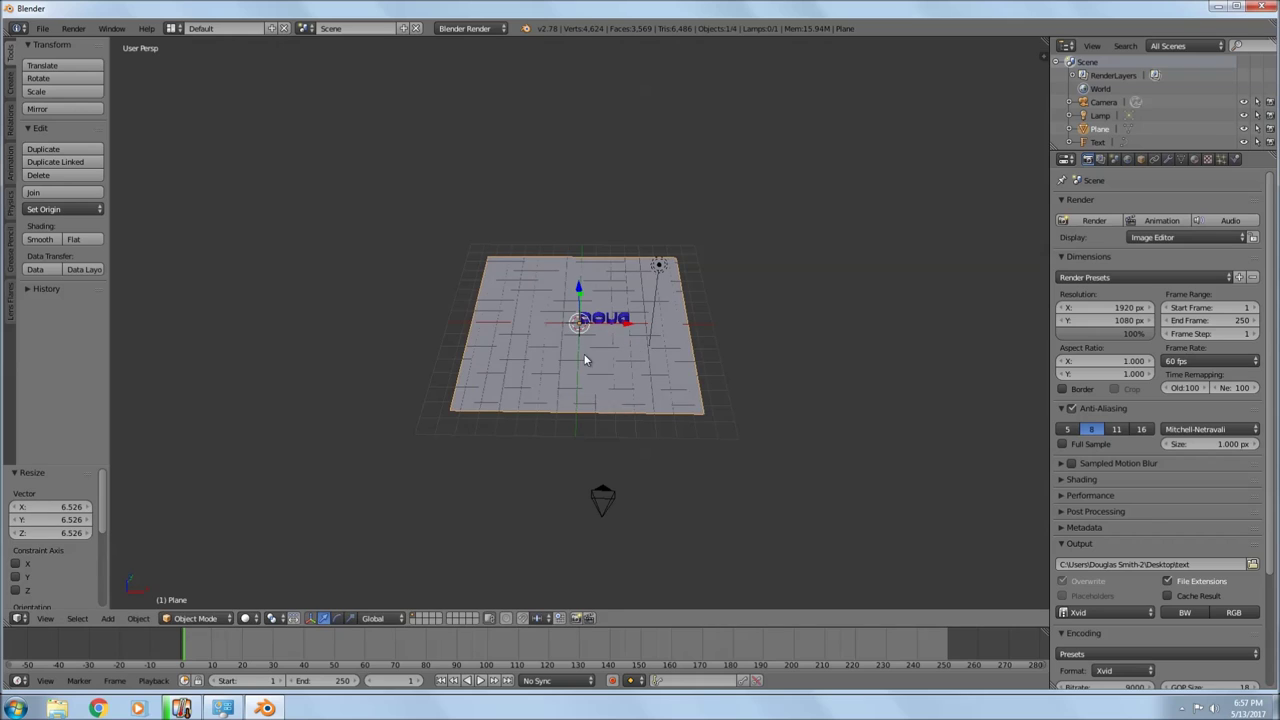
pyautogui.scroll(6, 606, 338)
pyautogui.moveTo(644, 366); pyautogui.dragTo(624, 334, button='middle')
pyautogui.scroll(-5, 615, 355)
pyautogui.scroll(-3, 615, 355)
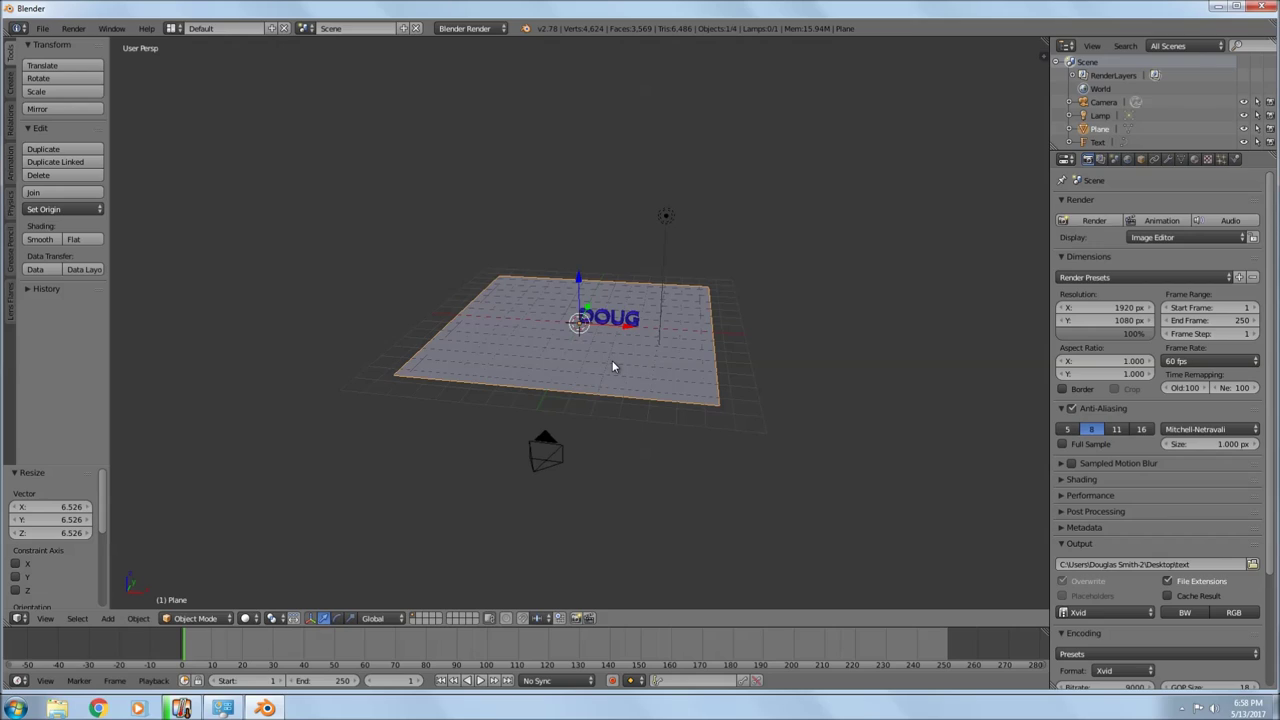
# Set the animation's end frame to 120
pyautogui.click(341, 681)
pyautogui.write('1')
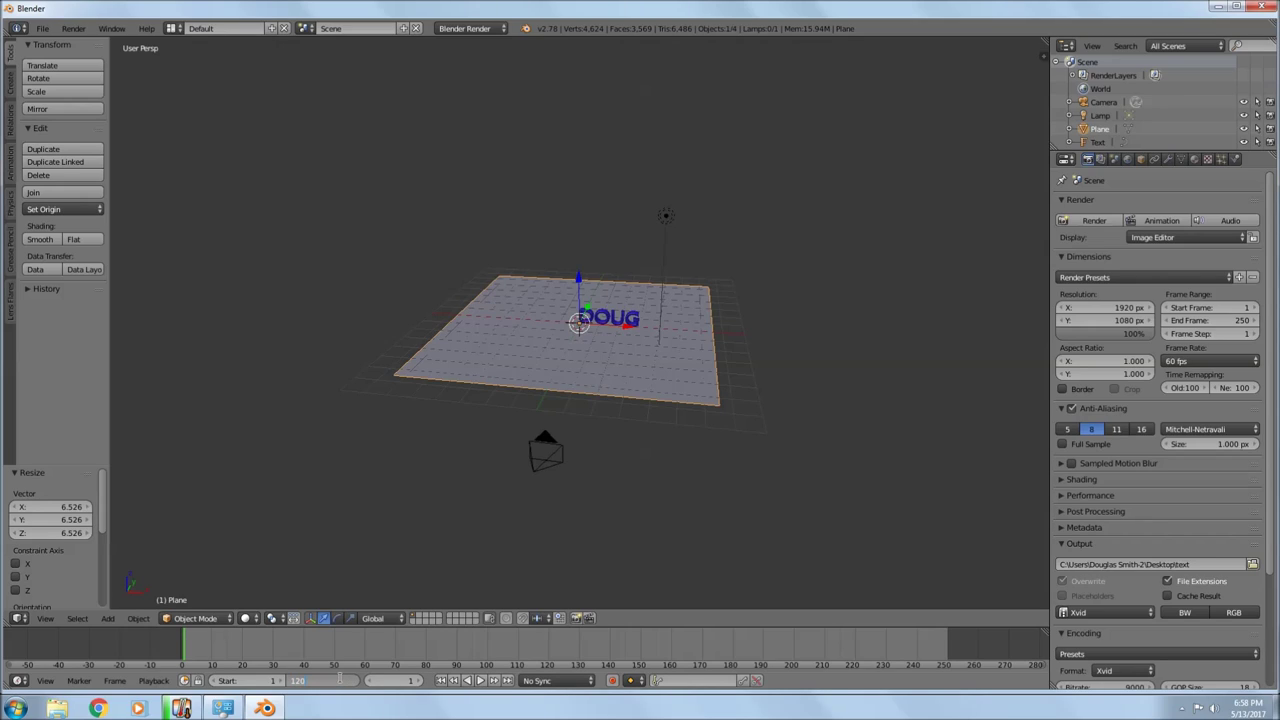
pyautogui.write('20')
pyautogui.press('Return')
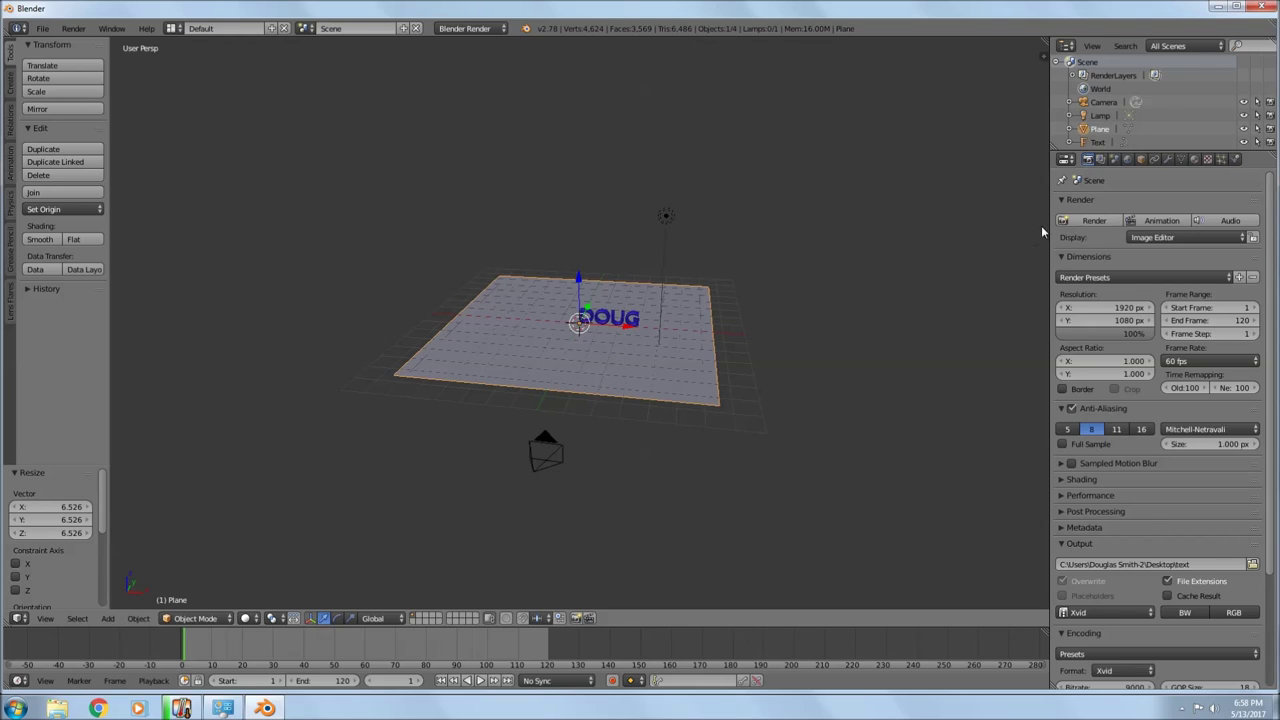
# Add a Mirror modifier to the plane beneath the text
pyautogui.click(1141, 160)
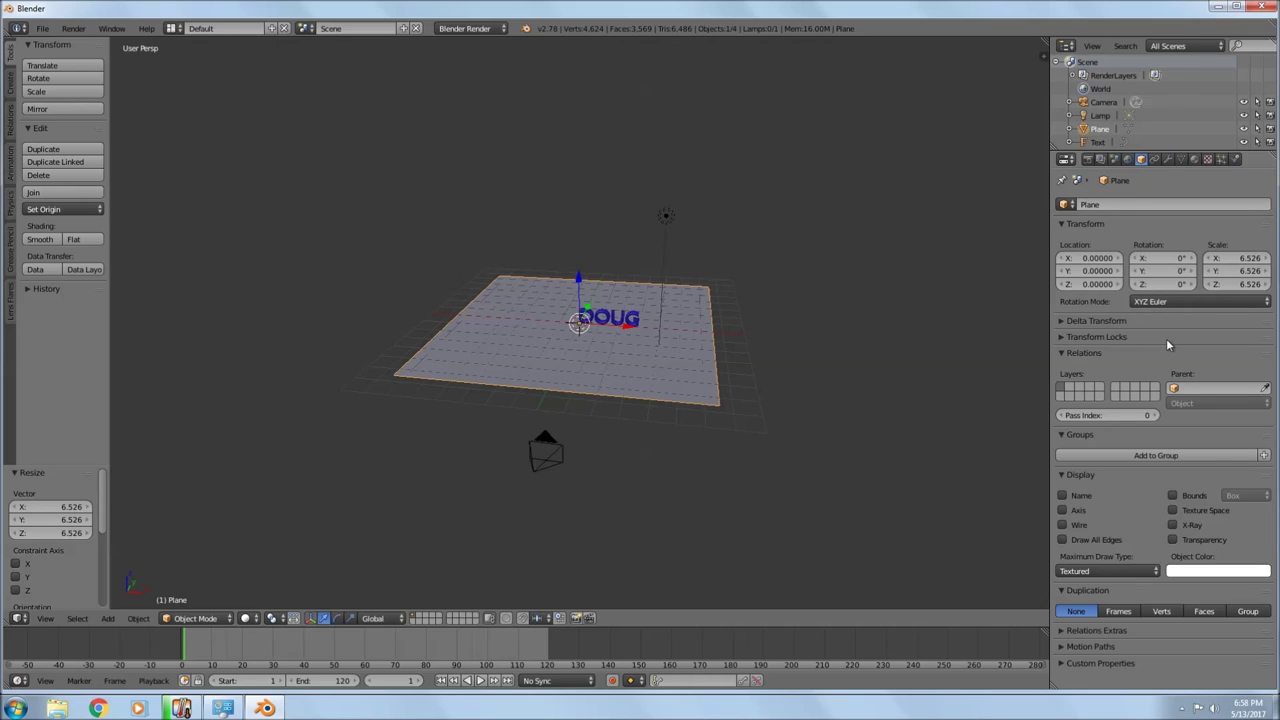
pyautogui.click(1168, 160)
pyautogui.click(1128, 205)
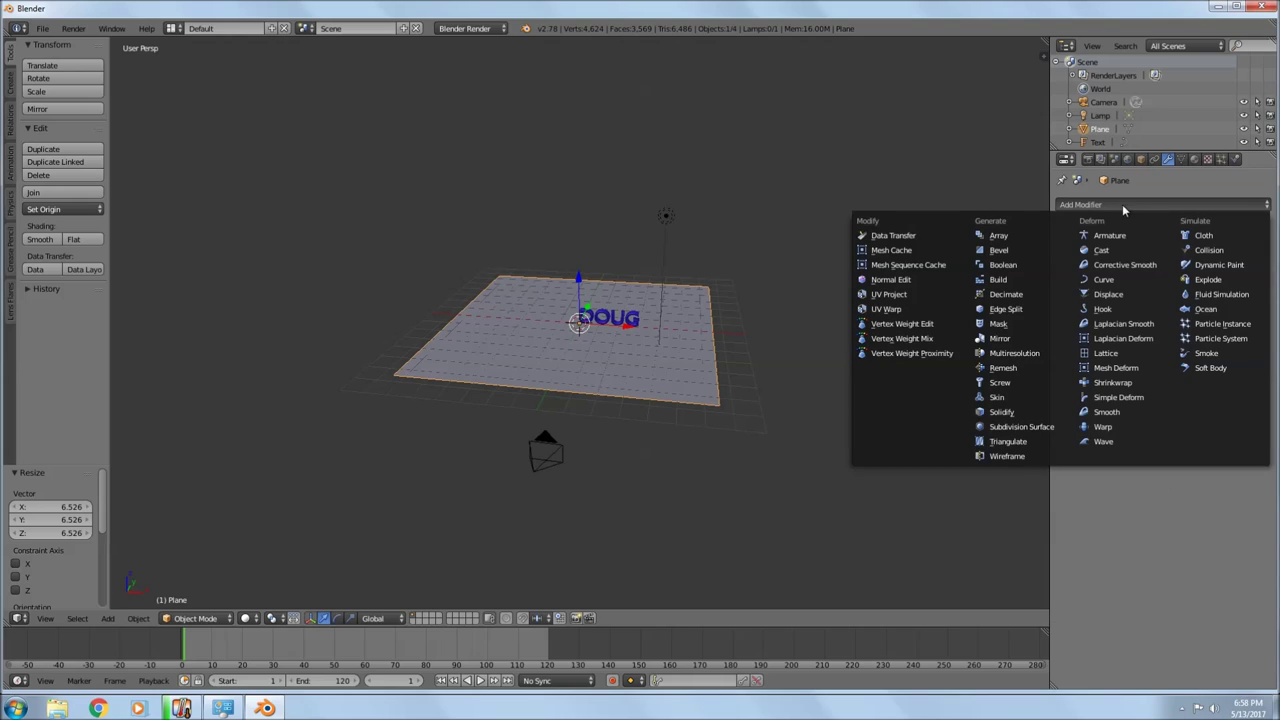
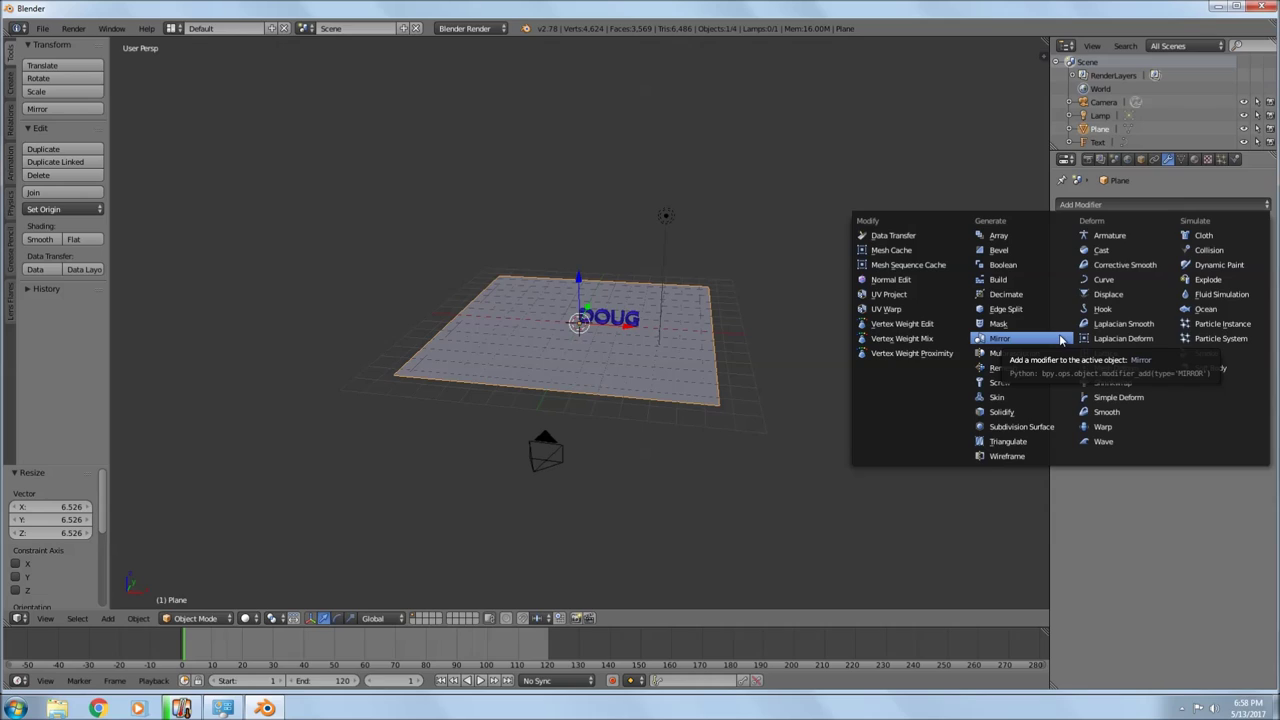
pyautogui.click(1062, 340)
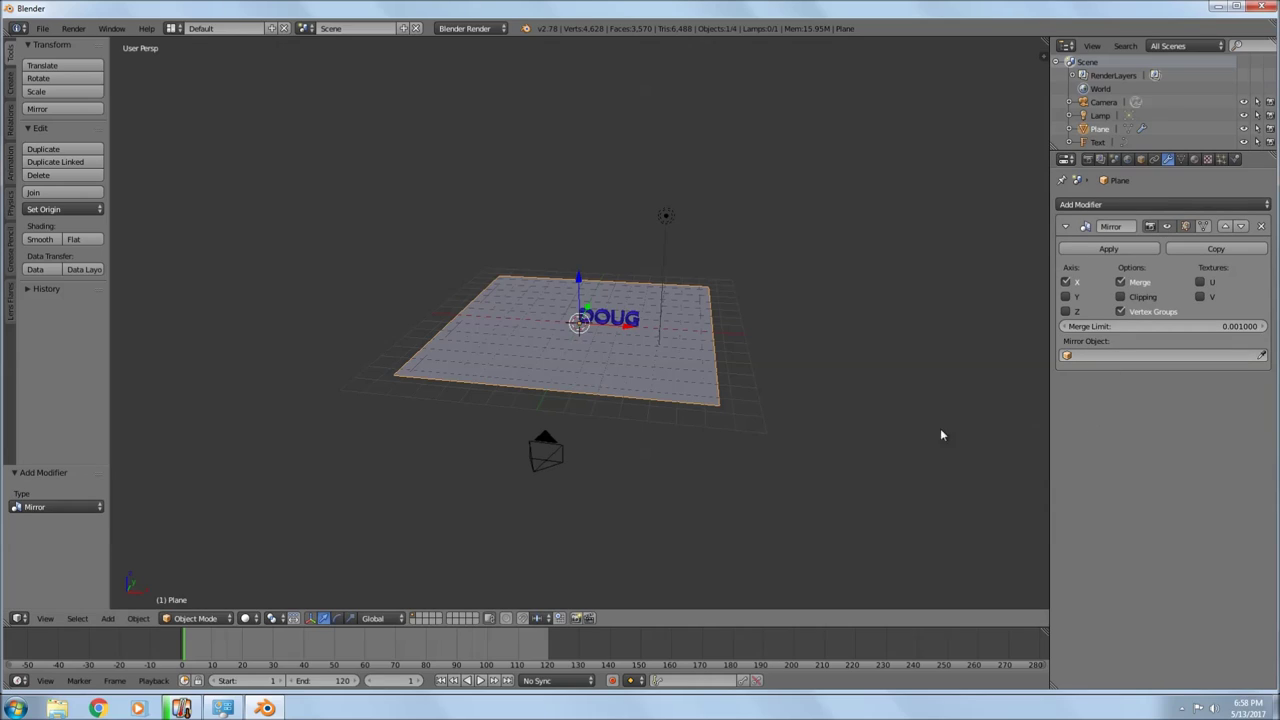
pyautogui.click(79, 508)
# Render the current frame, examine how the text and plane look, and return to the 3D view
pyautogui.press('F12')
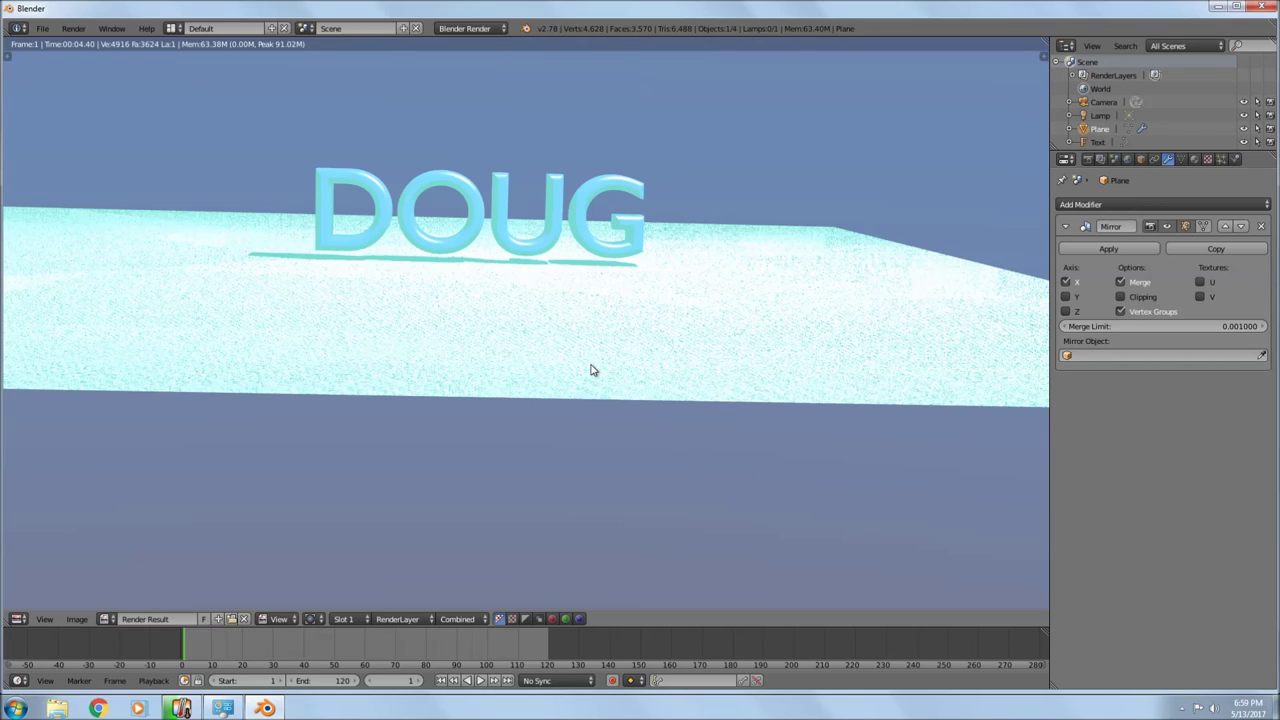
pyautogui.scroll(-2, 590, 370)
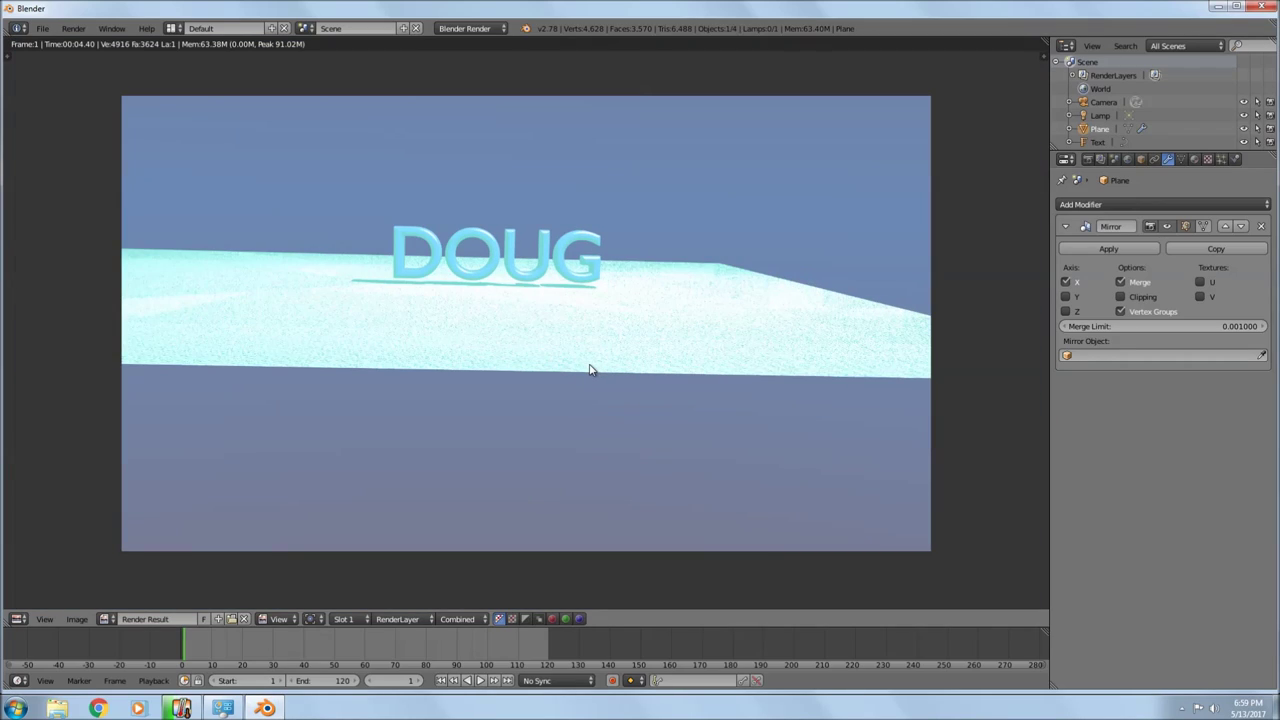
pyautogui.press('Escape')
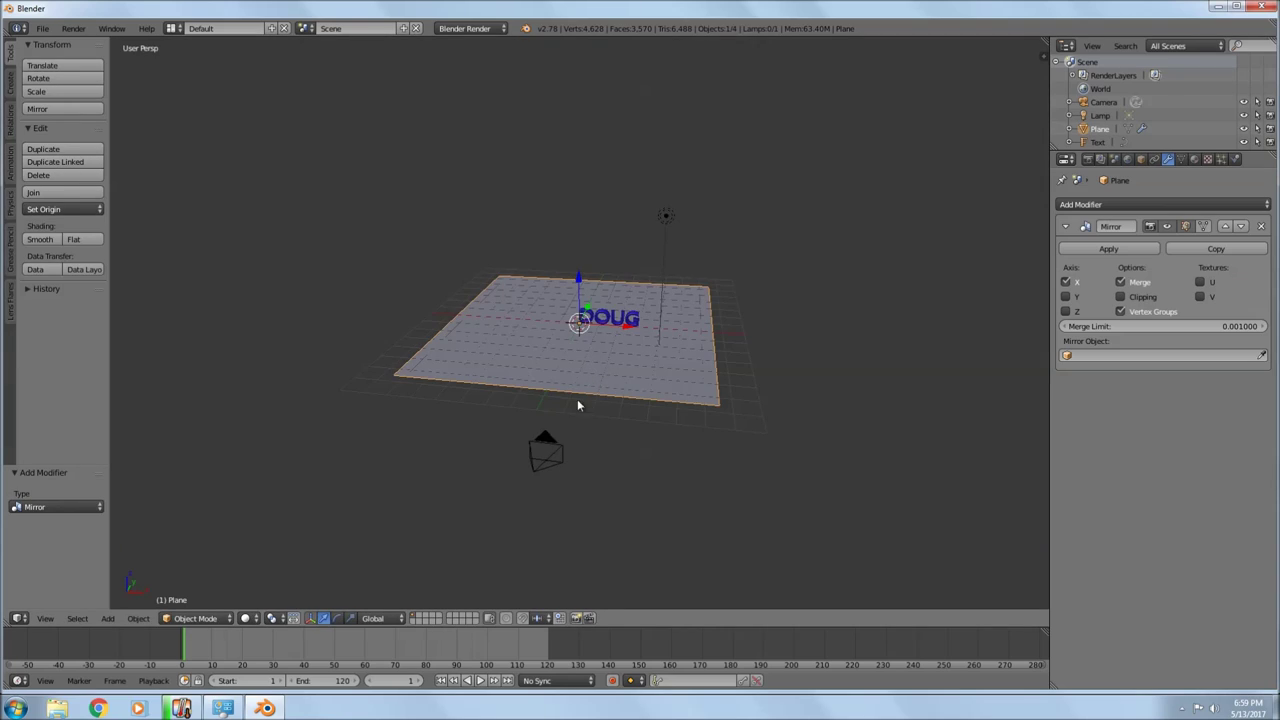
# Select the camera and raise it about 2.97 along the Z axis
pyautogui.rightClick(544, 455)
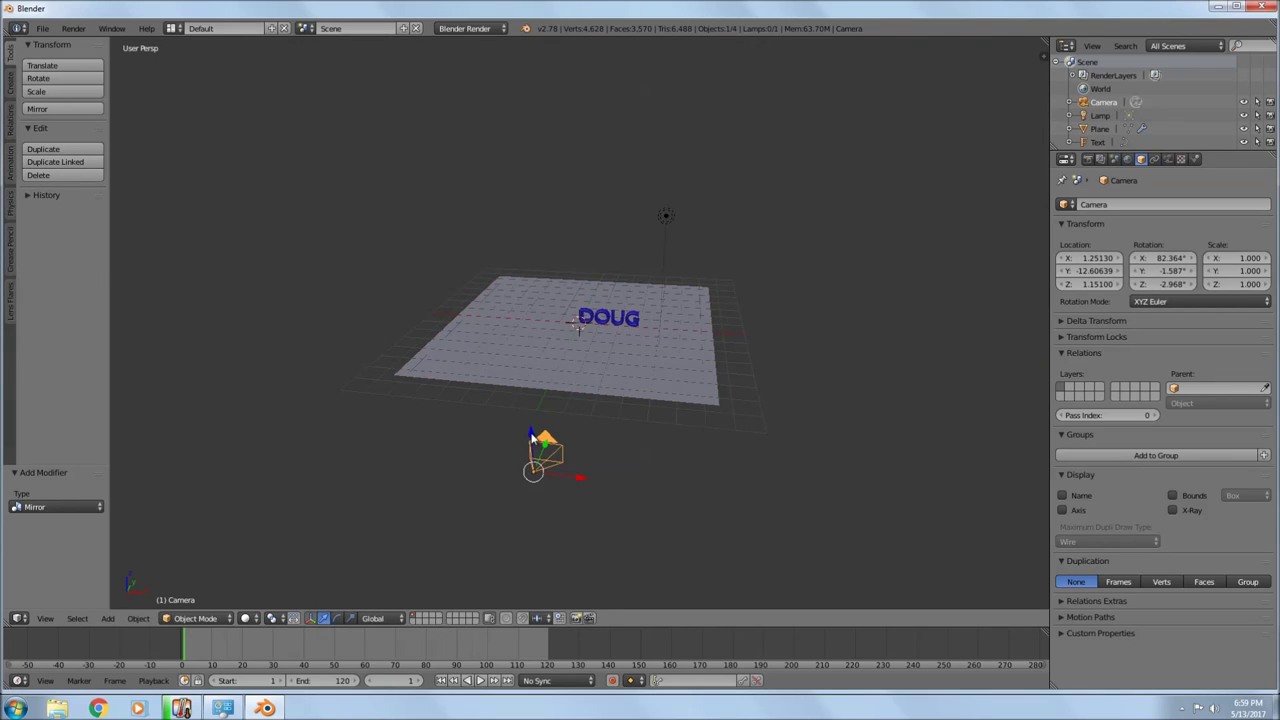
pyautogui.press('g')
pyautogui.press('z')
pyautogui.click(560, 358)
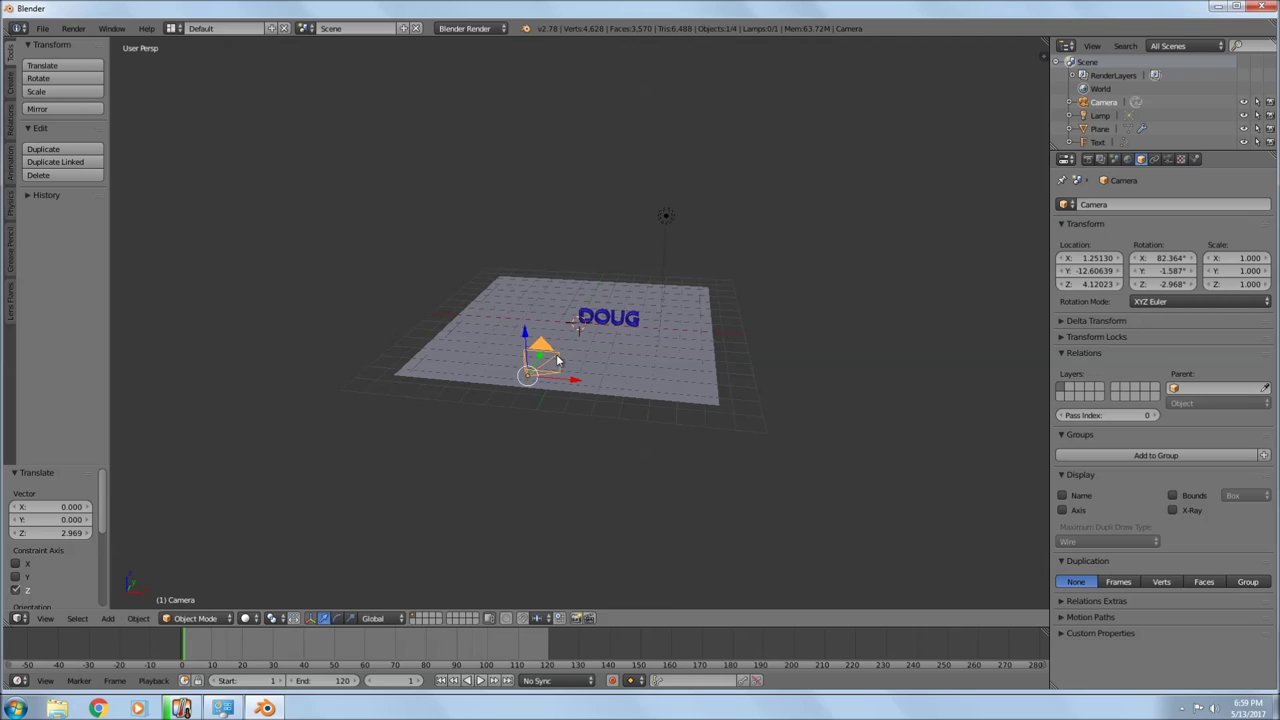
# Rotate the camera about -11.7° around the global X axis and check the text and plane through the camera
pyautogui.moveTo(560, 358); pyautogui.dragTo(658, 361, button='middle')
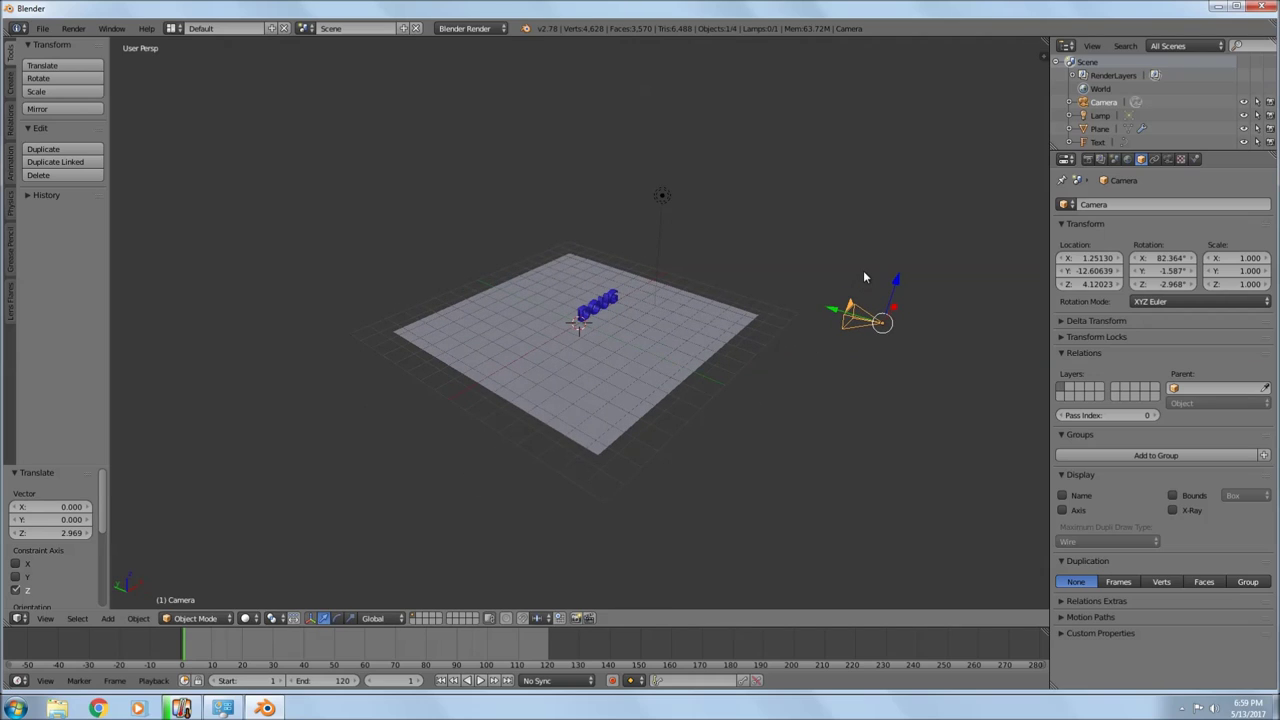
pyautogui.press('r')
pyautogui.press('x')
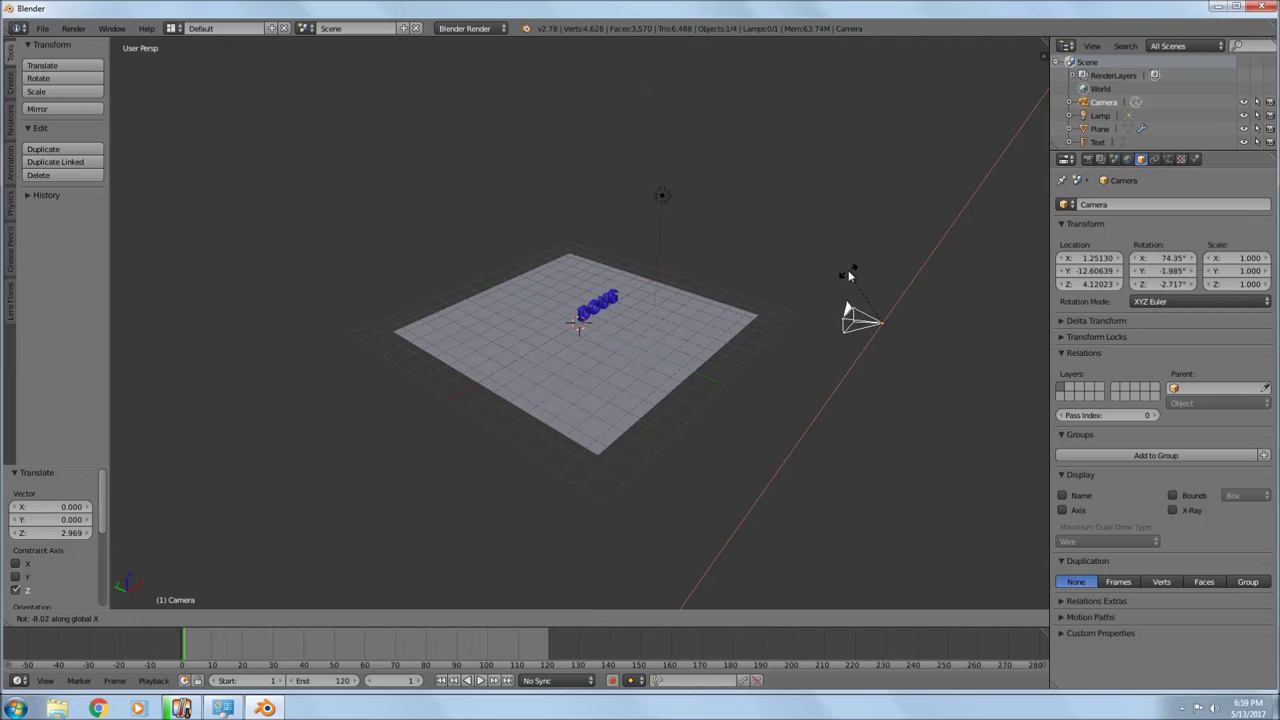
pyautogui.click(845, 277)
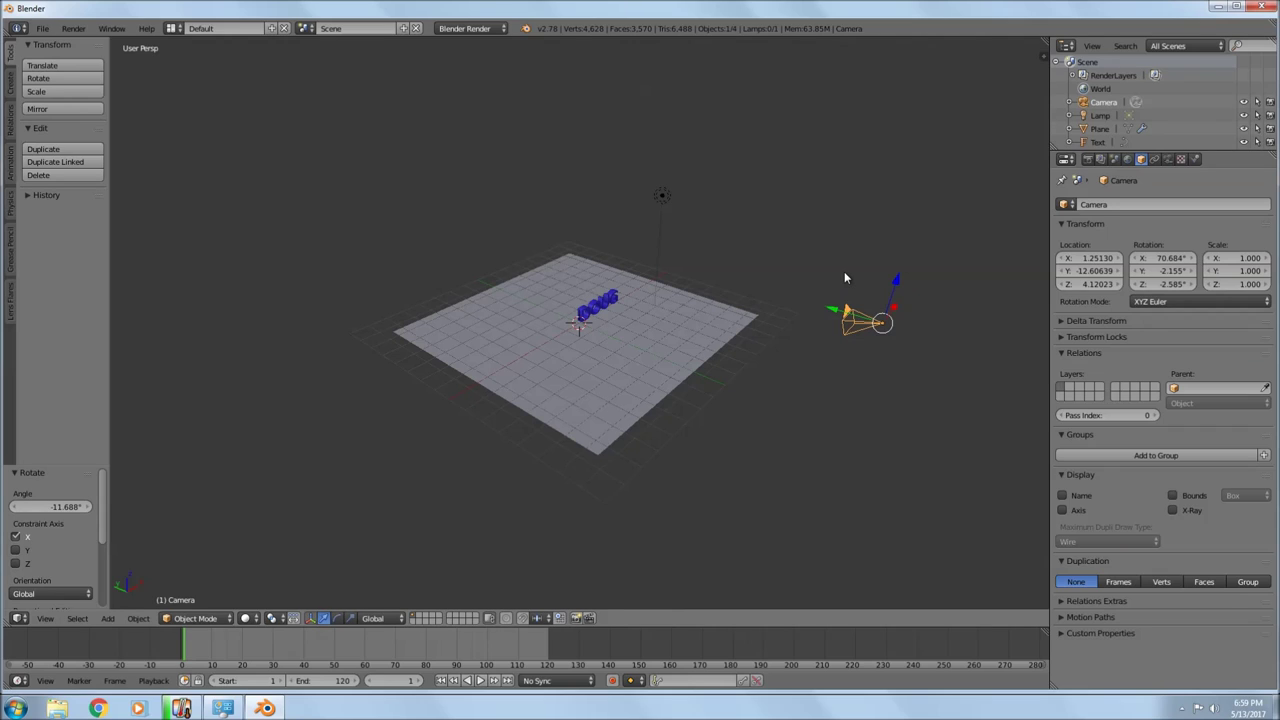
pyautogui.press('KP_0')
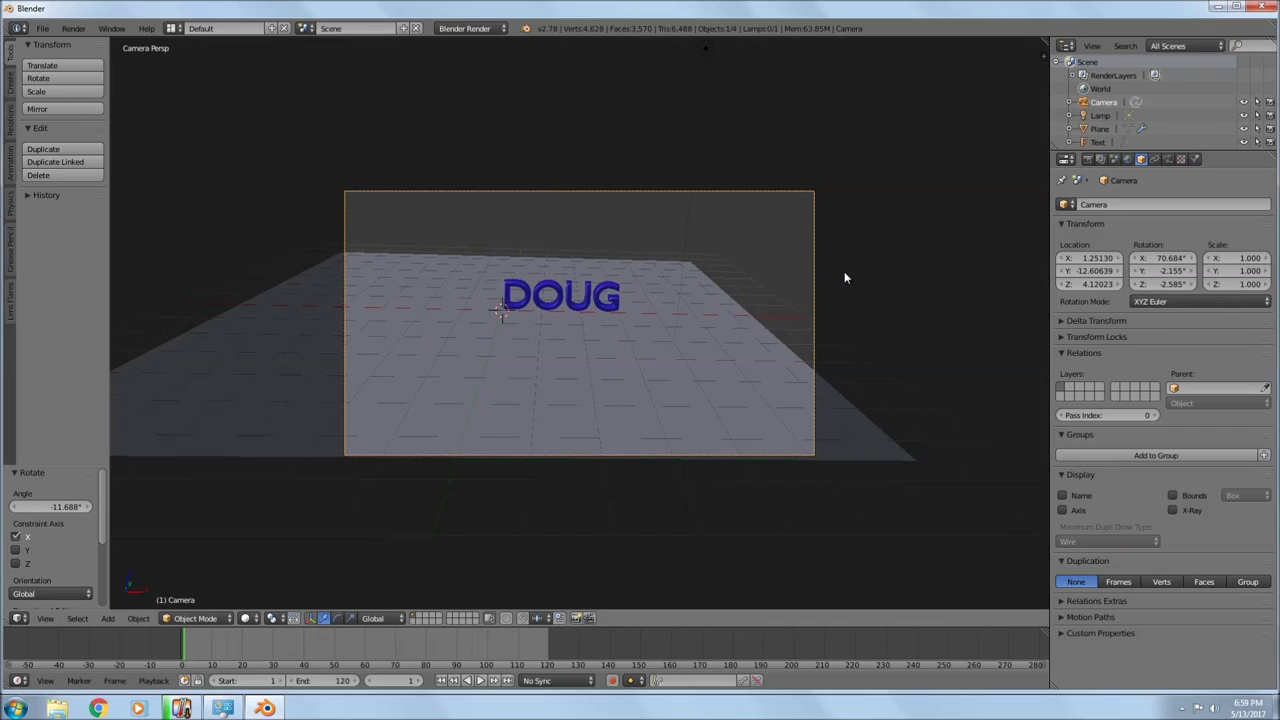
# Rotate the camera about 0.12° around the global Y axis and check the framing through the camera
pyautogui.press('KP_0')
pyautogui.moveTo(845, 330); pyautogui.dragTo(765, 326, button='middle')
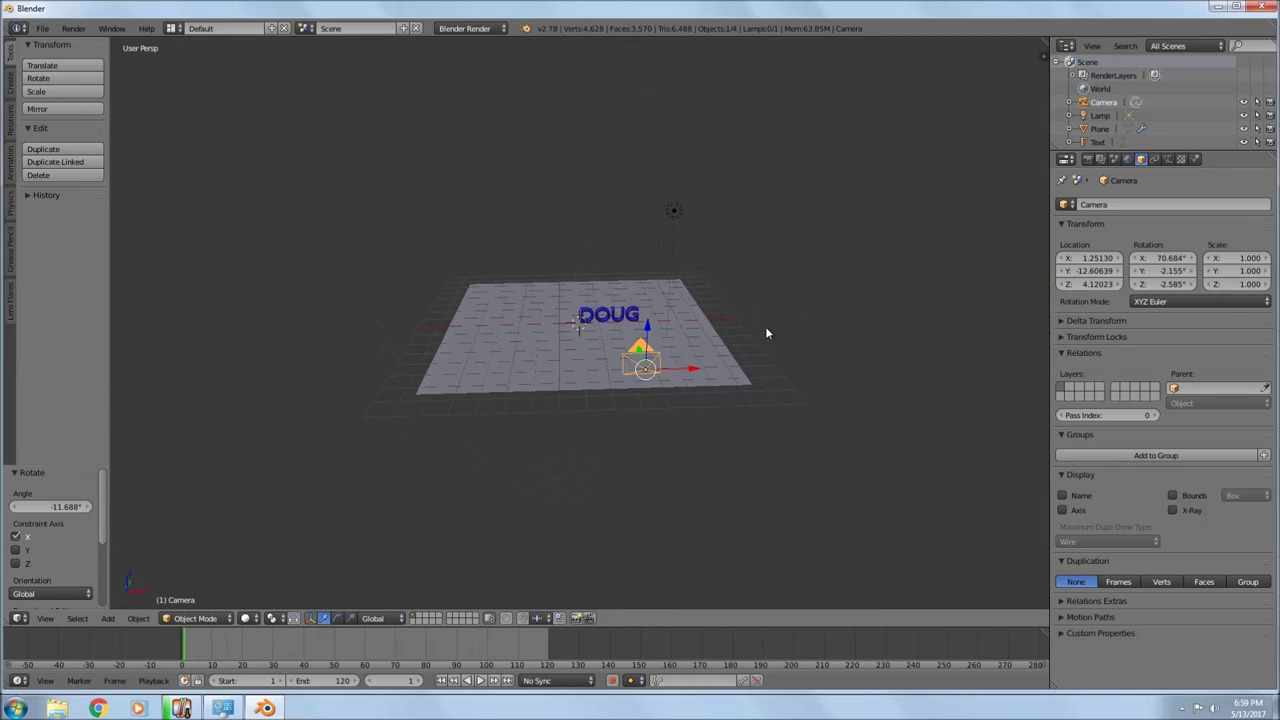
pyautogui.press('r')
pyautogui.press('y')
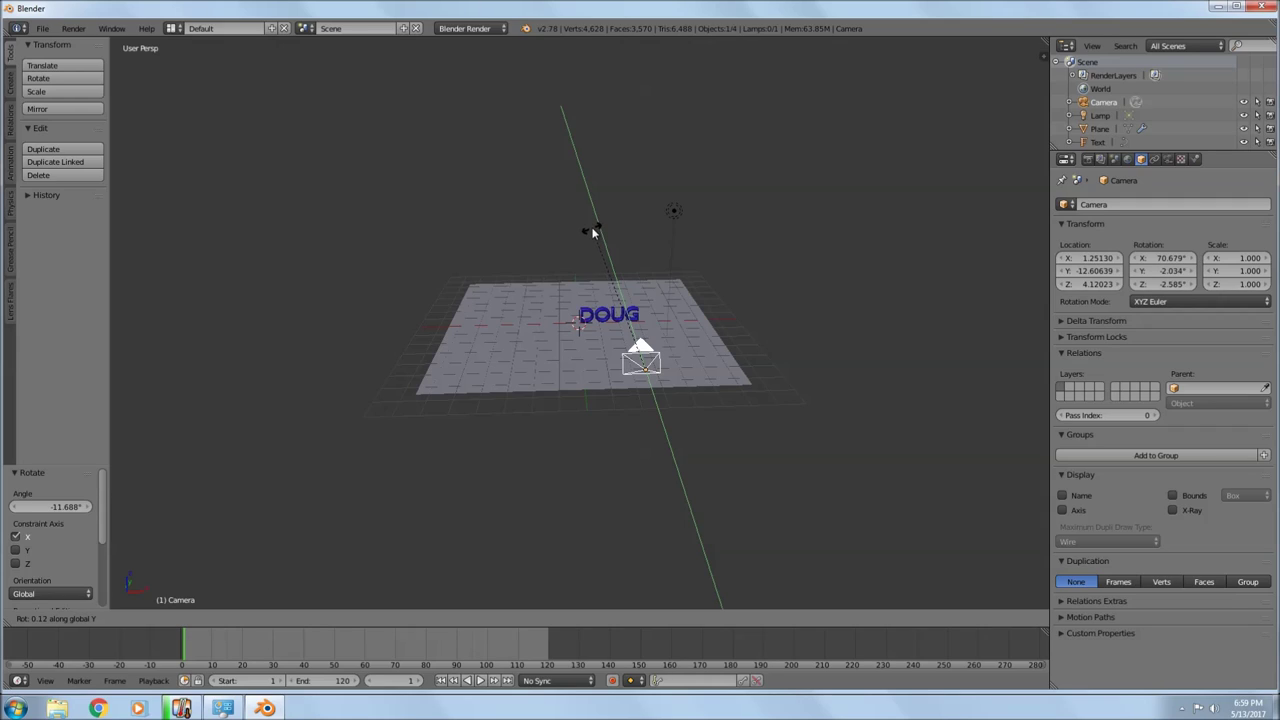
pyautogui.click(592, 232)
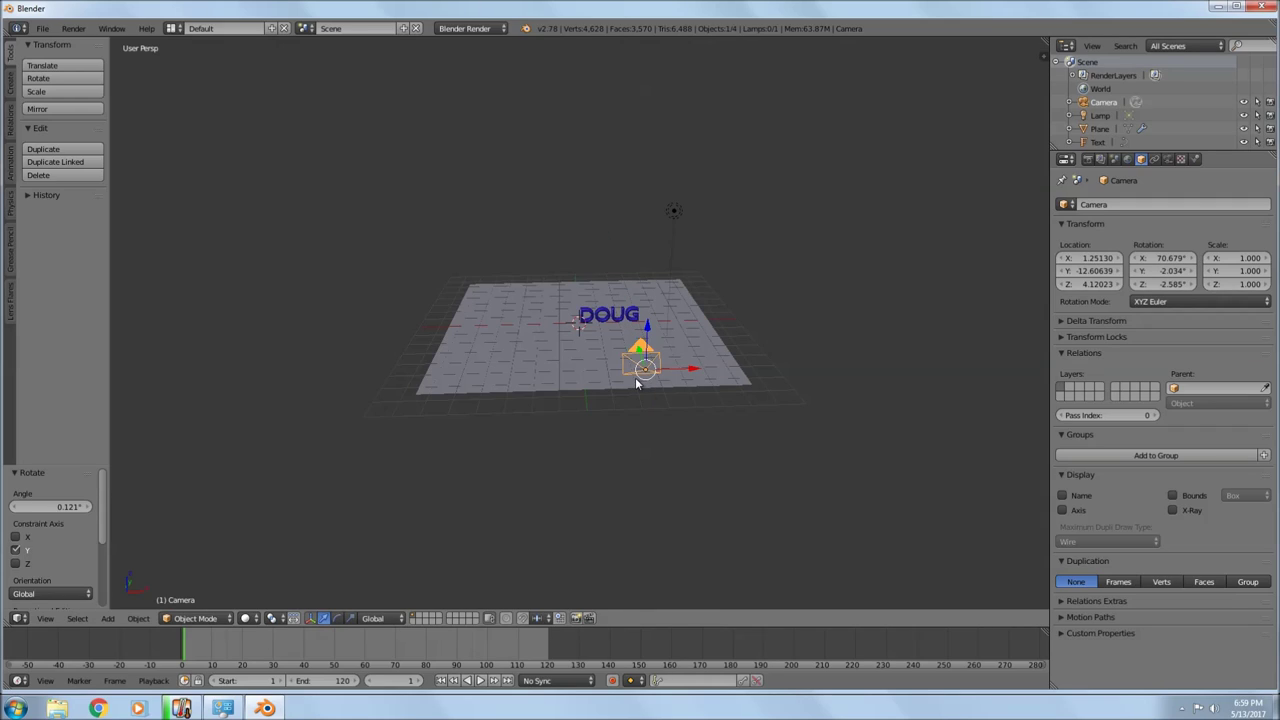
pyautogui.scroll(1, 636, 383)
pyautogui.press('KP_0')
pyautogui.press('KP_0')
# Set the lamp's energy to 2, render the current frame to examine the lighting, and return to the 3D view
pyautogui.moveTo(634, 400); pyautogui.dragTo(644, 372, button='middle')
pyautogui.rightClick(679, 220)
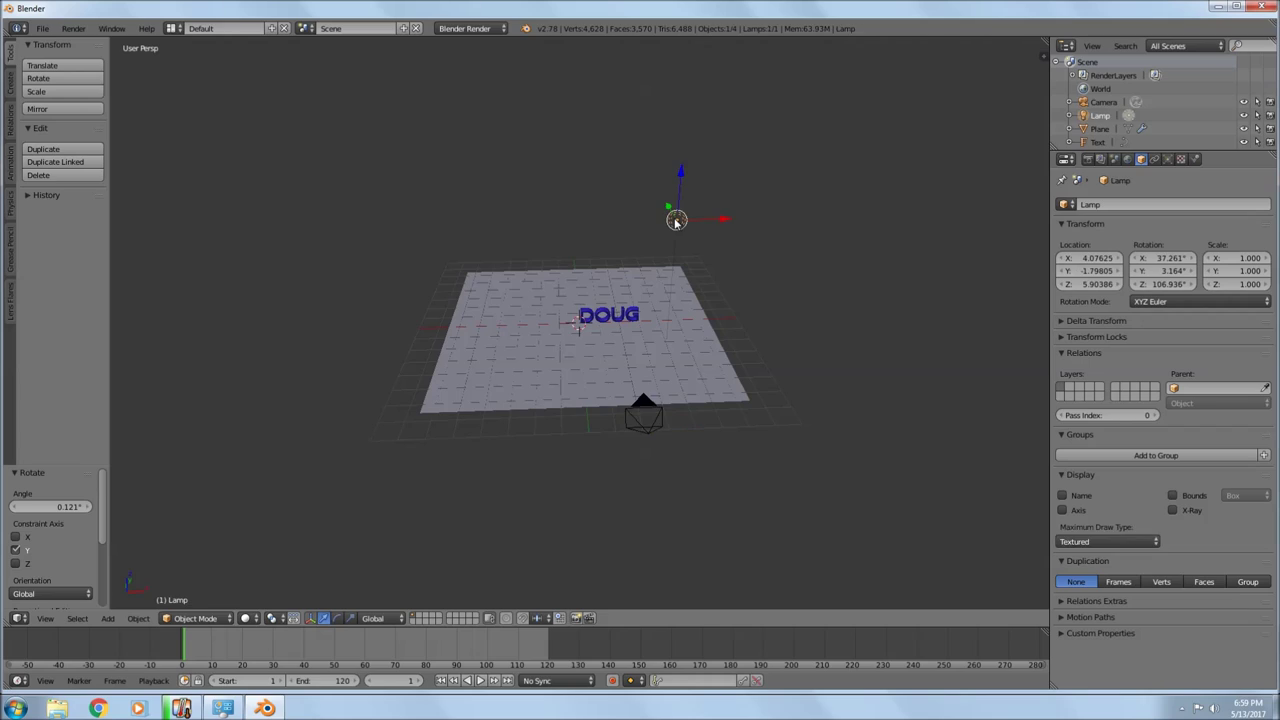
pyautogui.click(1167, 160)
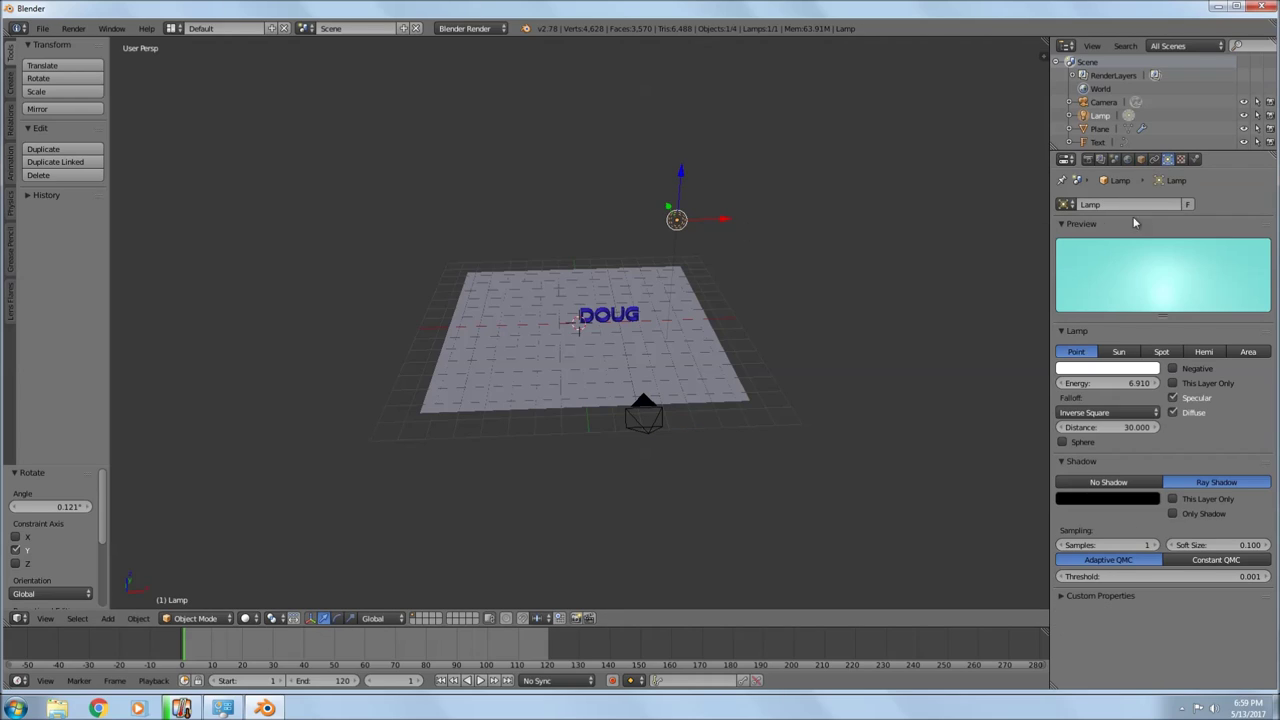
pyautogui.click(1121, 384)
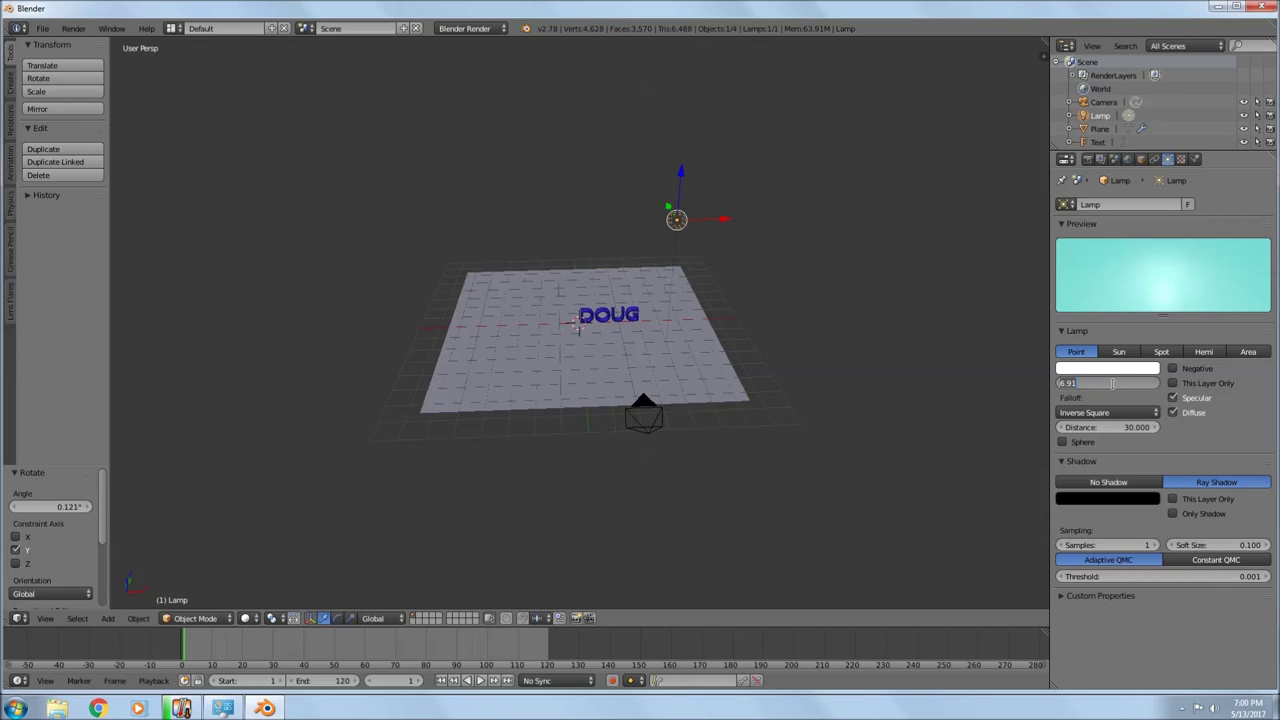
pyautogui.write('2')
pyautogui.press('Return')
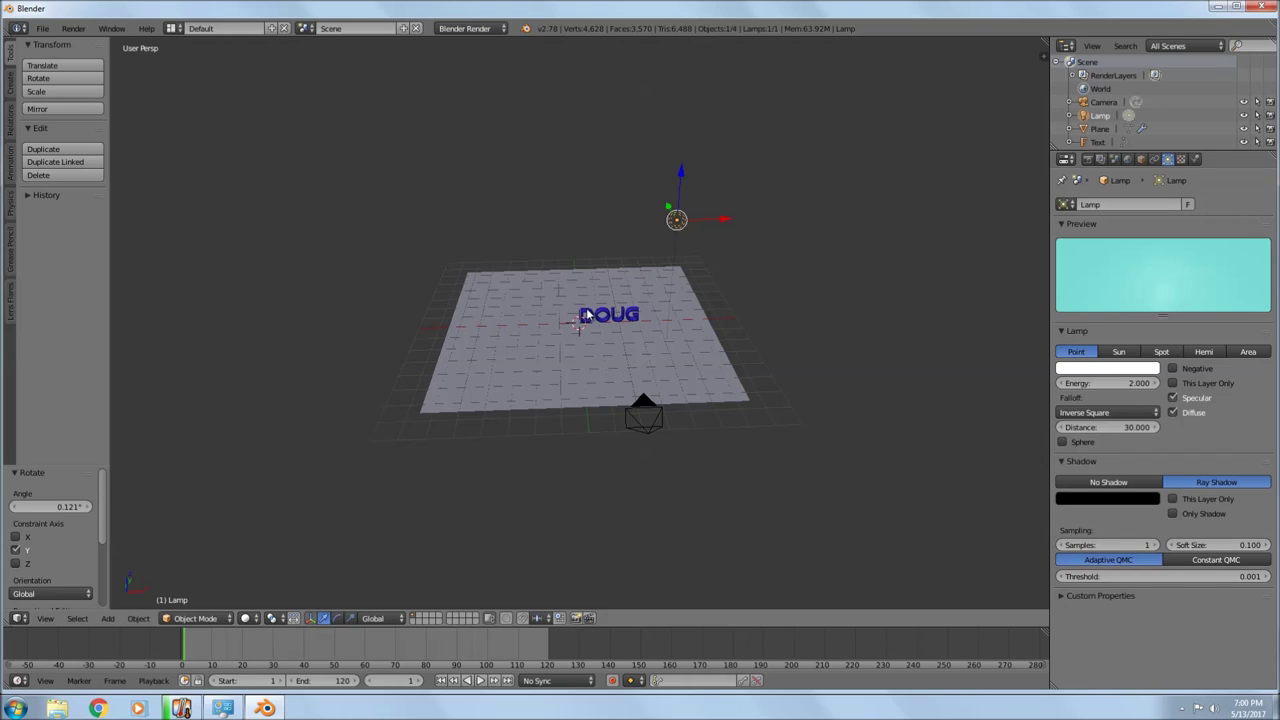
pyautogui.press('F12')
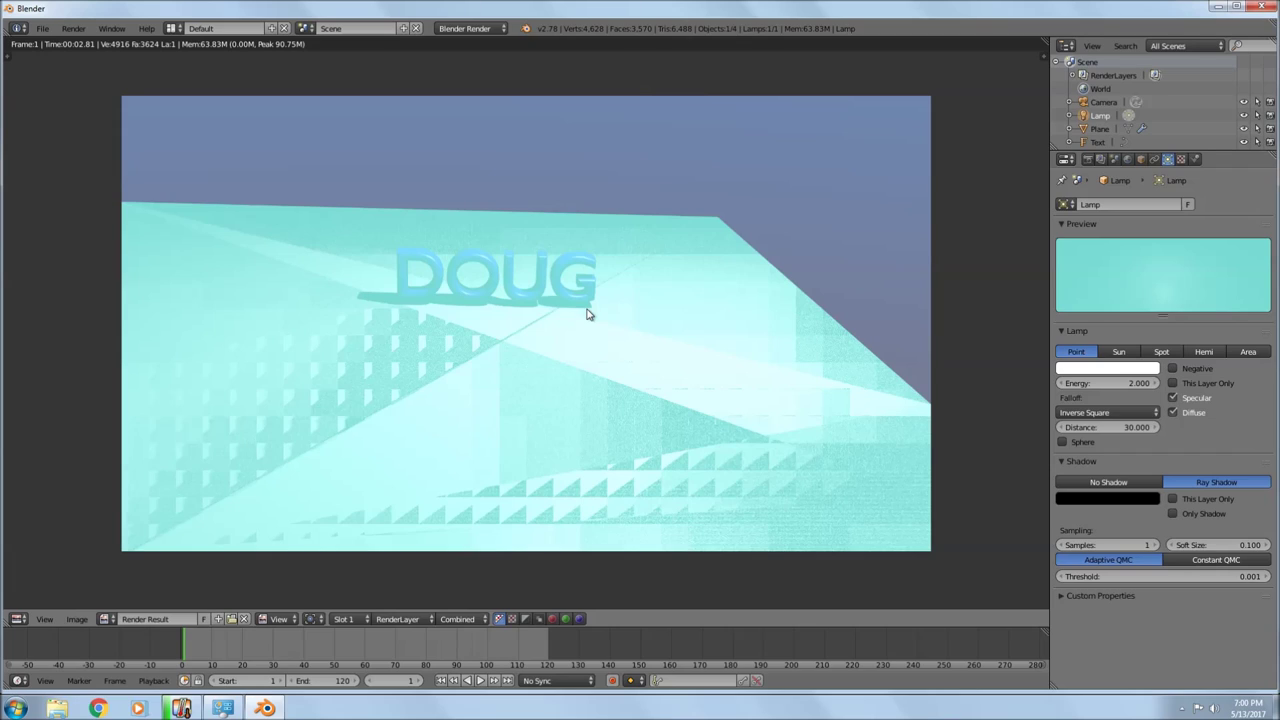
pyautogui.press('Escape')
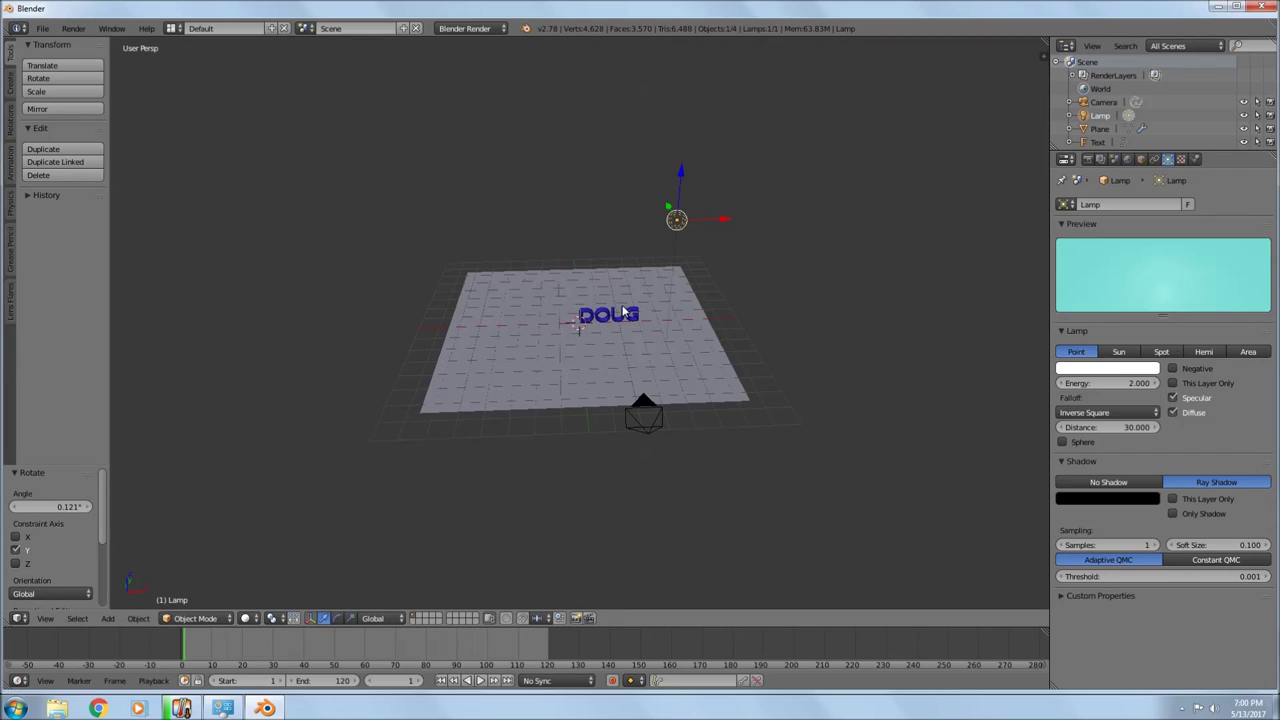
# Reduce the lamp's energy to 1, render the frame again to compare the brightness, and return to the 3D view
pyautogui.click(1103, 384)
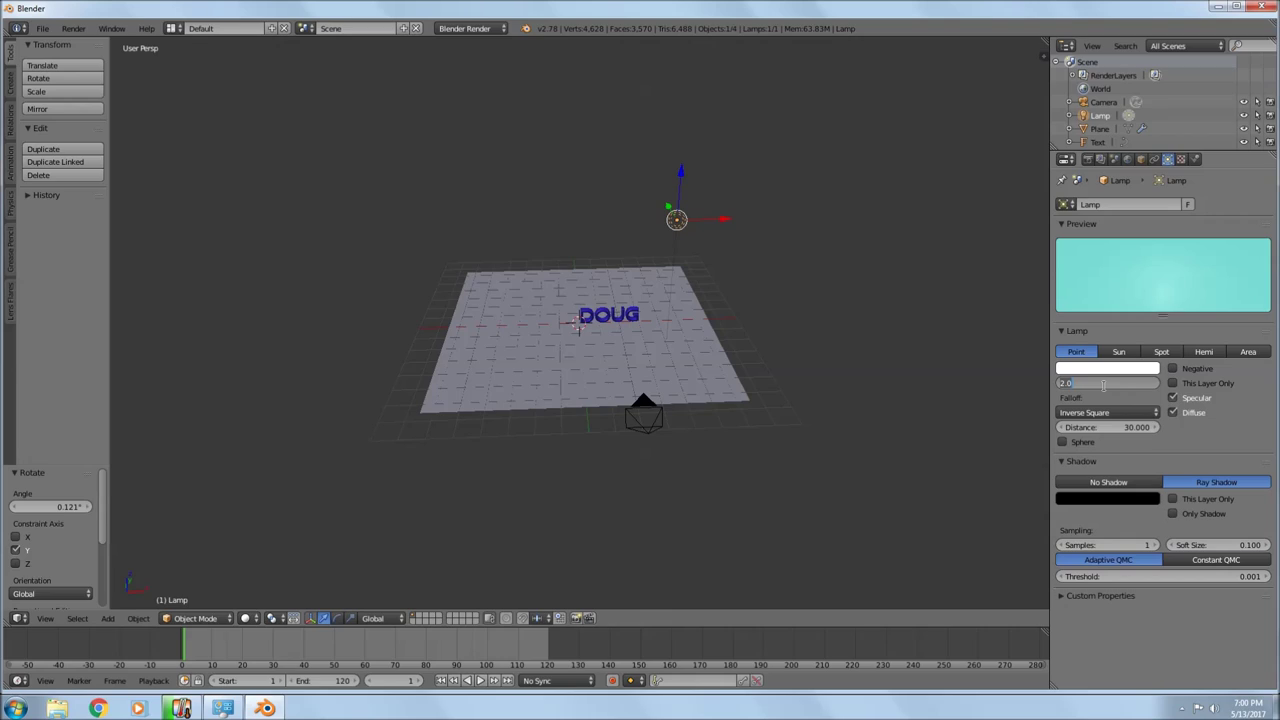
pyautogui.write('1')
pyautogui.press('Return')
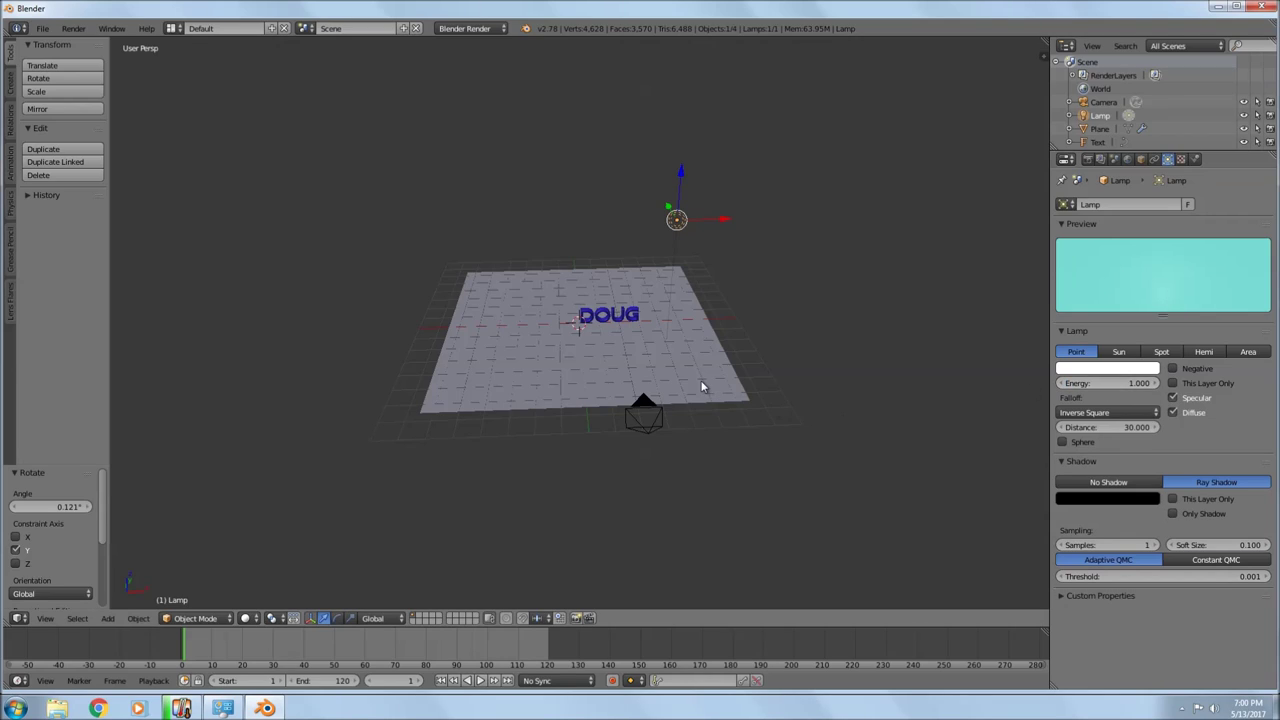
pyautogui.press('F12')
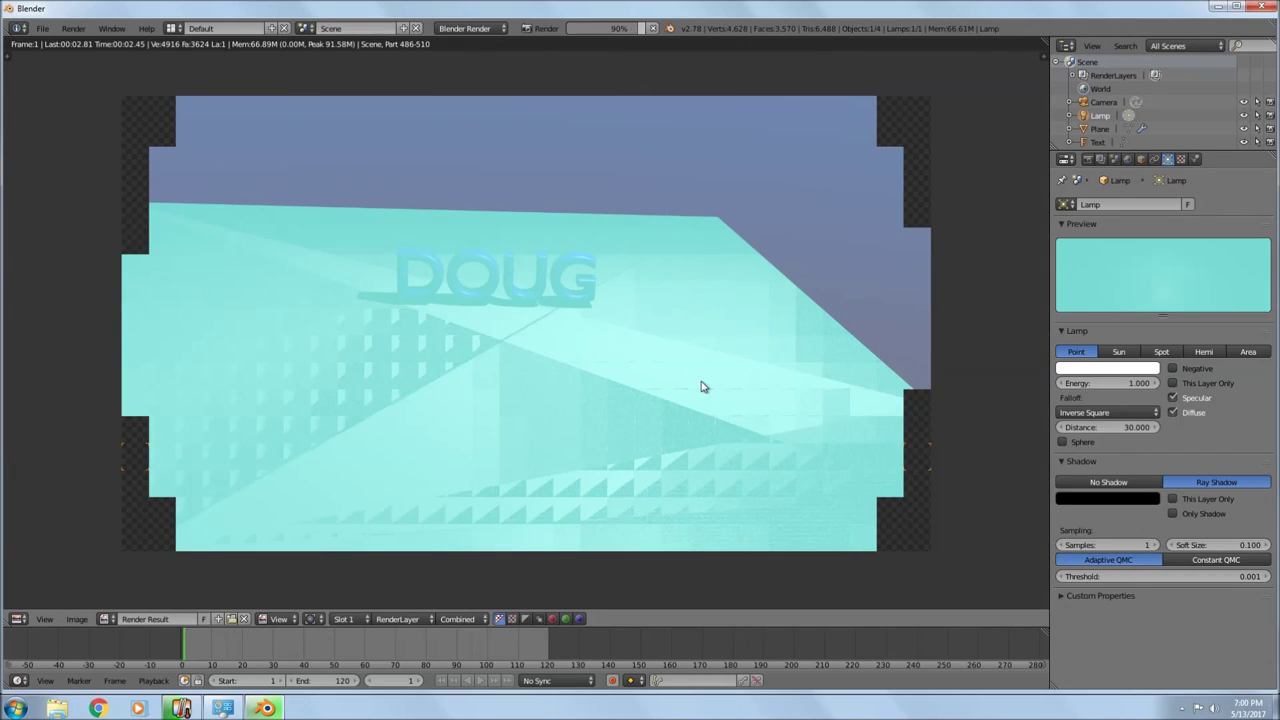
pyautogui.press('Escape')
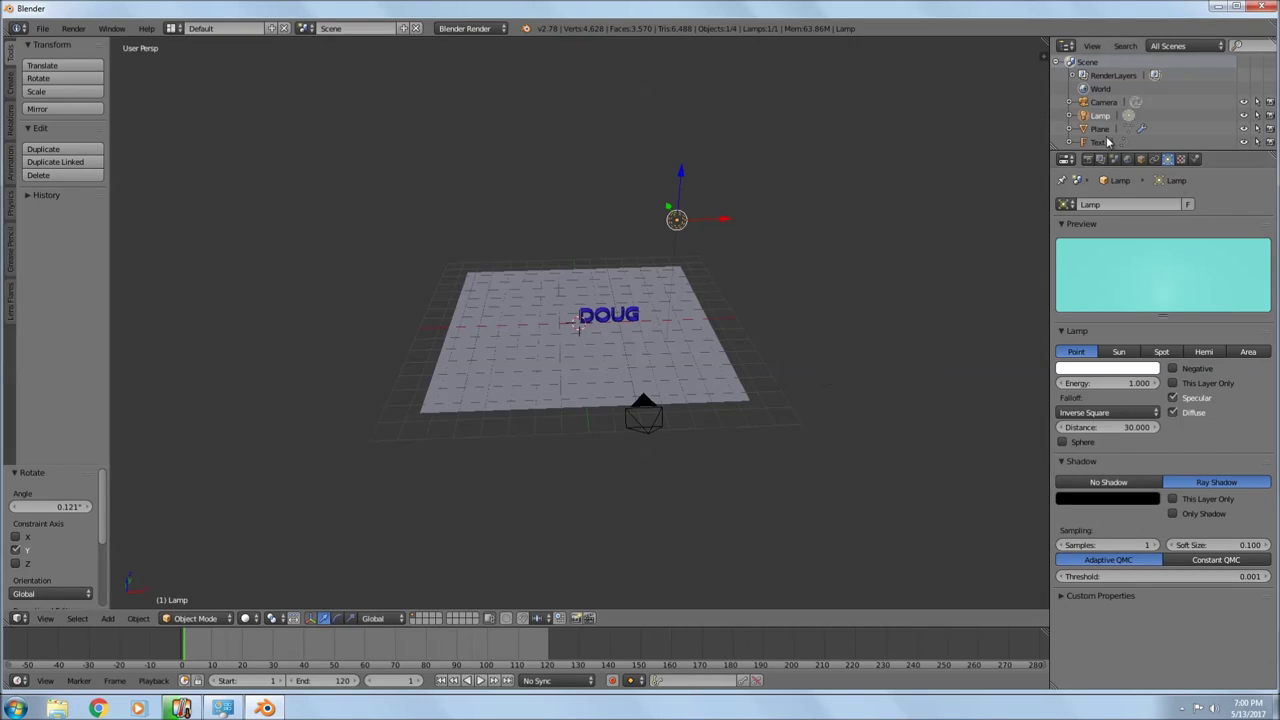
# Darken the world's ambient color to about RGB 0.069, 0.246, 0.226 and check it in a test render
pyautogui.click(1128, 160)
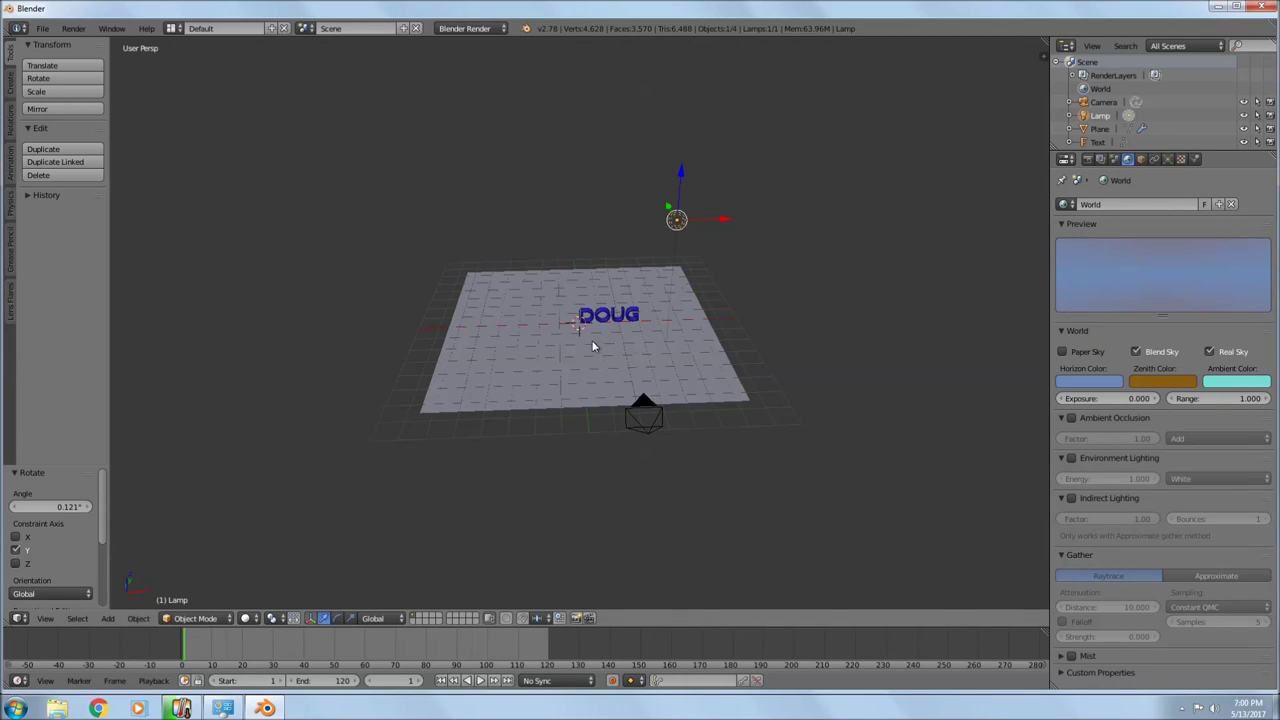
pyautogui.click(1238, 383)
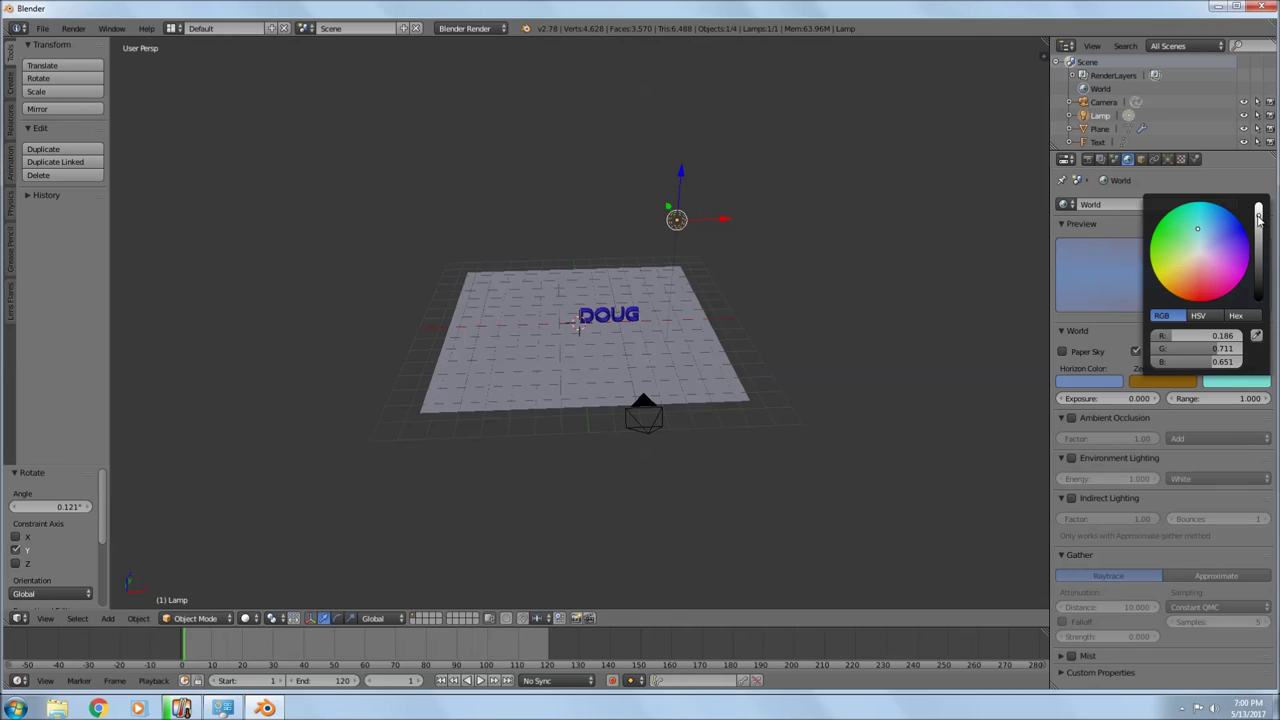
pyautogui.moveTo(1259, 218); pyautogui.dragTo(1259, 247)
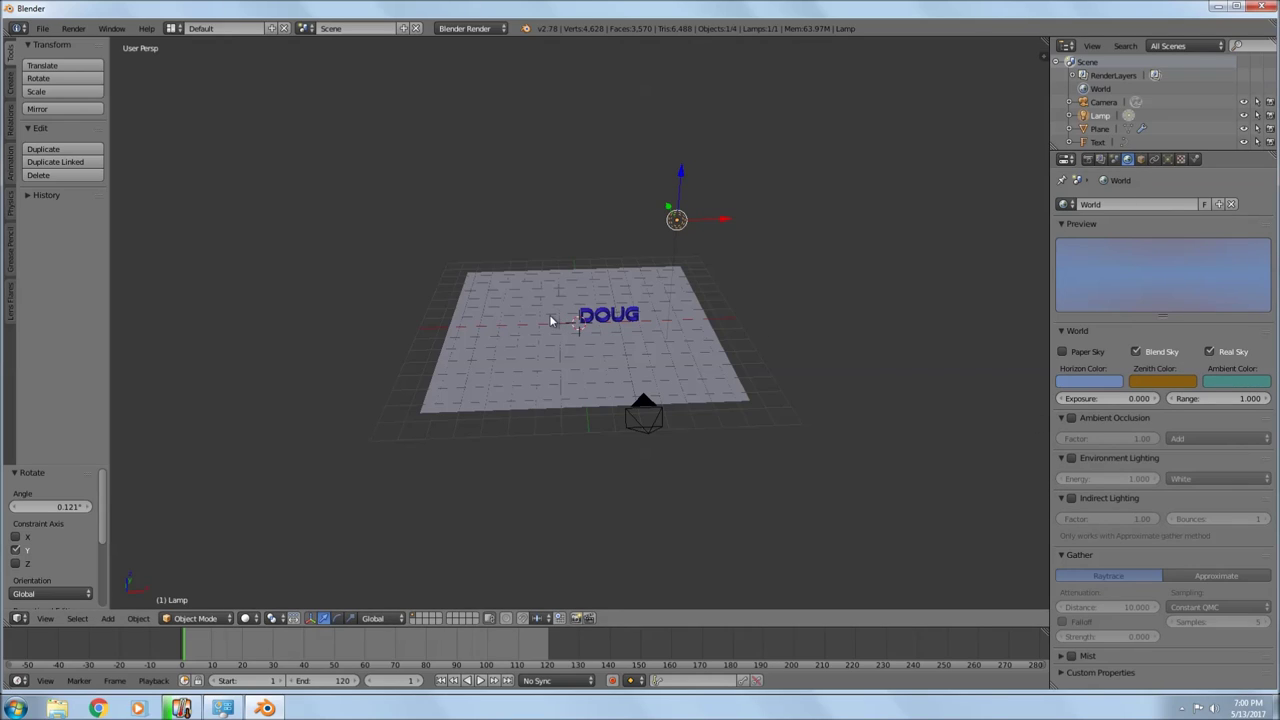
pyautogui.press('F12')
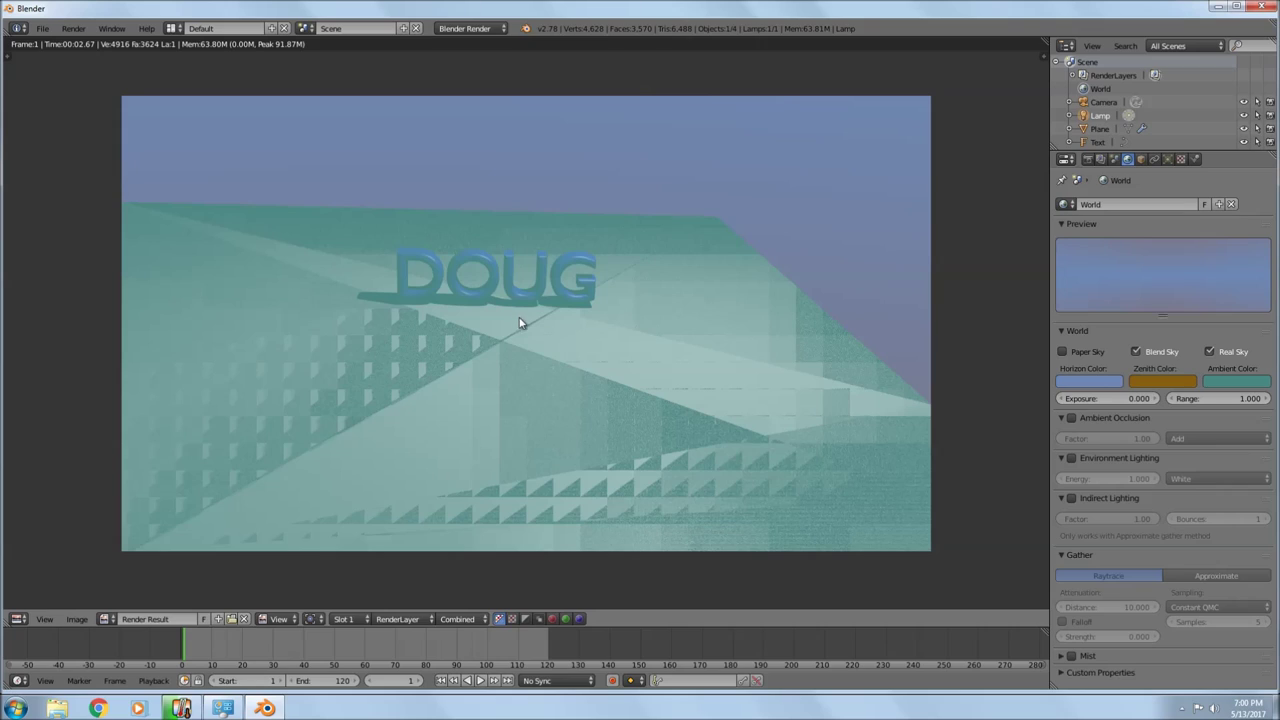
pyautogui.press('Escape')
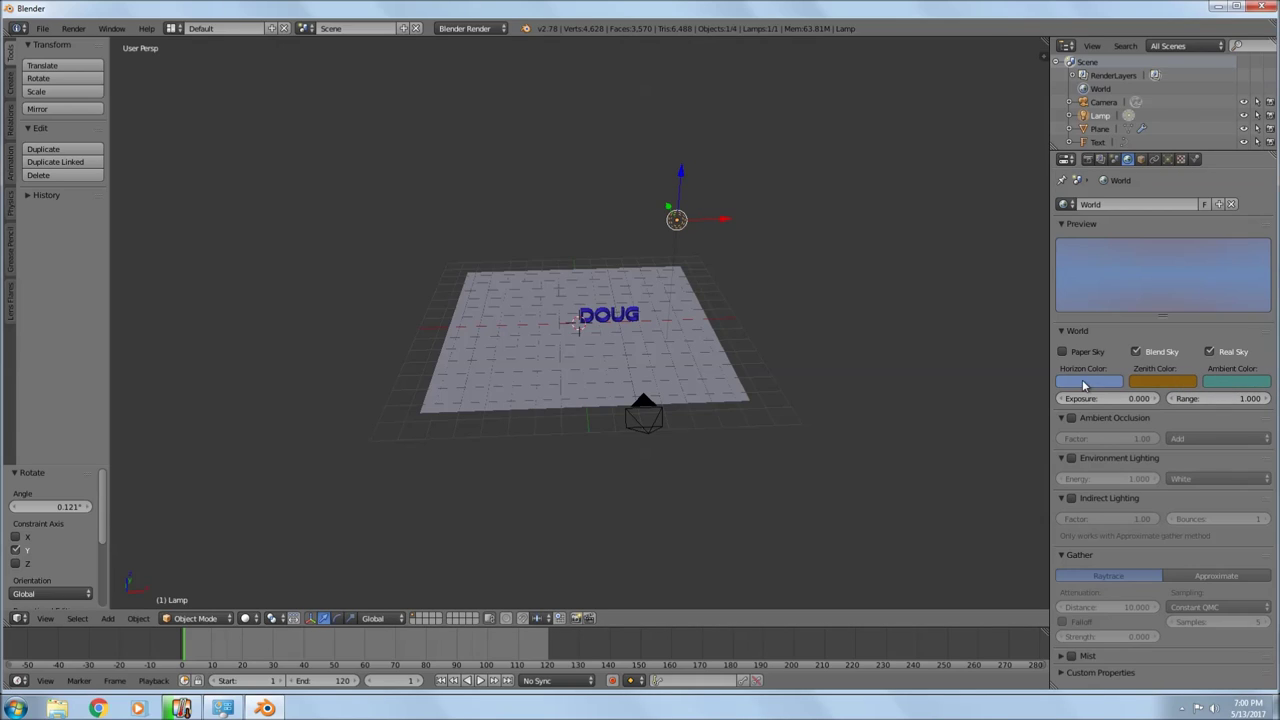
# Darken the world's ambient color slightly further and darken the horizon color to about RGB 0.081, 0.135, 0.246
pyautogui.click(1236, 384)
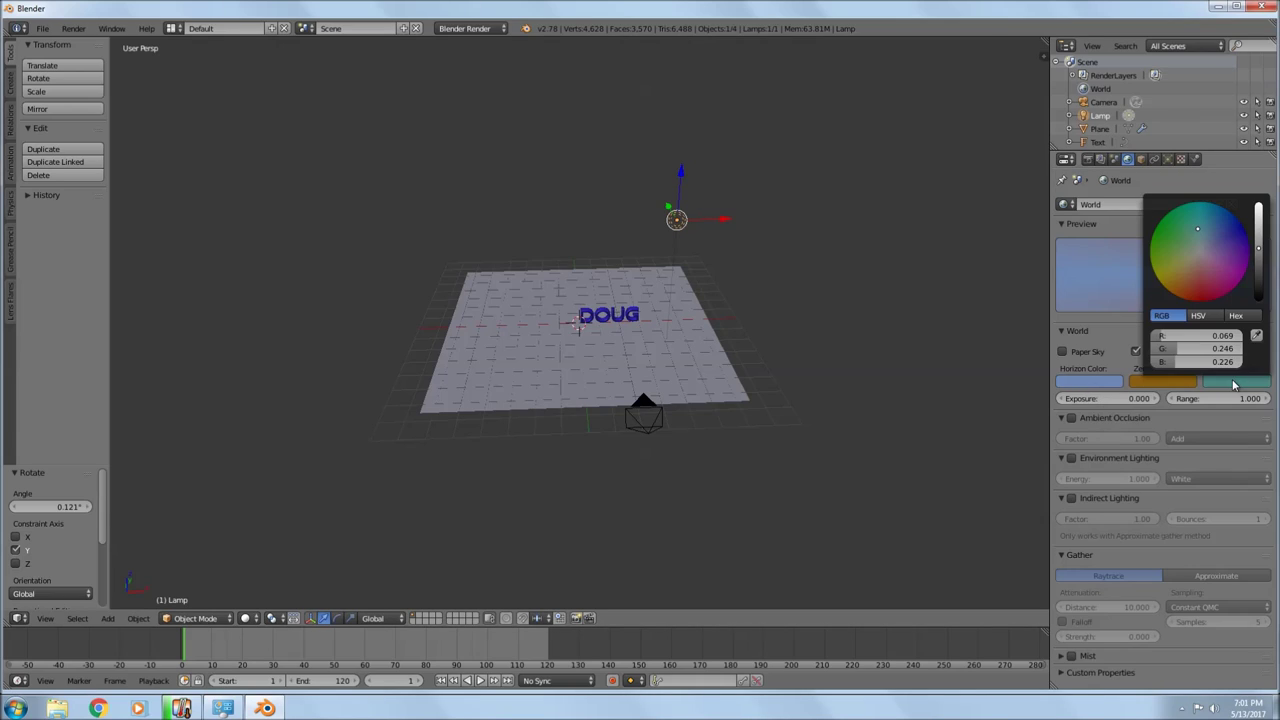
pyautogui.moveTo(1259, 250); pyautogui.dragTo(1259, 261)
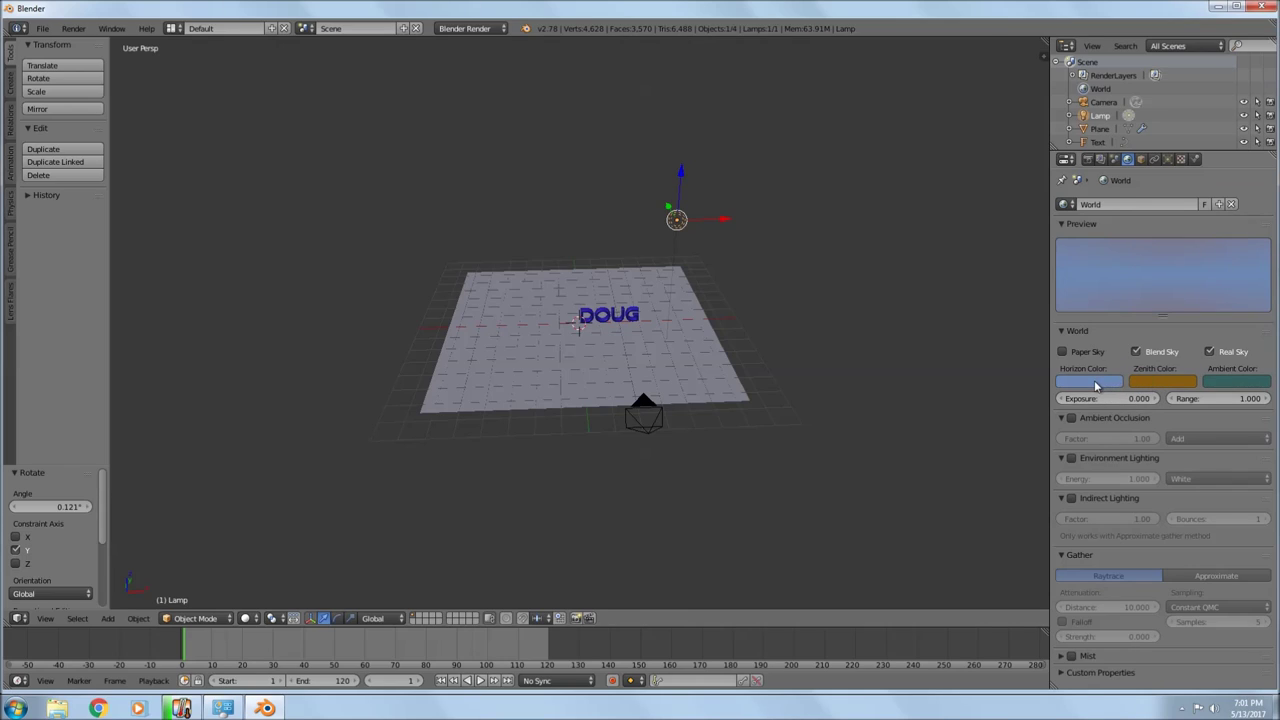
pyautogui.click(1095, 386)
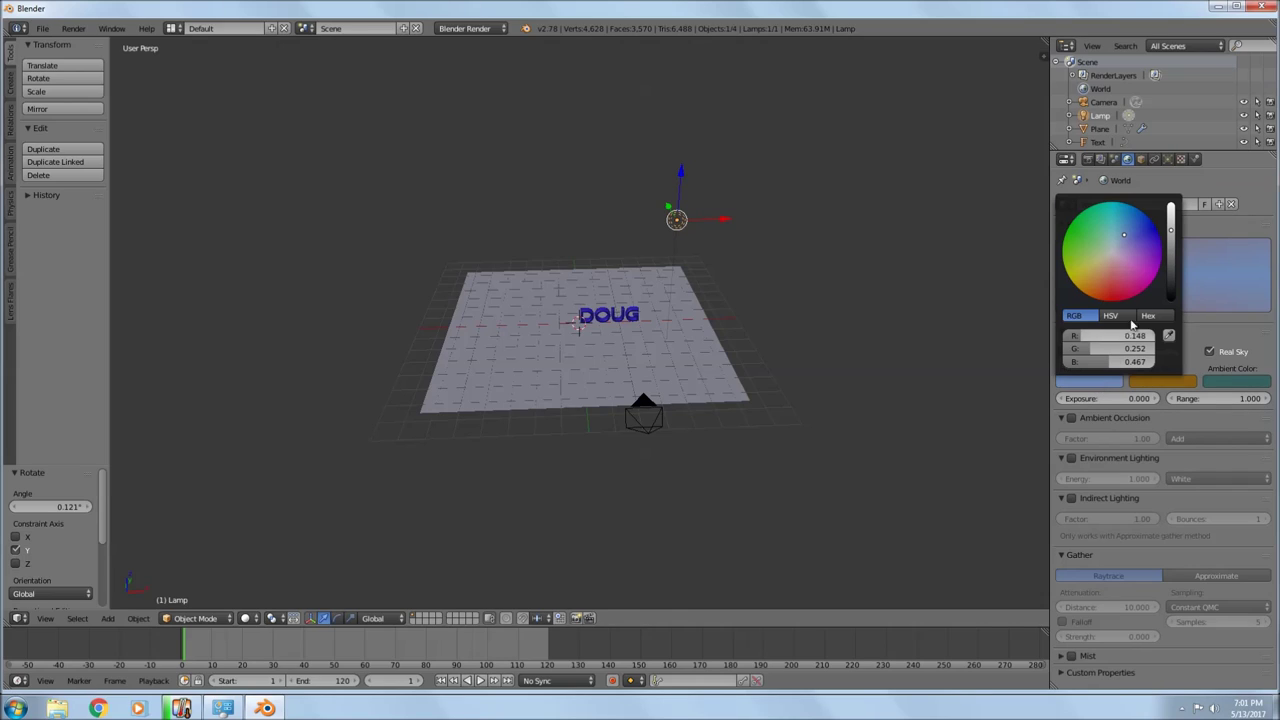
pyautogui.moveTo(1172, 232); pyautogui.dragTo(1172, 251)
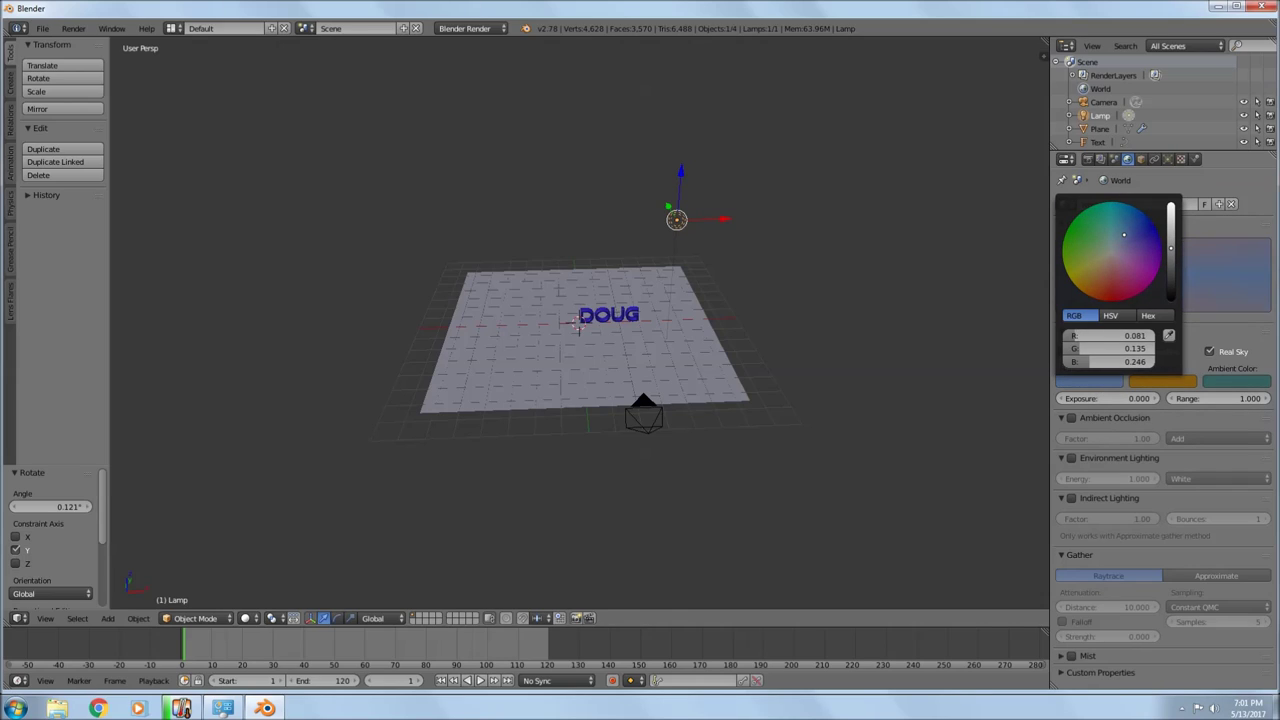
pyautogui.click(1168, 386)
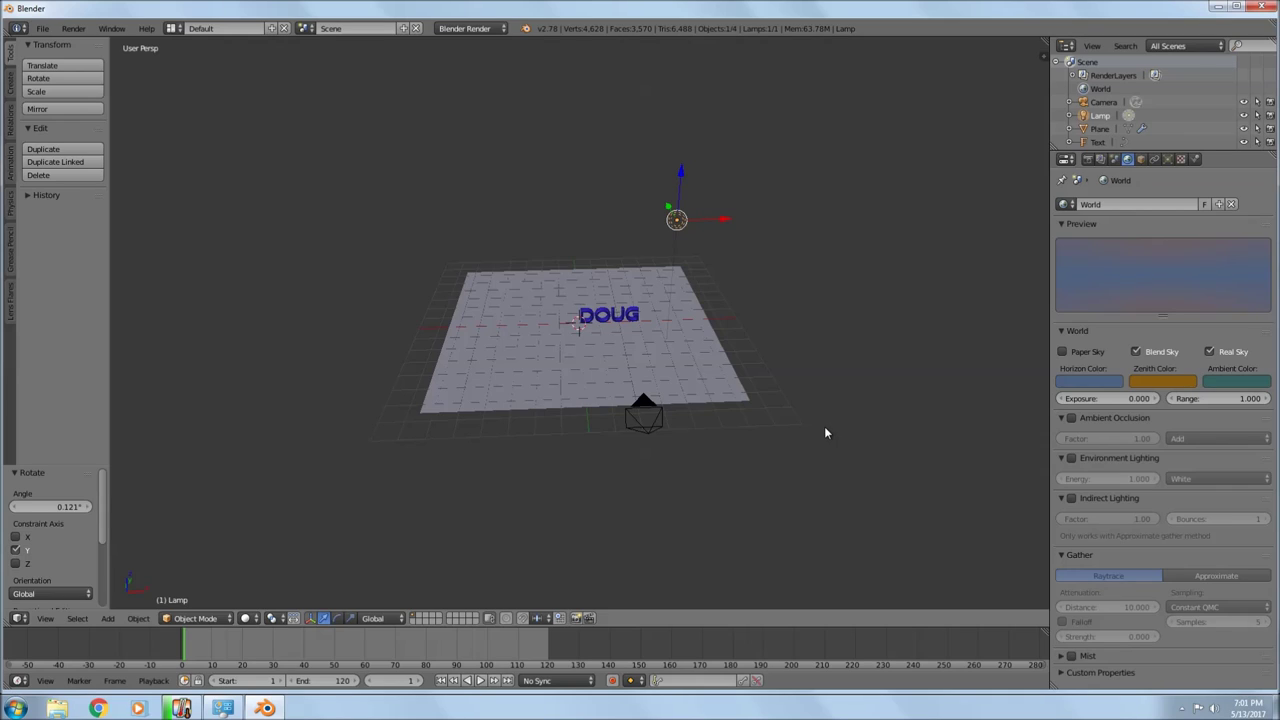
# Select the camera and insert a LocRot keyframe for it at frame 1
pyautogui.click(1088, 159)
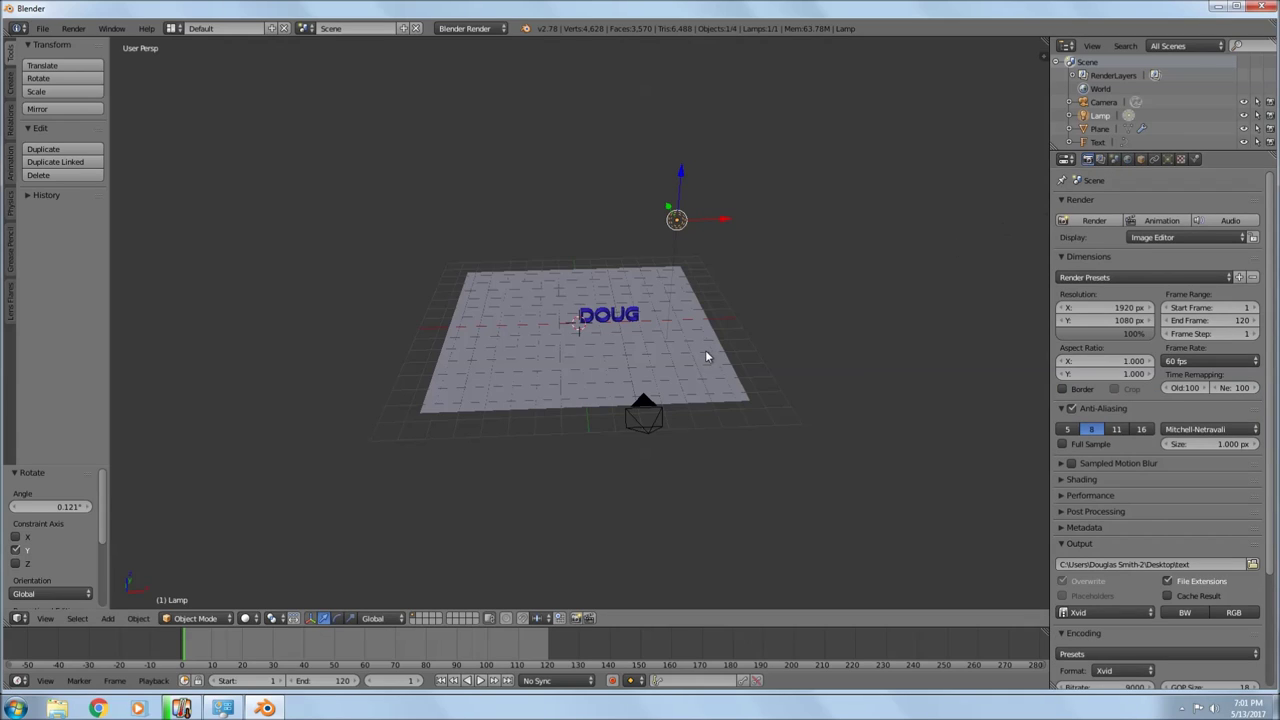
pyautogui.rightClick(644, 421)
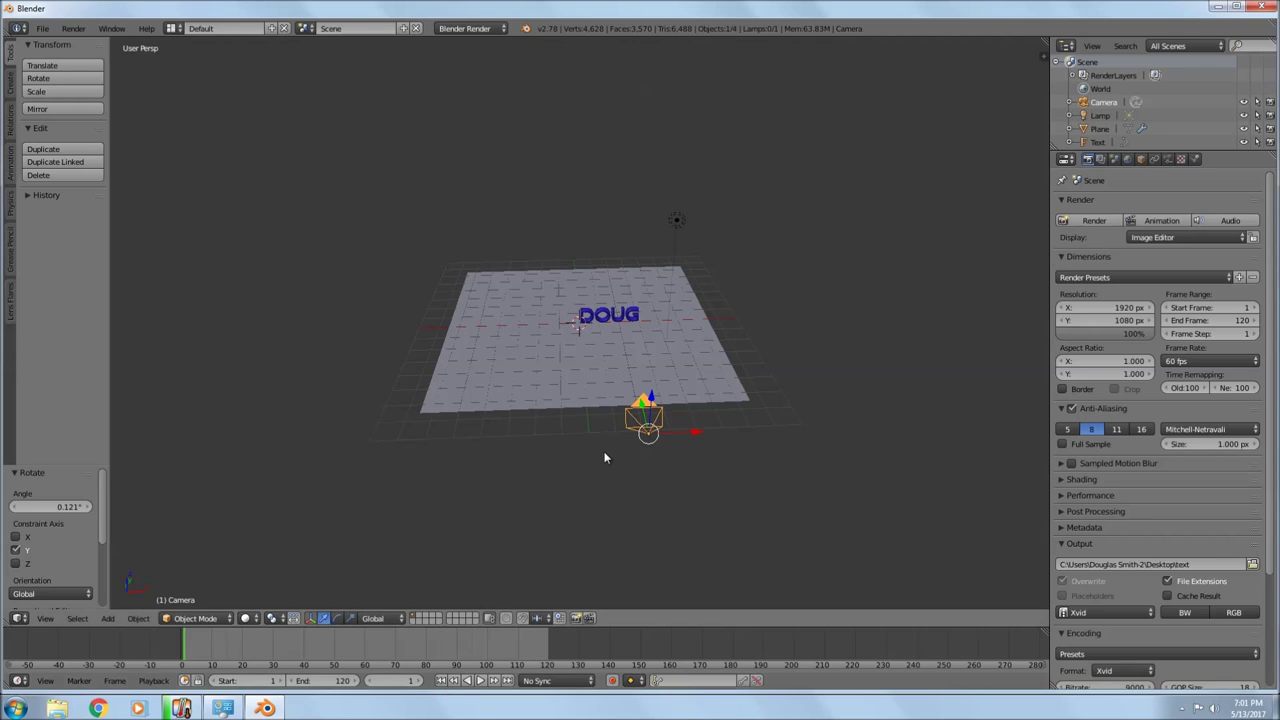
pyautogui.moveTo(604, 457); pyautogui.dragTo(642, 459, button='middle')
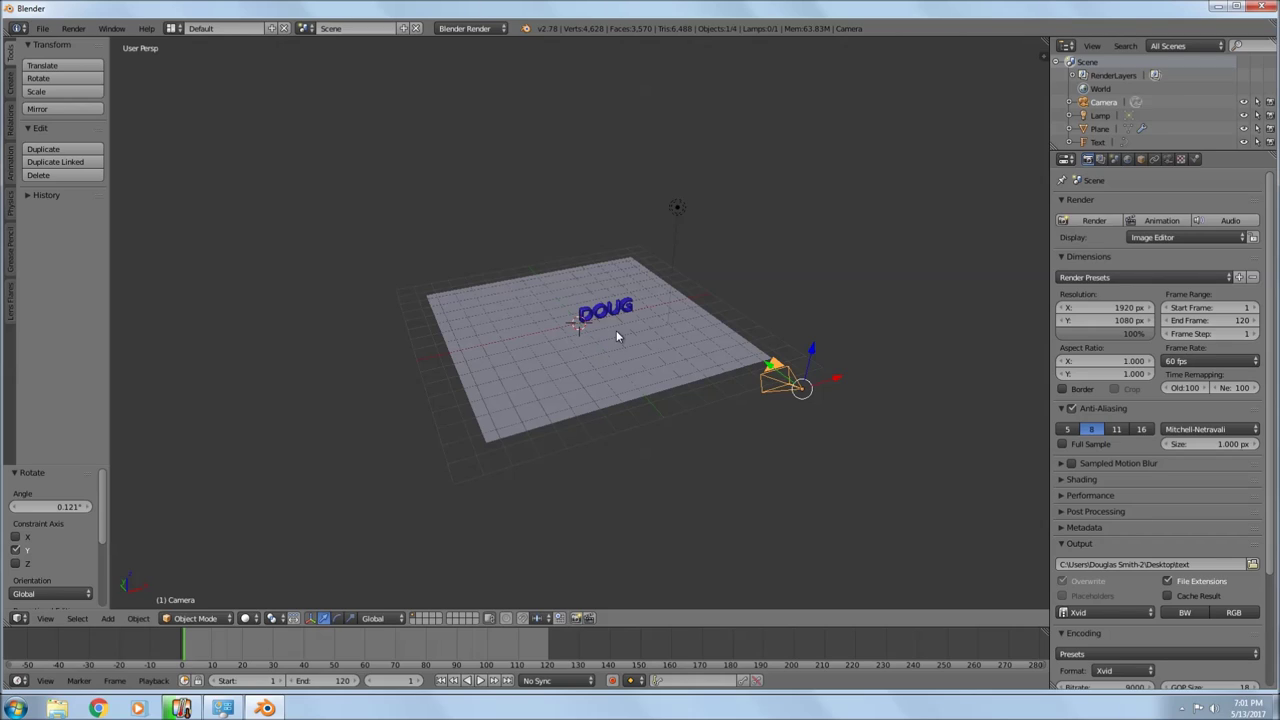
pyautogui.press('i')
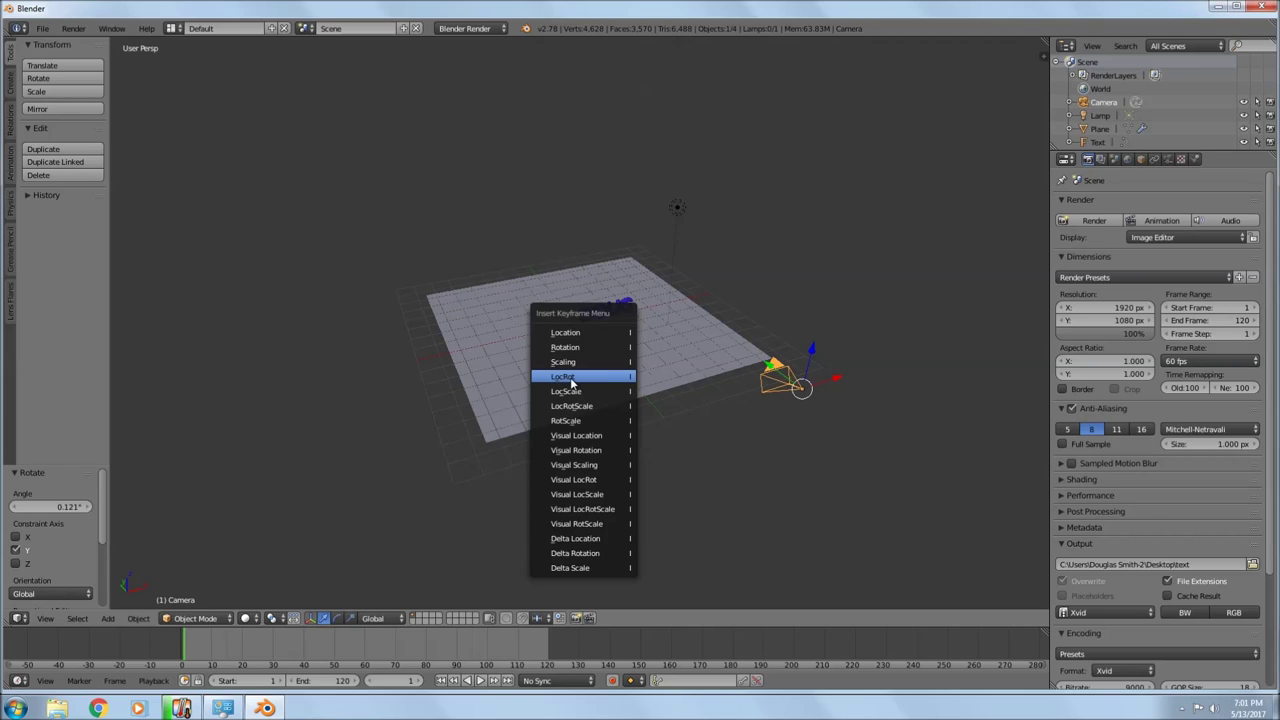
pyautogui.click(594, 332)
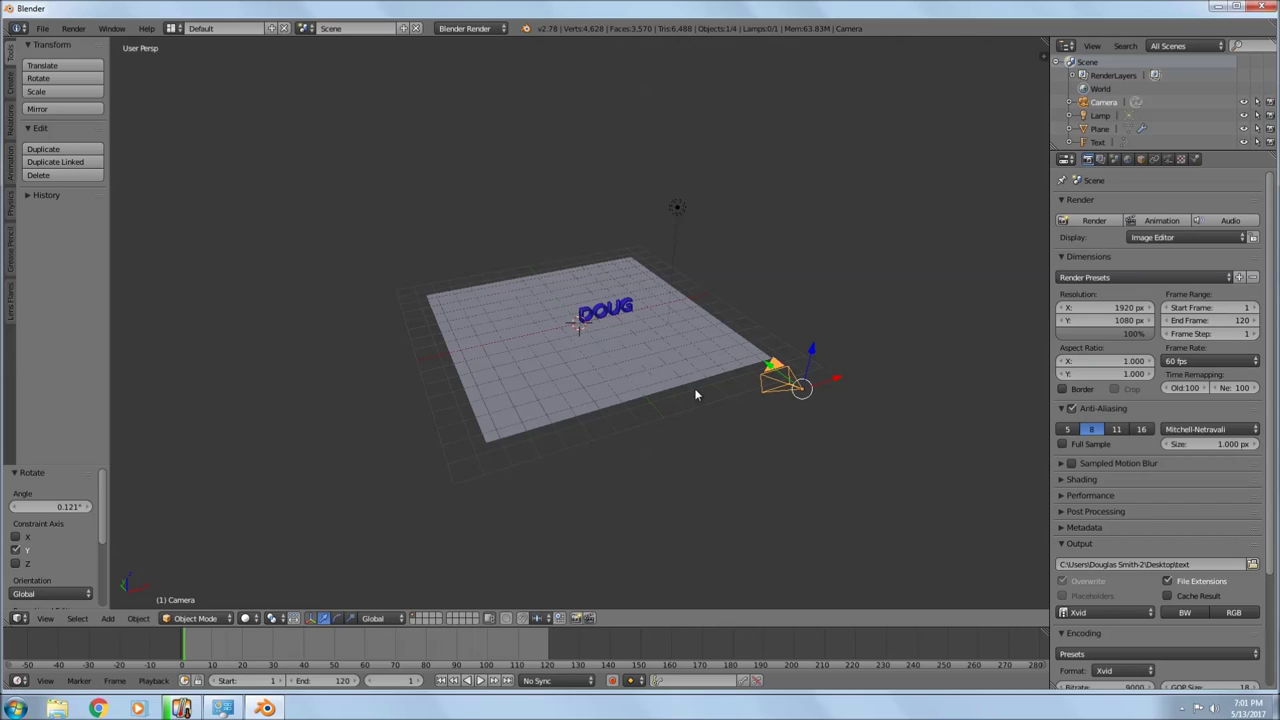
pyautogui.press('i')
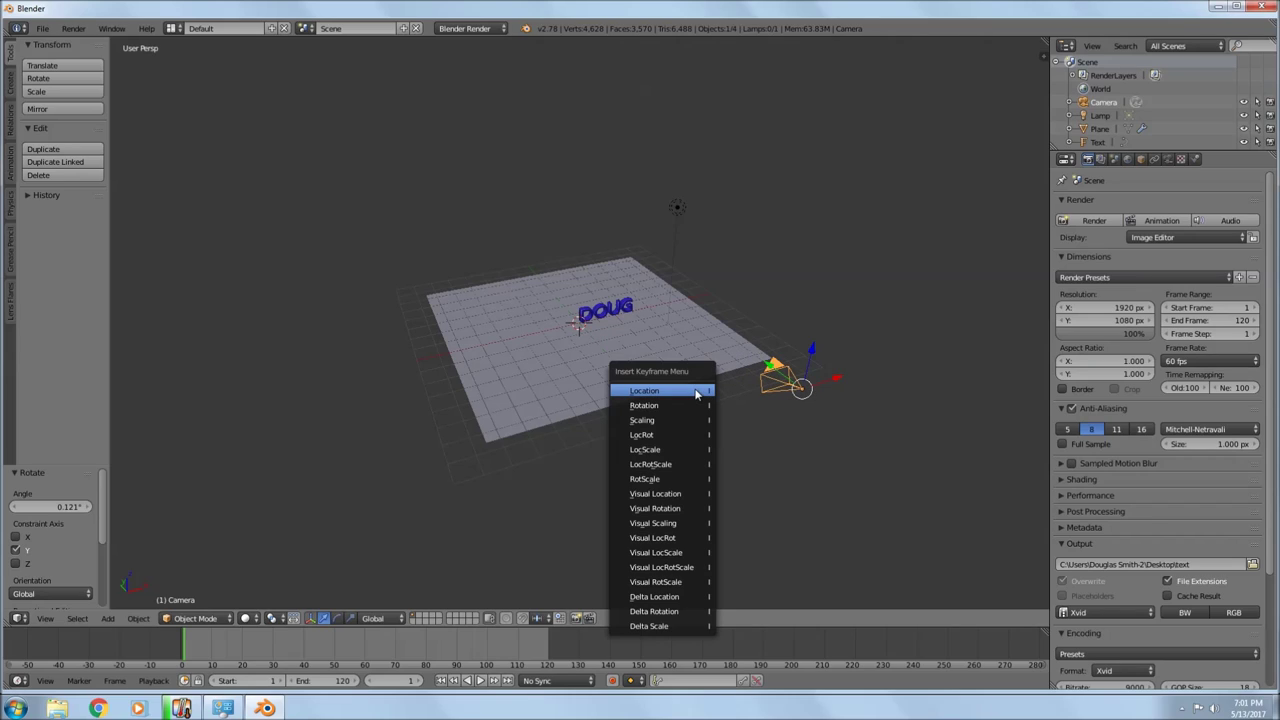
pyautogui.click(665, 436)
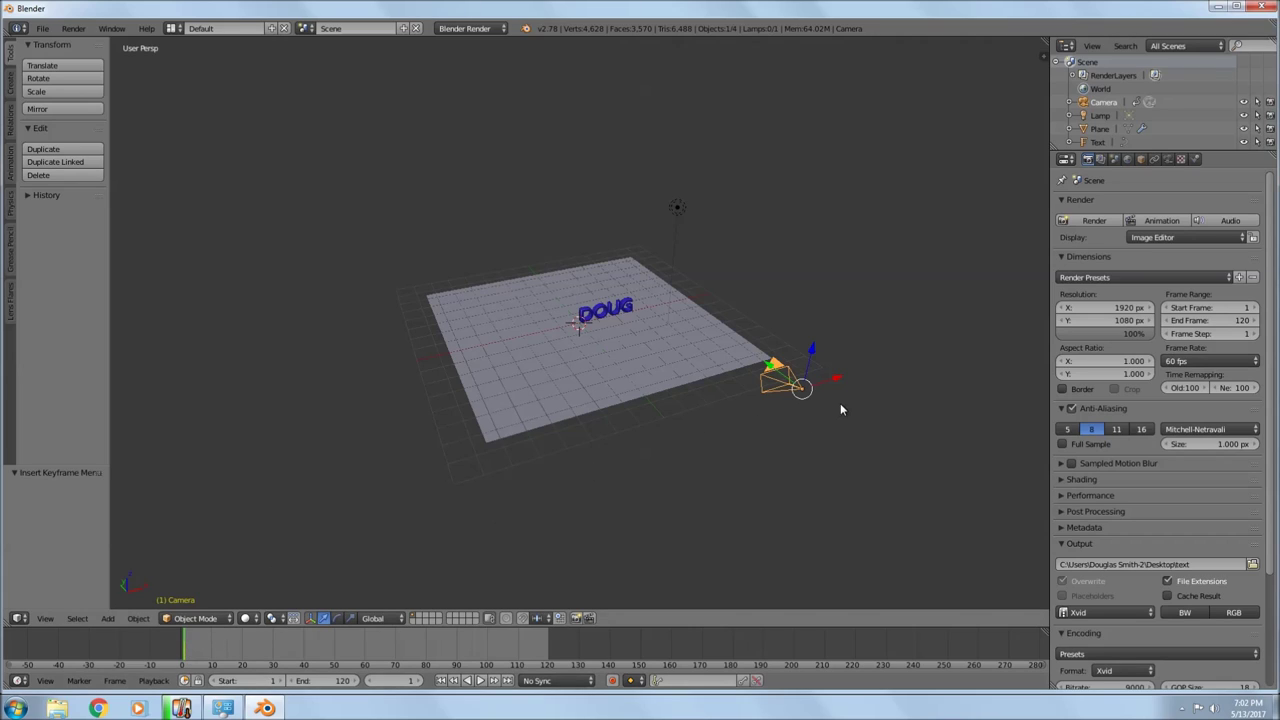
# Try moving the camera closer to the text, lowering it about 2.08 and raising it 0.26 along Z while checking the camera view
pyautogui.moveTo(810, 407); pyautogui.dragTo(782, 412, button='middle')
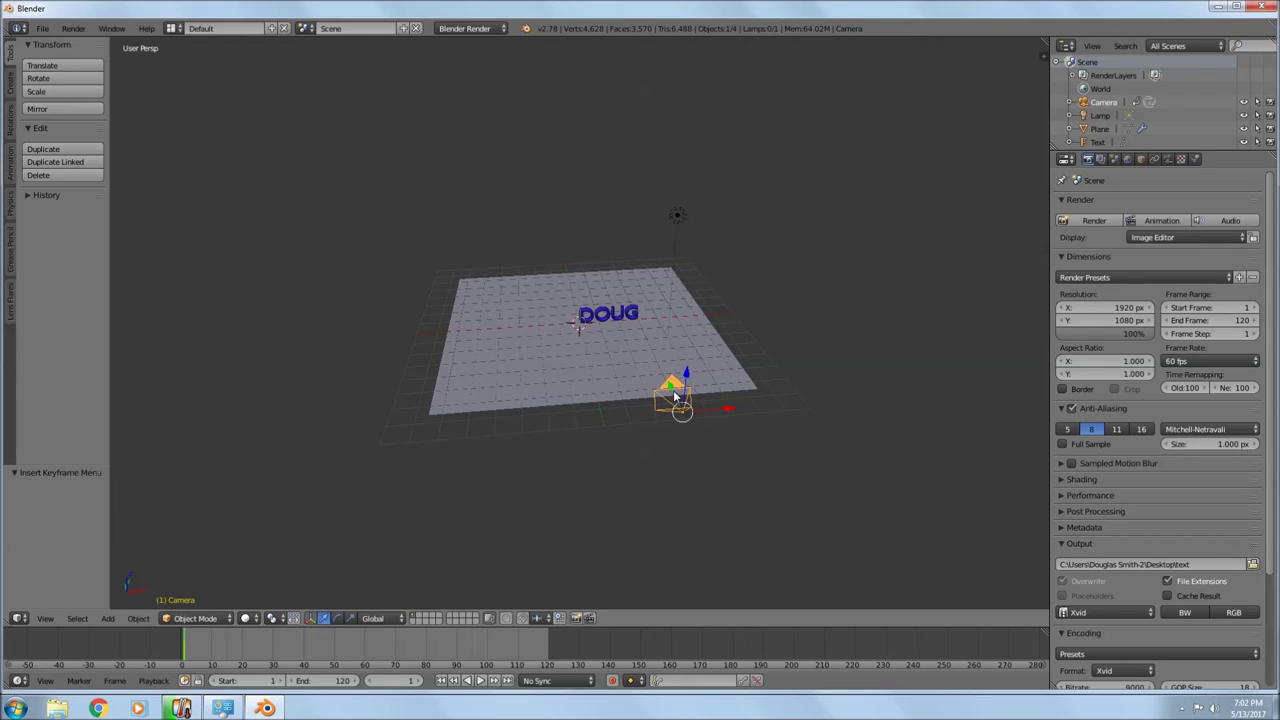
pyautogui.moveTo(673, 395); pyautogui.dragTo(632, 318)
pyautogui.press('KP_0')
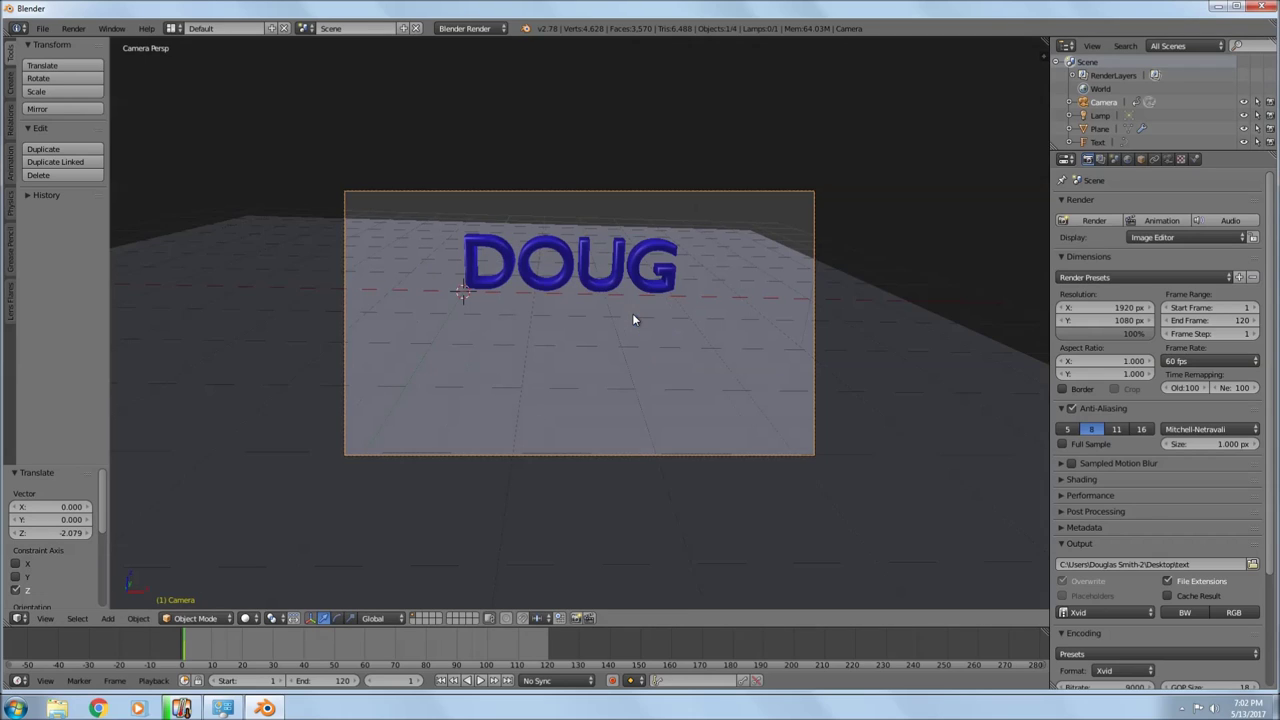
pyautogui.press('KP_0')
pyautogui.moveTo(636, 336); pyautogui.dragTo(636, 321)
pyautogui.press('KP_0')
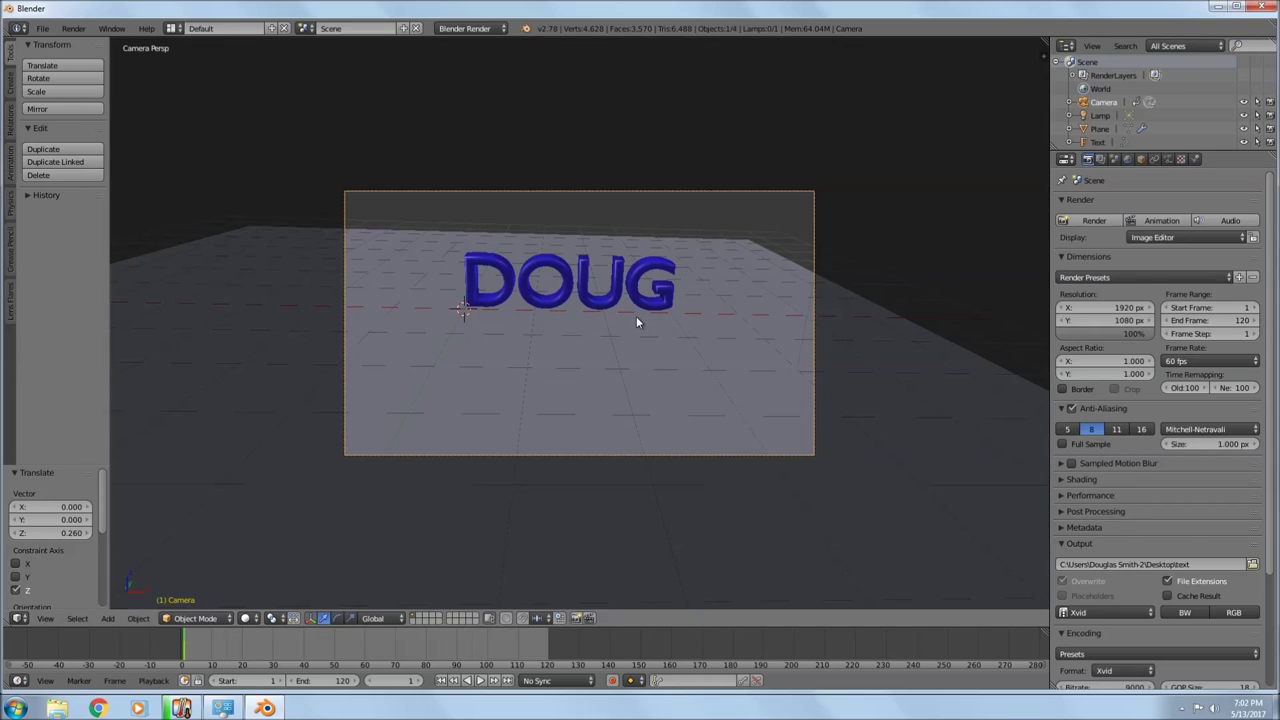
pyautogui.press('KP_0')
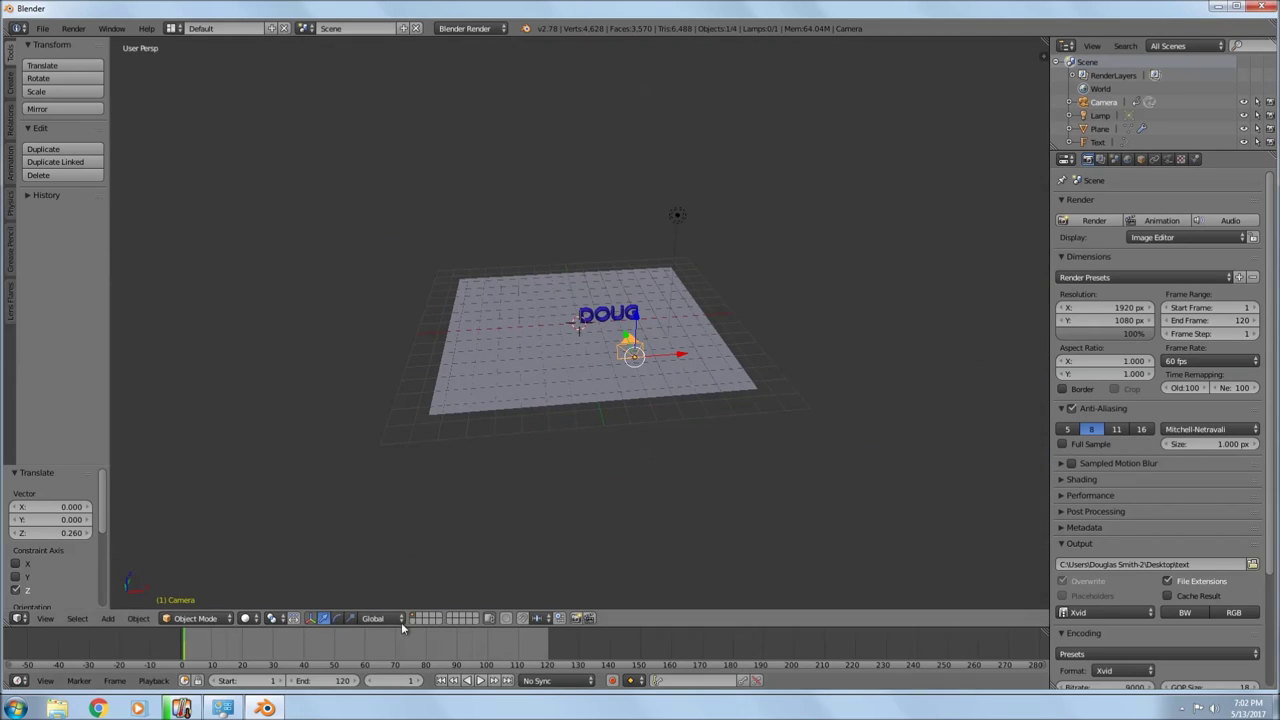
# Go to frame 60 and insert a LocRot keyframe for the camera there
pyautogui.click(365, 660)
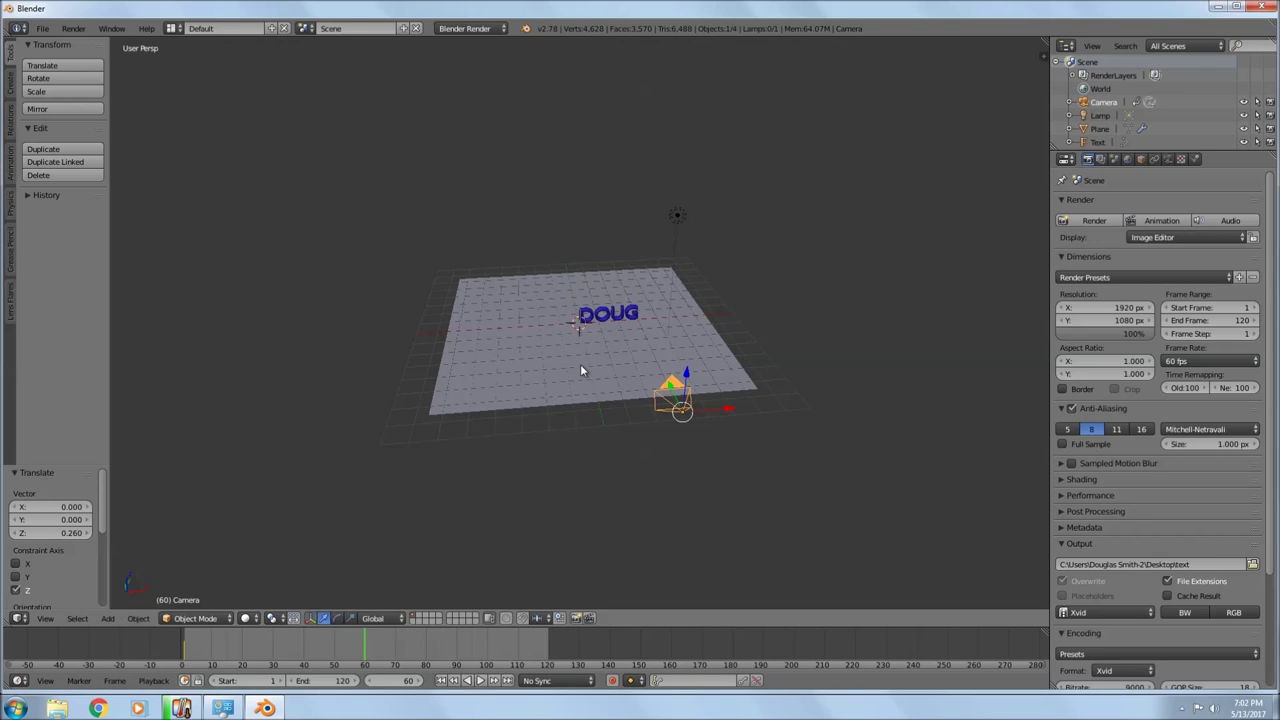
pyautogui.press('i')
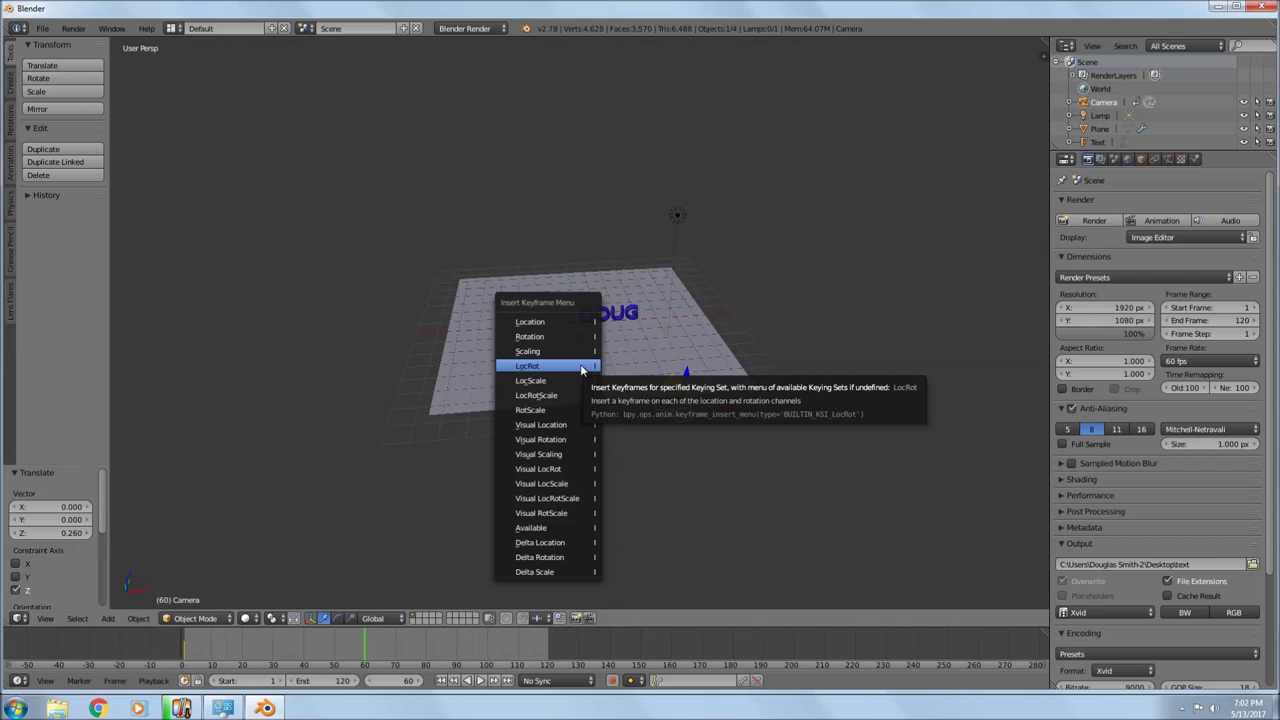
pyautogui.click(581, 368)
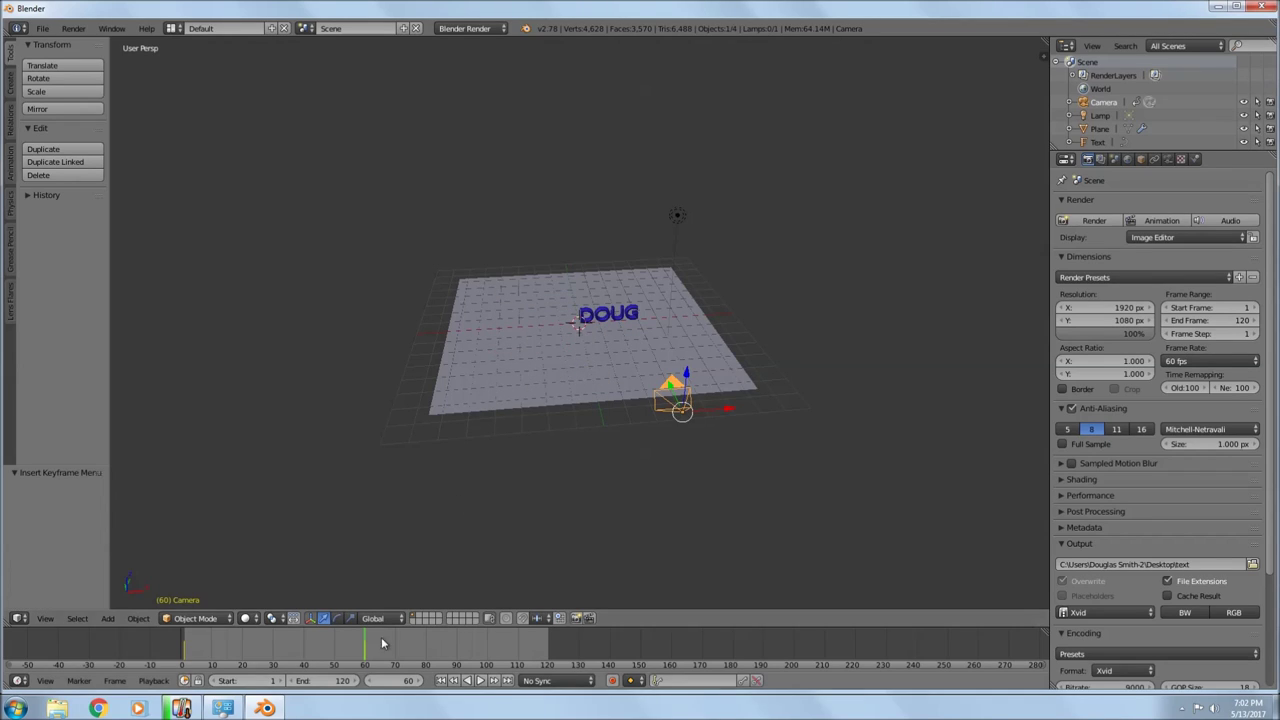
# Try repositioning the camera at frame 60 by sliding it along X and moving it about 3.03 along Y
pyautogui.moveTo(684, 438); pyautogui.dragTo(660, 468, button='middle')
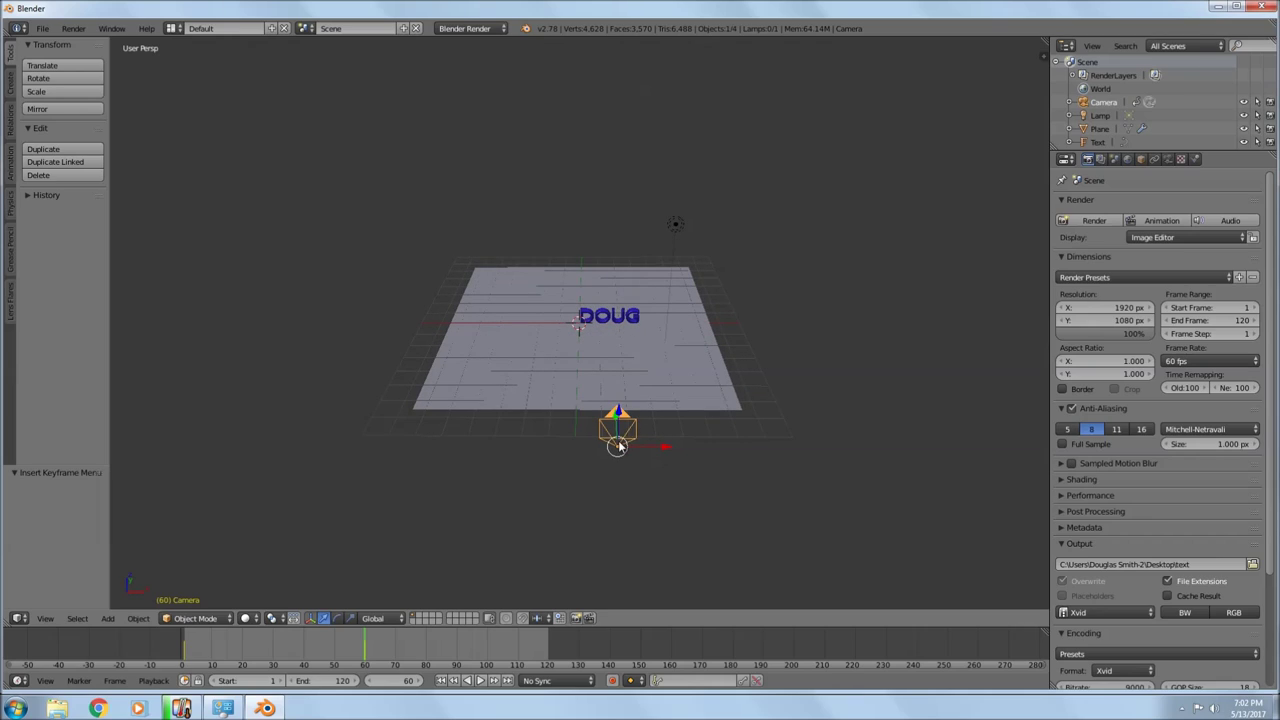
pyautogui.moveTo(667, 450); pyautogui.dragTo(382, 352)
pyautogui.moveTo(382, 352); pyautogui.dragTo(485, 442, button='middle')
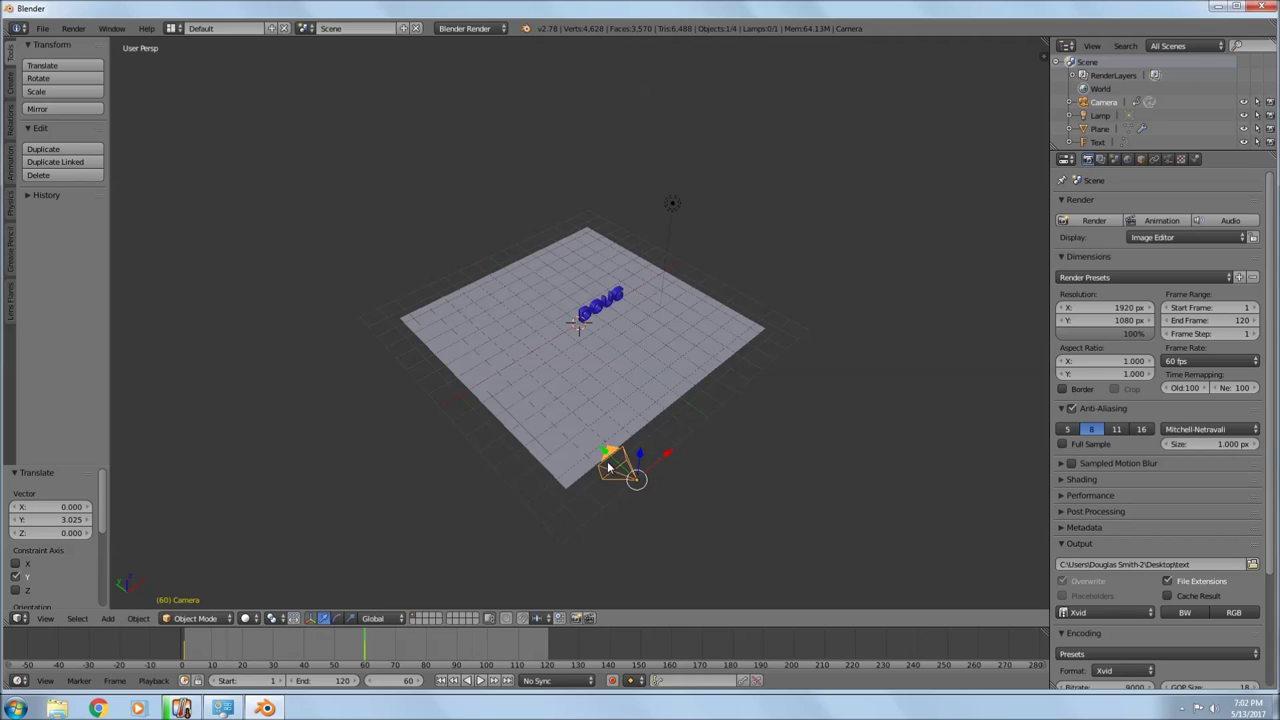
# Try rotating the camera about -38.85° around global Z to face the text and keyframing it at frame 60
pyautogui.press('r')
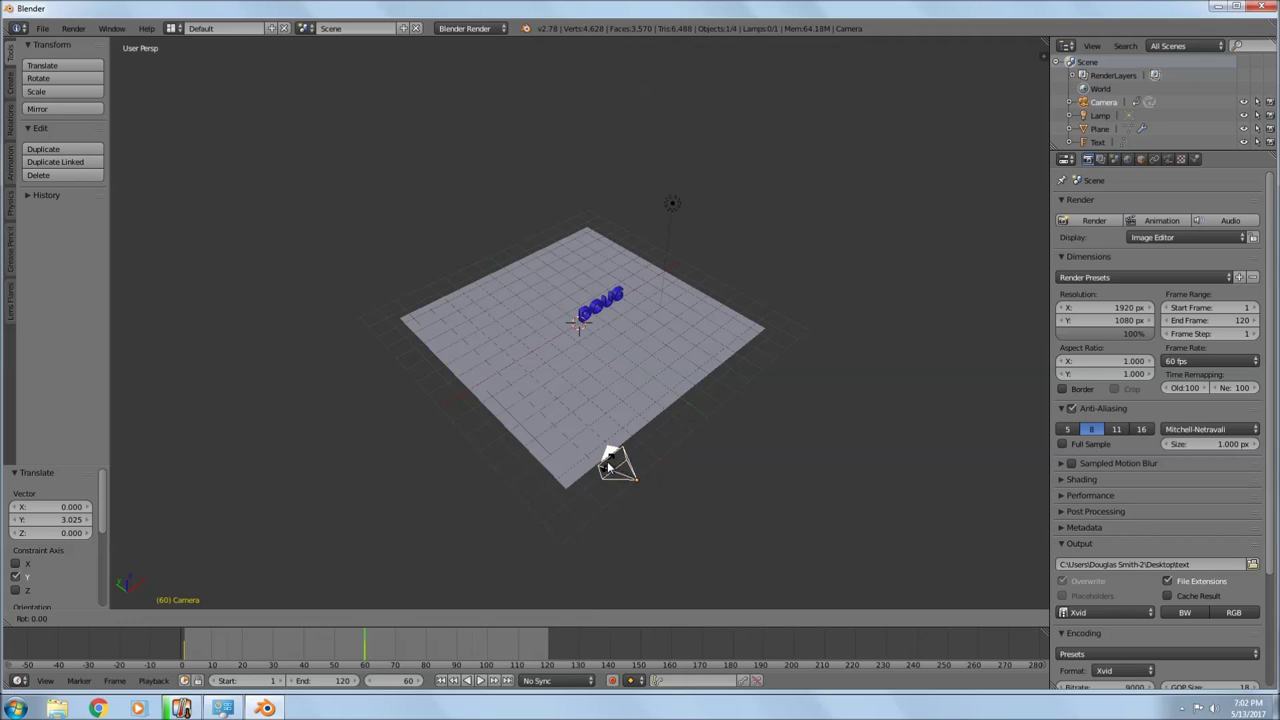
pyautogui.press('z')
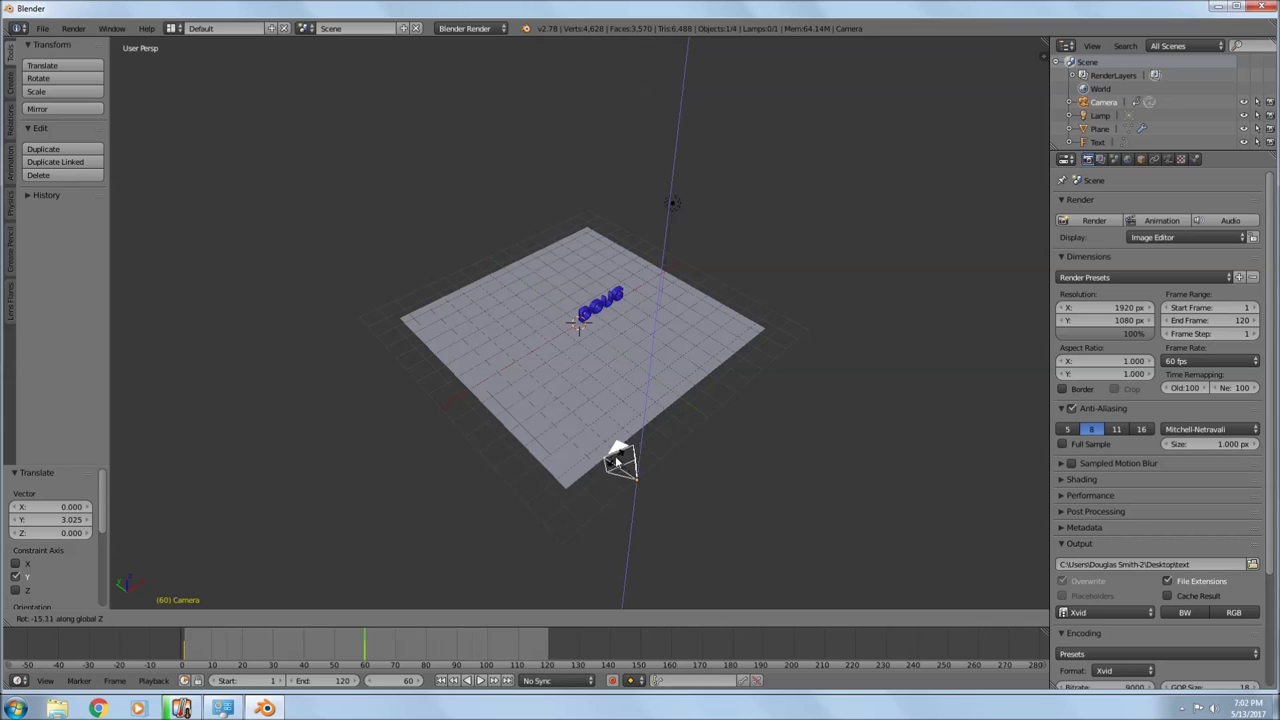
pyautogui.click(628, 457)
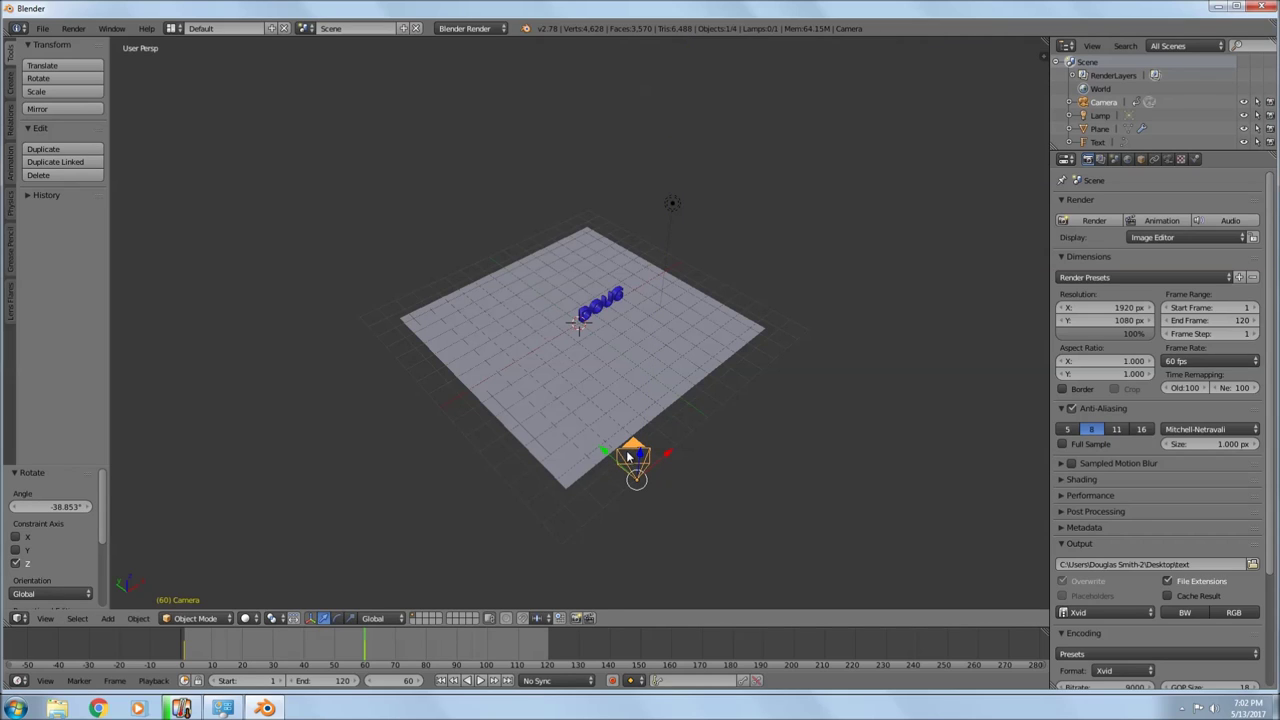
pyautogui.press('KP_0')
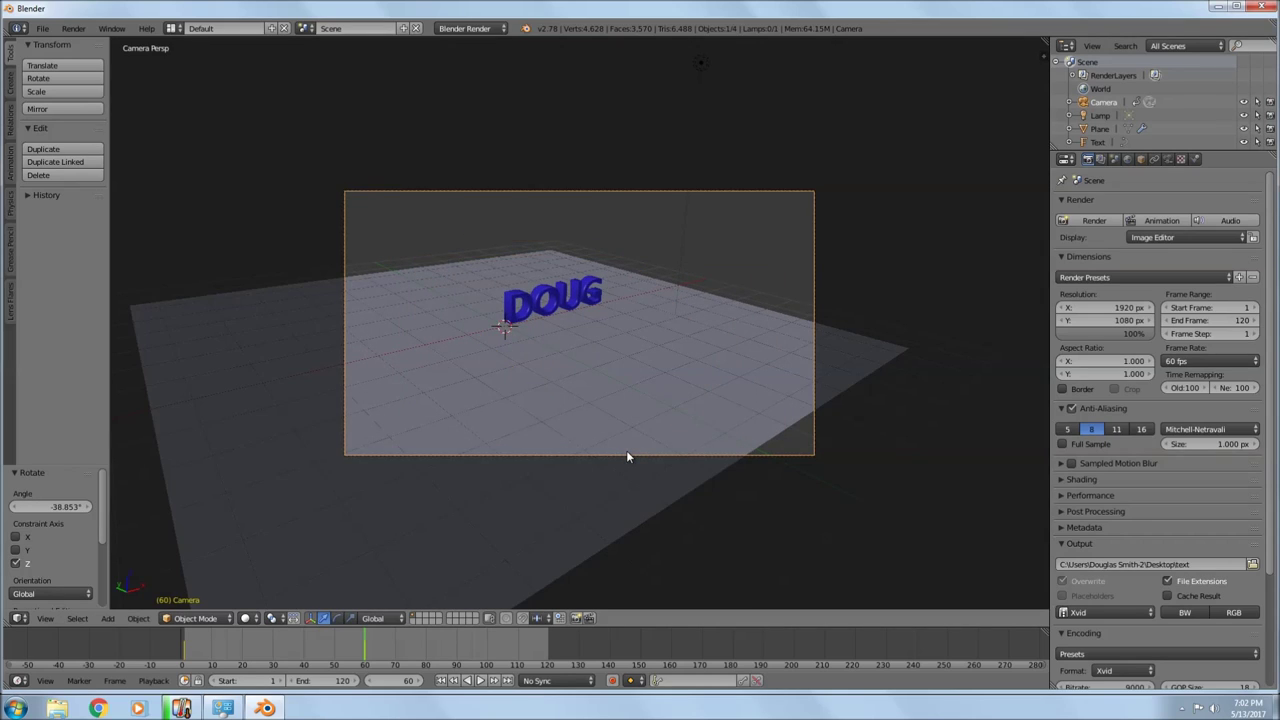
pyautogui.press('KP_0')
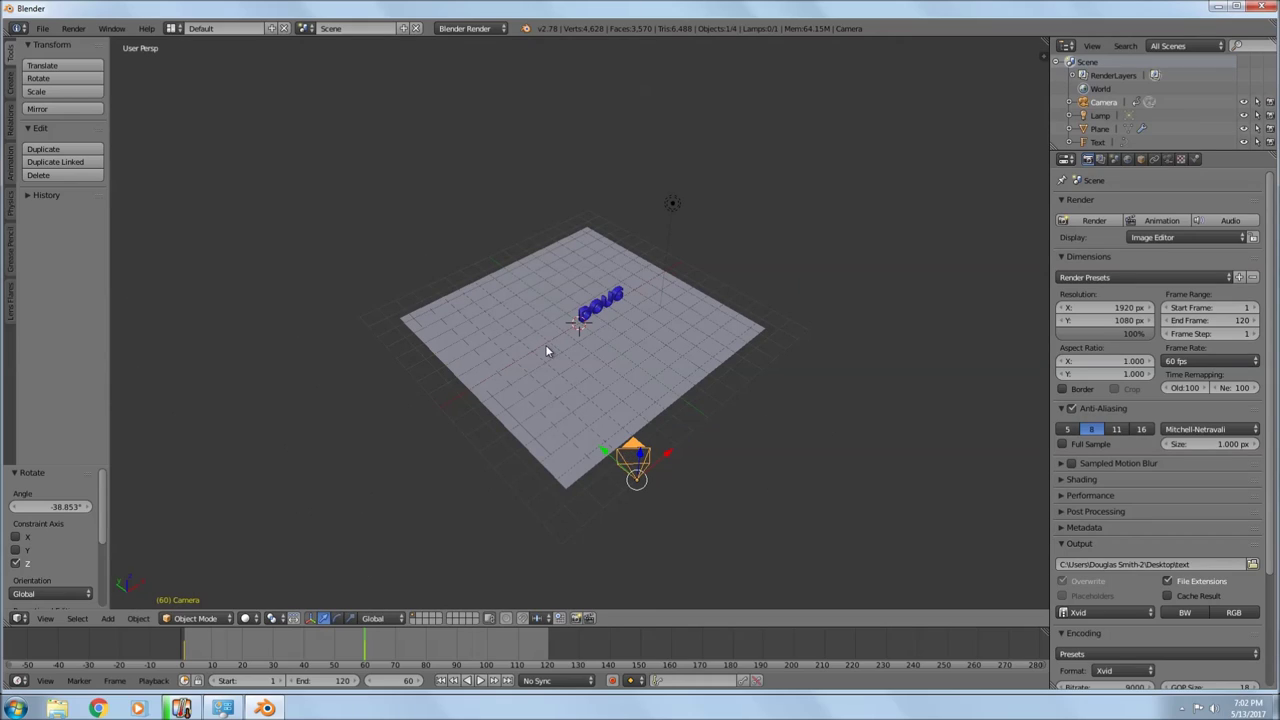
pyautogui.press('i')
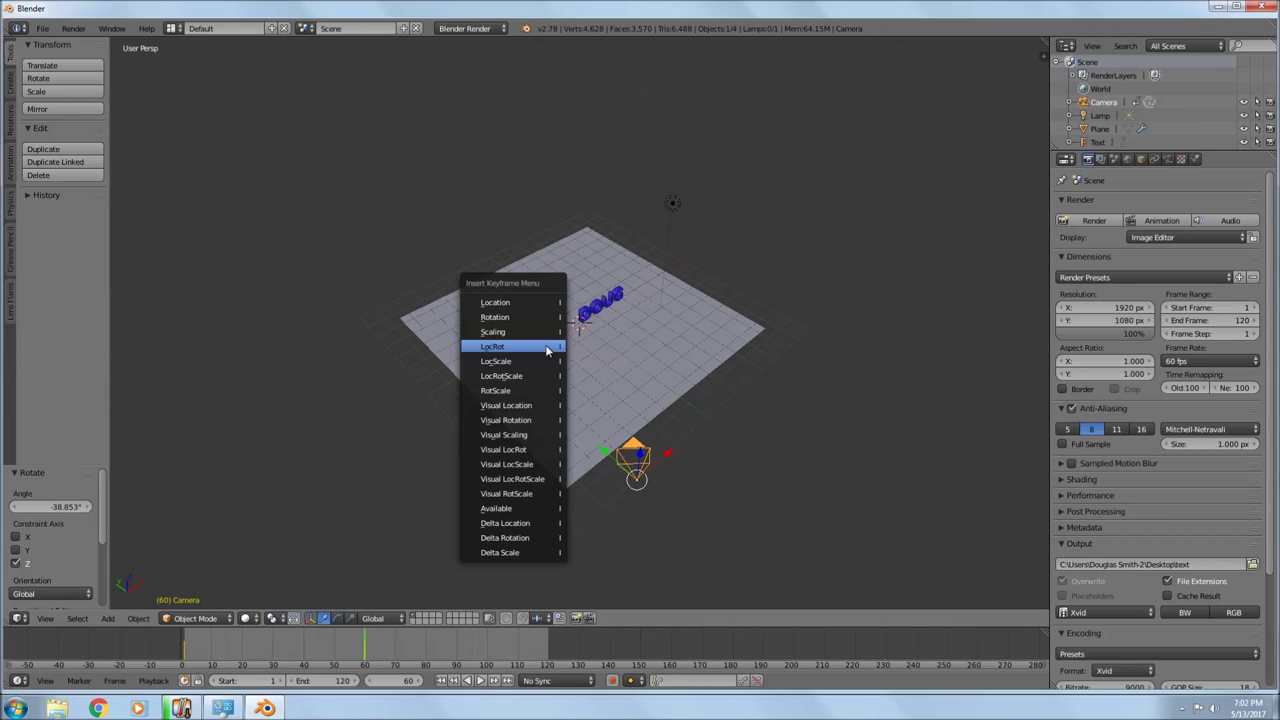
pyautogui.click(505, 318)
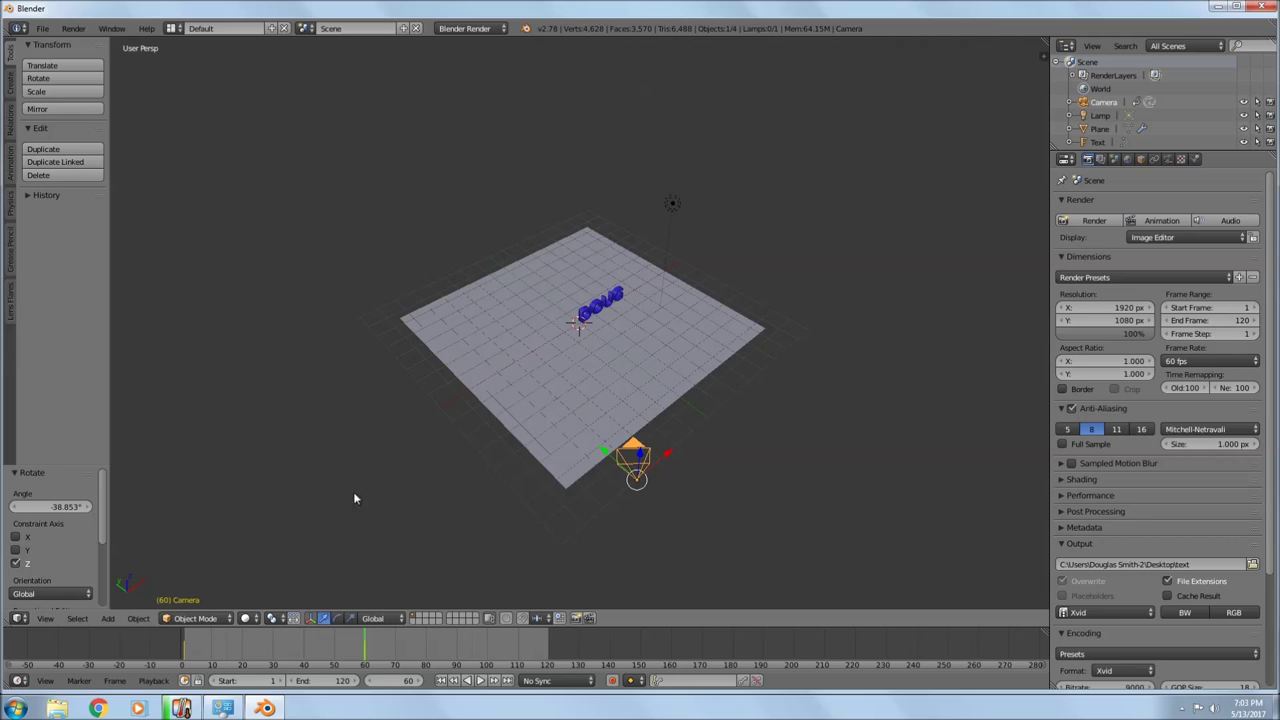
# At frame 120, move the camera about -7.85 along X and about 5.38 along Y
pyautogui.click(549, 657)
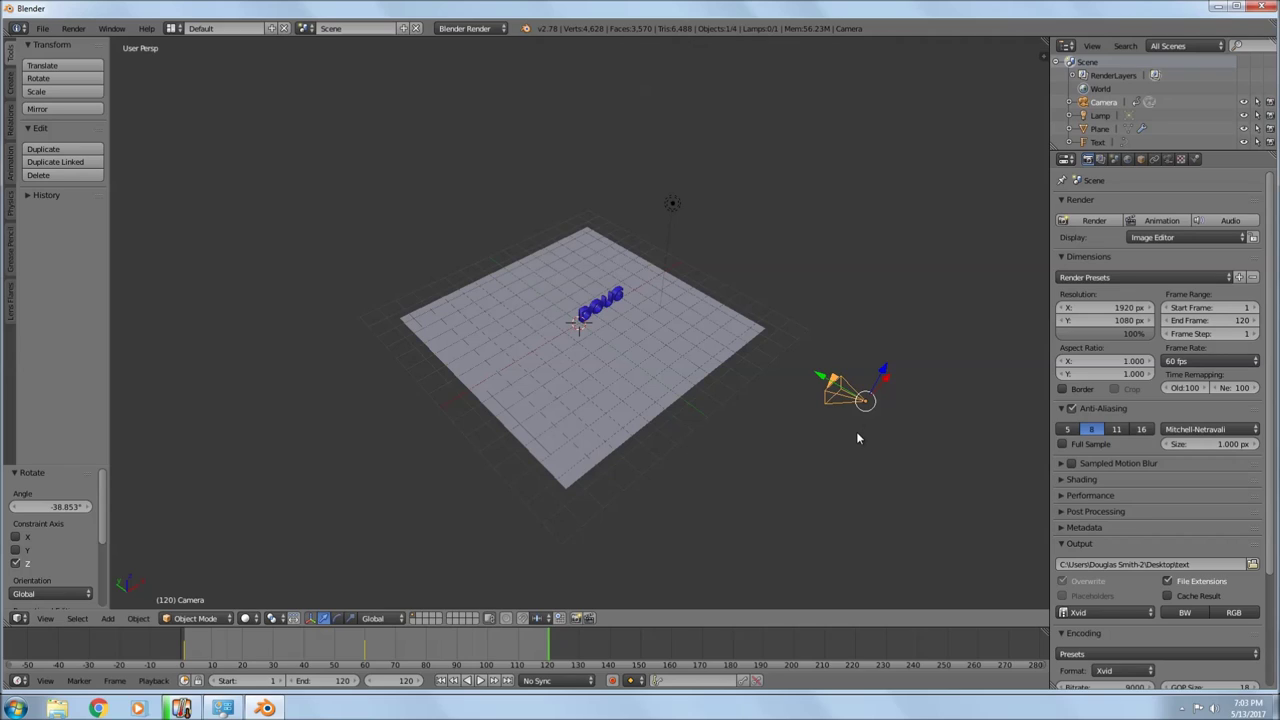
pyautogui.moveTo(885, 385); pyautogui.dragTo(697, 551)
pyautogui.press('g')
pyautogui.press('y')
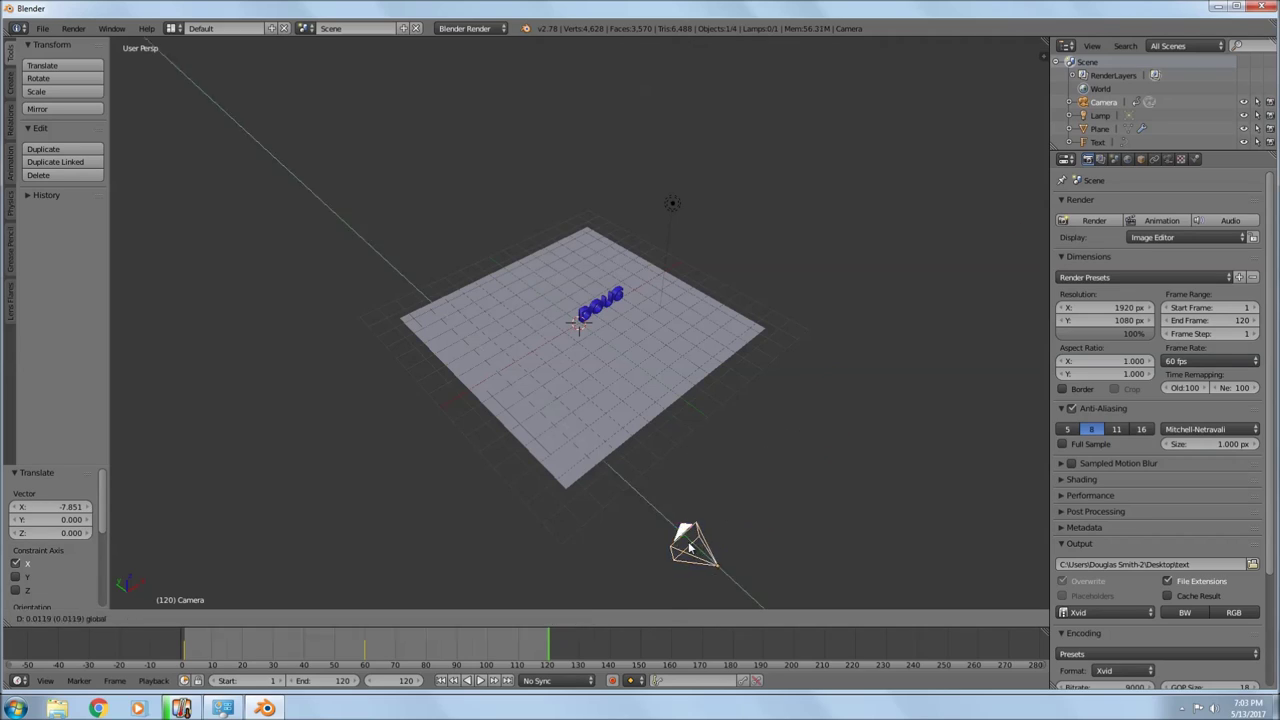
pyautogui.click(528, 440)
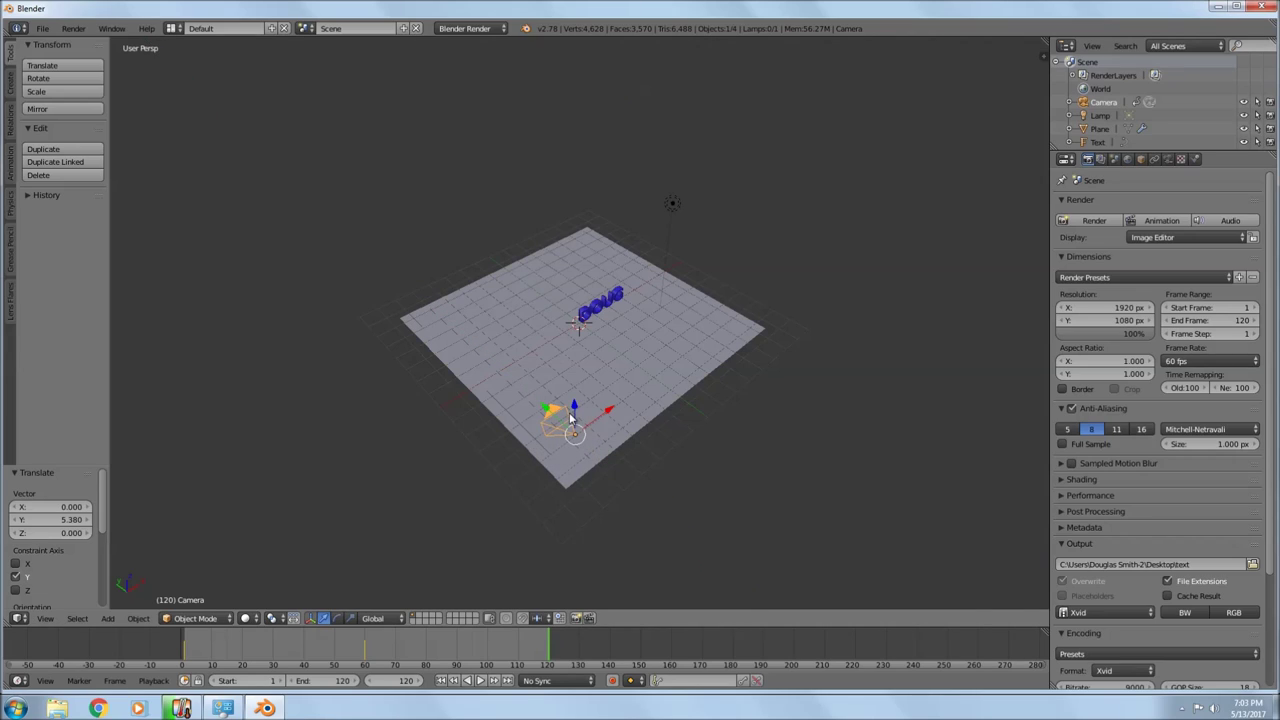
# Rotate the camera about -48.2° around global Z and insert a LocRot keyframe for it at frame 120
pyautogui.press('r')
pyautogui.press('z')
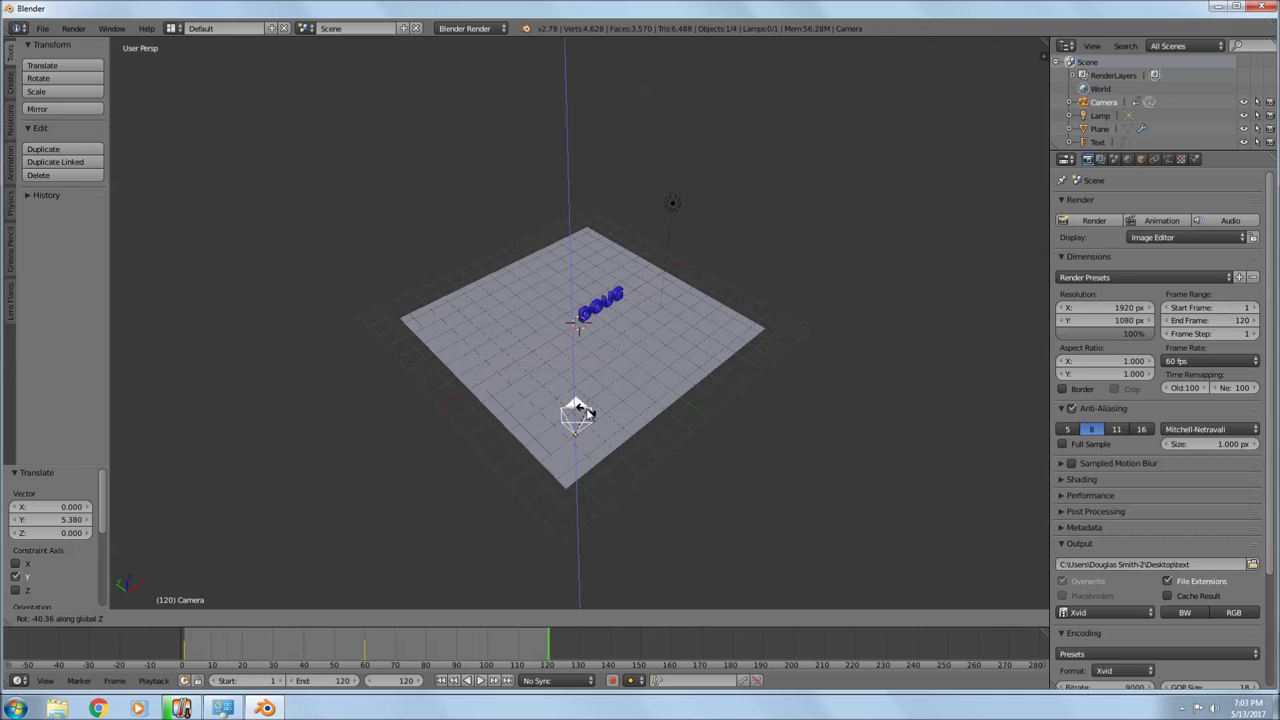
pyautogui.click(592, 414)
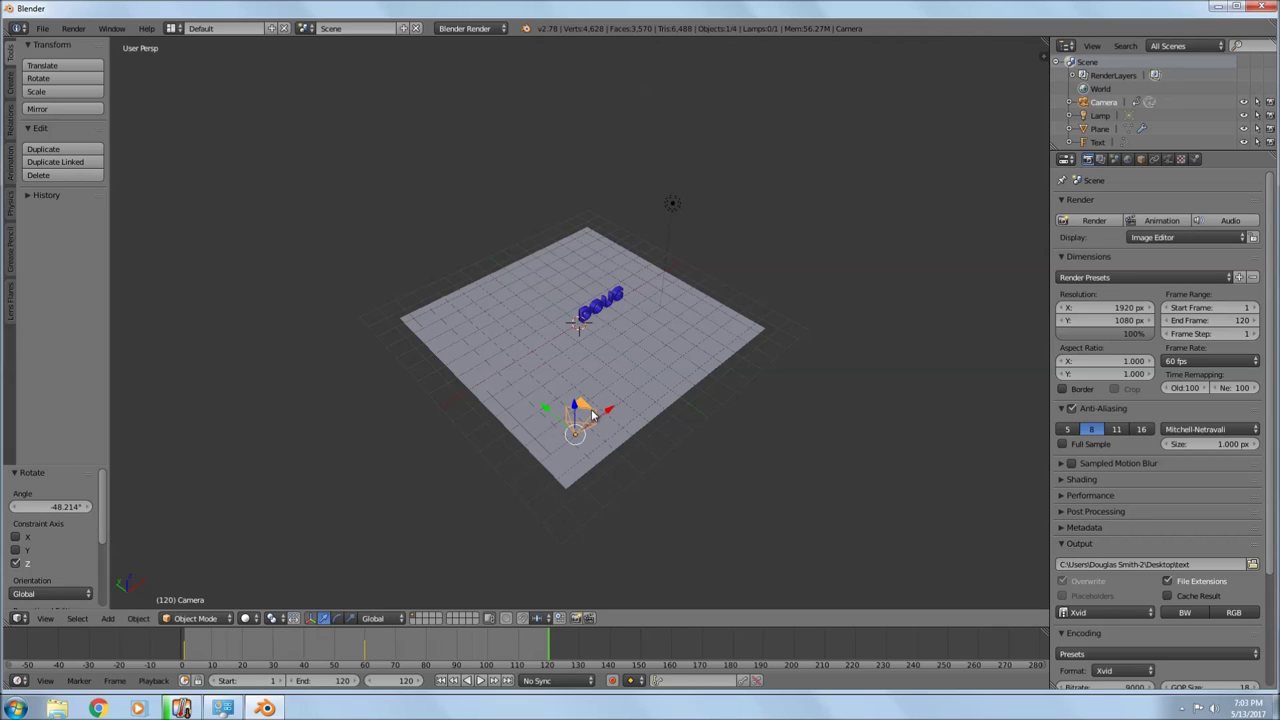
pyautogui.press('KP_0')
pyautogui.press('KP_0')
pyautogui.press('i')
pyautogui.click(593, 414)
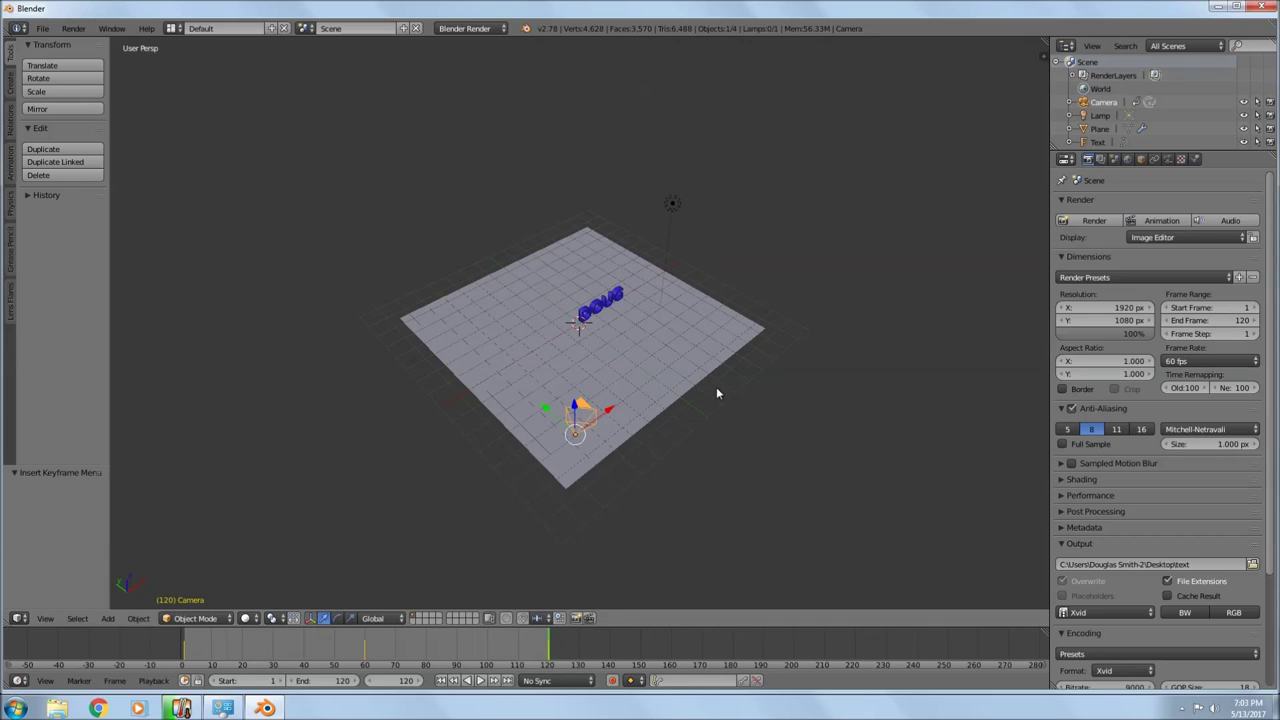
# Play the camera animation from the first frame, stop it and return to frame 1
pyautogui.click(441, 680)
pyautogui.click(479, 681)
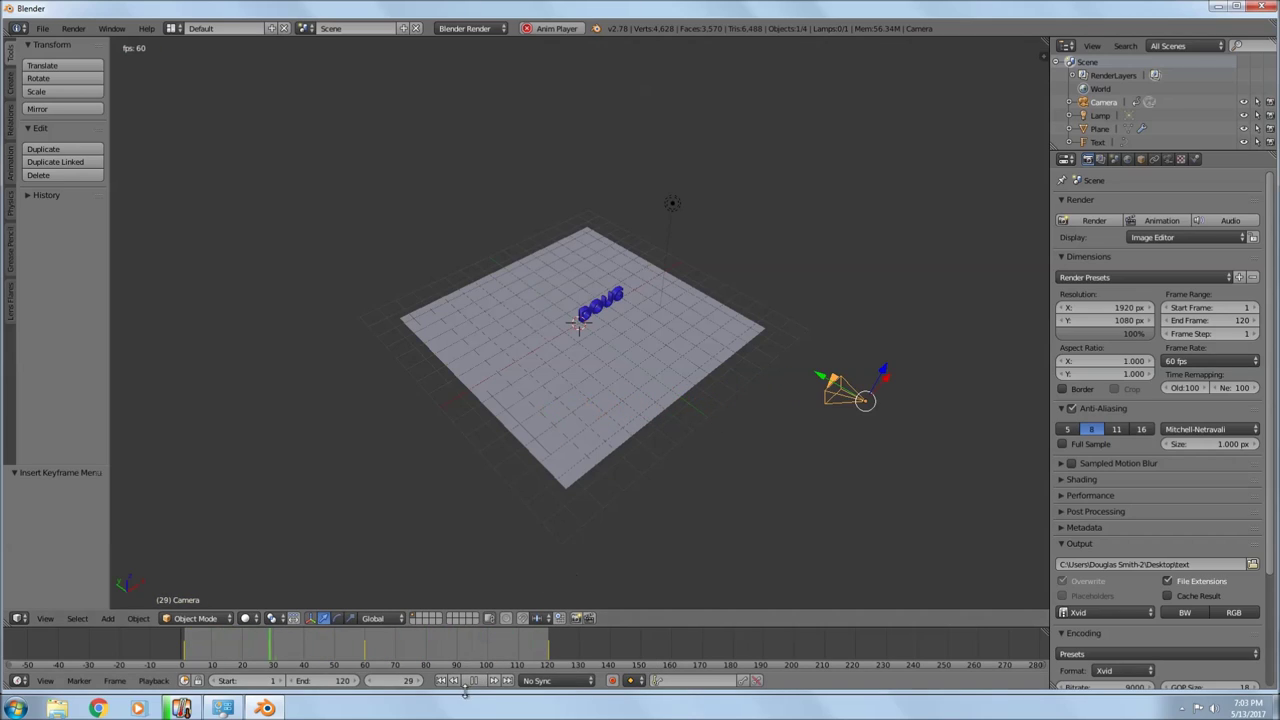
pyautogui.click(476, 681)
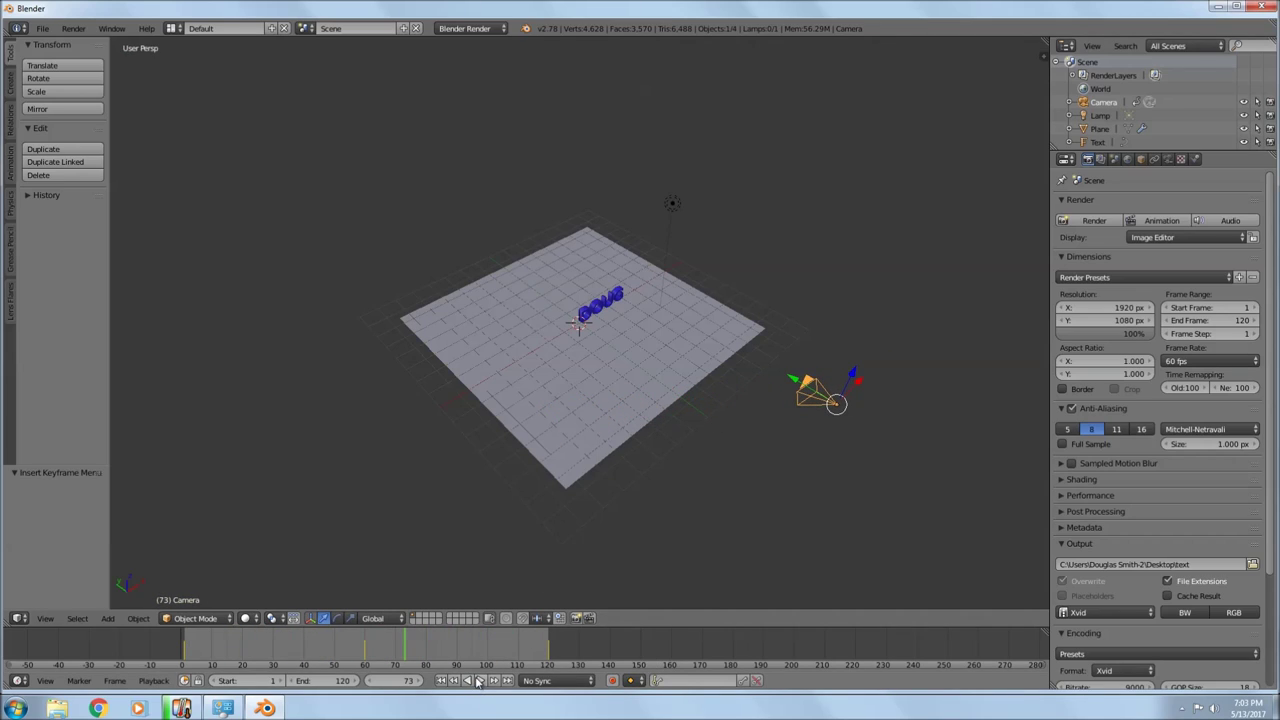
pyautogui.click(441, 681)
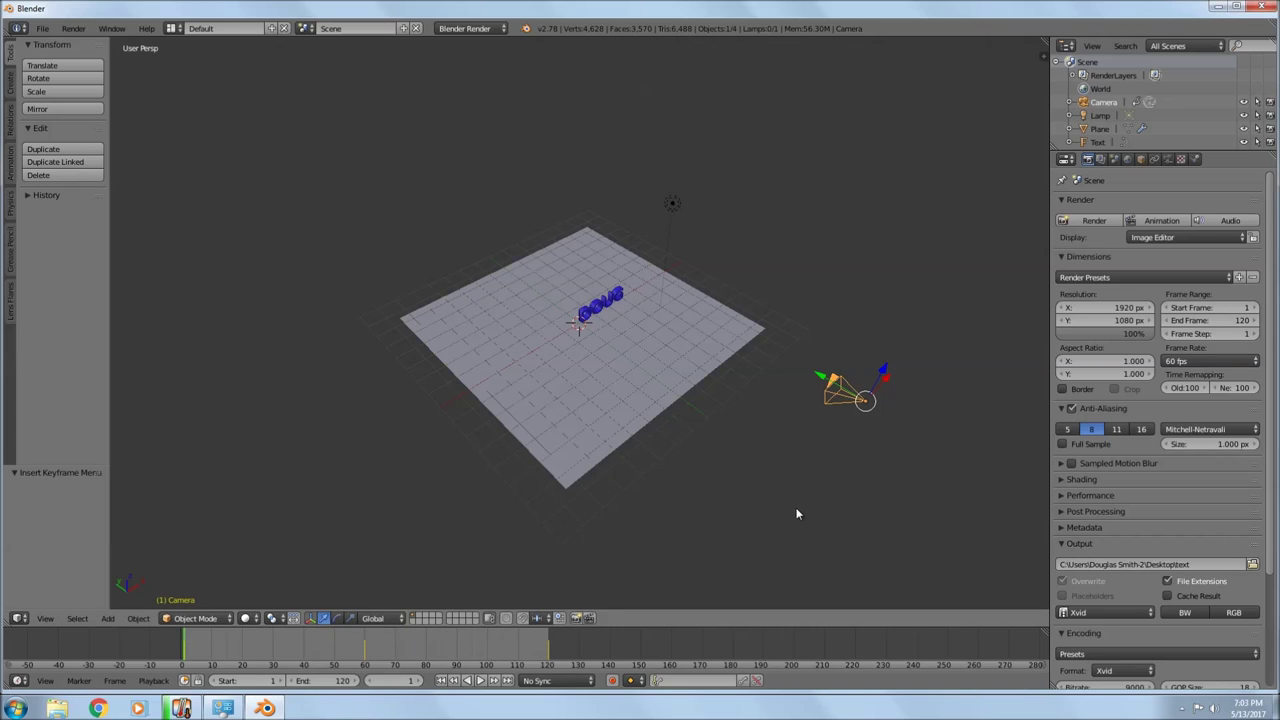
# At frame 60, move the camera closer to the text, raising it about 2.06 along Z, and insert a LocRot keyframe
pyautogui.moveTo(829, 482); pyautogui.dragTo(790, 481, button='middle')
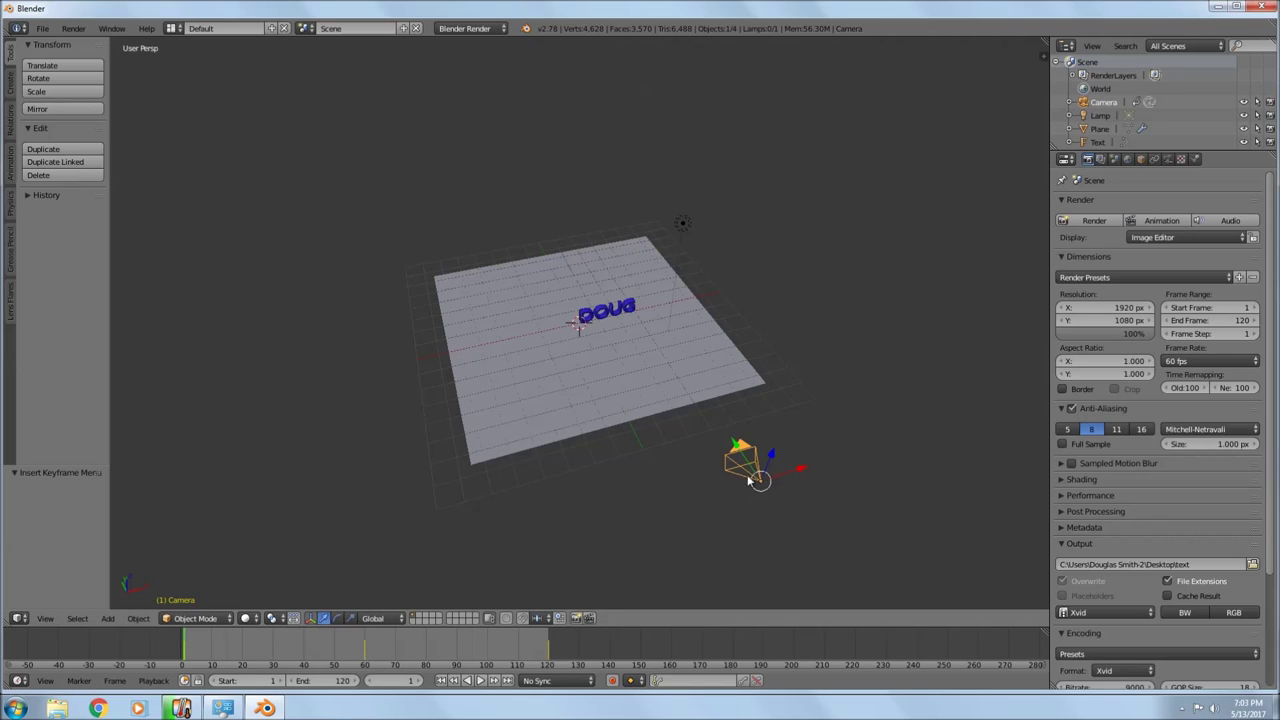
pyautogui.click(365, 665)
pyautogui.moveTo(772, 458); pyautogui.dragTo(668, 352)
pyautogui.press('KP_0')
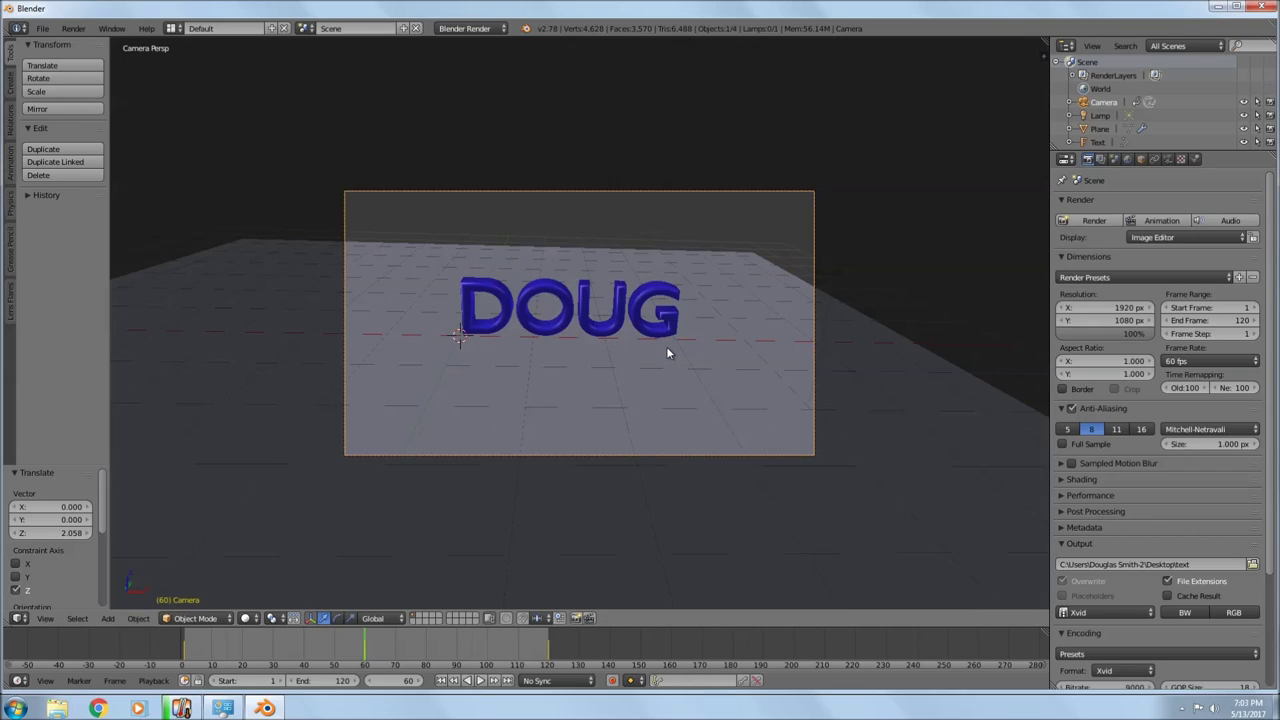
pyautogui.press('KP_0')
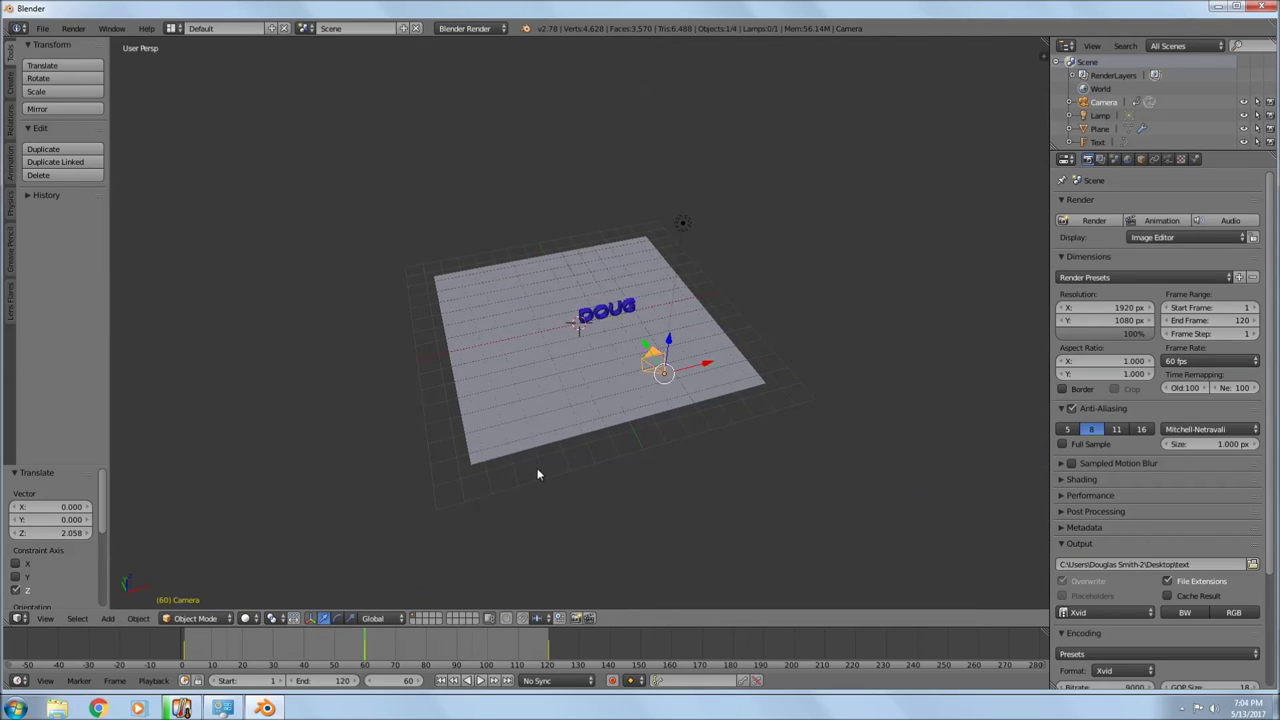
pyautogui.press('i')
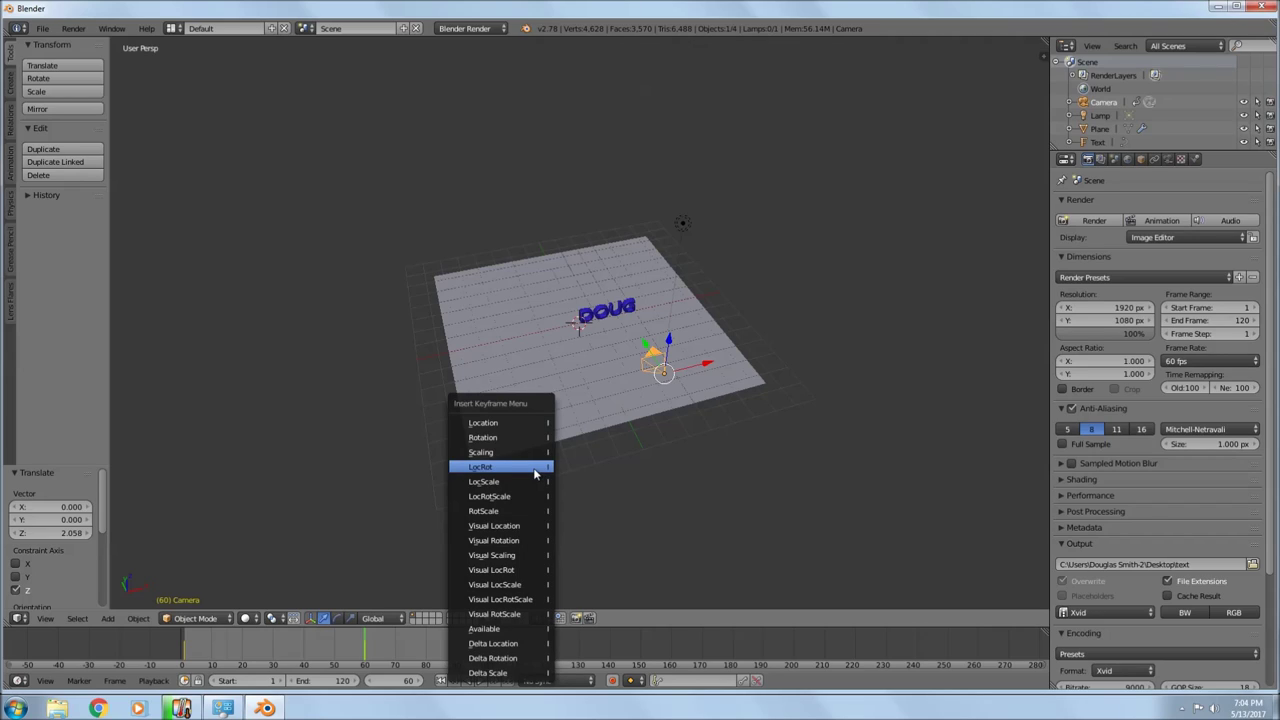
pyautogui.click(535, 474)
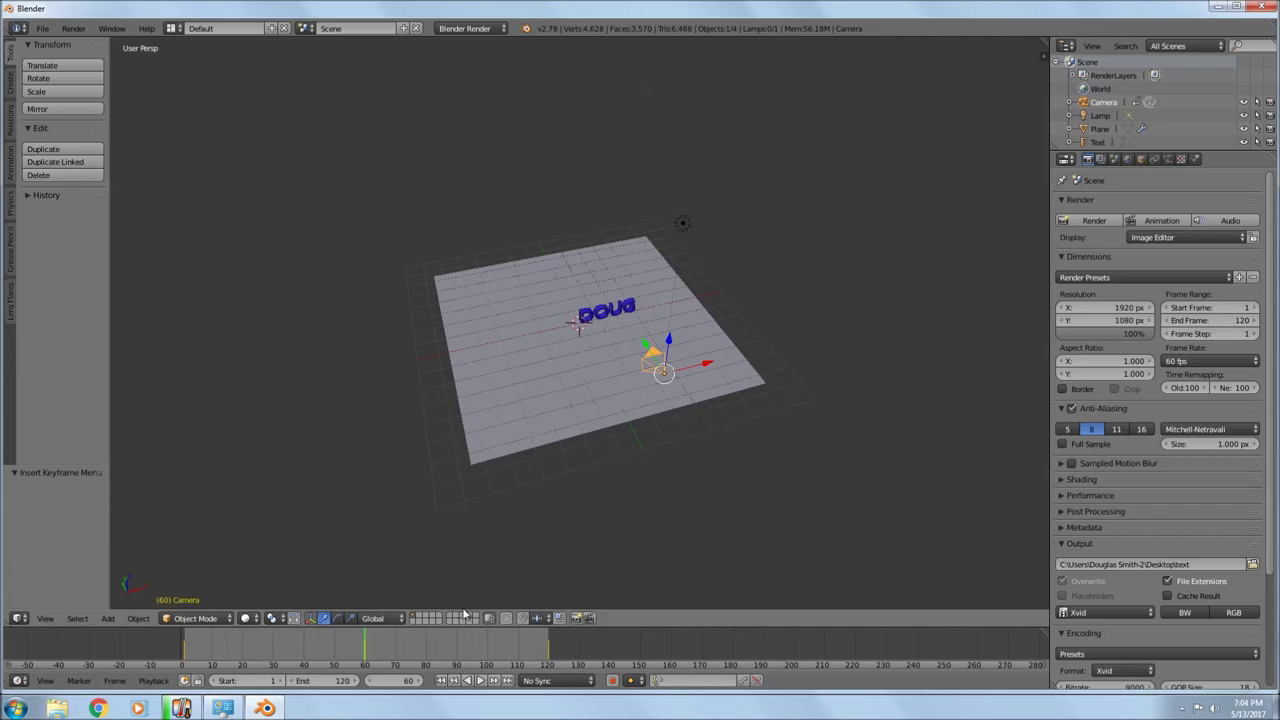
# Play back the camera animation from frame 1 in the perspective view and again through the camera view
pyautogui.click(441, 681)
pyautogui.click(479, 681)
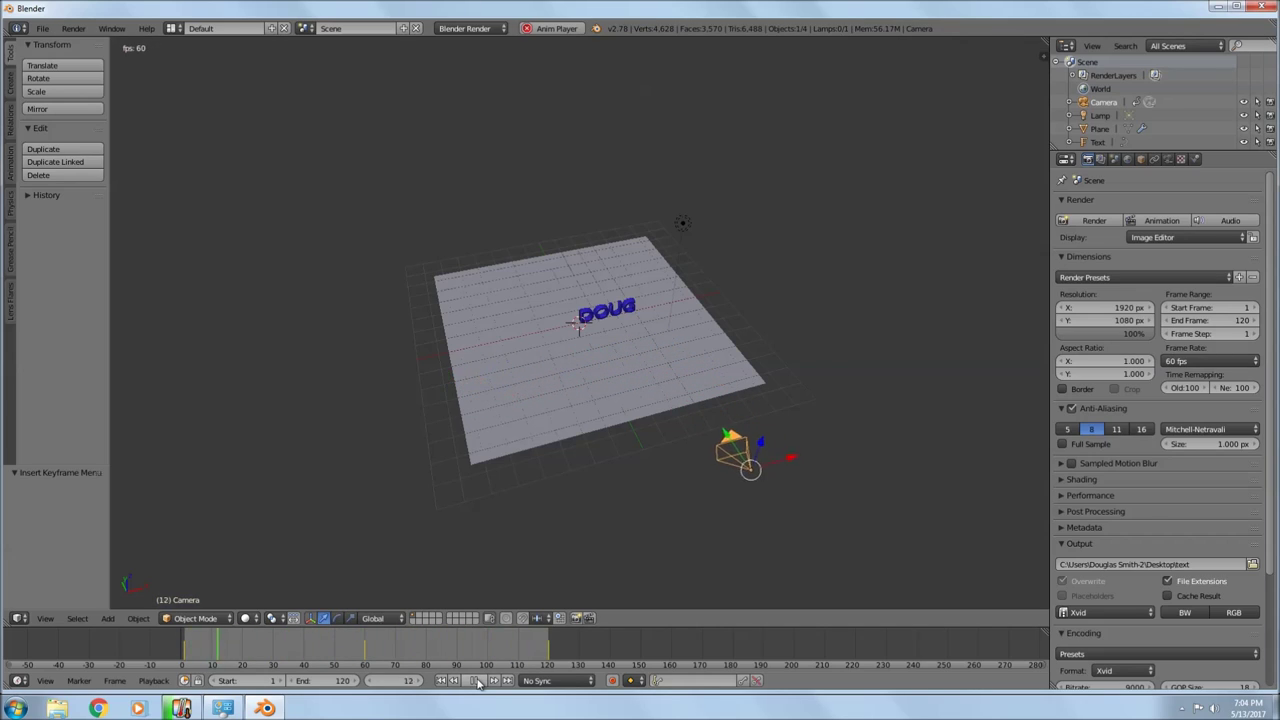
pyautogui.click(477, 681)
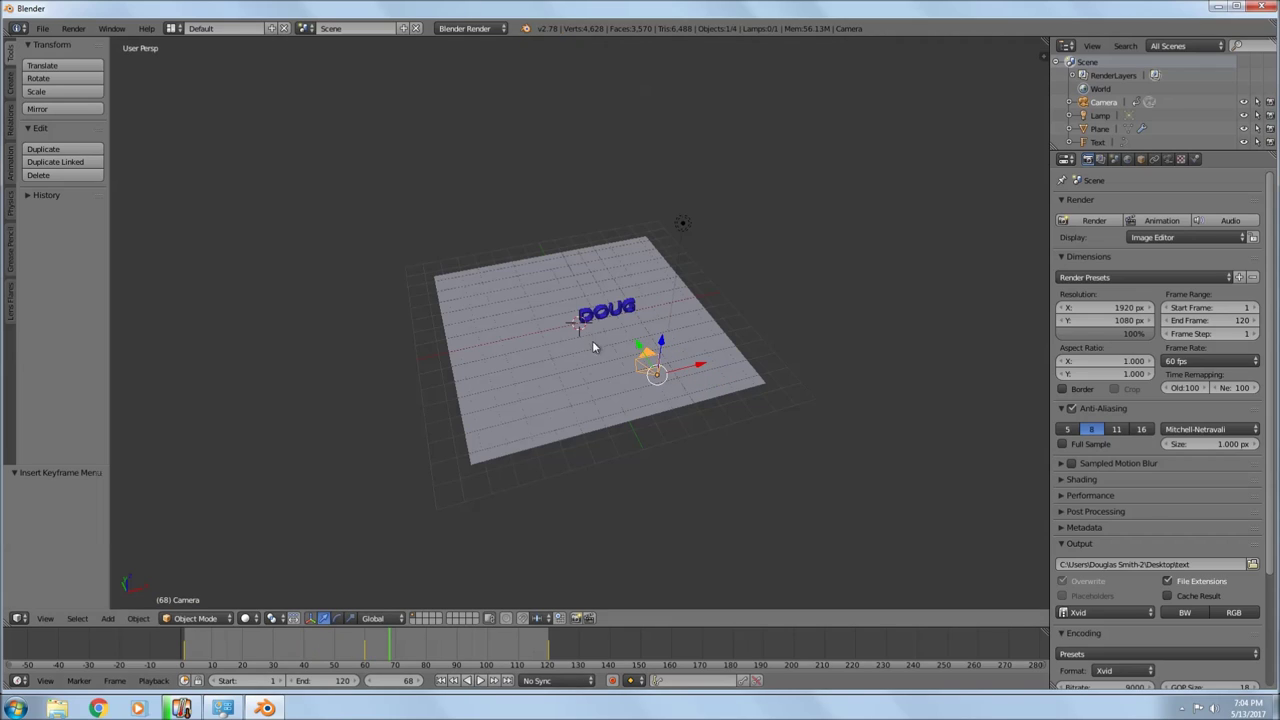
pyautogui.click(441, 680)
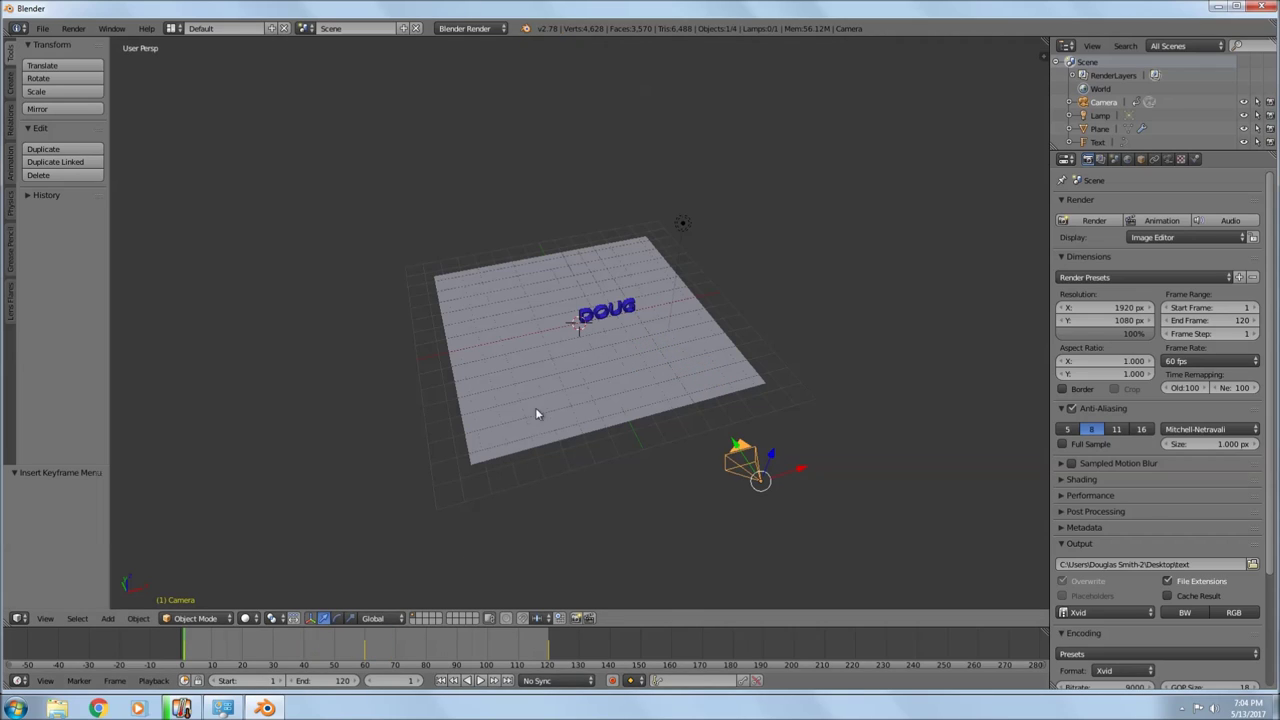
pyautogui.press('KP_0')
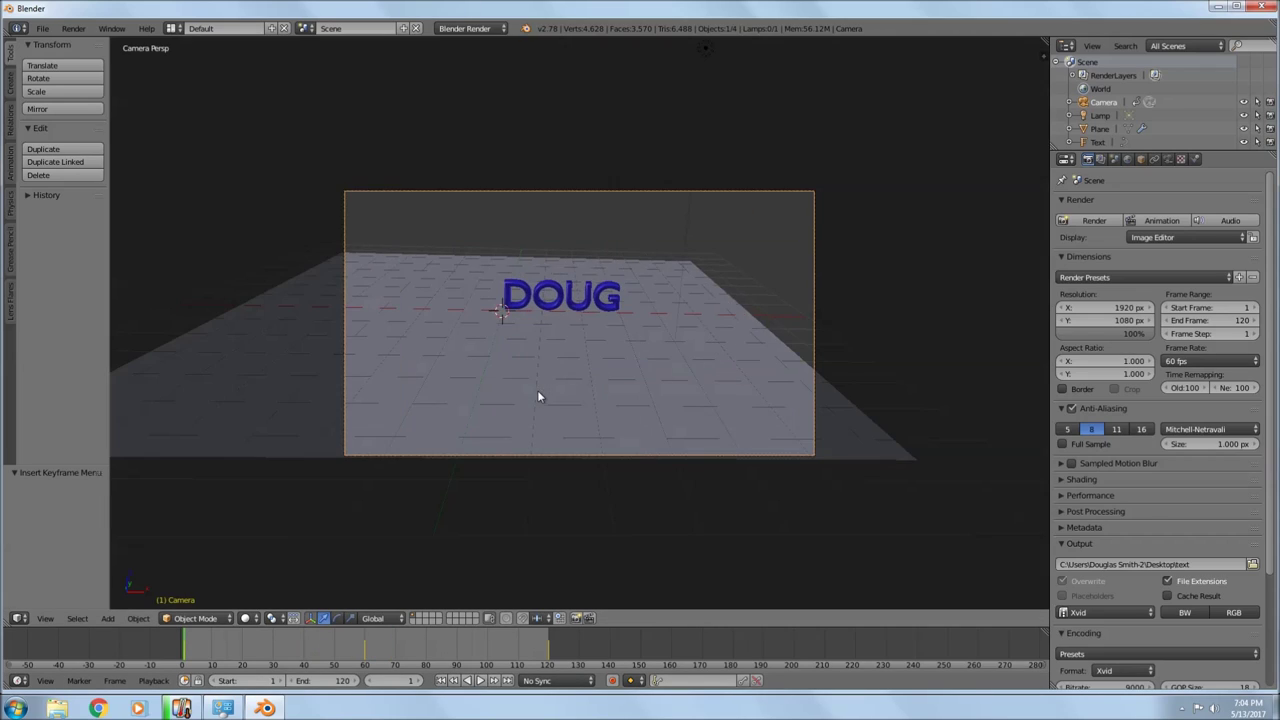
pyautogui.click(481, 680)
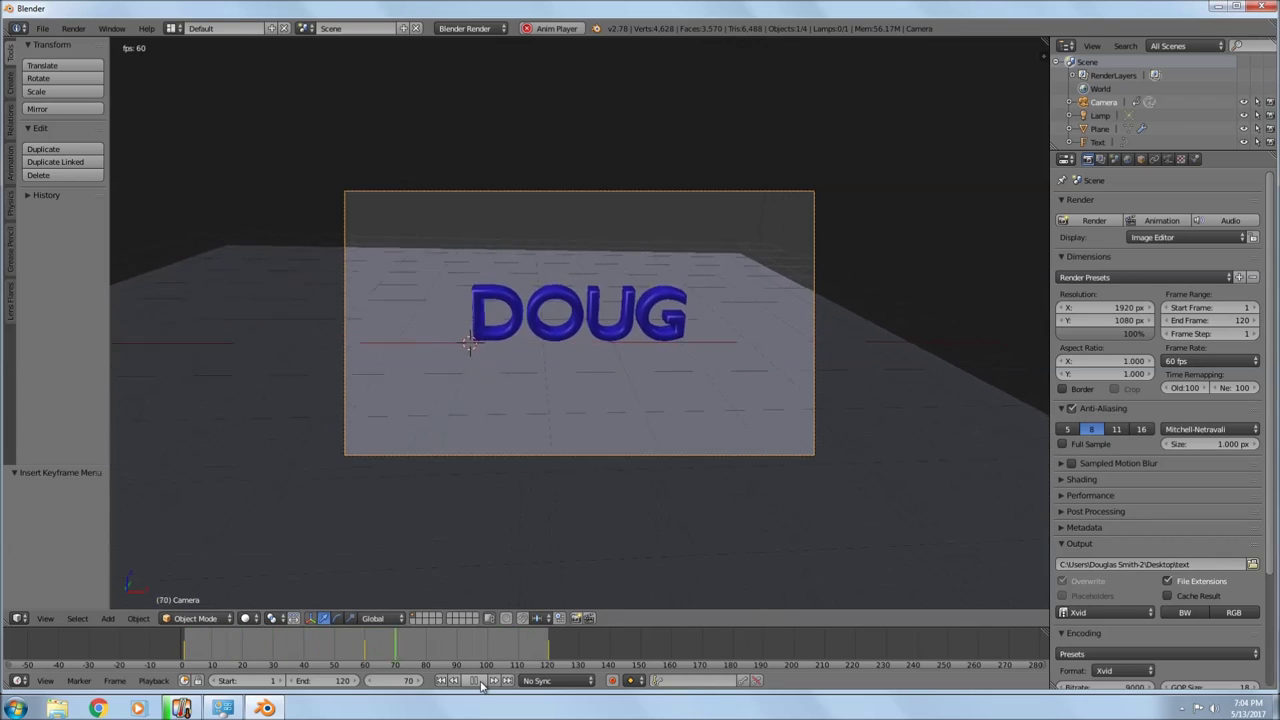
pyautogui.click(475, 680)
pyautogui.click(441, 680)
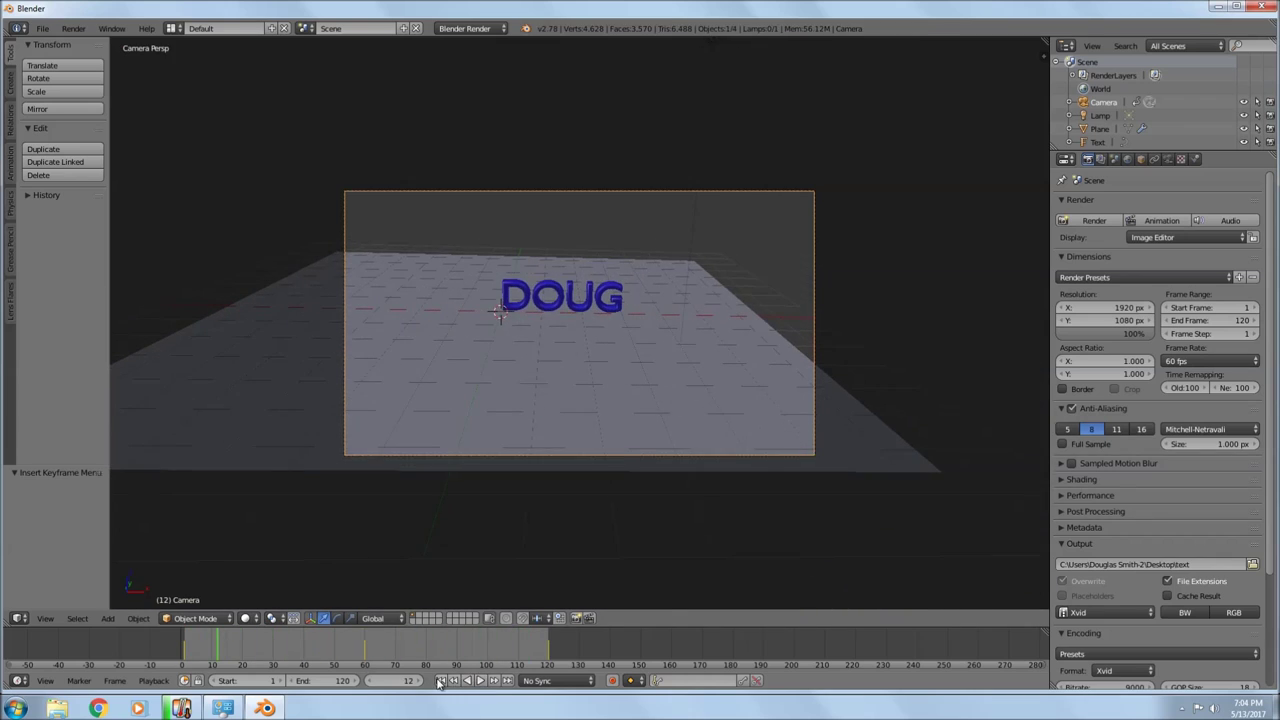
# Switch the render engine to Cycles Render and set its compute device to GPU Compute
pyautogui.moveTo(538, 336); pyautogui.dragTo(624, 364, button='middle')
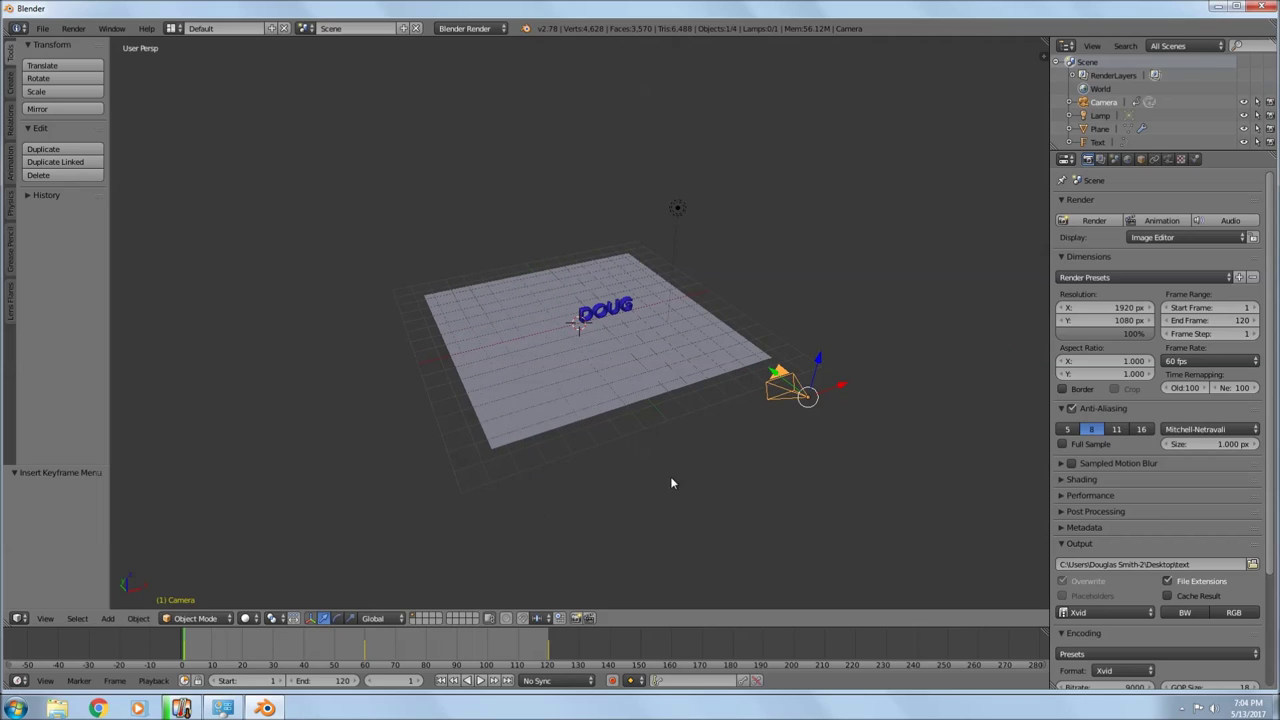
pyautogui.moveTo(671, 483); pyautogui.dragTo(649, 454, button='middle')
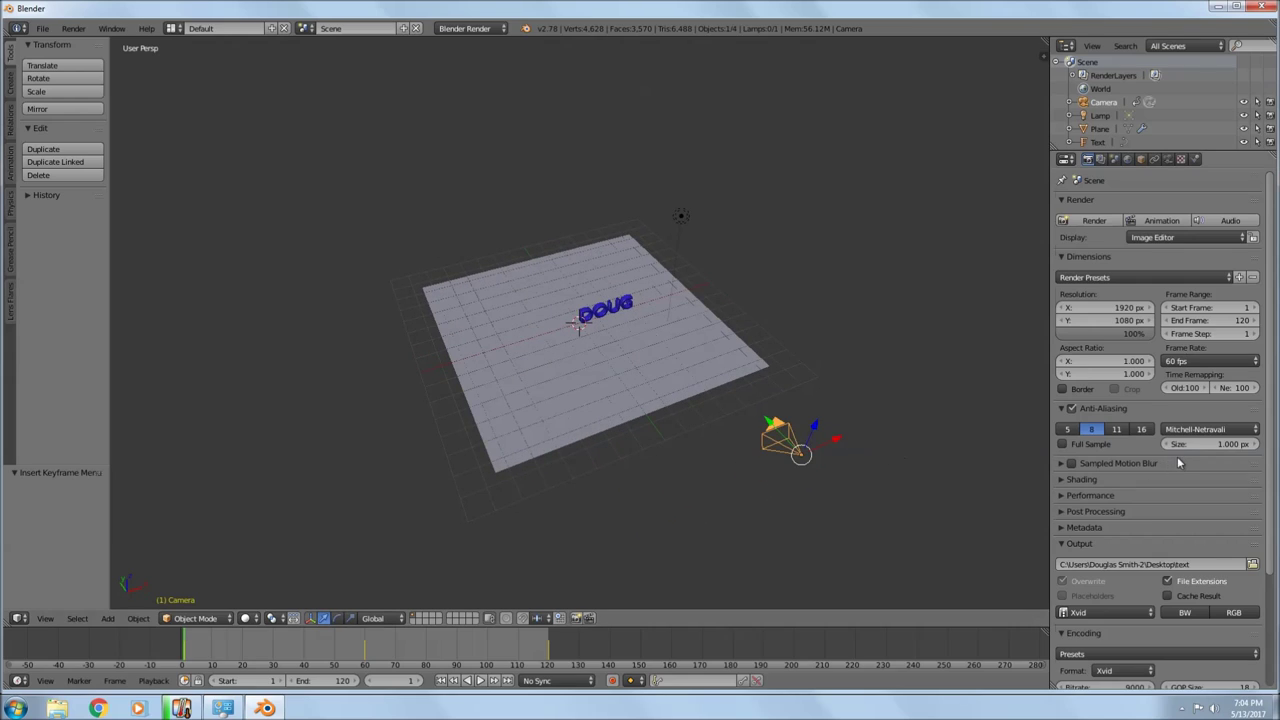
pyautogui.scroll(-5, 1178, 462)
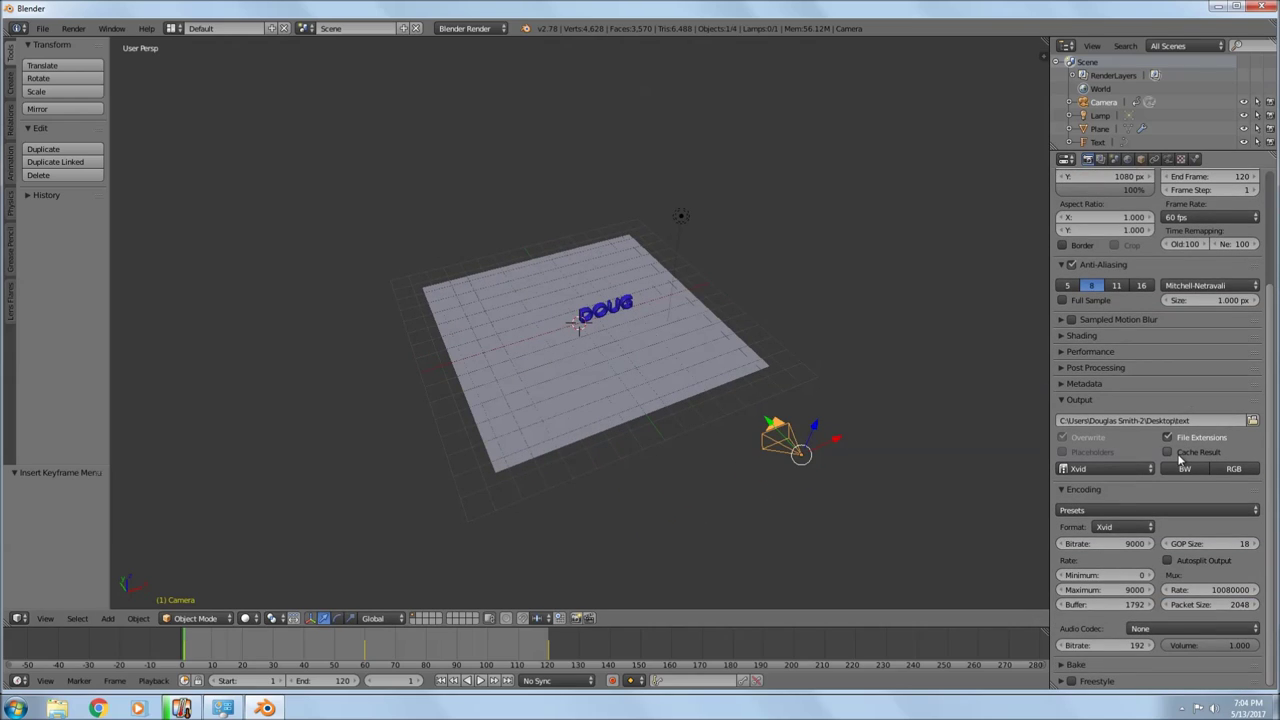
pyautogui.scroll(5, 1180, 462)
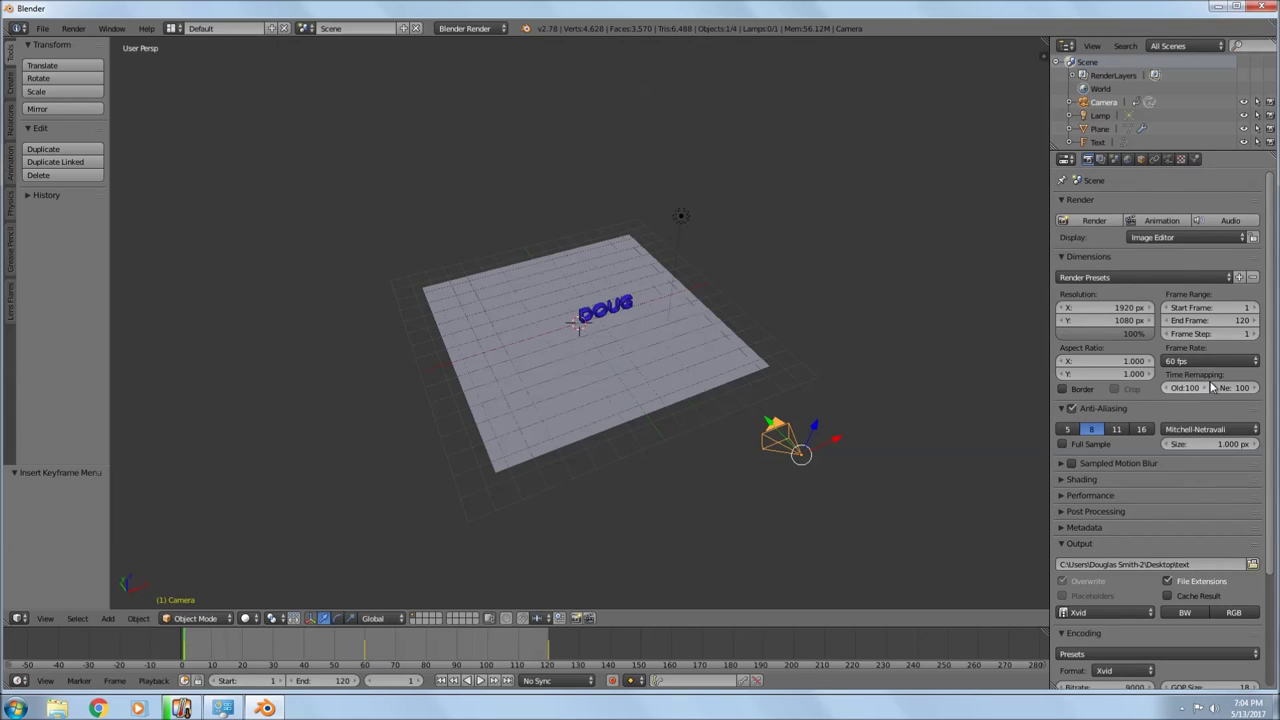
pyautogui.scroll(-5, 1138, 465)
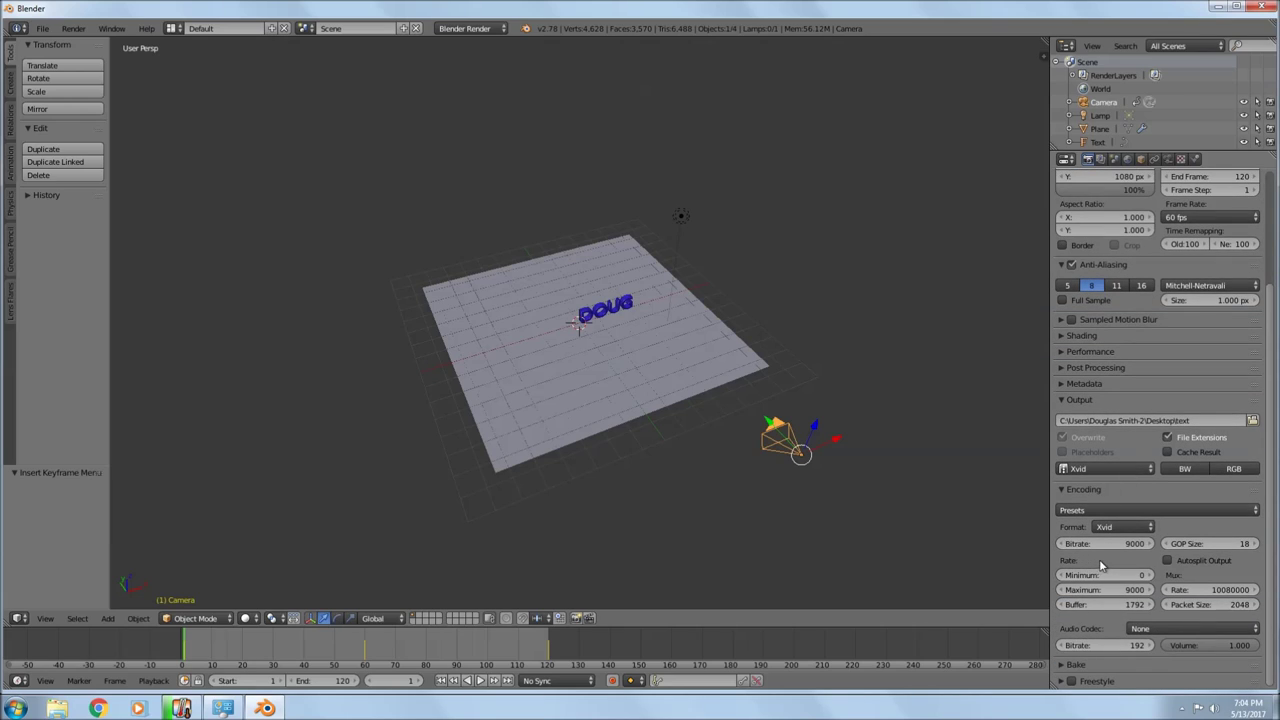
pyautogui.scroll(5, 1150, 570)
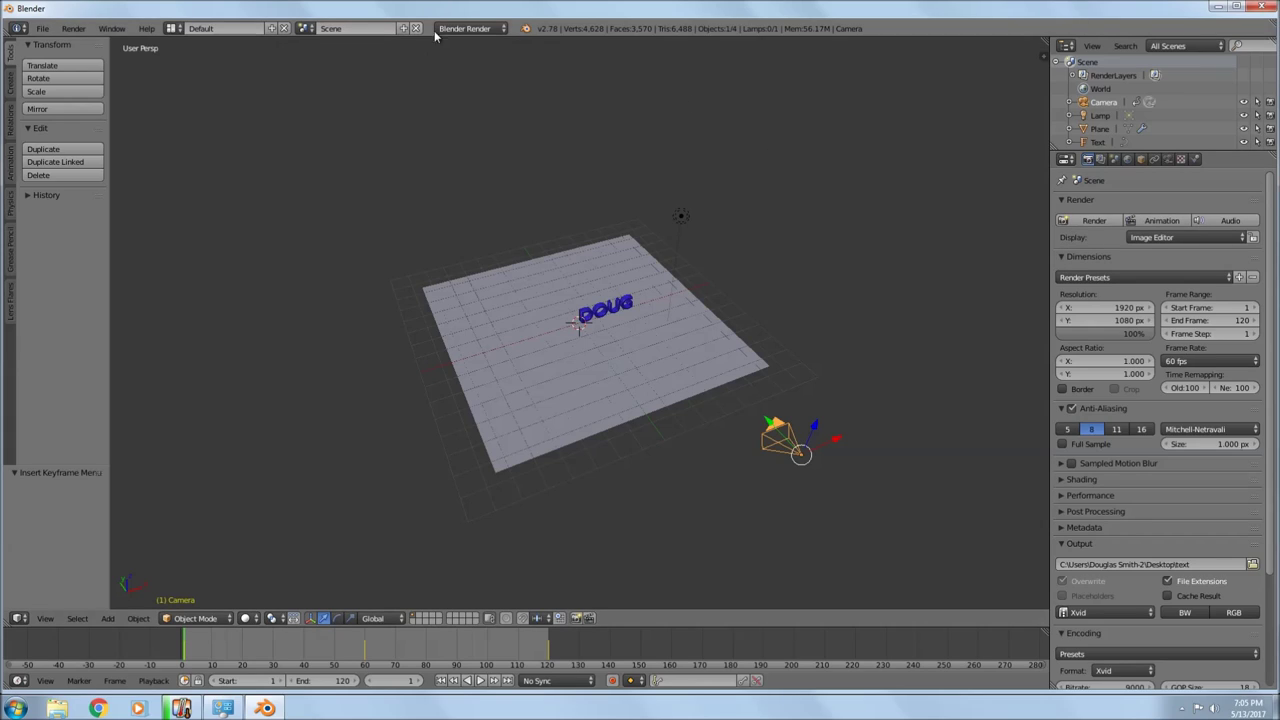
pyautogui.click(470, 30)
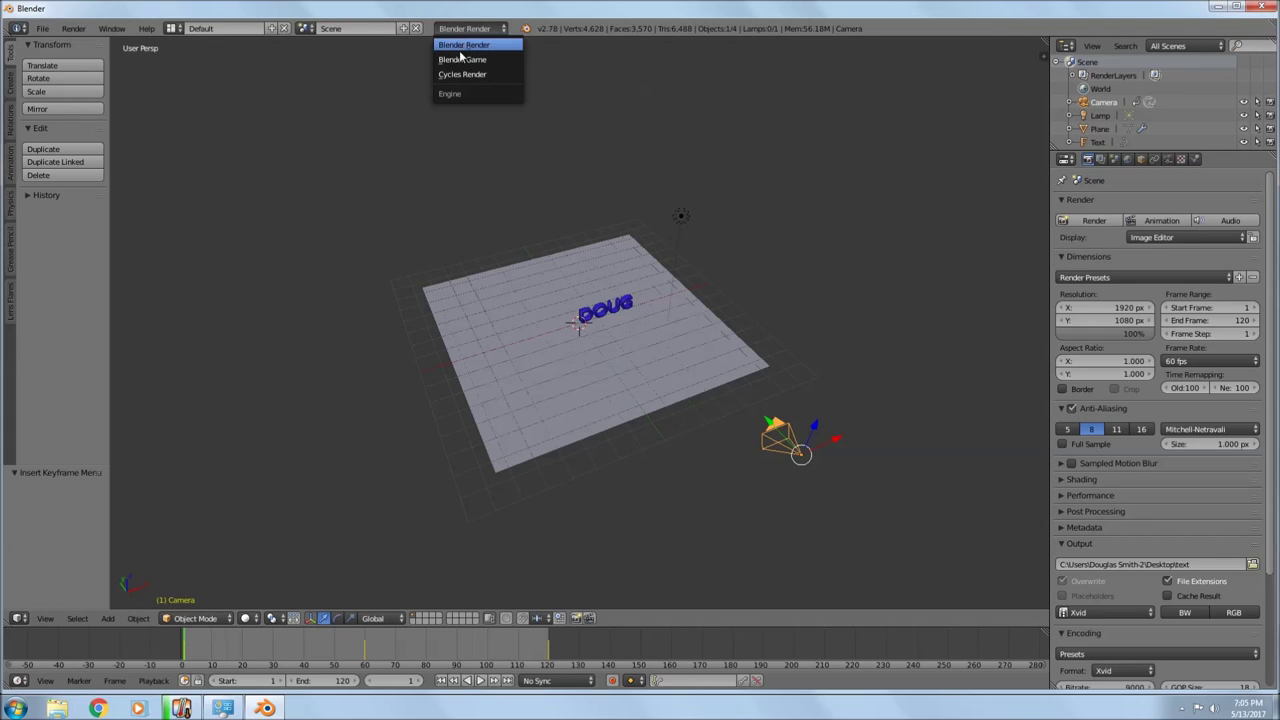
pyautogui.click(458, 75)
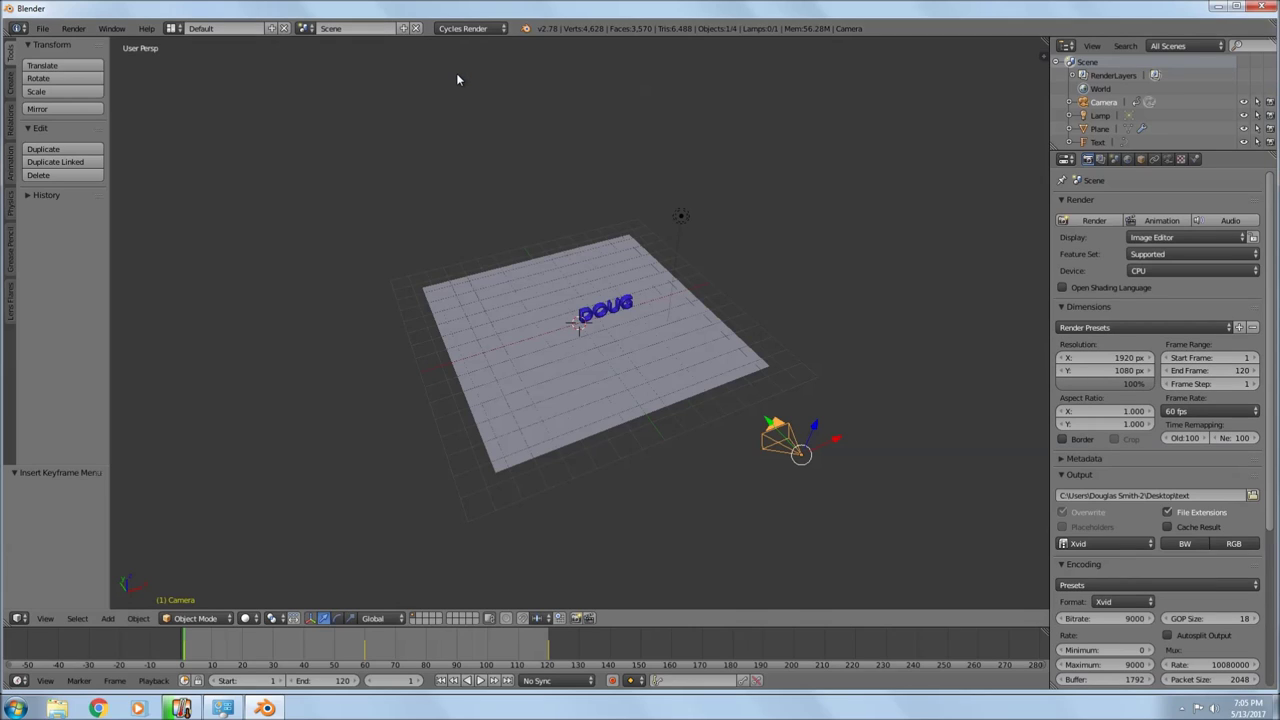
pyautogui.click(1150, 270)
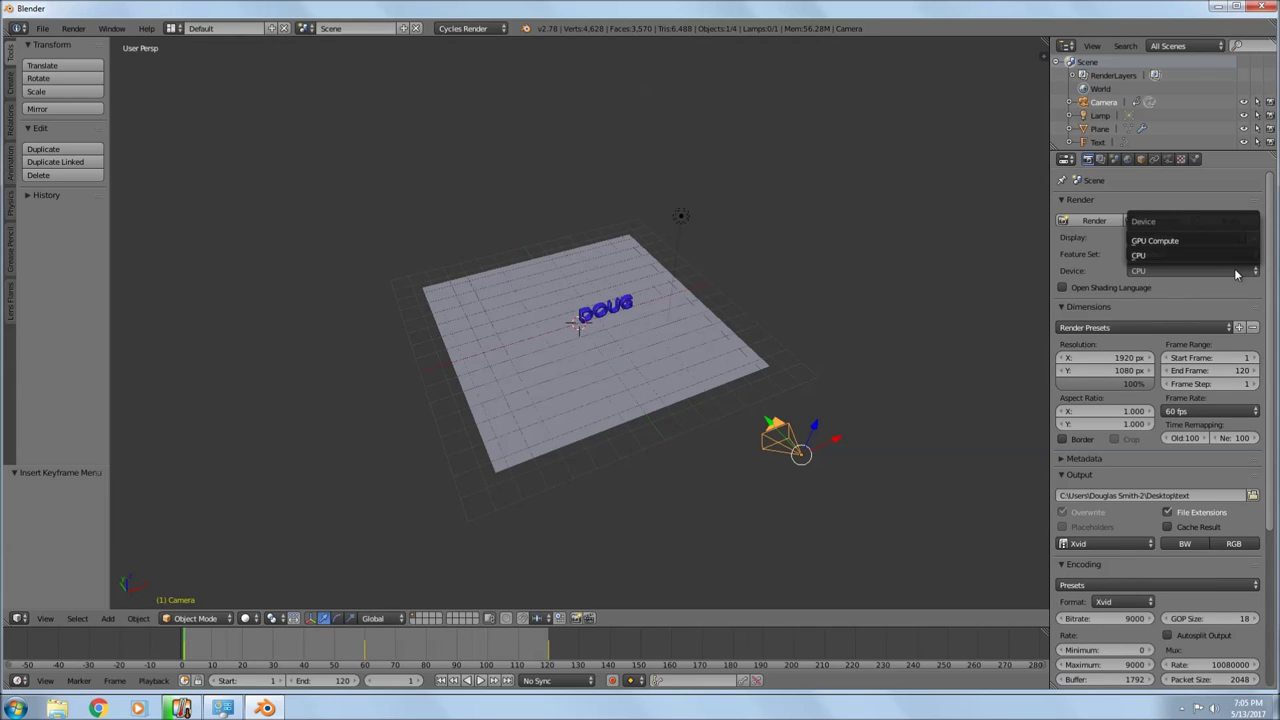
pyautogui.click(1150, 244)
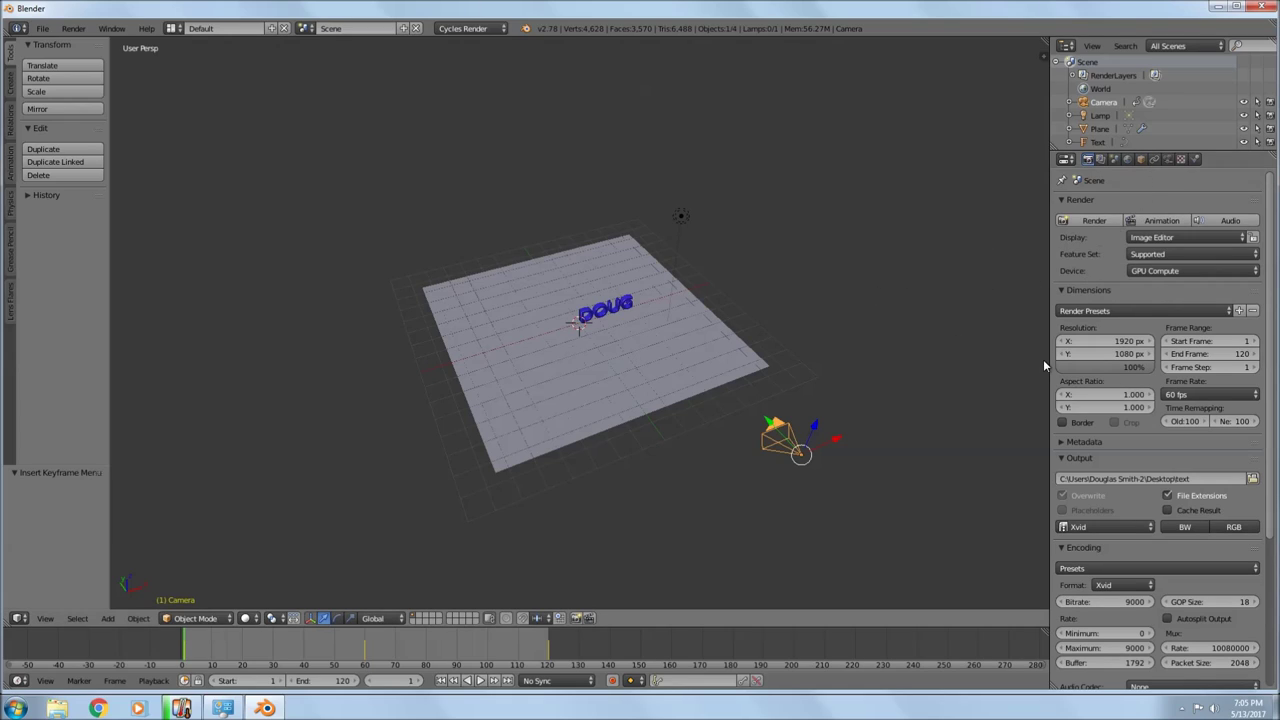
# Enable the Border option in the scene's render dimensions
pyautogui.scroll(-2, 1043, 359)
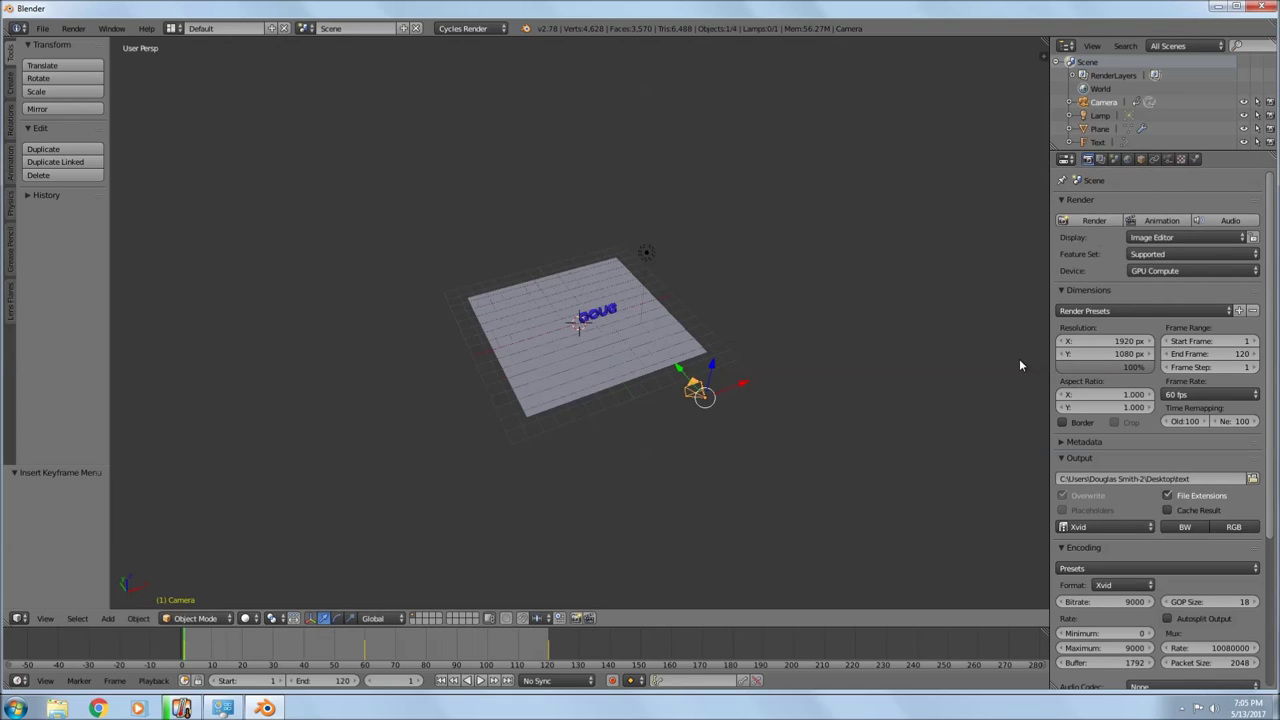
pyautogui.click(1062, 422)
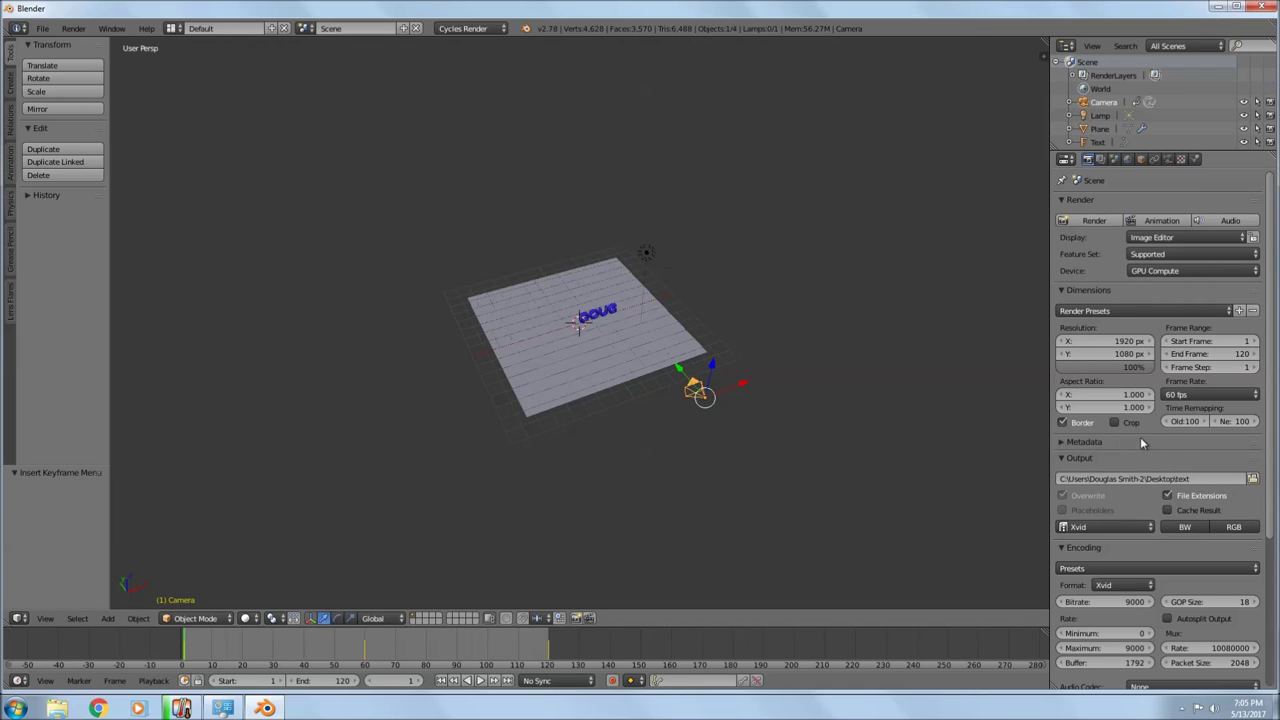
pyautogui.scroll(-3, 1140, 440)
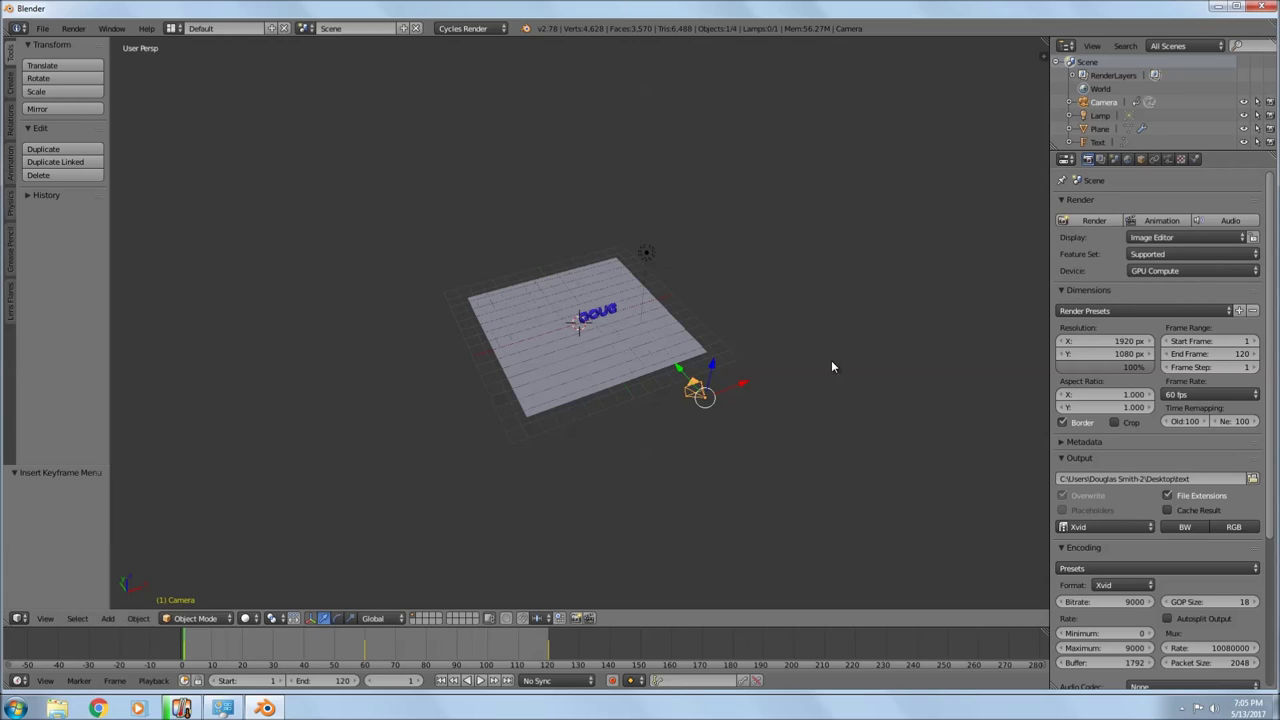
pyautogui.moveTo(831, 363); pyautogui.dragTo(692, 393, button='middle')
pyautogui.scroll(5, 666, 396)
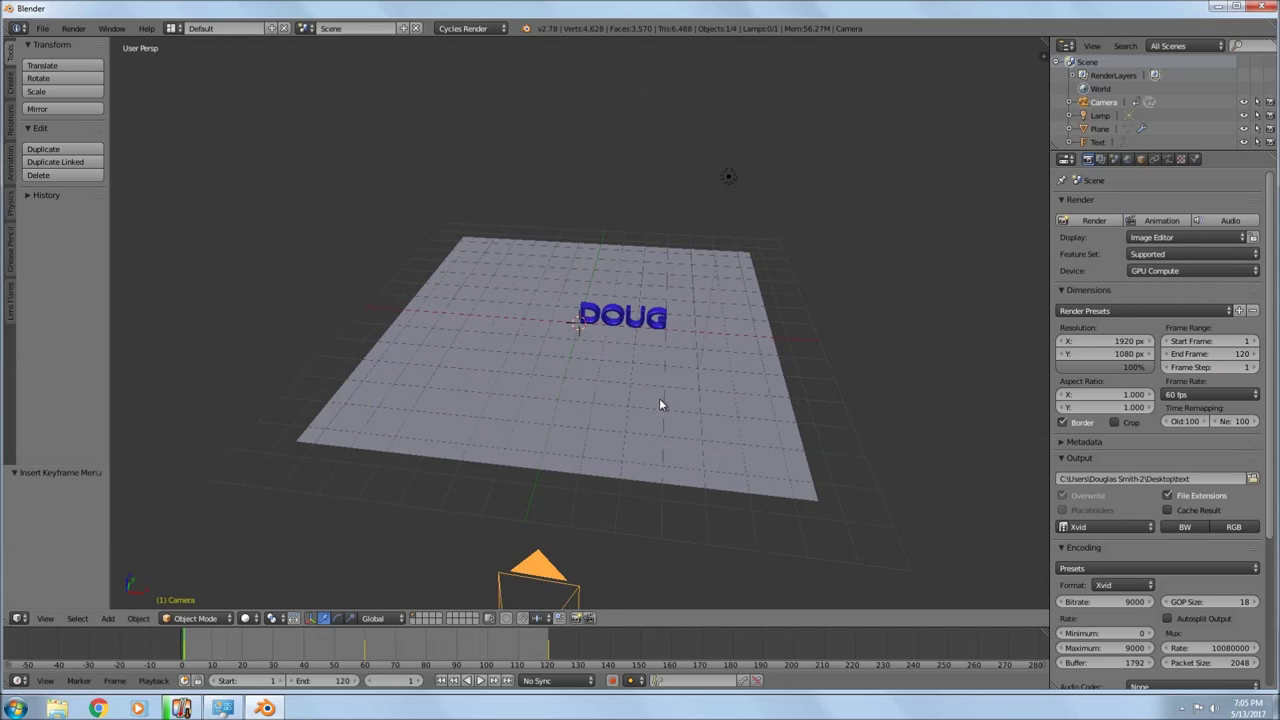
pyautogui.click(1156, 222)
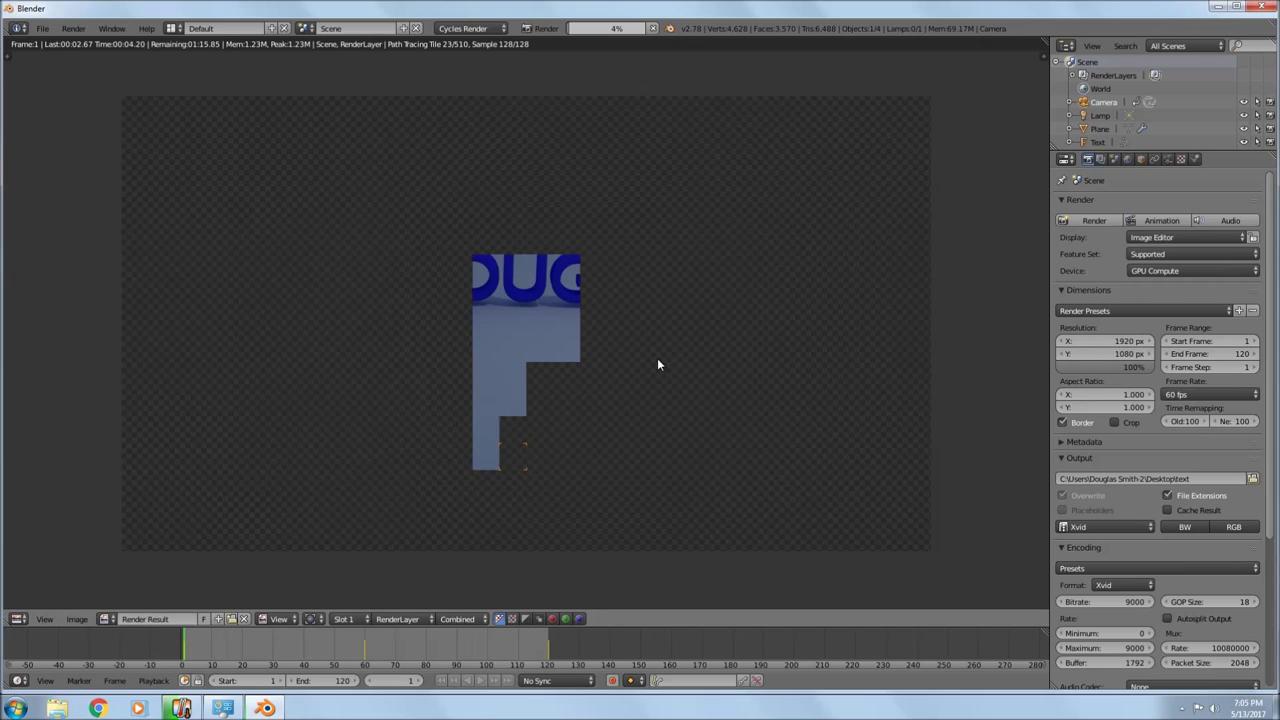
pyautogui.press('Escape')
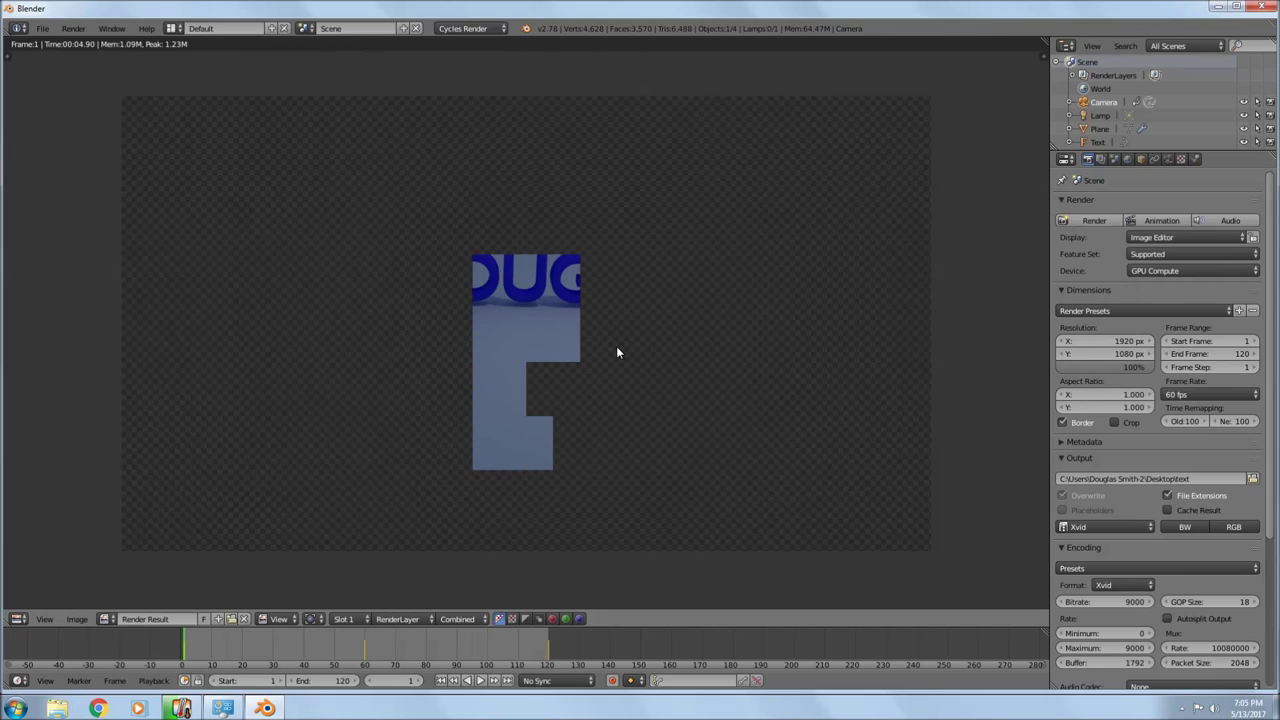
pyautogui.press('Escape')
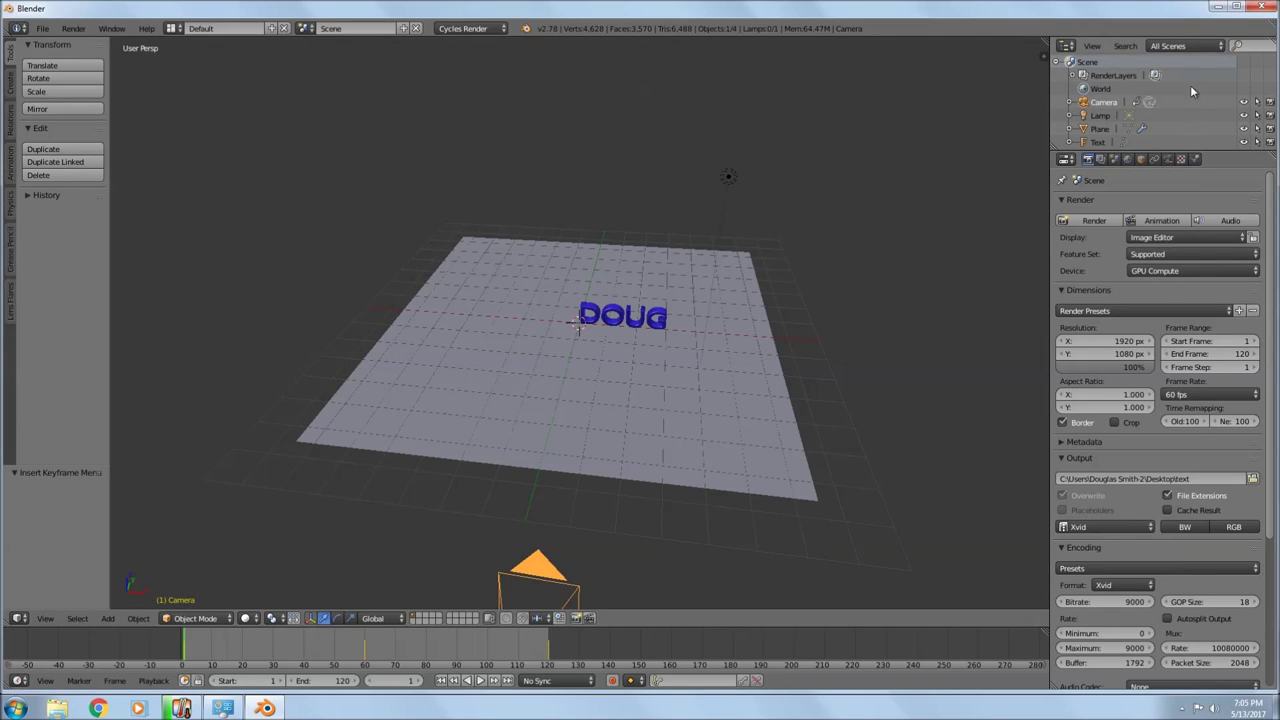
# Switch to the desktop, move the text0001-0120 video clip to the Recycle Bin, and return to Blender
pyautogui.click(1219, 9)
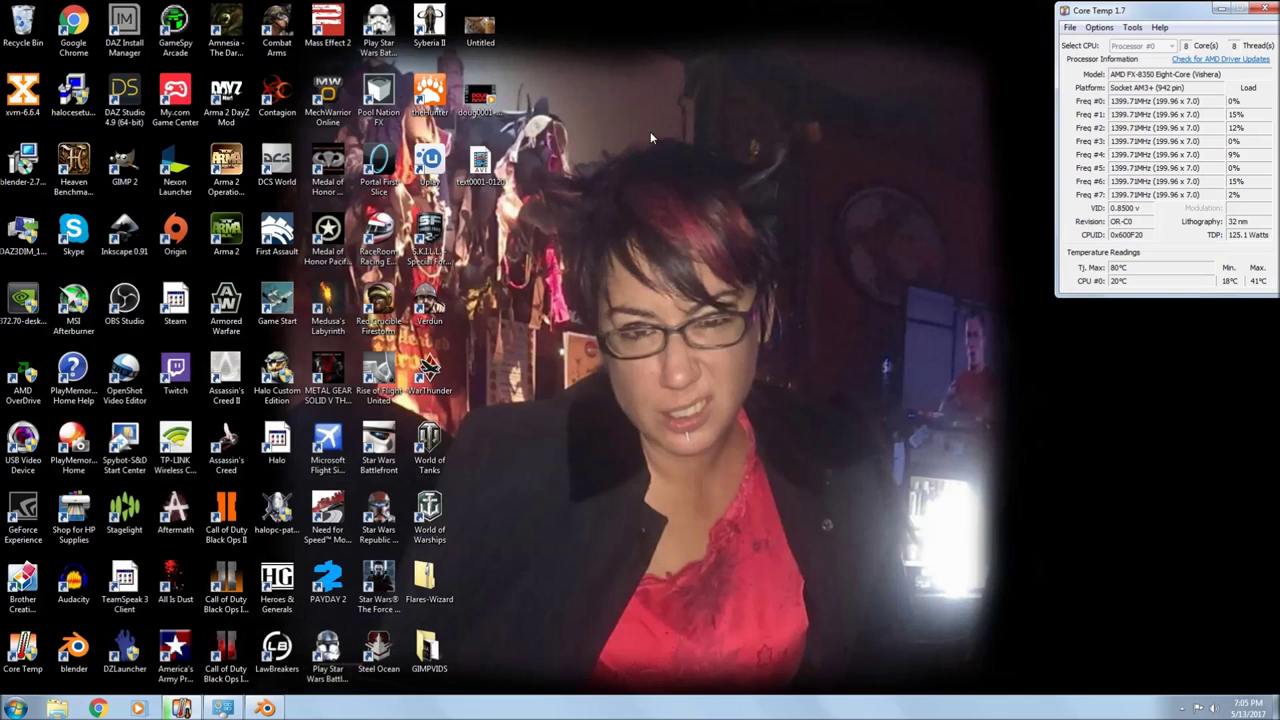
pyautogui.rightClick(479, 167)
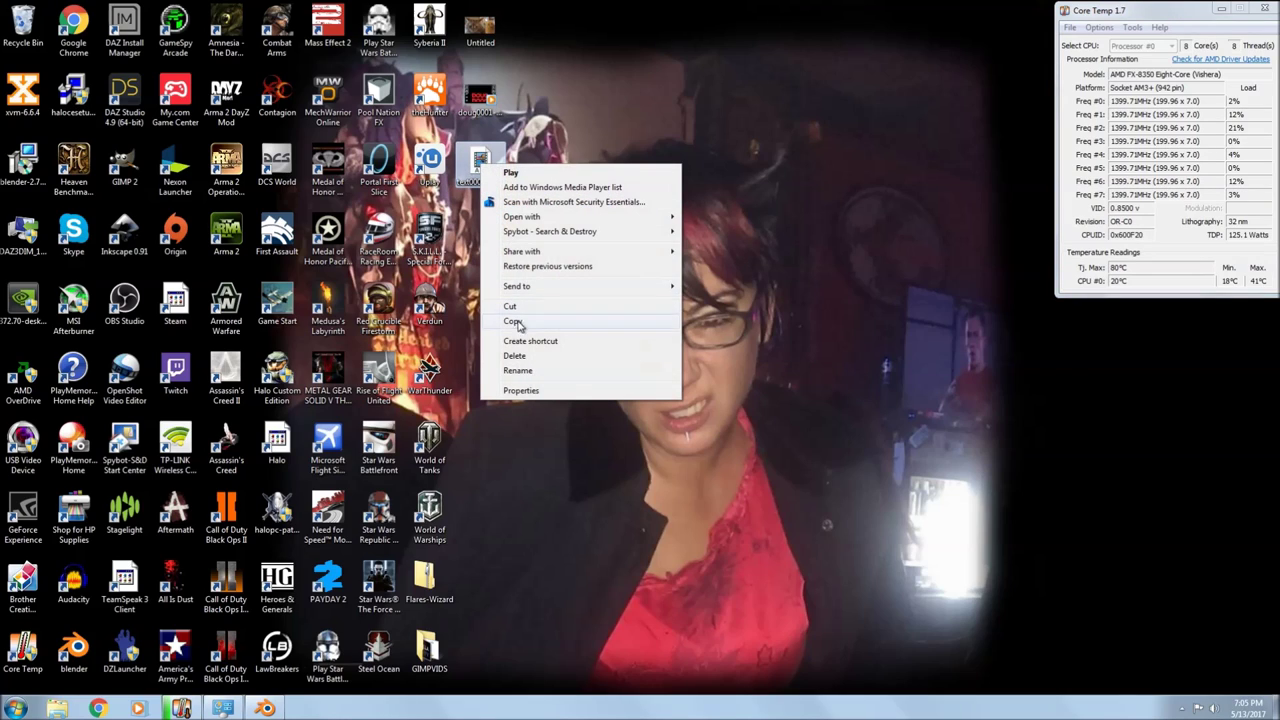
pyautogui.click(514, 356)
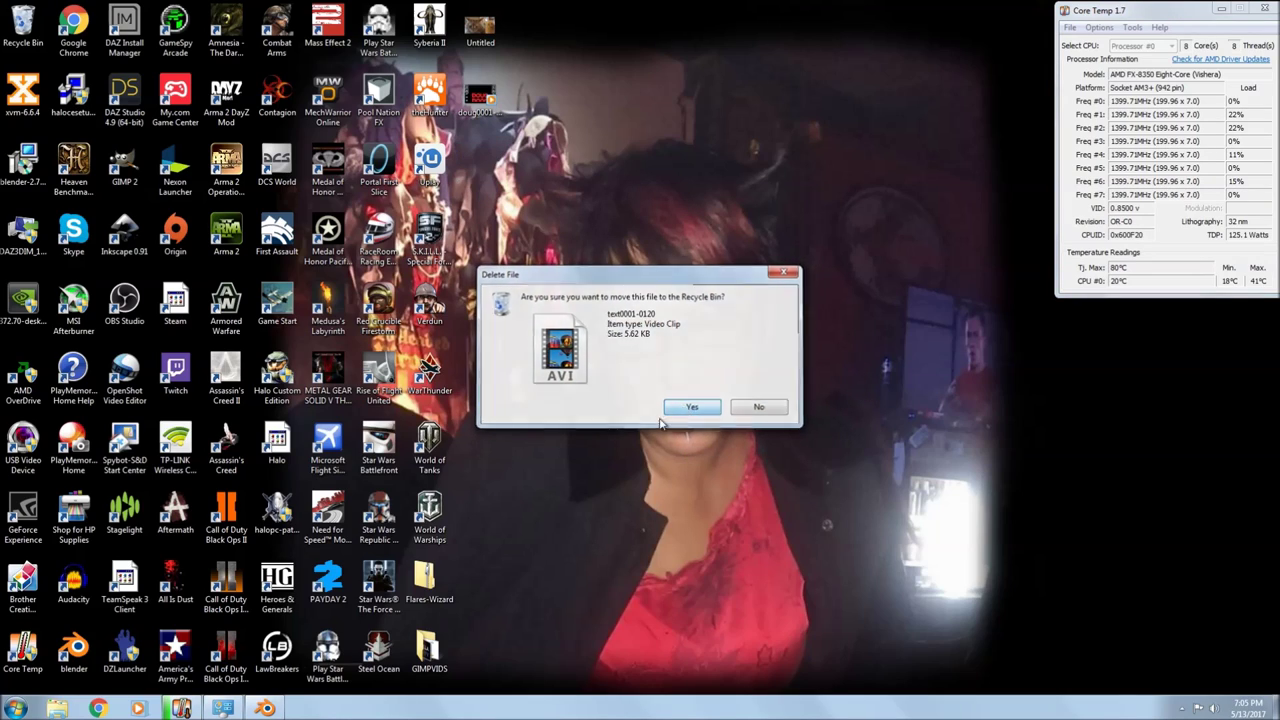
pyautogui.click(688, 407)
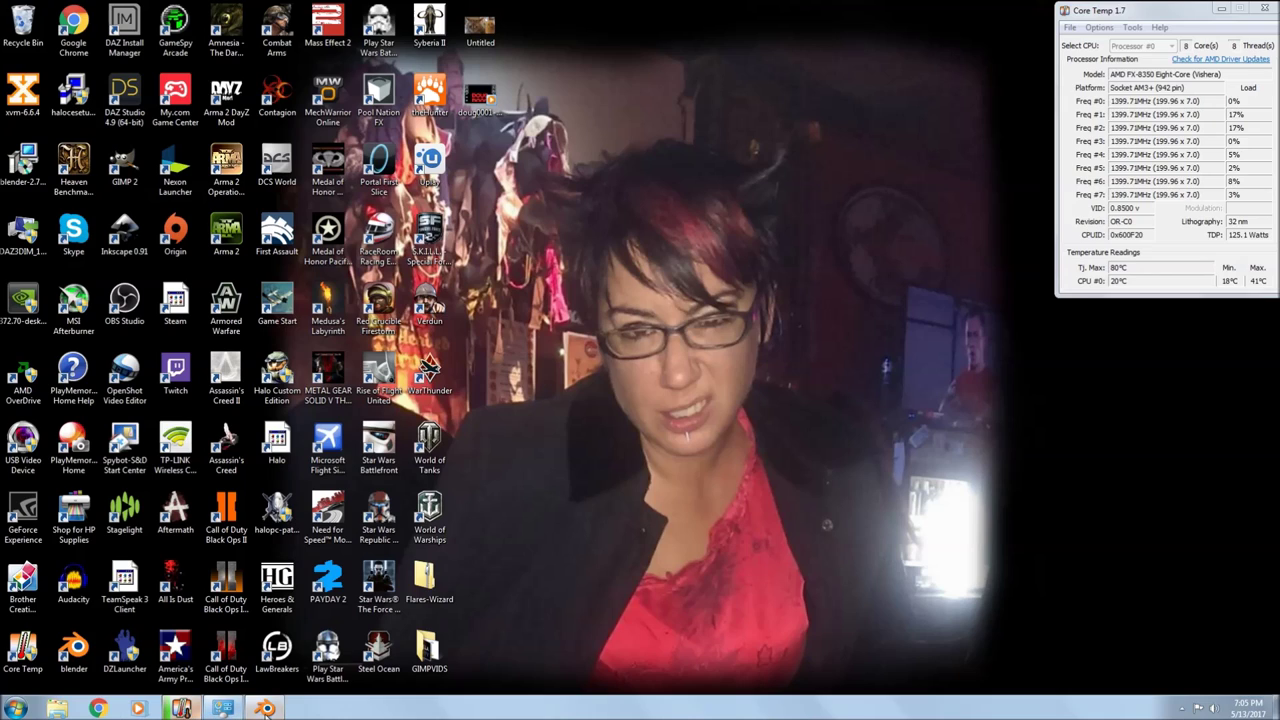
pyautogui.click(265, 708)
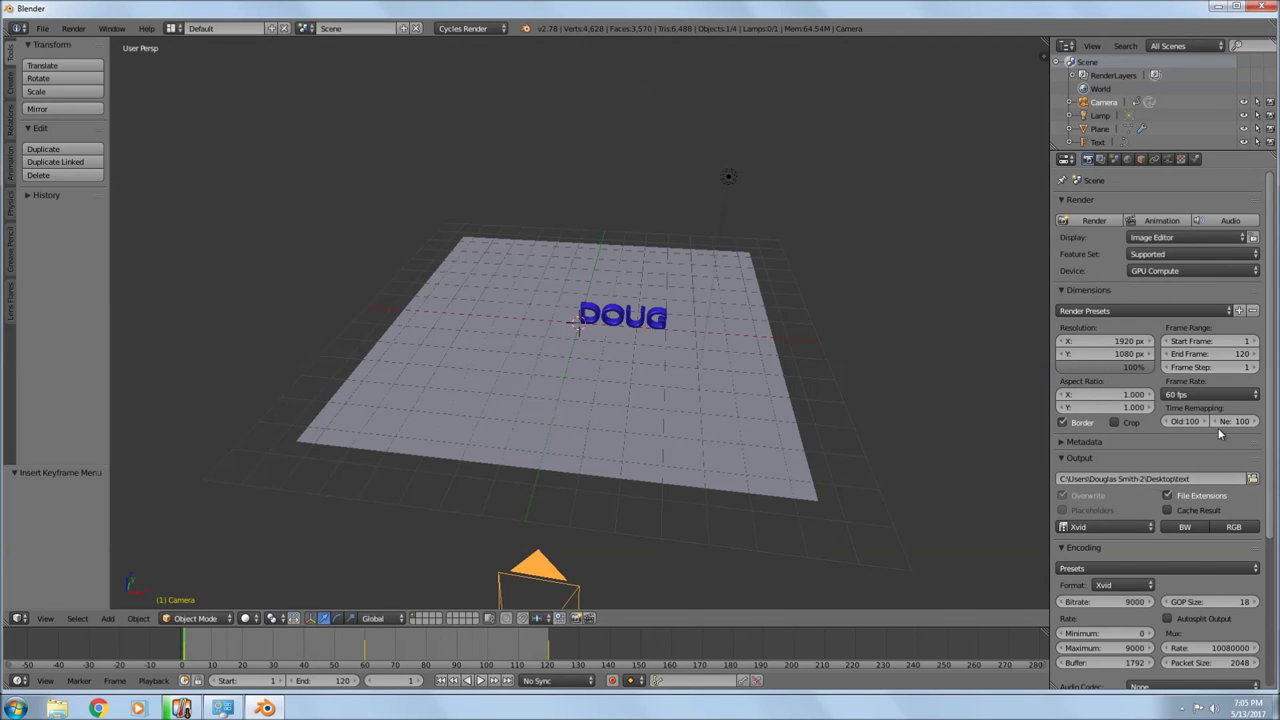
# Expand the Cycles sampling settings and set the render samples to 300
pyautogui.scroll(-2, 1219, 432)
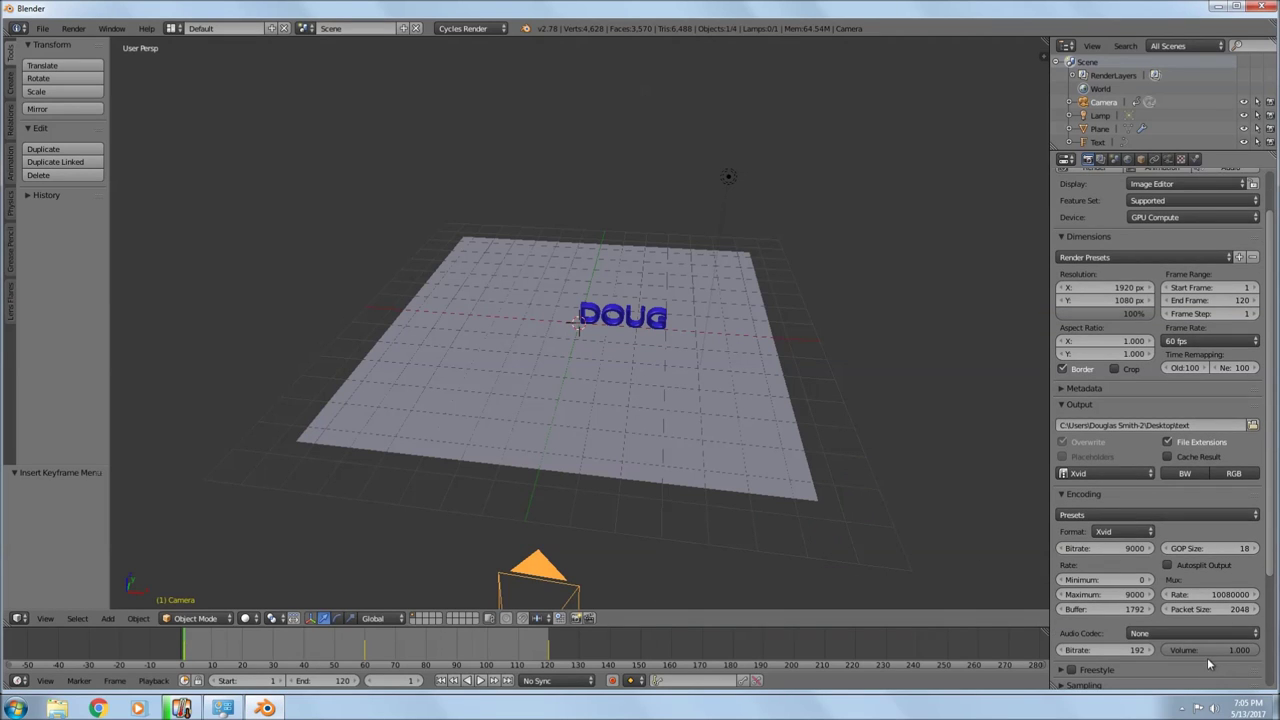
pyautogui.scroll(2, 1210, 420)
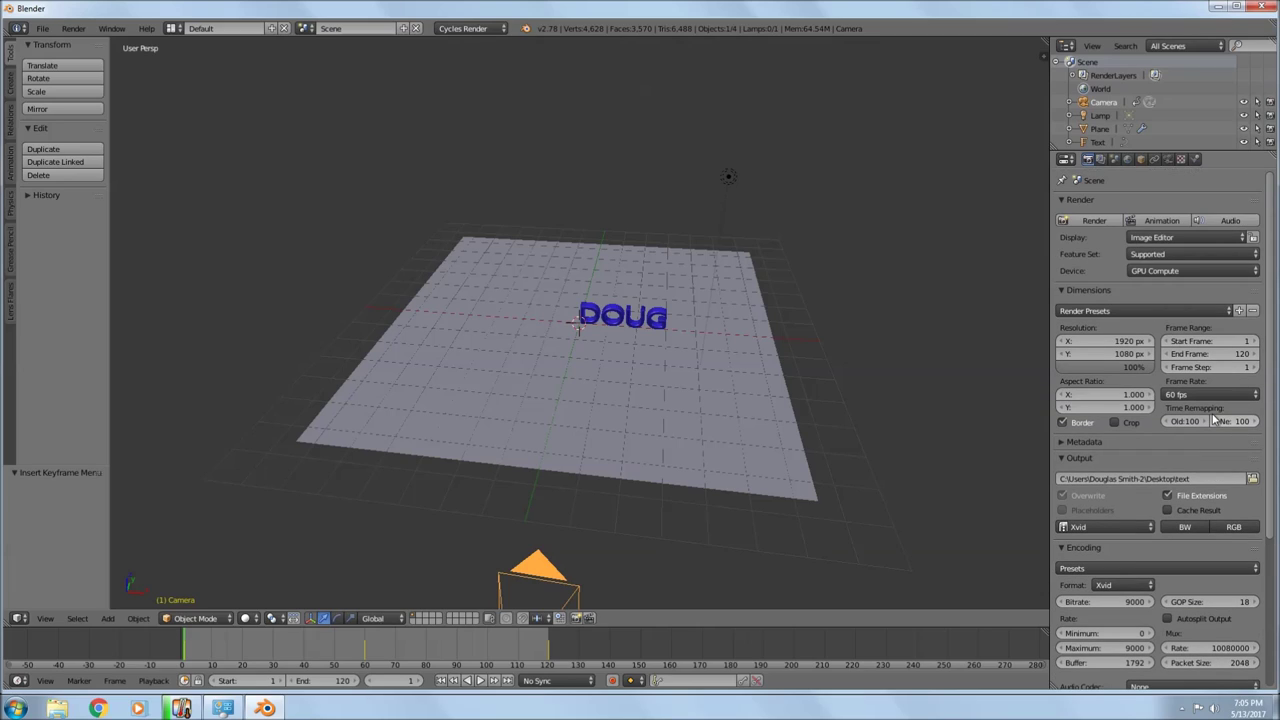
pyautogui.scroll(-3, 1217, 430)
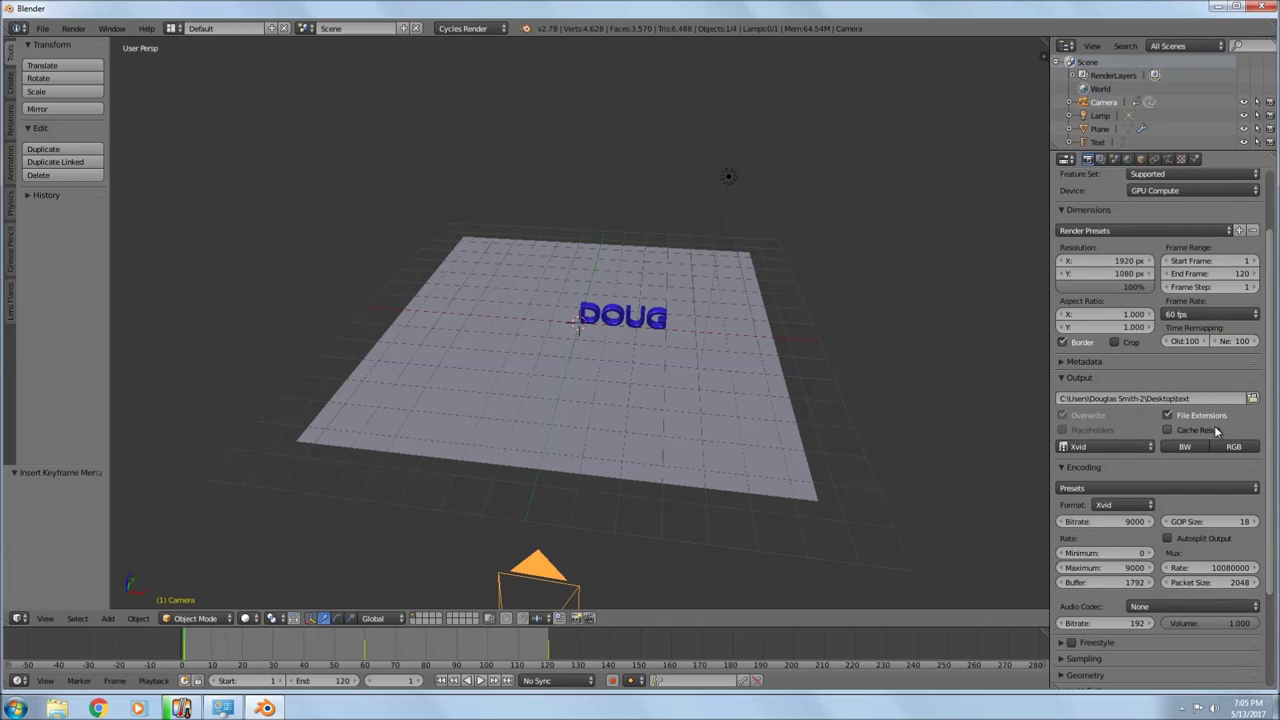
pyautogui.scroll(-5, 1214, 430)
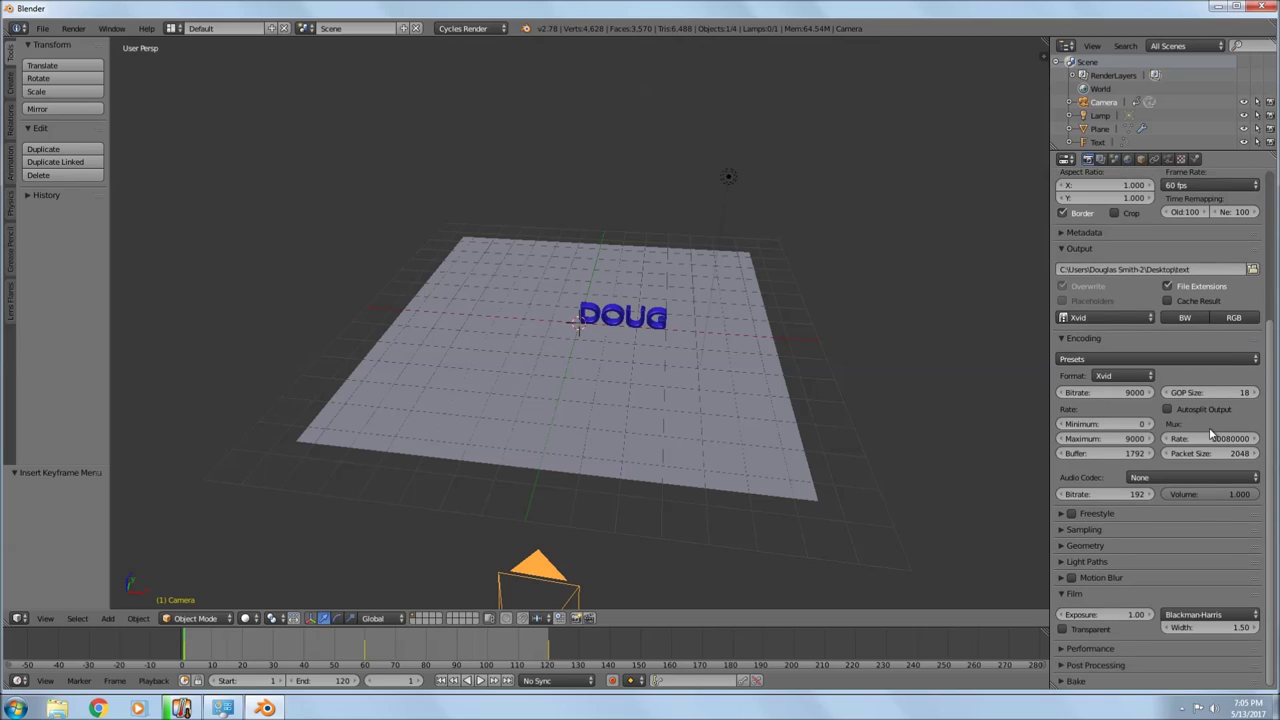
pyautogui.click(1060, 530)
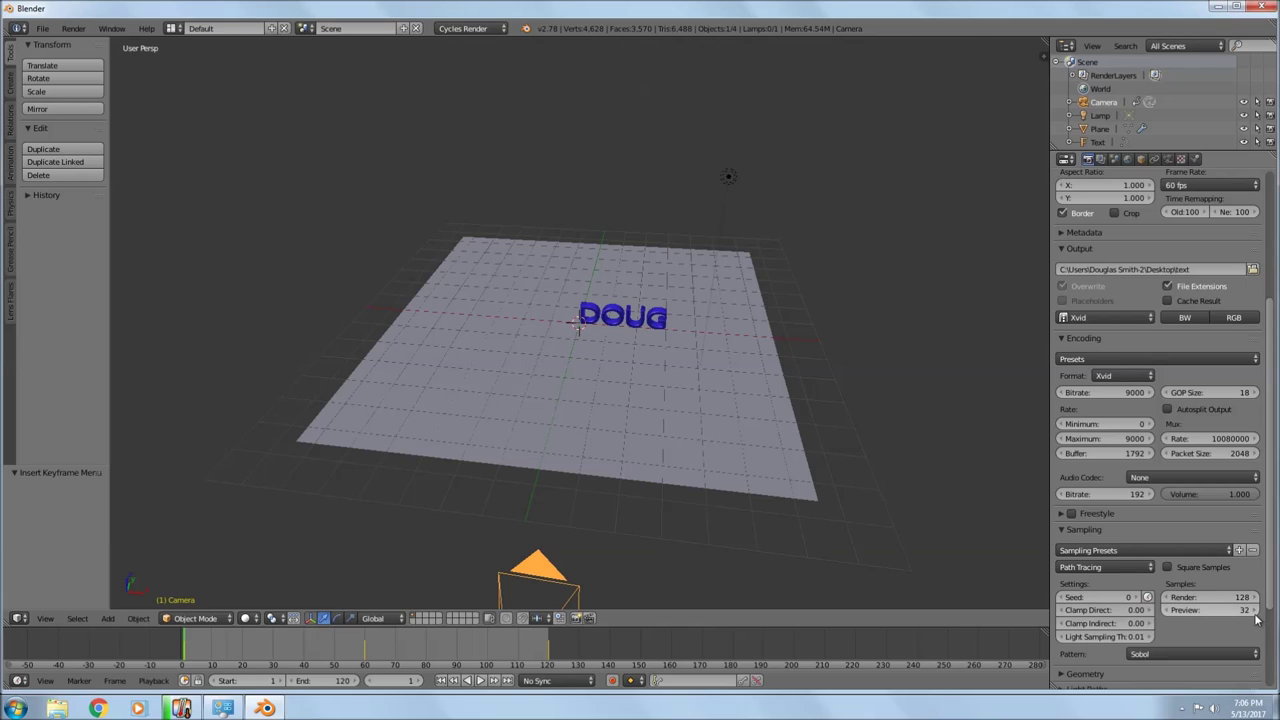
pyautogui.click(1199, 597)
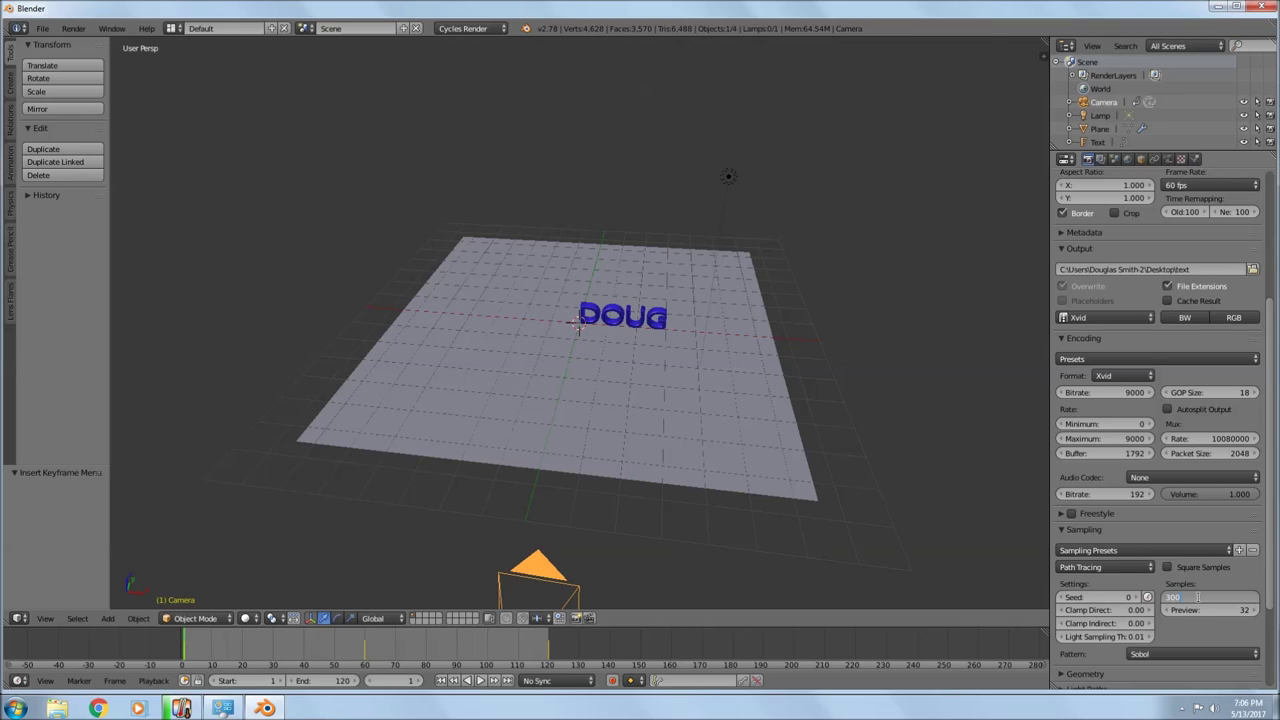
pyautogui.press('Return')
# Render the full camera animation, frames 1 to 120, to the output video
pyautogui.scroll(5, 1160, 450)
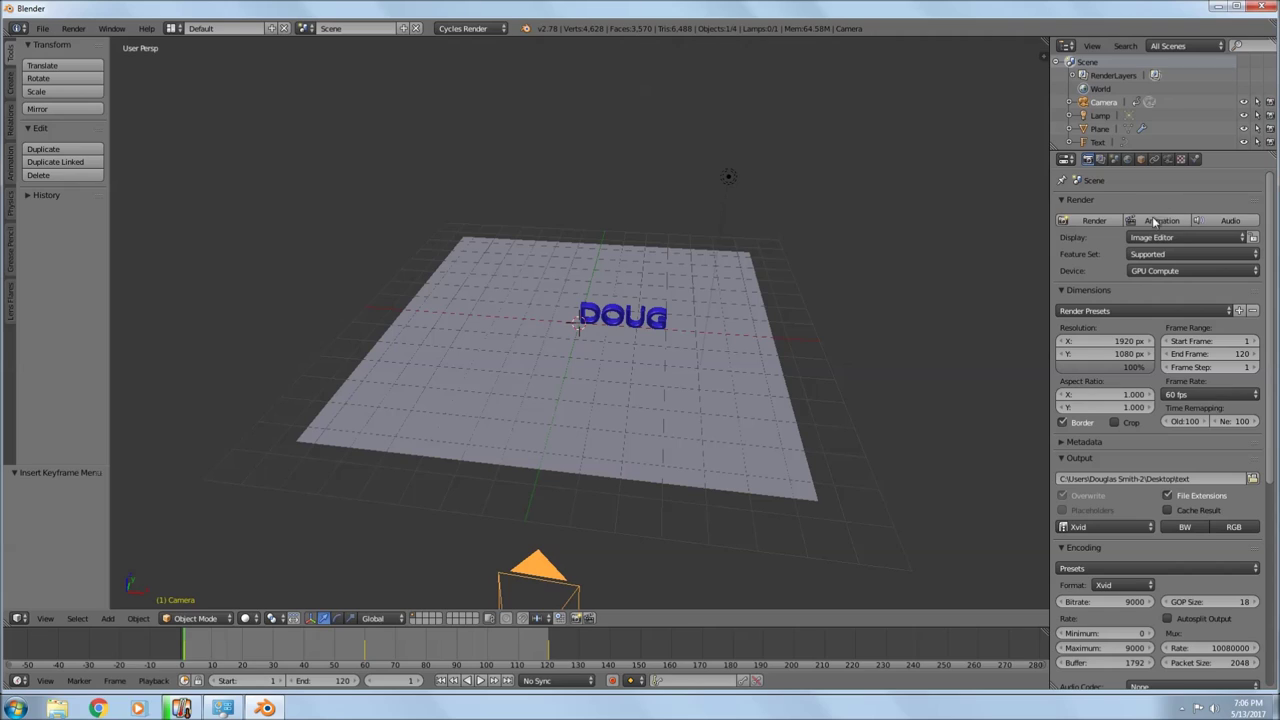
pyautogui.click(1158, 221)
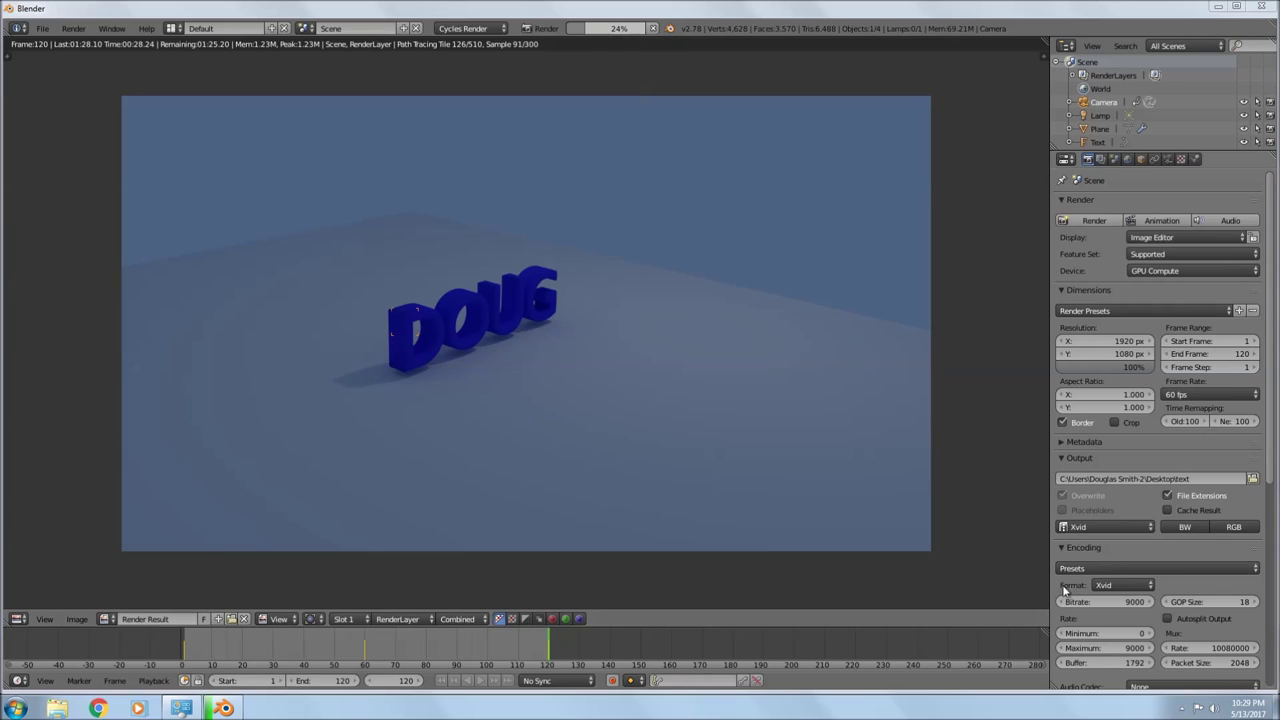
# Check the CPU load and temperature in Core Temp during rendering, hide it, and close the render result once rendering finishes
pyautogui.click(1182, 709)
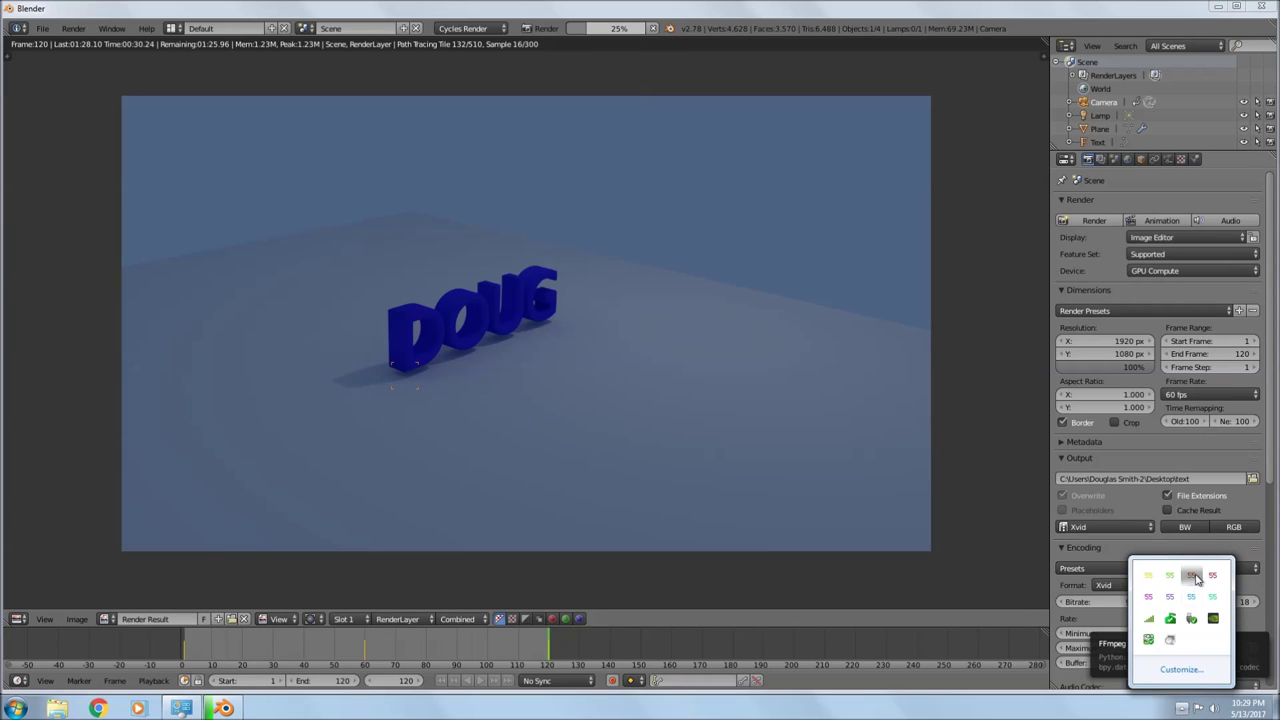
pyautogui.doubleClick(1194, 585)
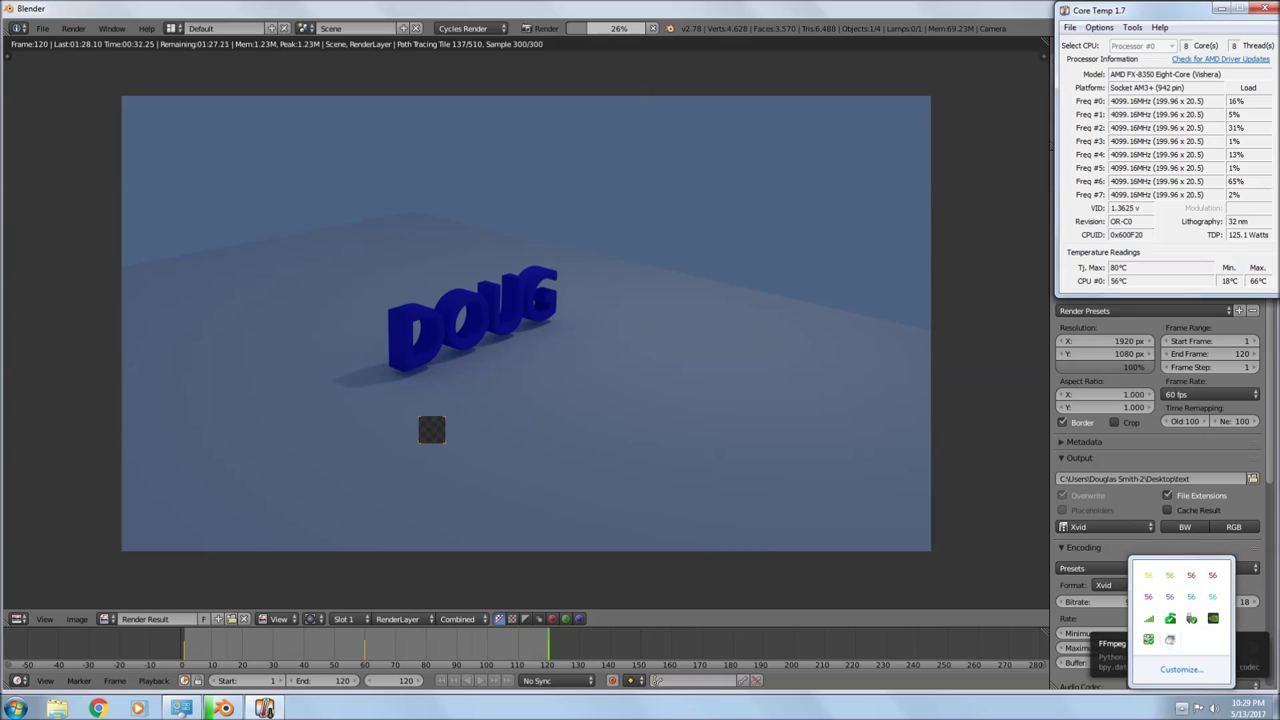
pyautogui.click(1181, 708)
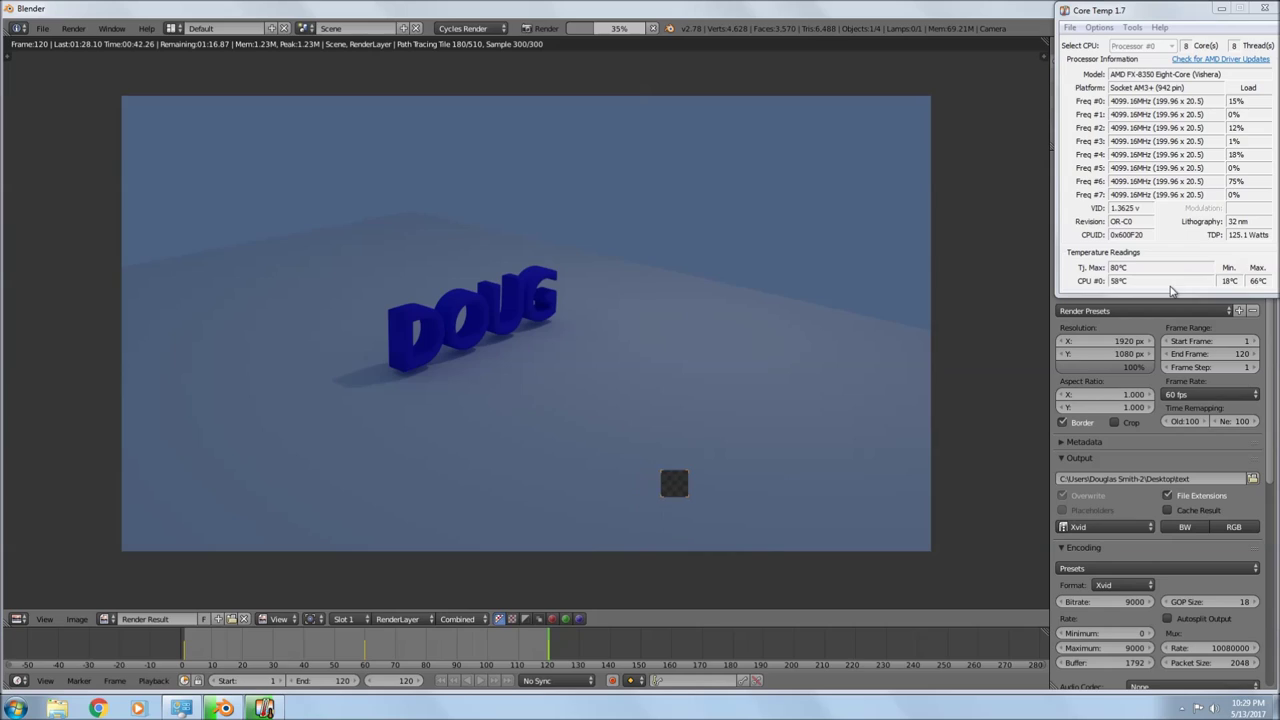
pyautogui.click(1221, 9)
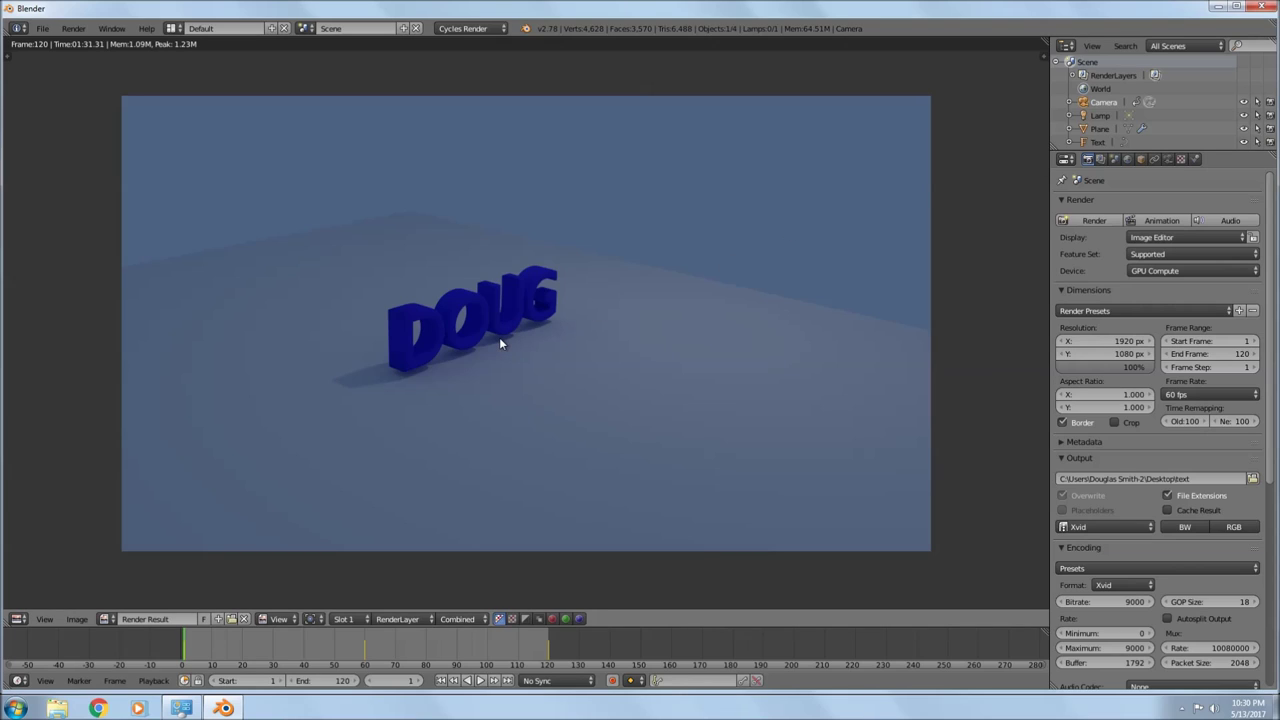
pyautogui.press('Escape')
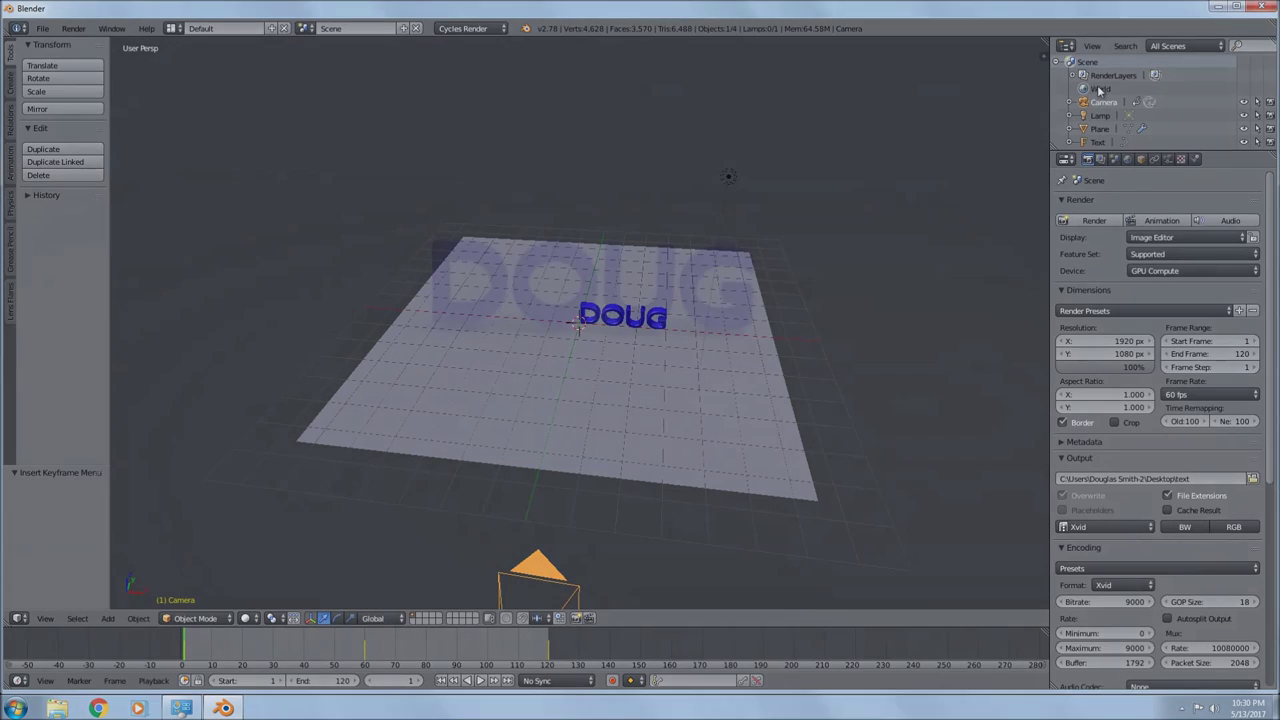